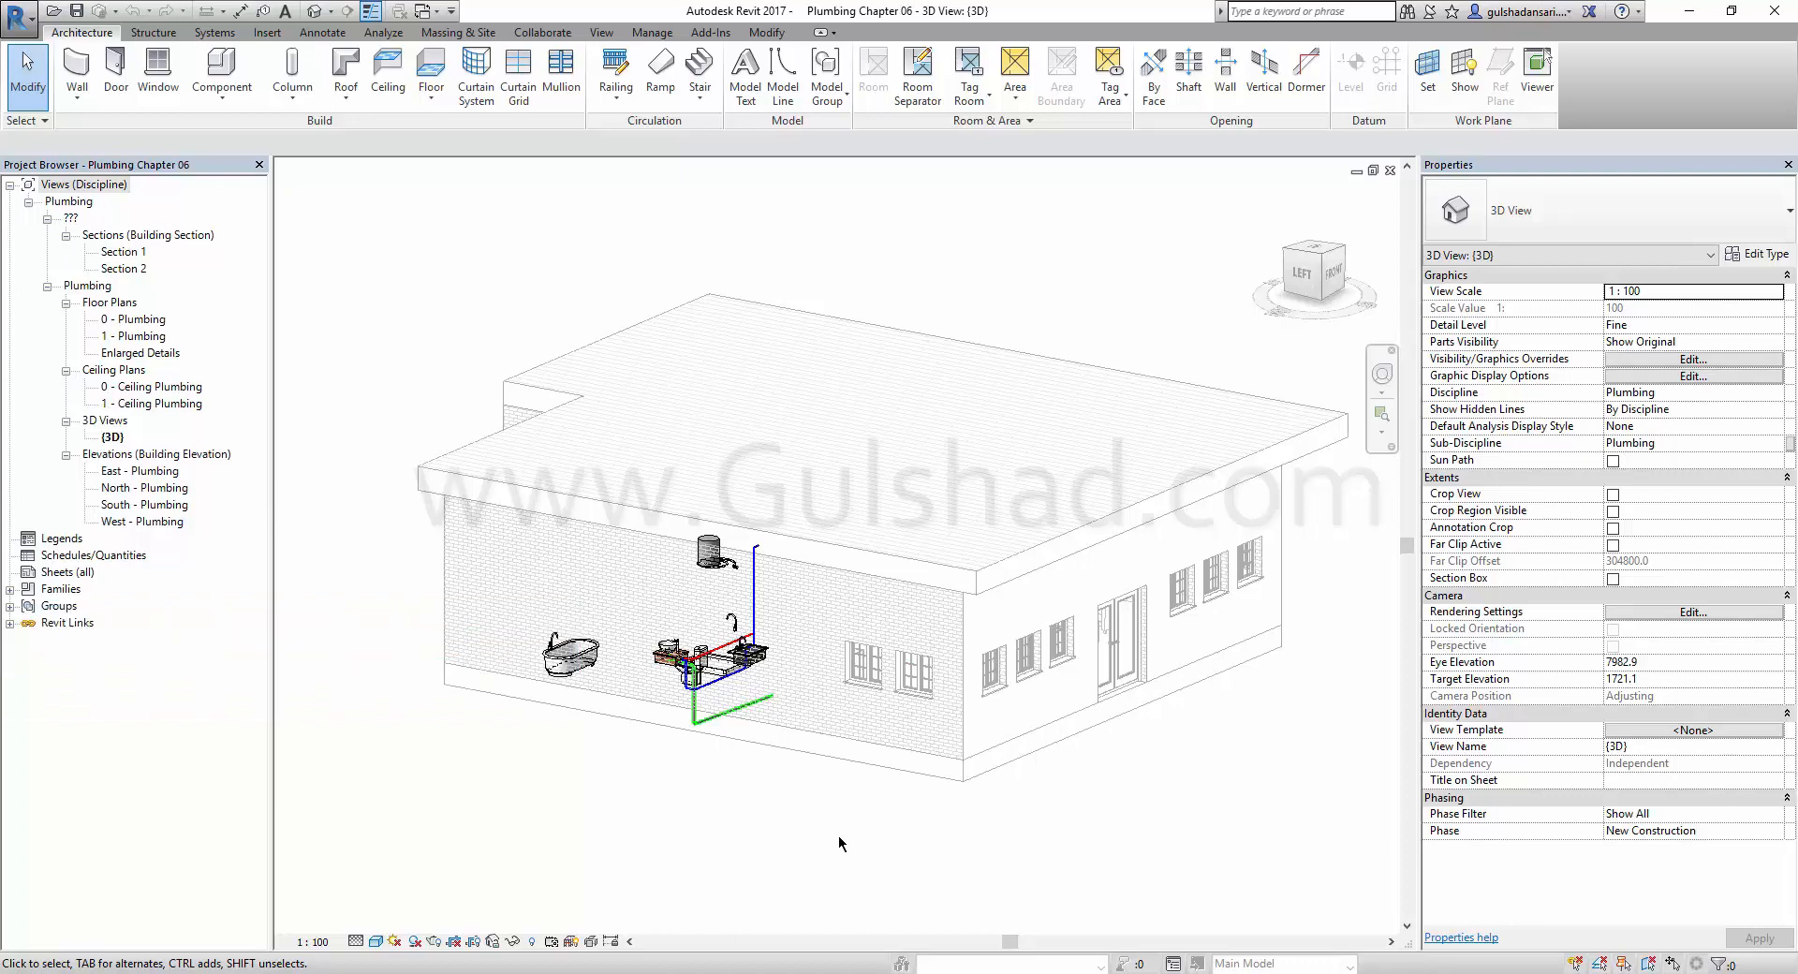
Open the Enlarged Details floor plan of the plumbing views.
{"action": "left_click", "coordinate": [115, 355]}
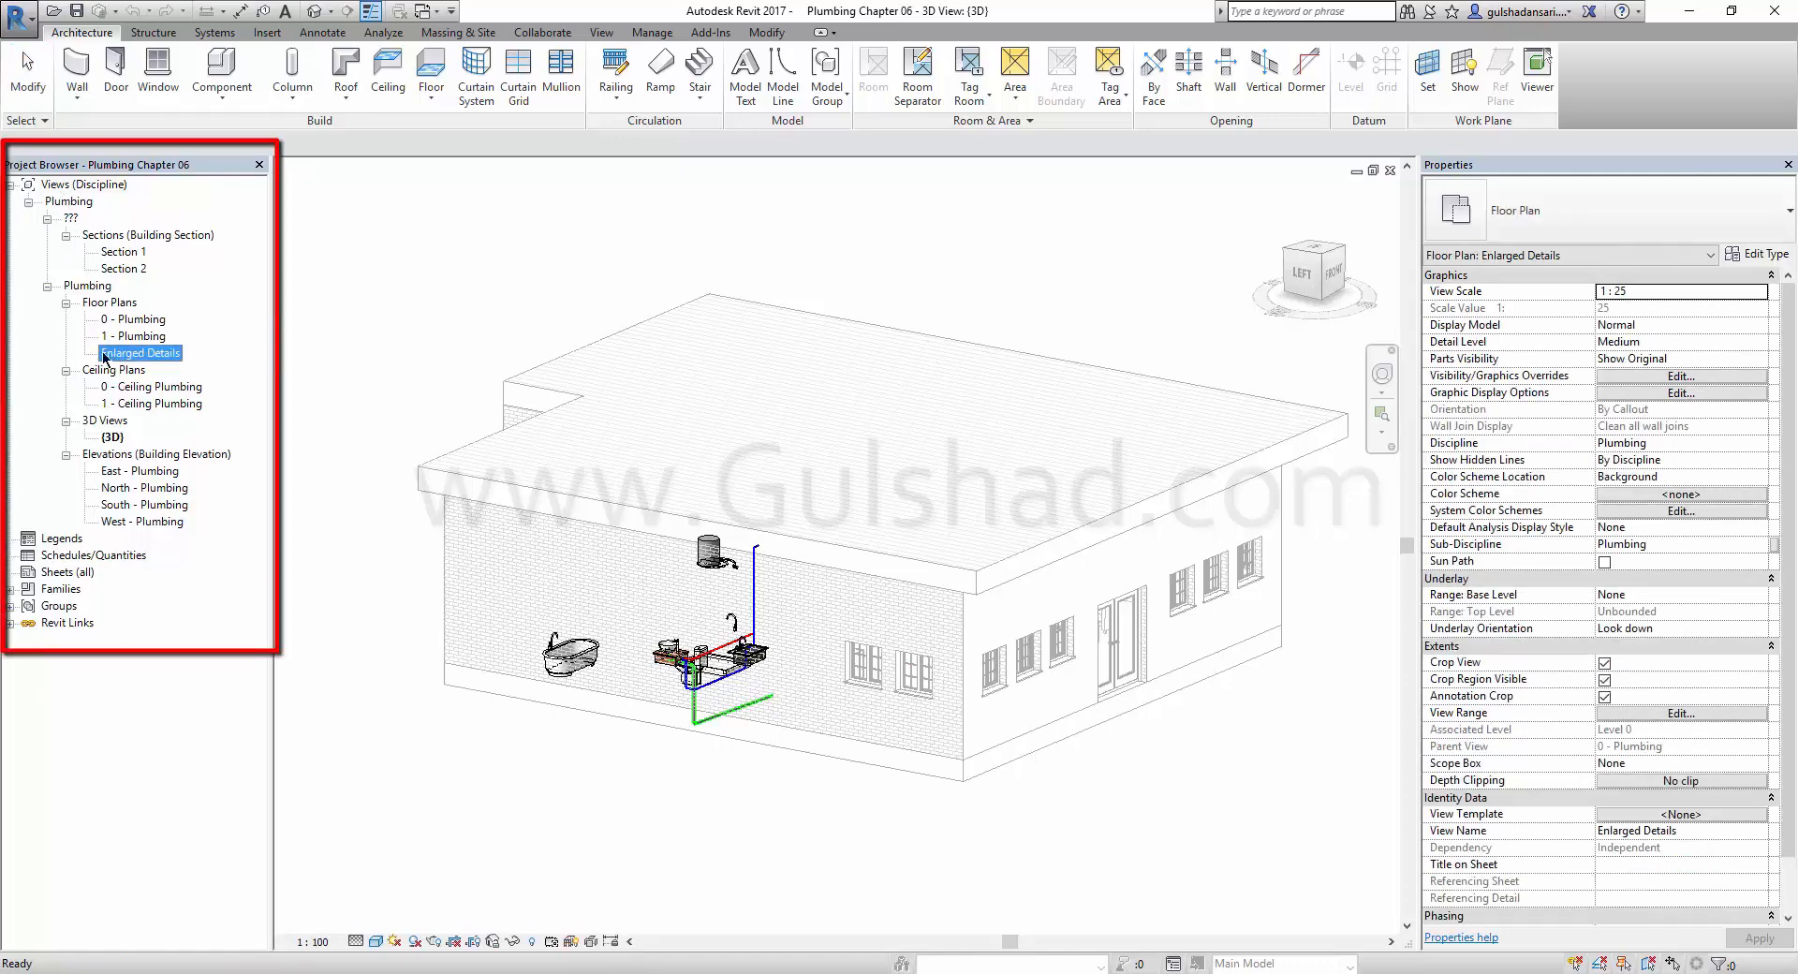
{"action": "double_click", "coordinate": [164, 355]}
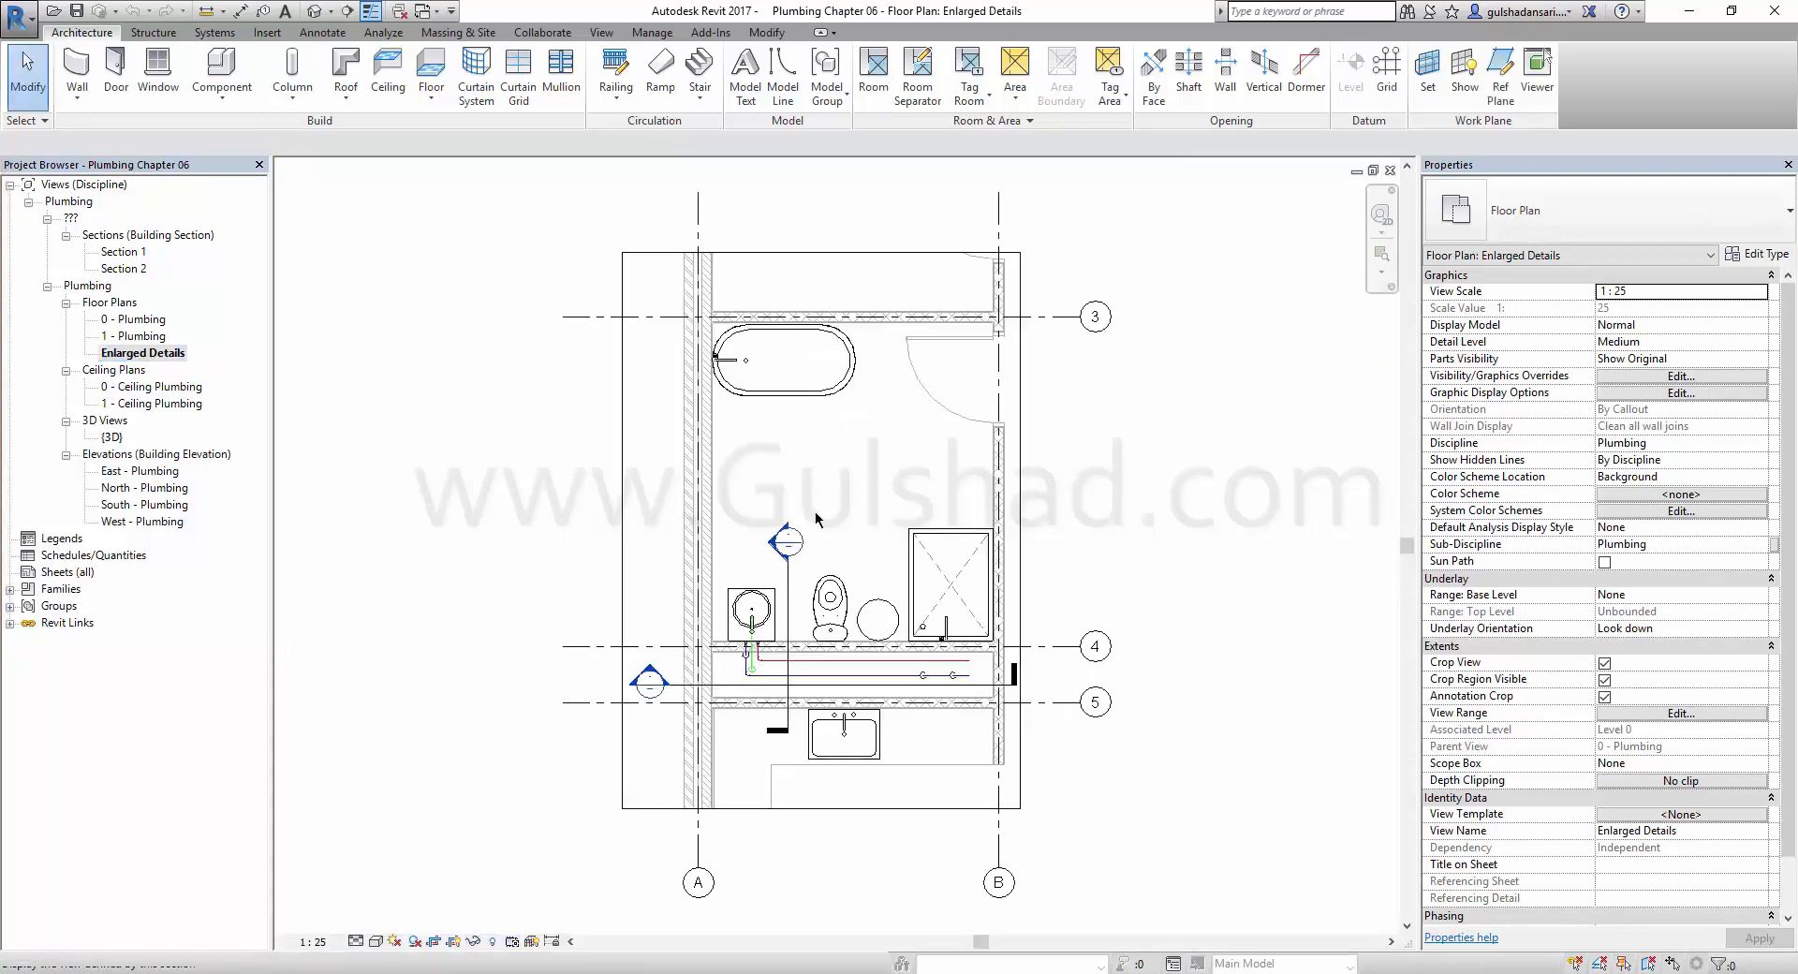
{"action": "scroll", "coordinate": [908, 421], "scroll_direction": "up", "scroll_amount": 2}
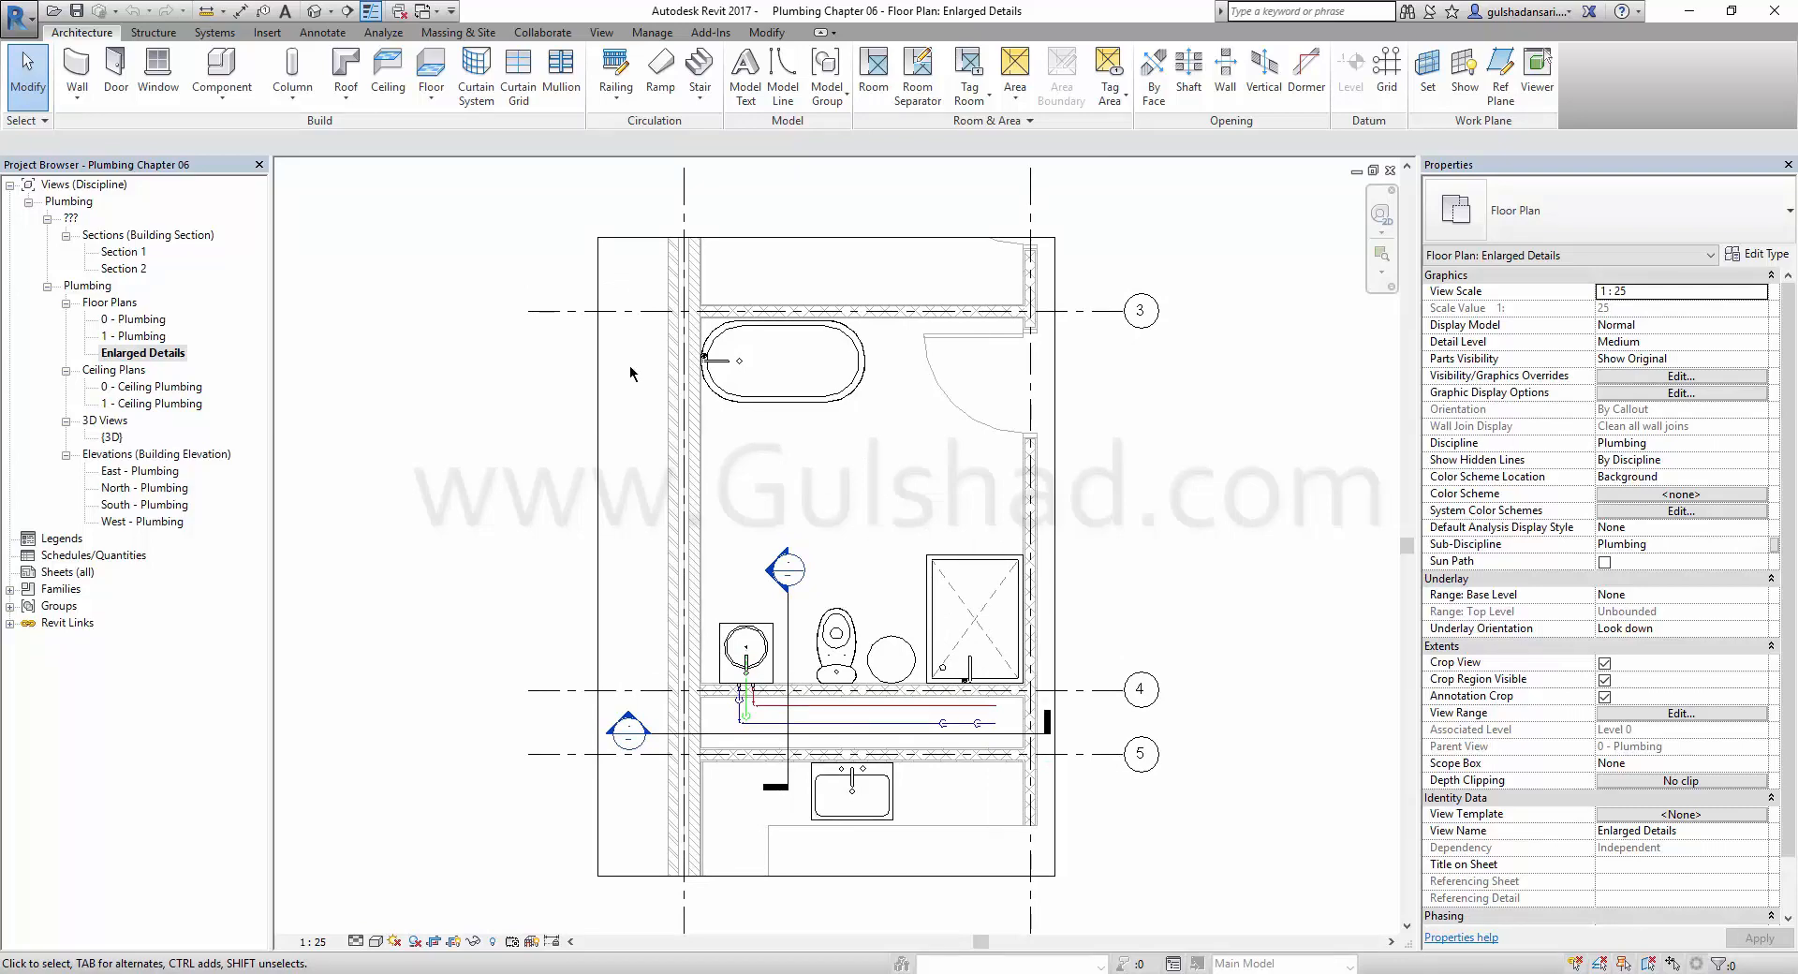
Start placing a plumbing fixture and check the loaded fixture types for a floor drain.
{"action": "left_click", "coordinate": [206, 37]}
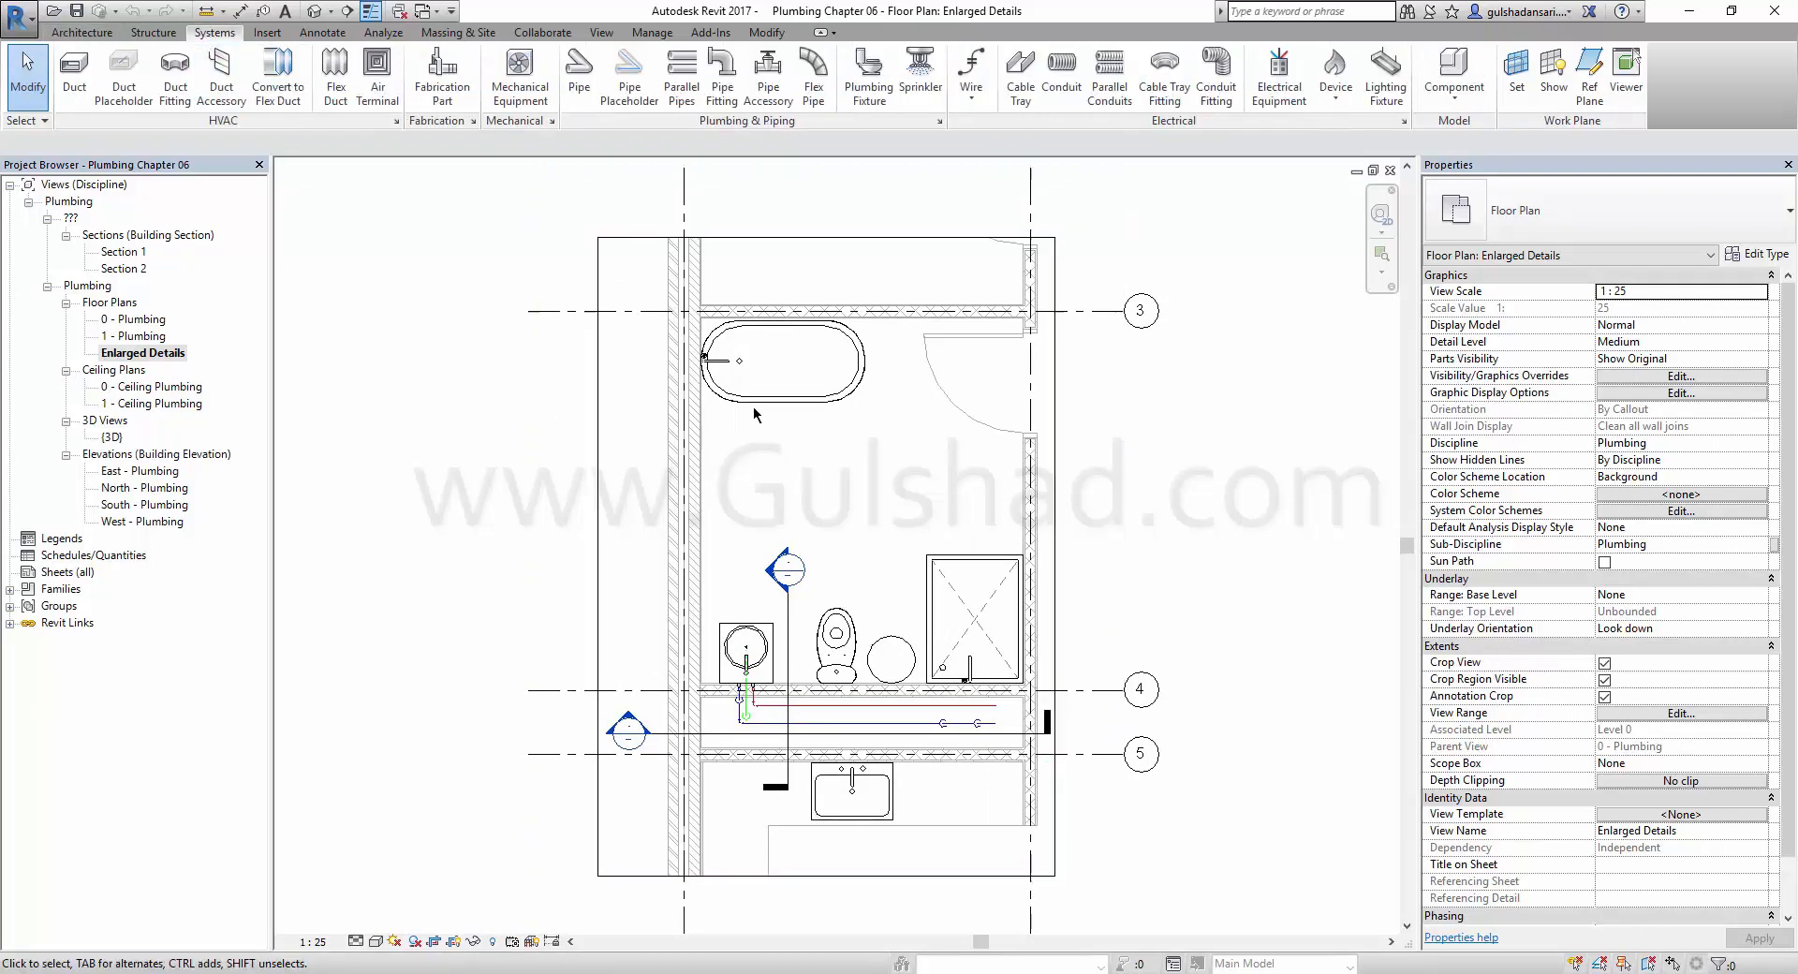
{"action": "left_click", "coordinate": [862, 103]}
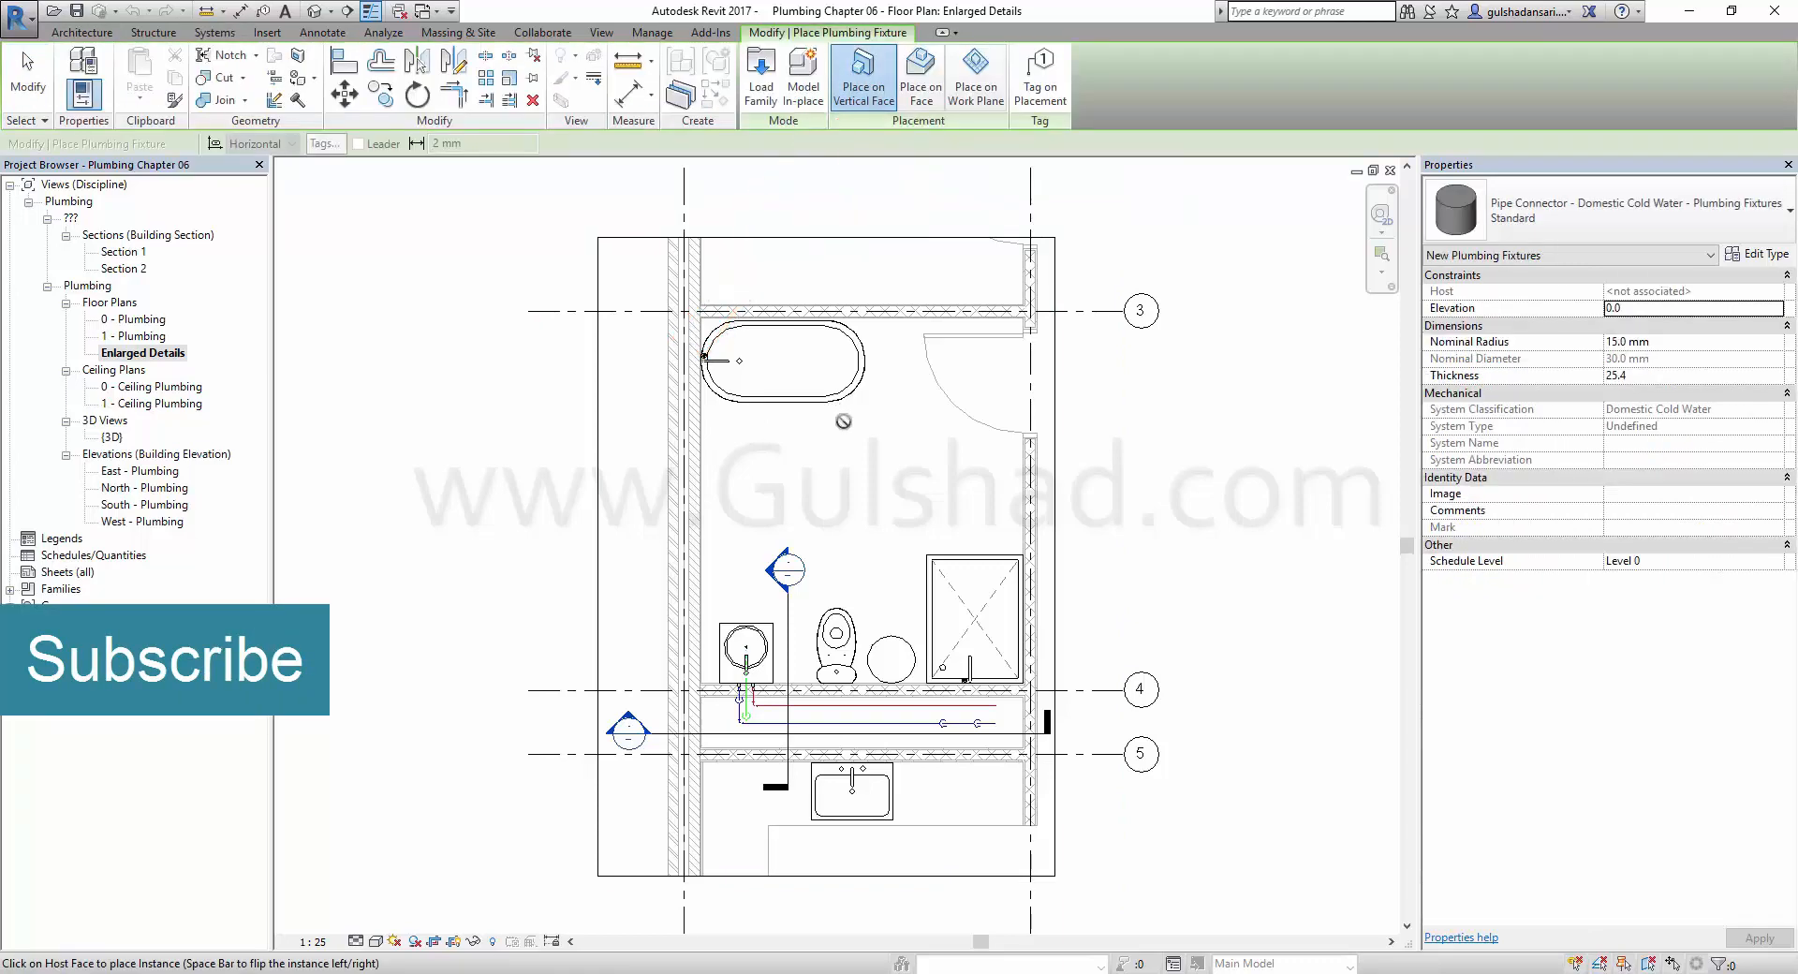
{"action": "left_click", "coordinate": [1536, 220]}
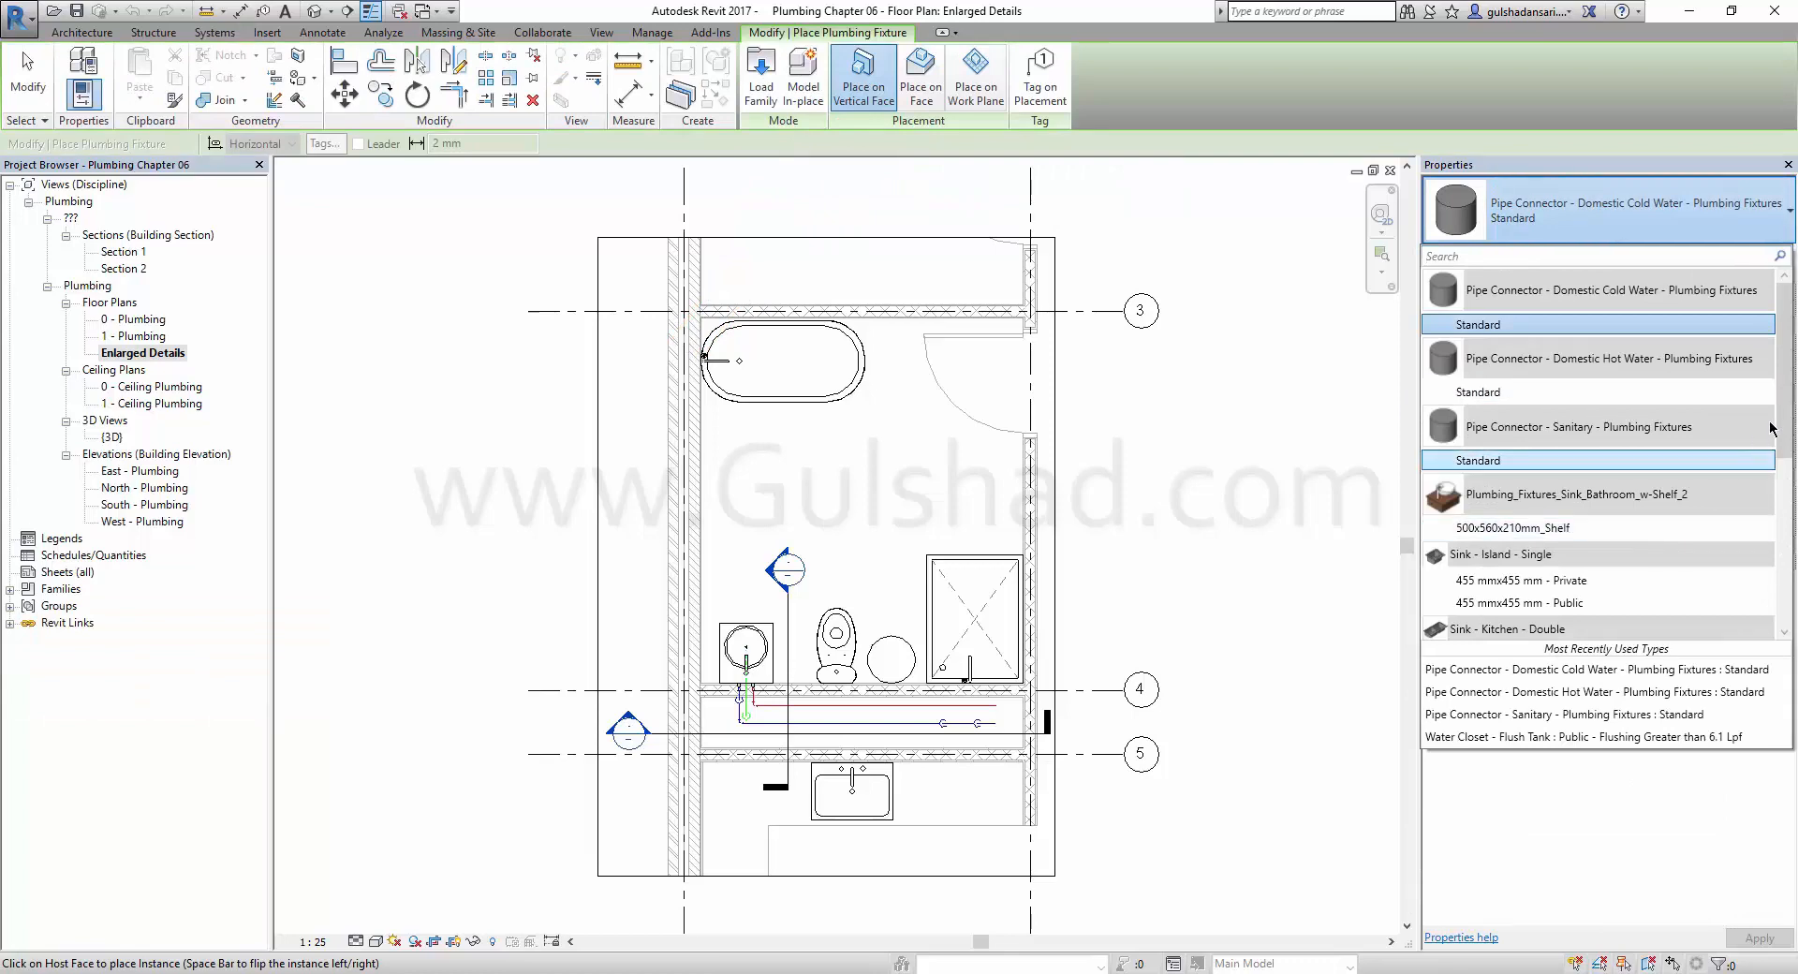
{"action": "mouse_move", "coordinate": [1782, 403]}
{"action": "left_mouse_down"}
{"action": "mouse_move", "coordinate": [1788, 568]}
{"action": "mouse_move", "coordinate": [1781, 398]}
{"action": "left_mouse_up"}
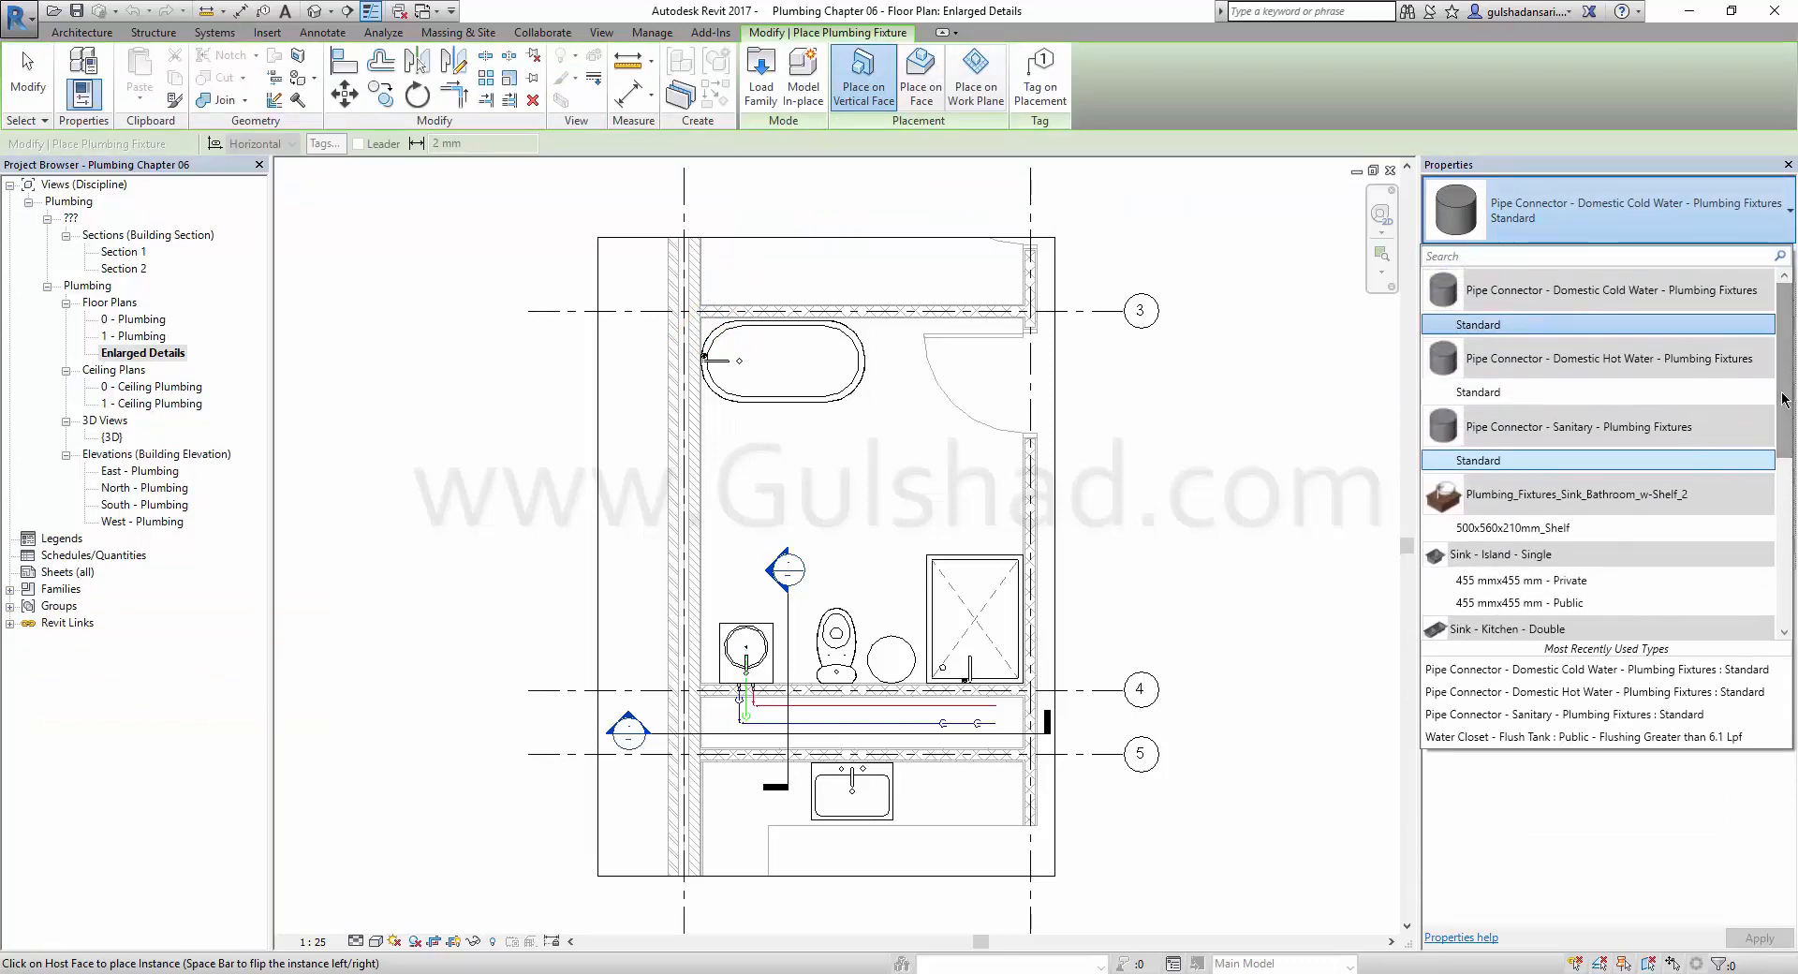
{"action": "left_click", "coordinate": [1557, 237]}
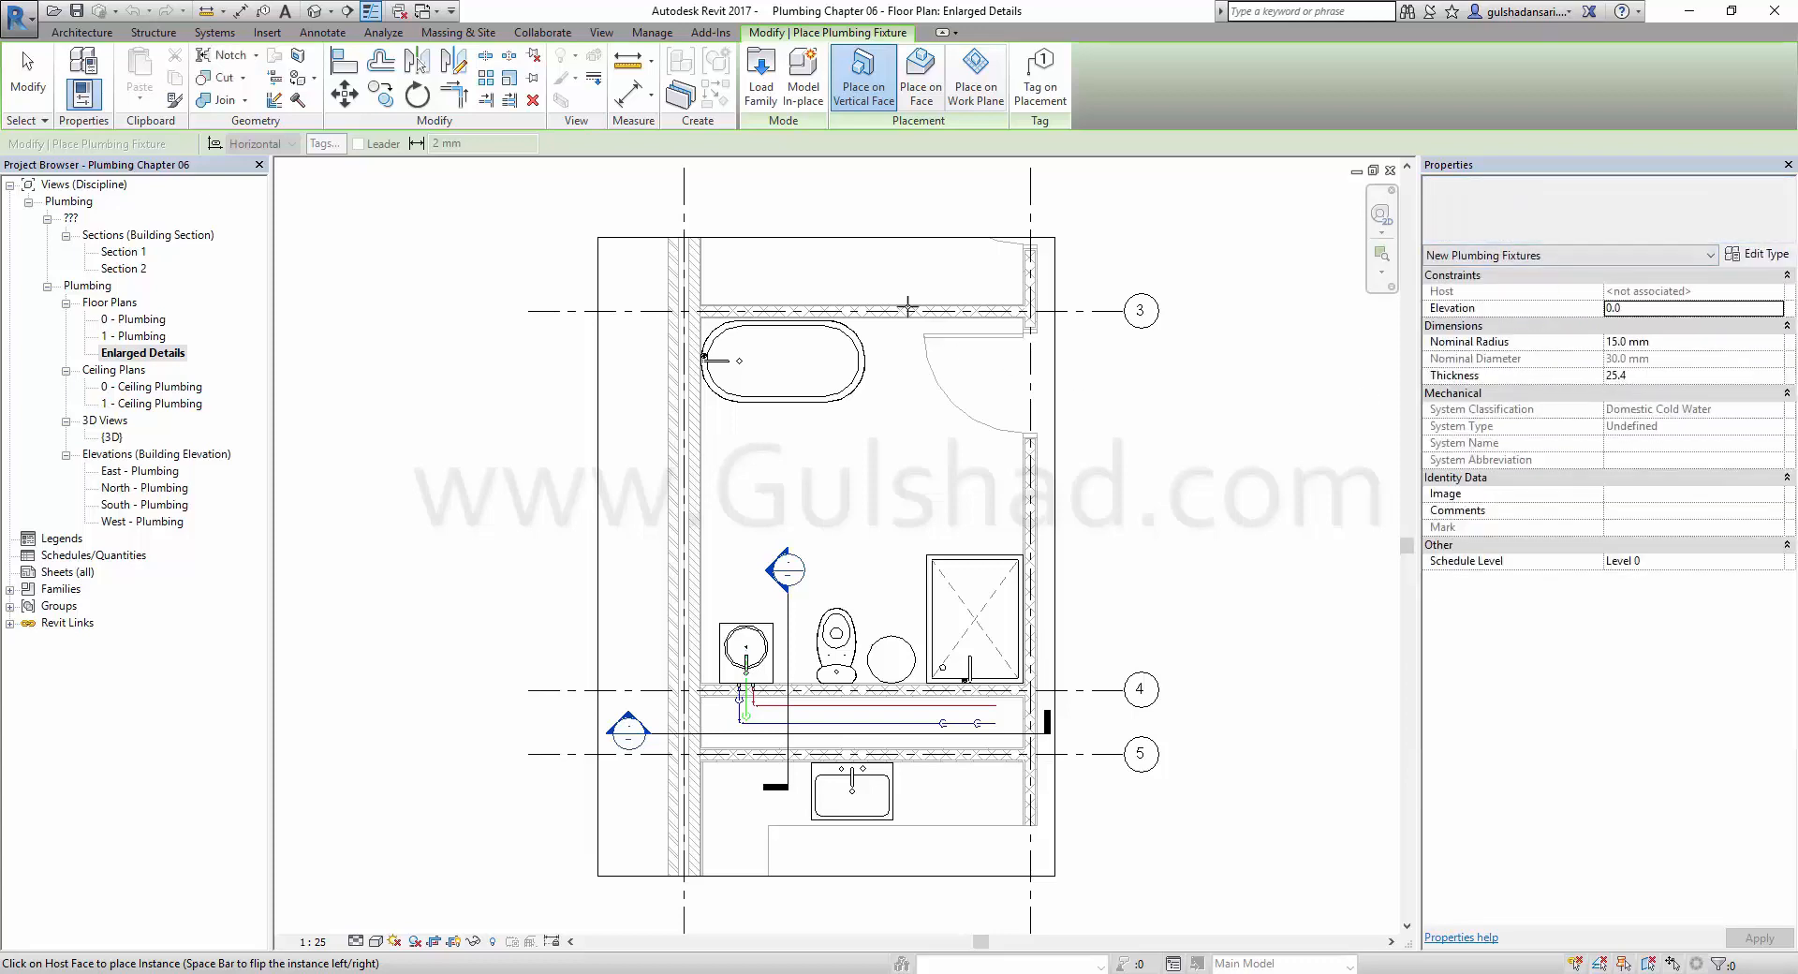
Start loading a family and go to the Drains folder under Plumbing, MEP, Fixtures in the UK library.
{"action": "left_click", "coordinate": [750, 109]}
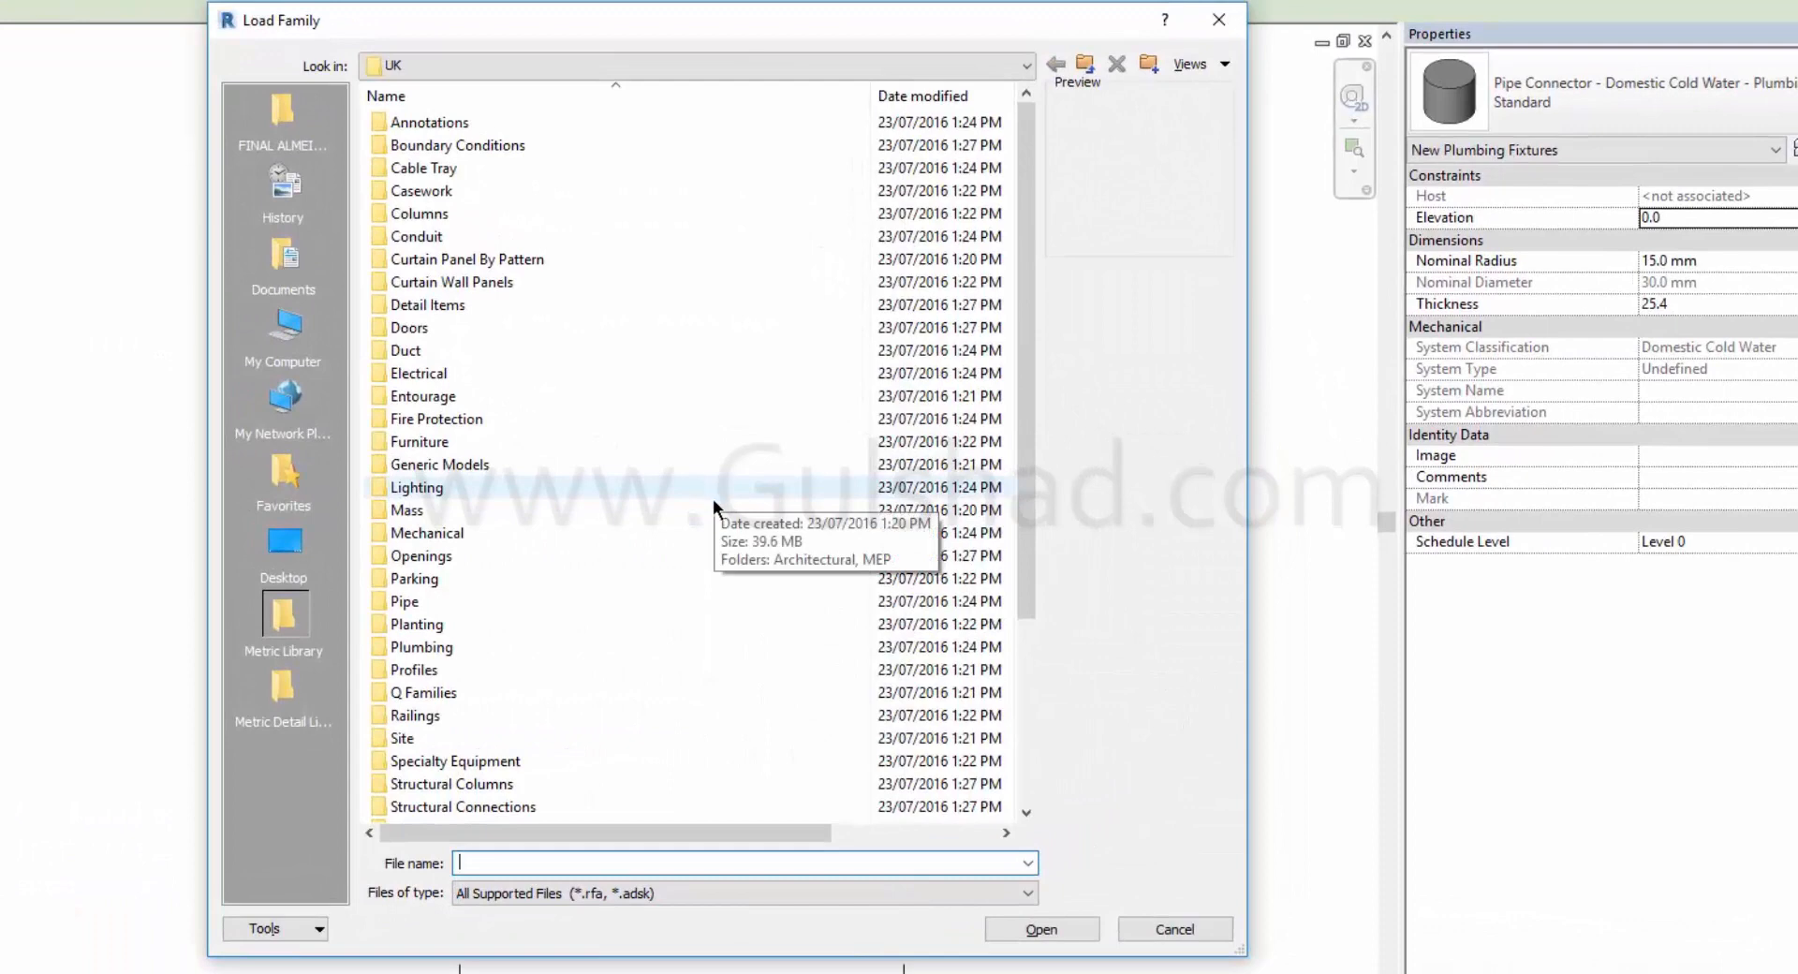
{"action": "double_click", "coordinate": [458, 645]}
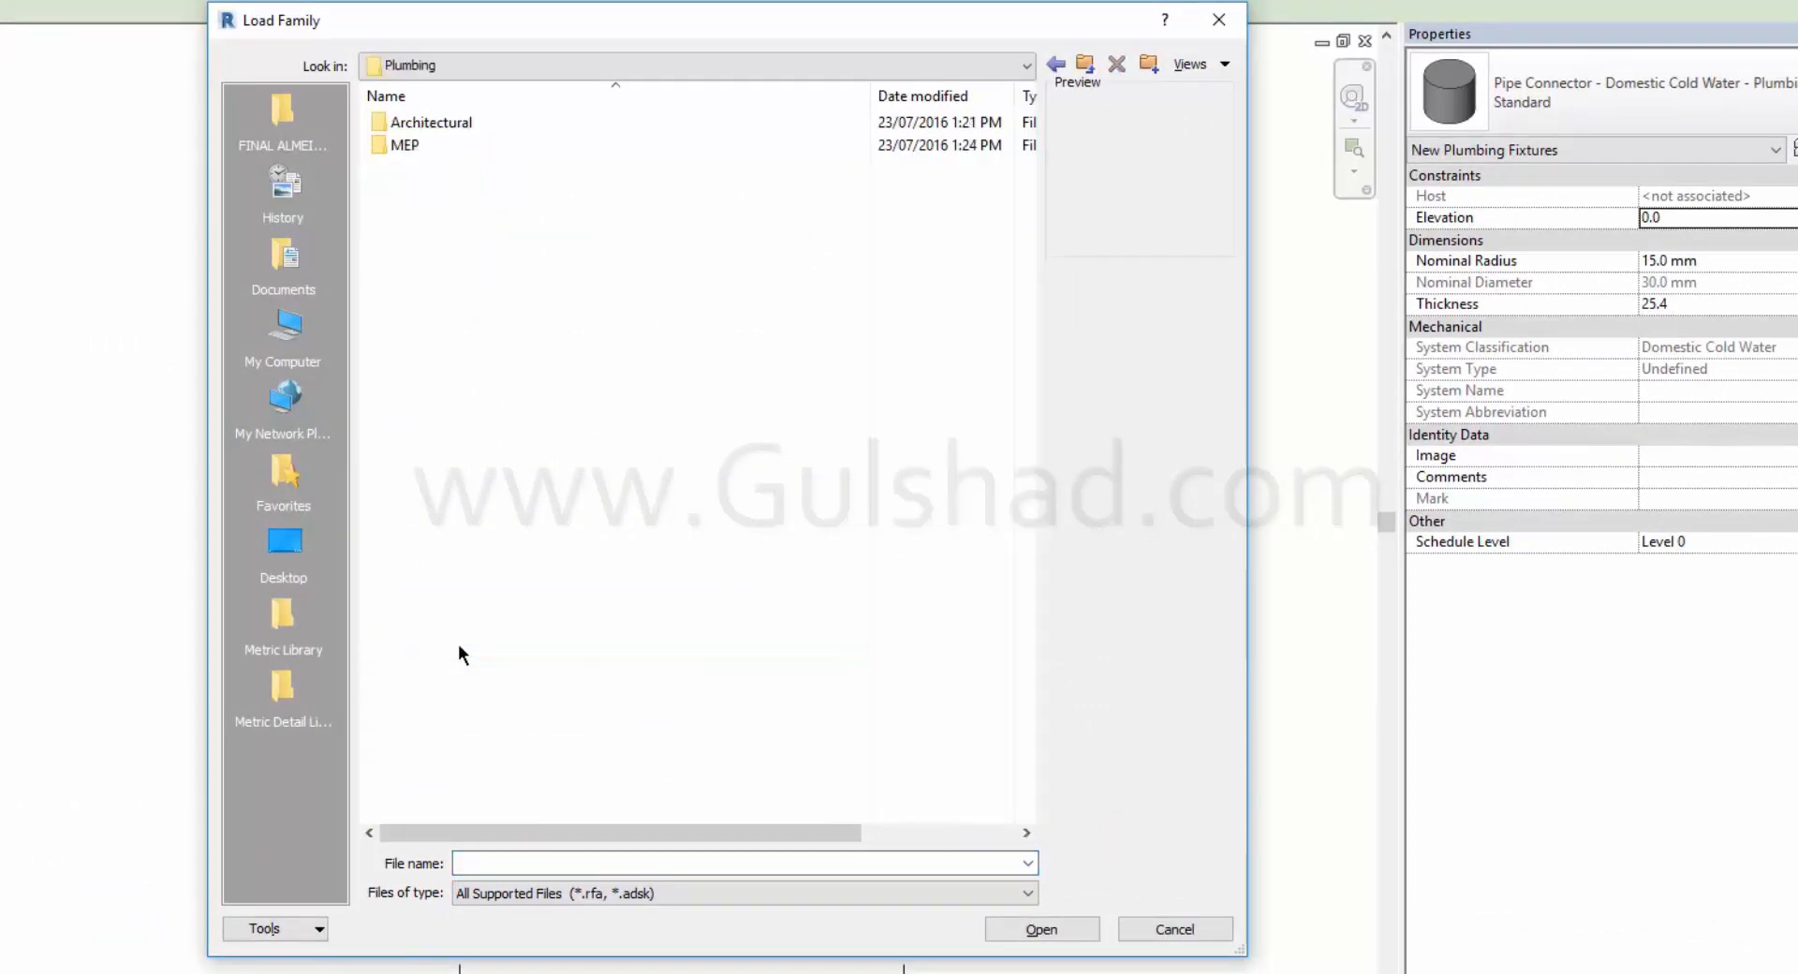
{"action": "double_click", "coordinate": [408, 146]}
{"action": "double_click", "coordinate": [409, 149]}
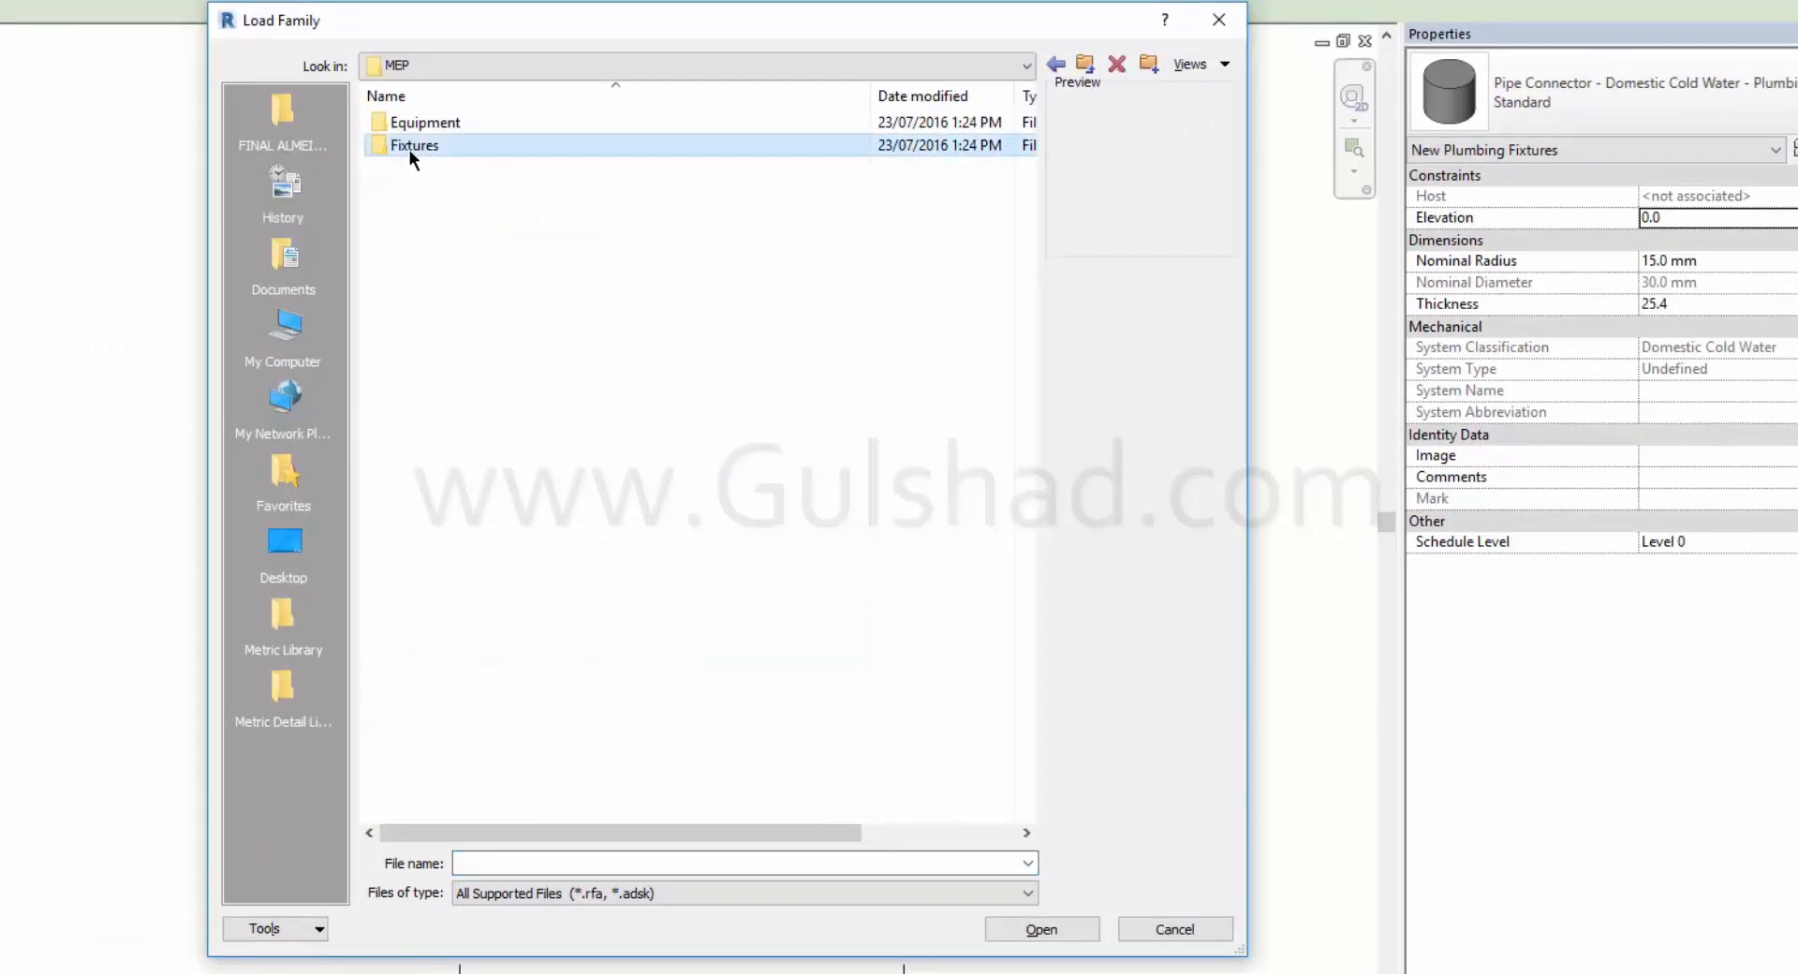
{"action": "double_click", "coordinate": [410, 191]}
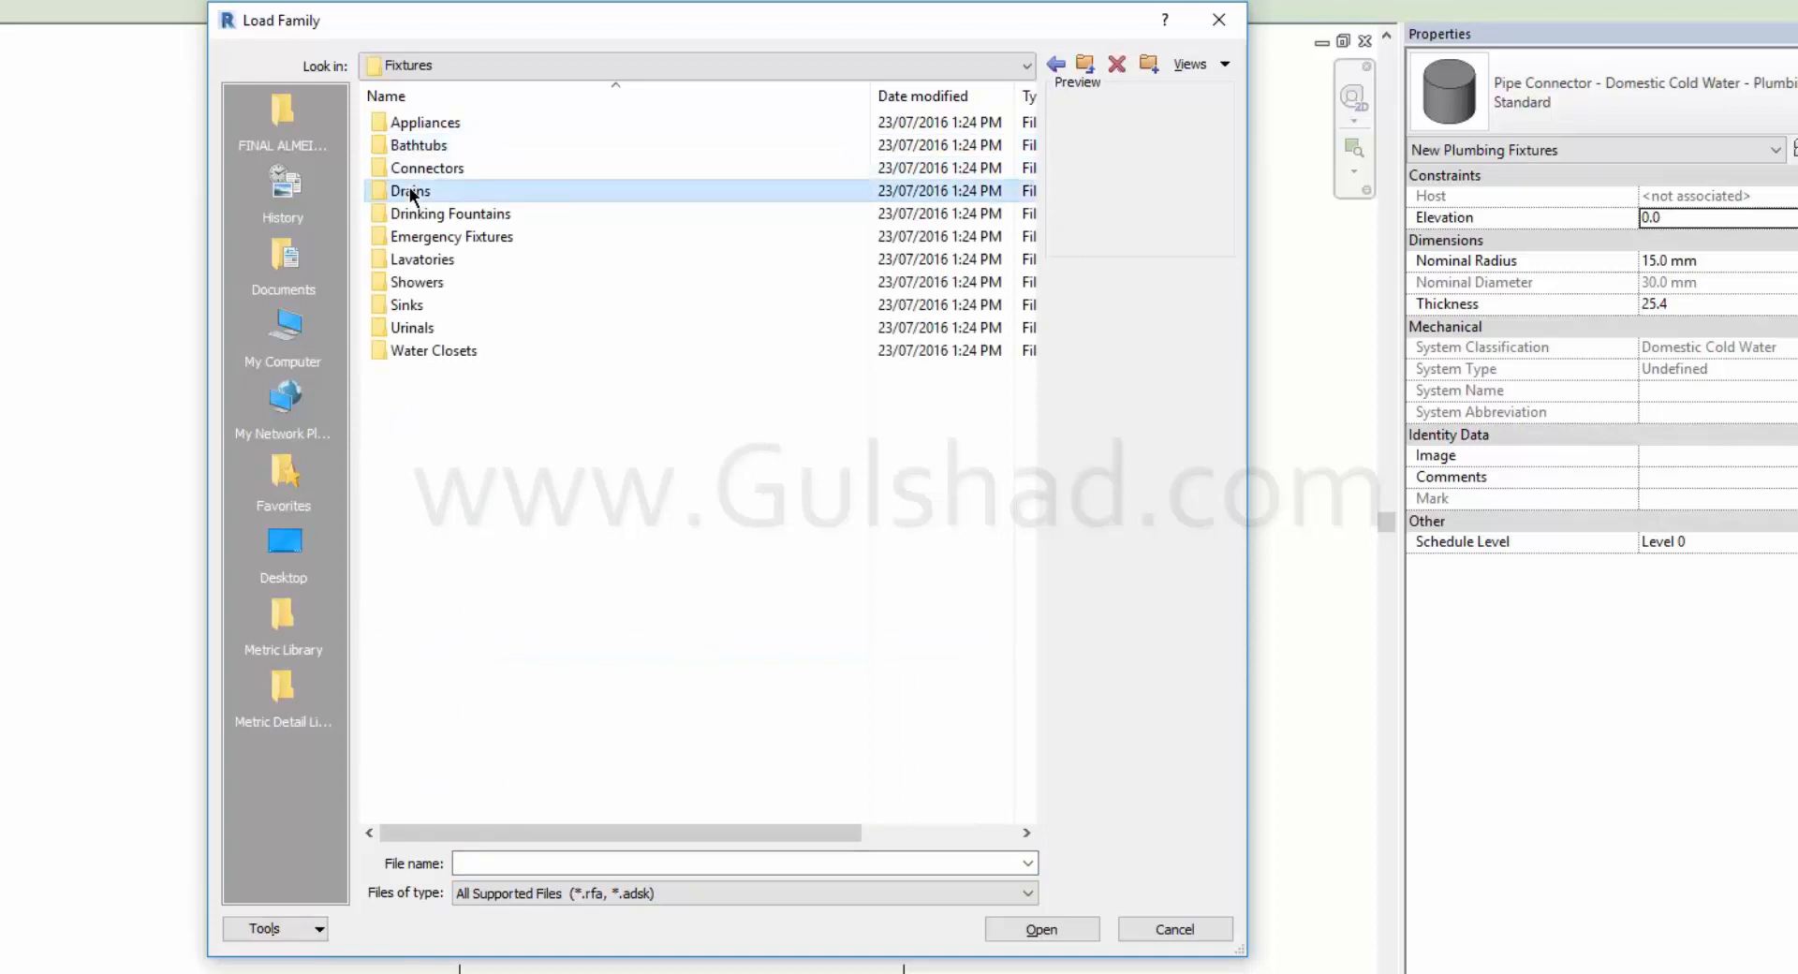
Preview the rectangular, round and roof drain families, and load Floor Drain - Round into the project.
{"action": "left_click", "coordinate": [499, 122]}
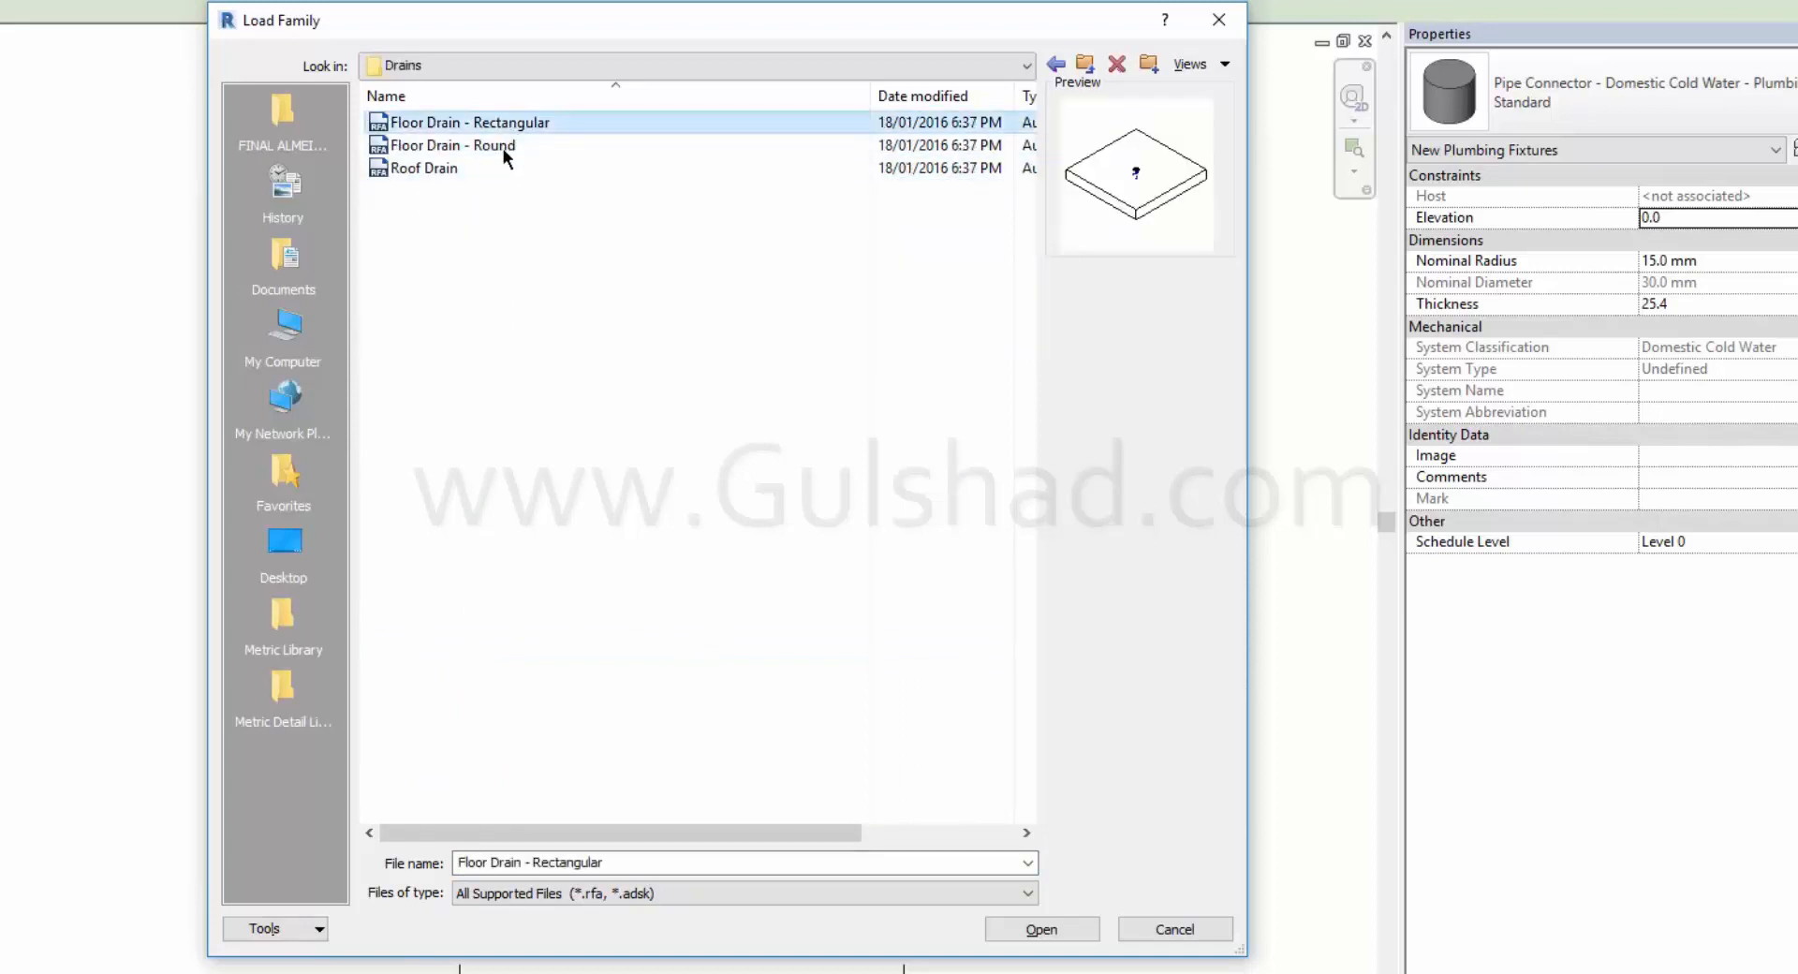
{"action": "left_click", "coordinate": [503, 146]}
{"action": "left_click", "coordinate": [491, 167]}
{"action": "left_click", "coordinate": [568, 345]}
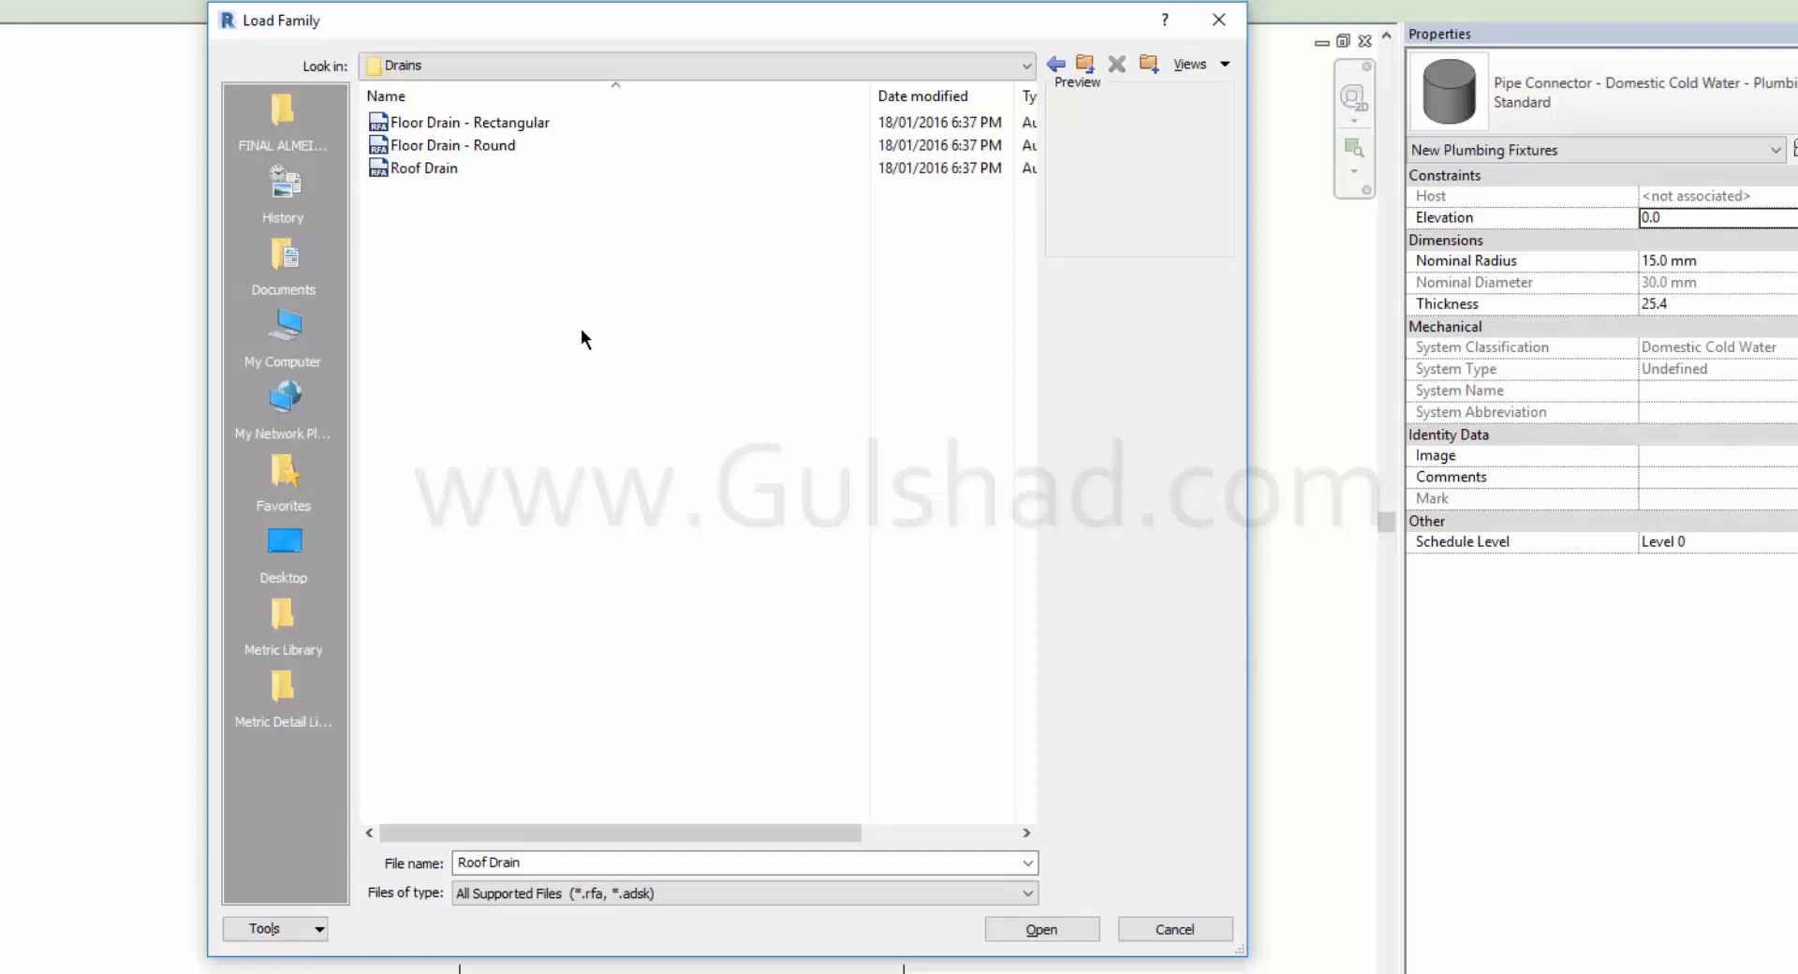
{"action": "left_click", "coordinate": [466, 126]}
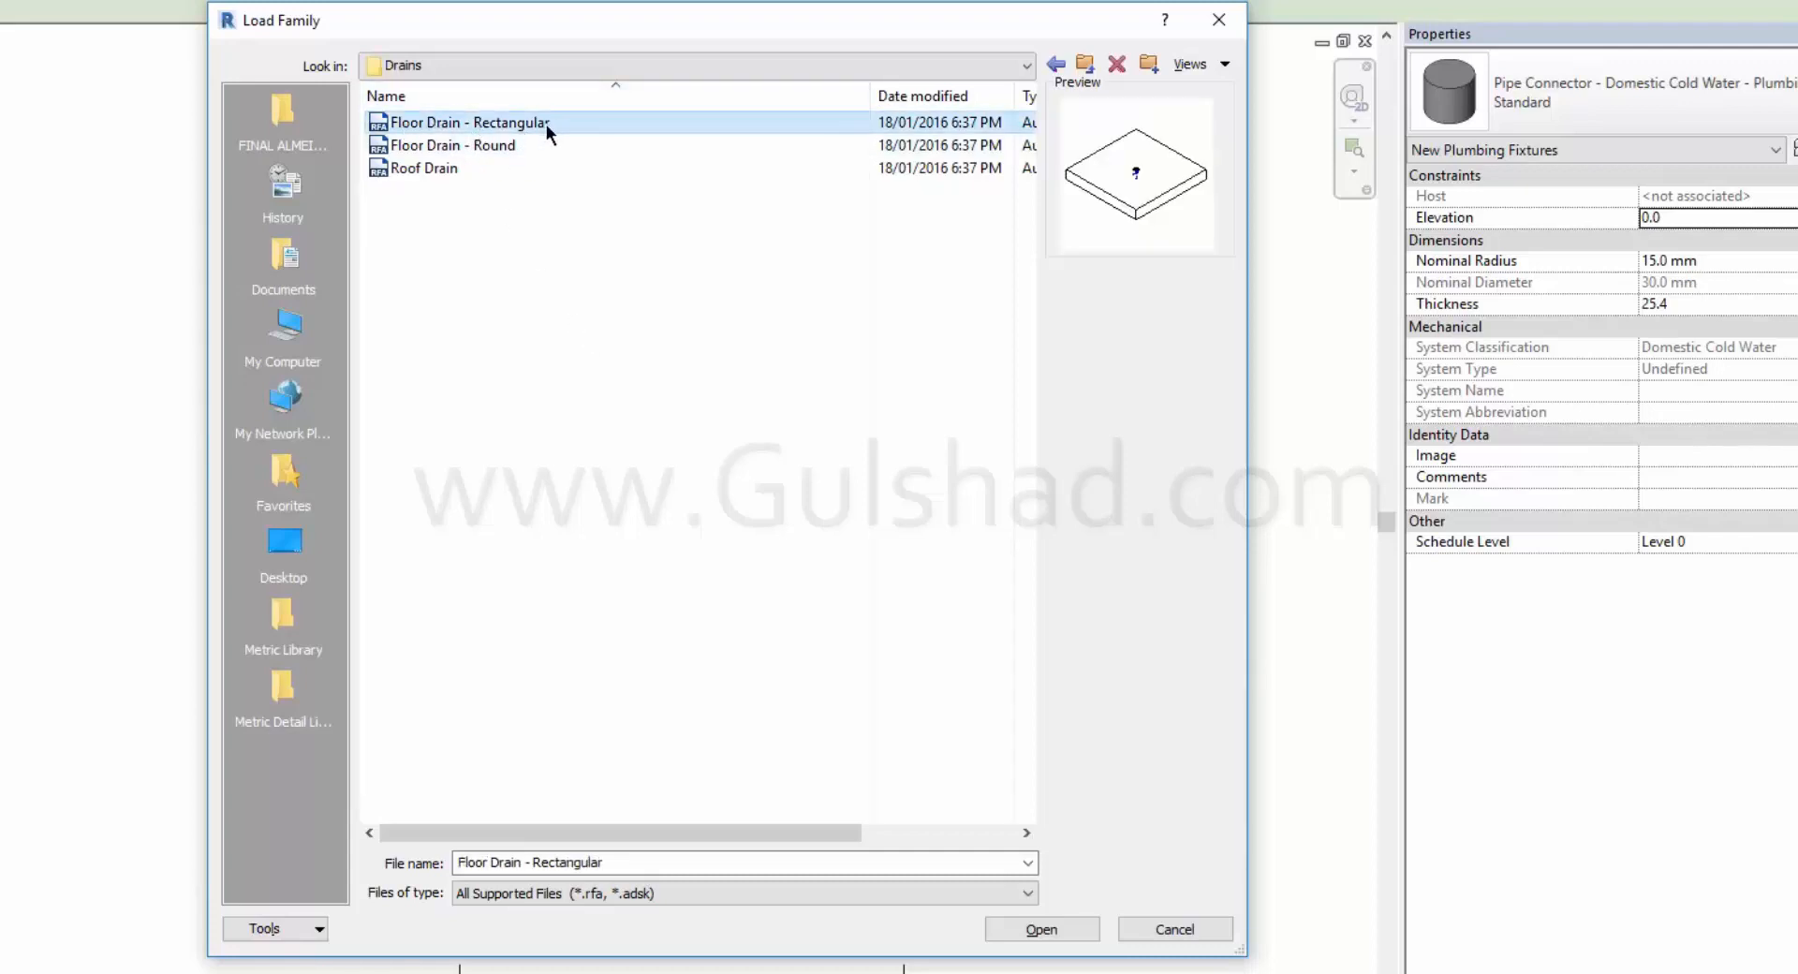
{"action": "left_click", "coordinate": [513, 144]}
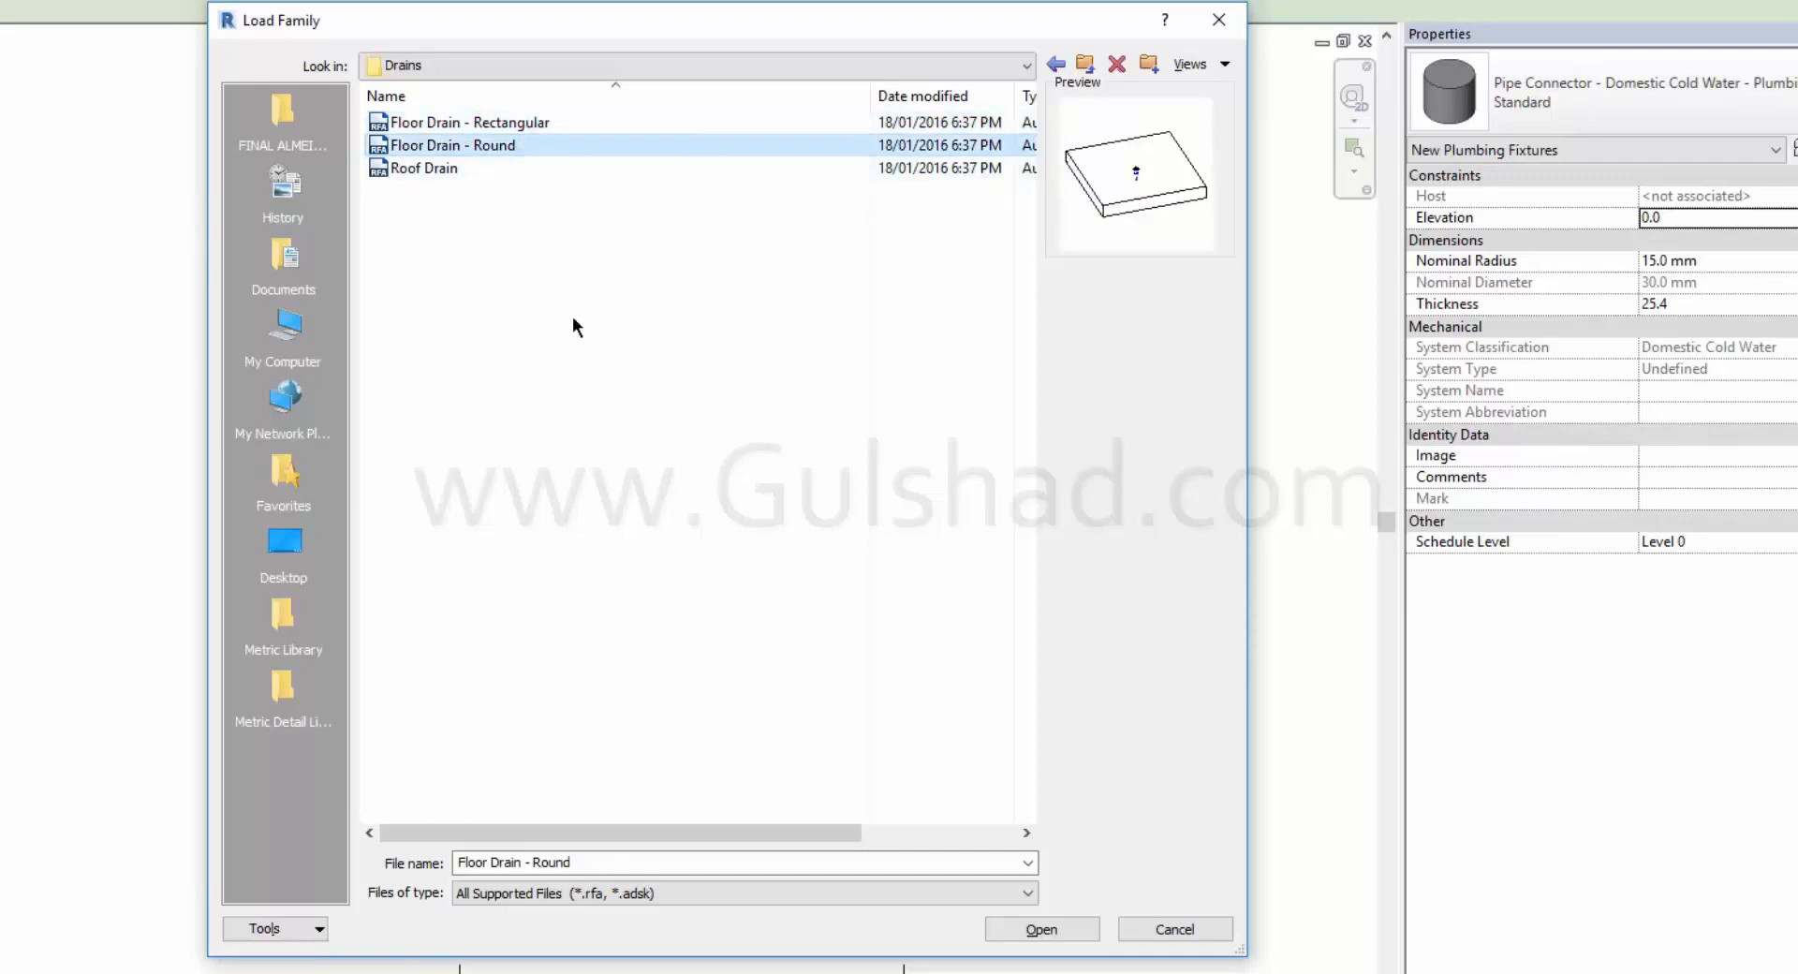
{"action": "left_click", "coordinate": [1041, 929]}
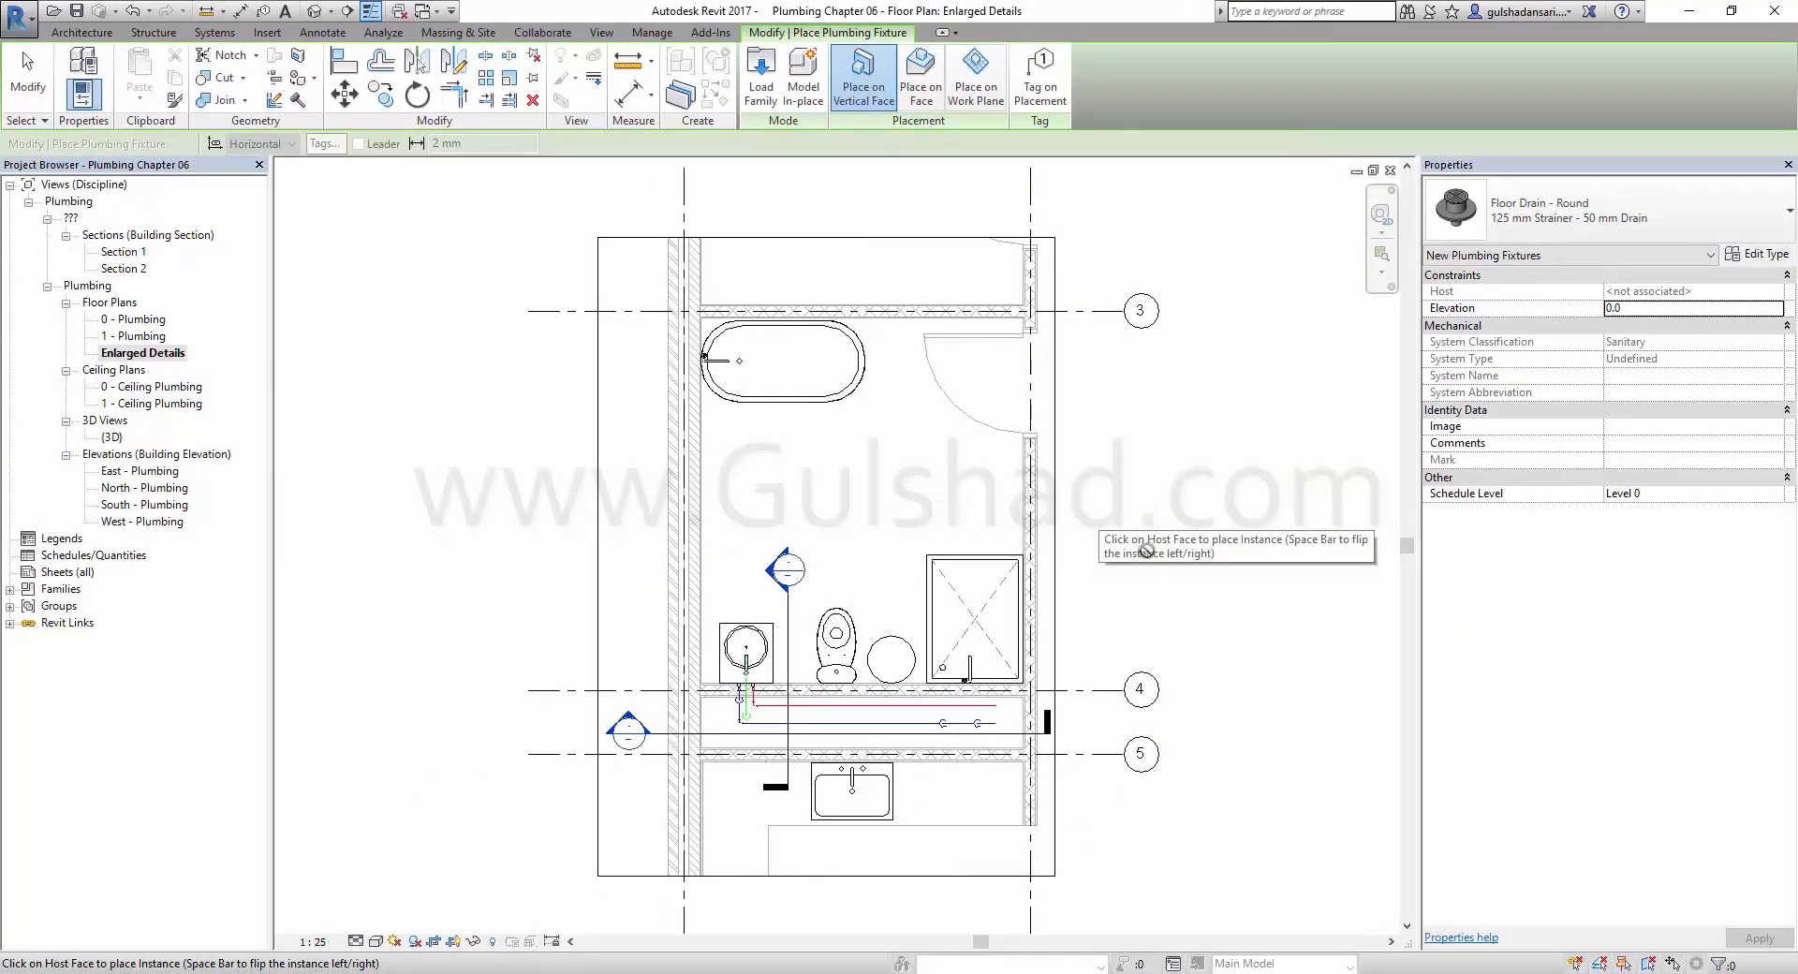
Choose the 200 mm Strainer - 100 mm Drain type of the round floor drain for placement.
{"action": "left_click", "coordinate": [1548, 216]}
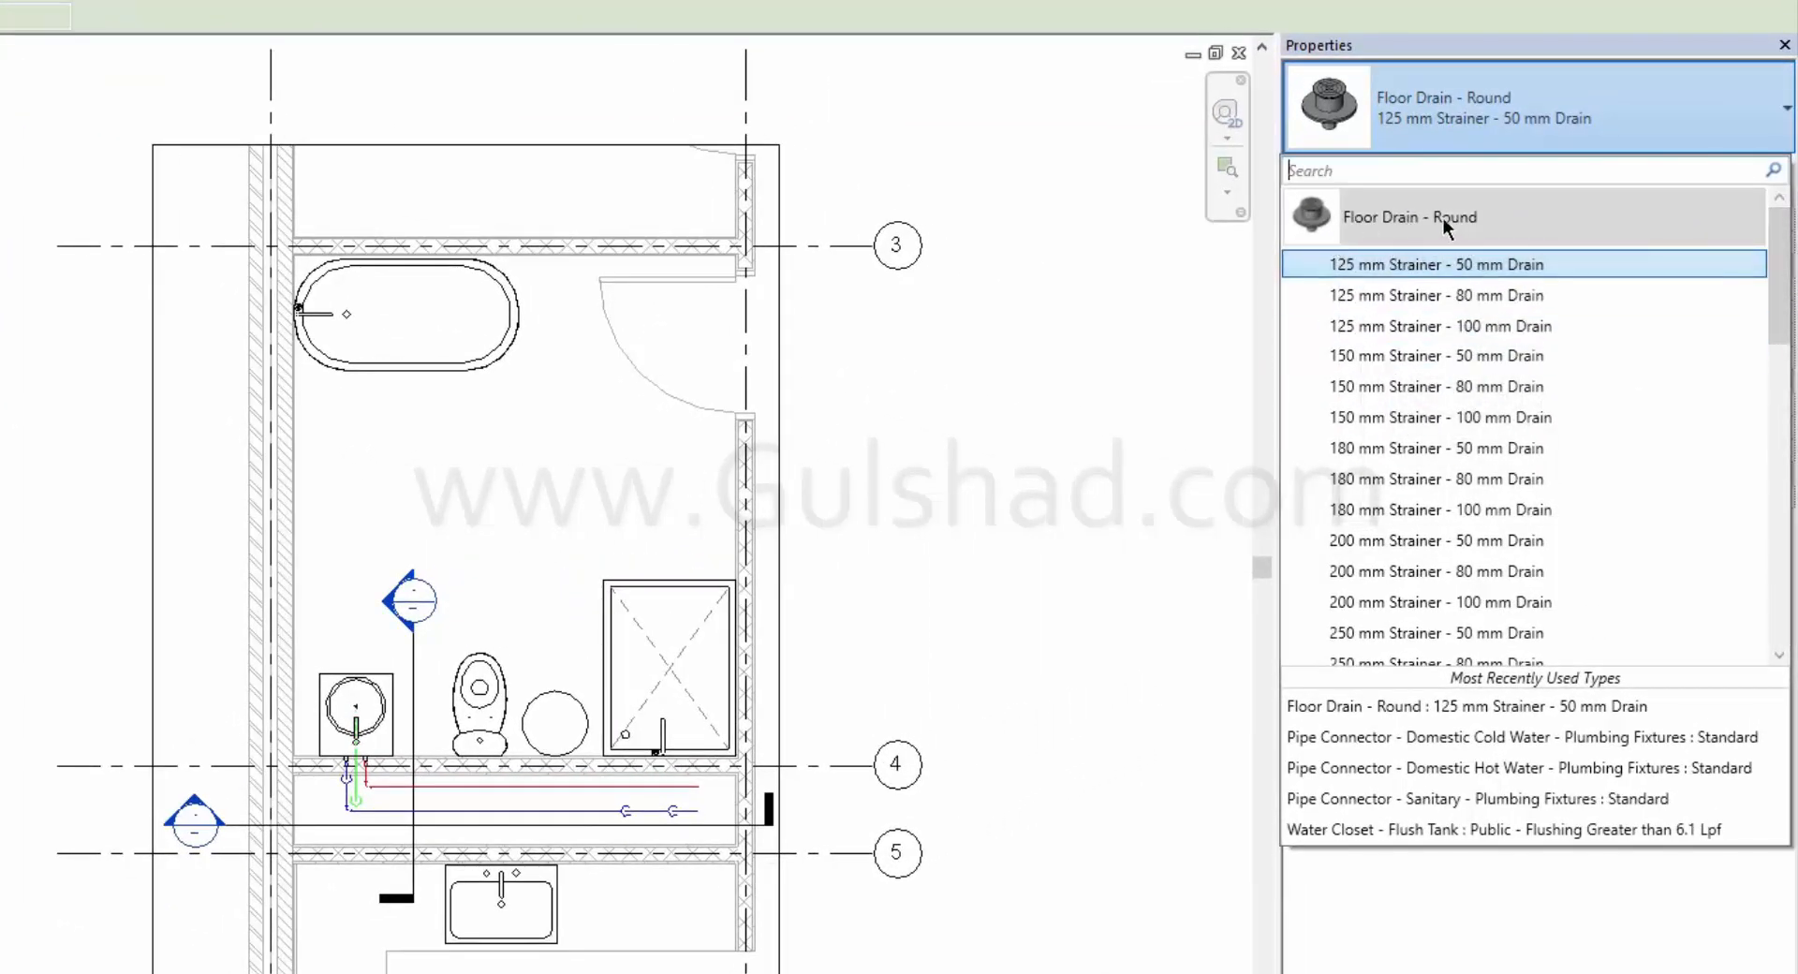
{"action": "mouse_move", "coordinate": [1479, 217]}
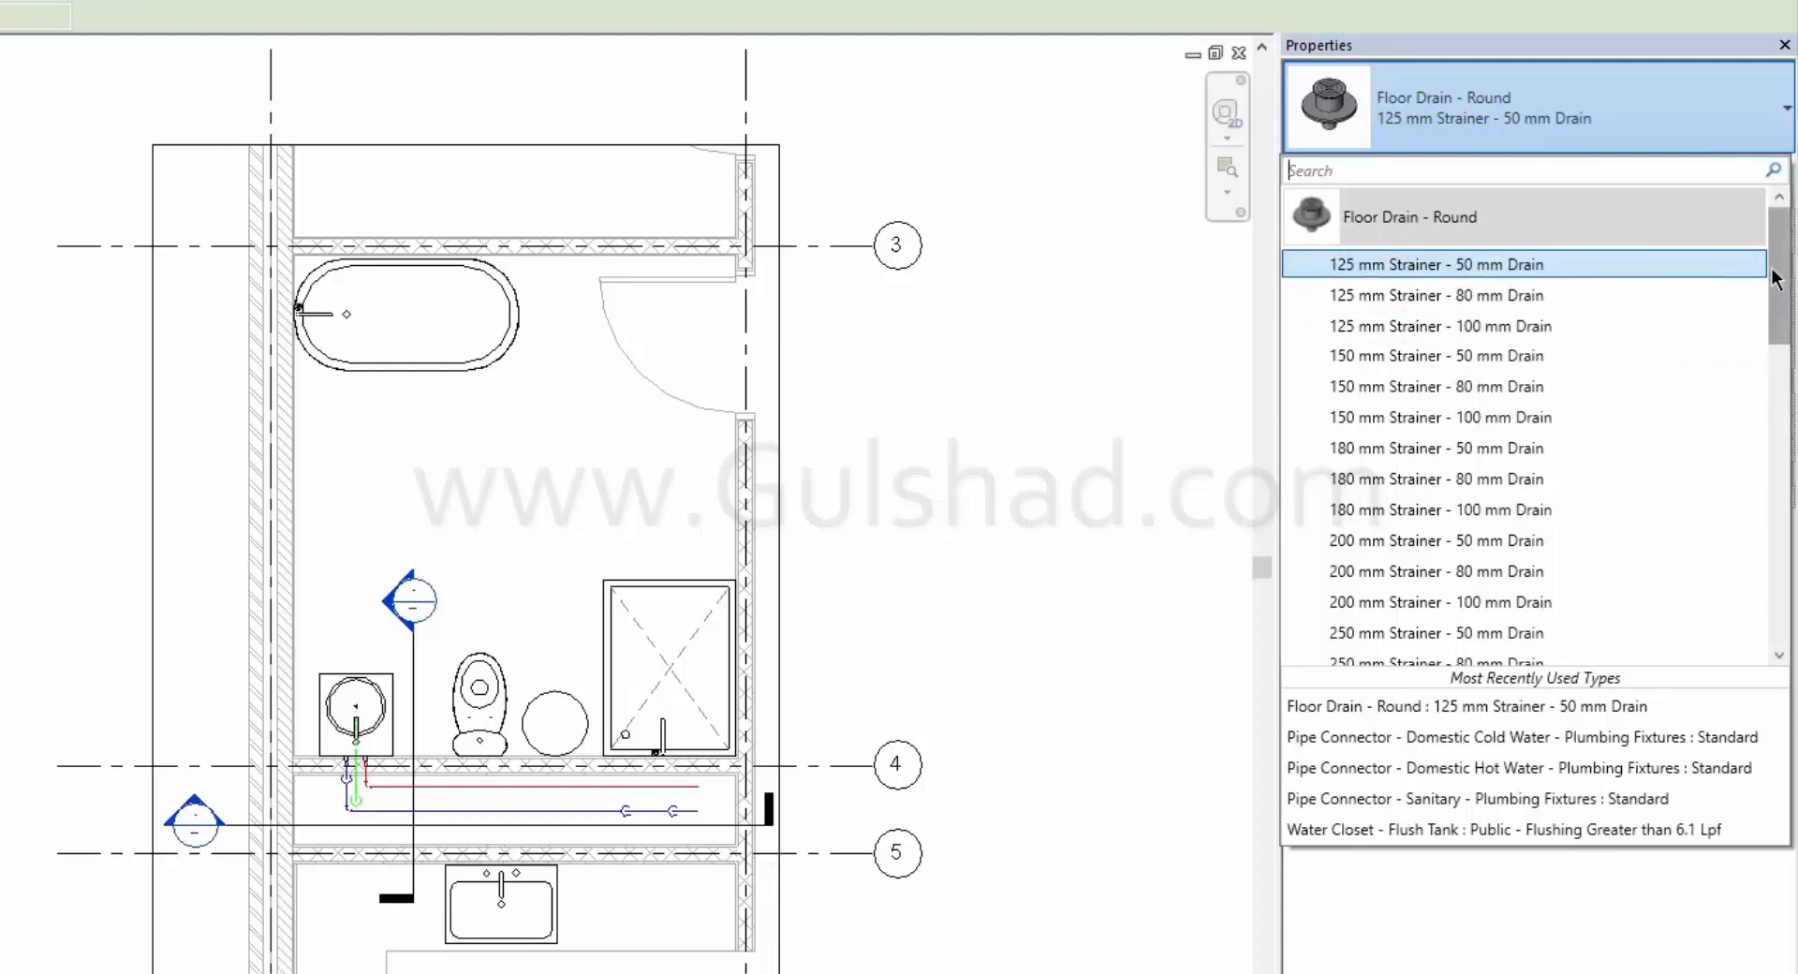
{"action": "left_click_drag", "start_coordinate": [1782, 279], "coordinate": [1586, 313]}
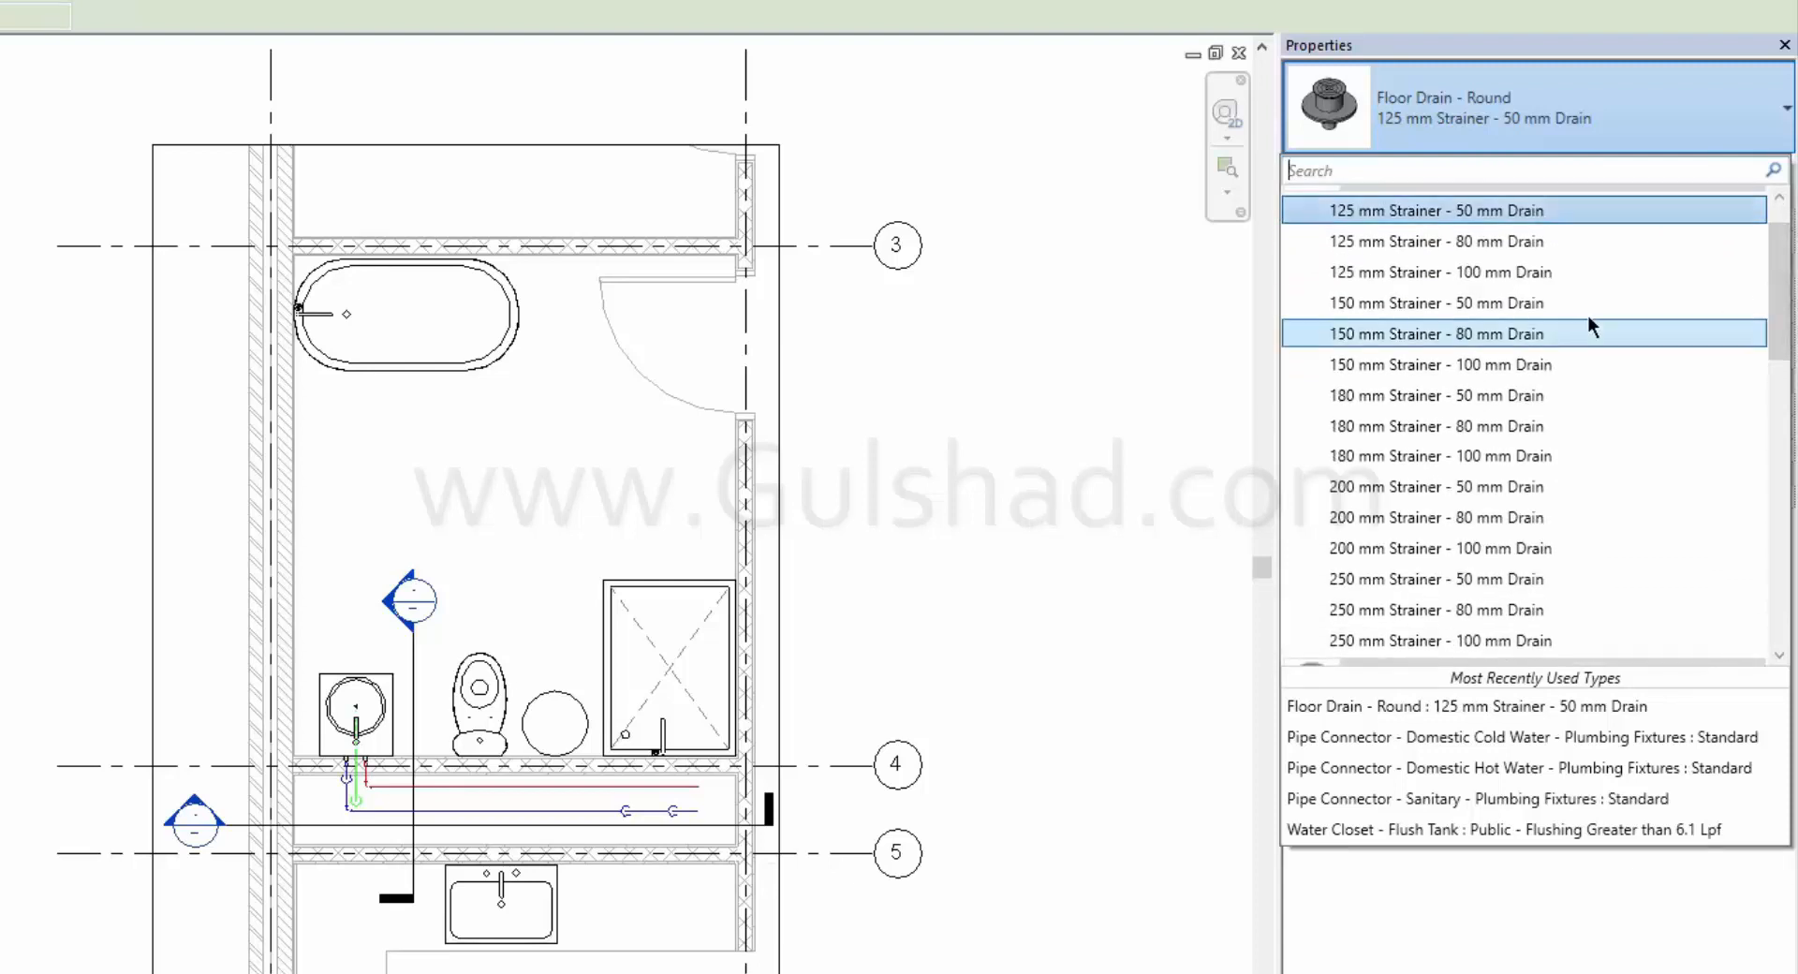
{"action": "left_click", "coordinate": [1555, 547]}
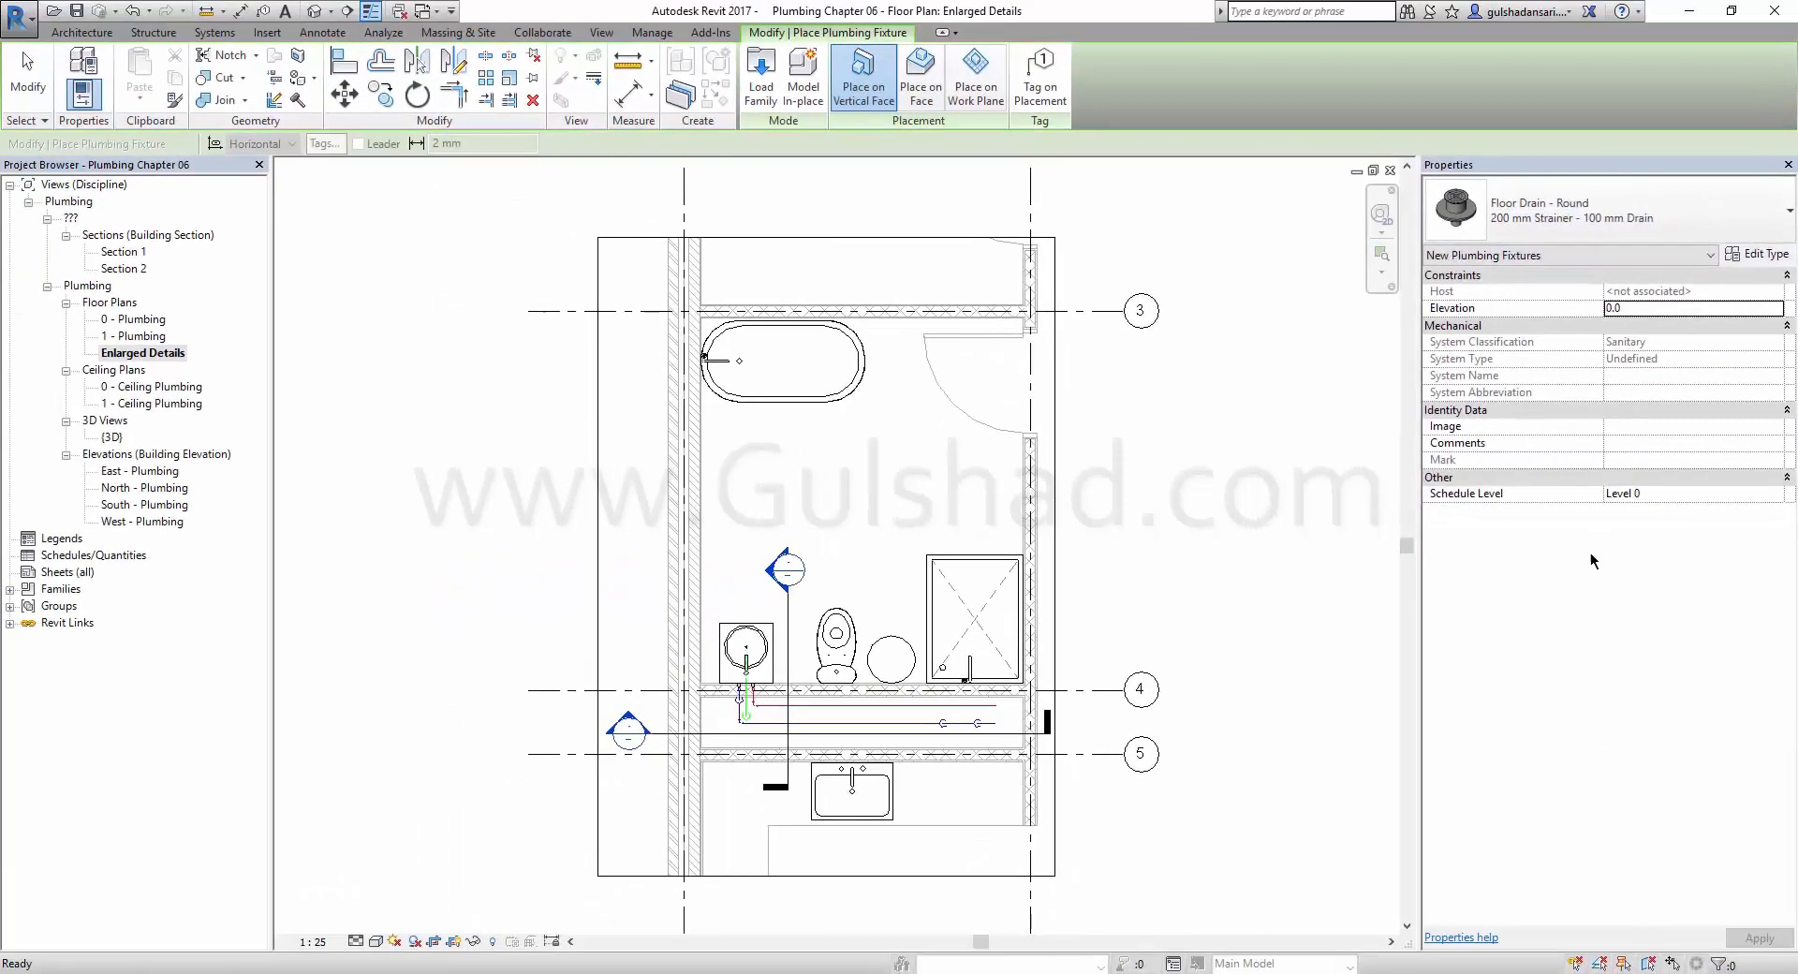
Place the round floor drain with Place on Face on the bathroom floor just above the toilet, and end the placement.
{"action": "scroll", "coordinate": [805, 524], "scroll_direction": "up", "scroll_amount": 2}
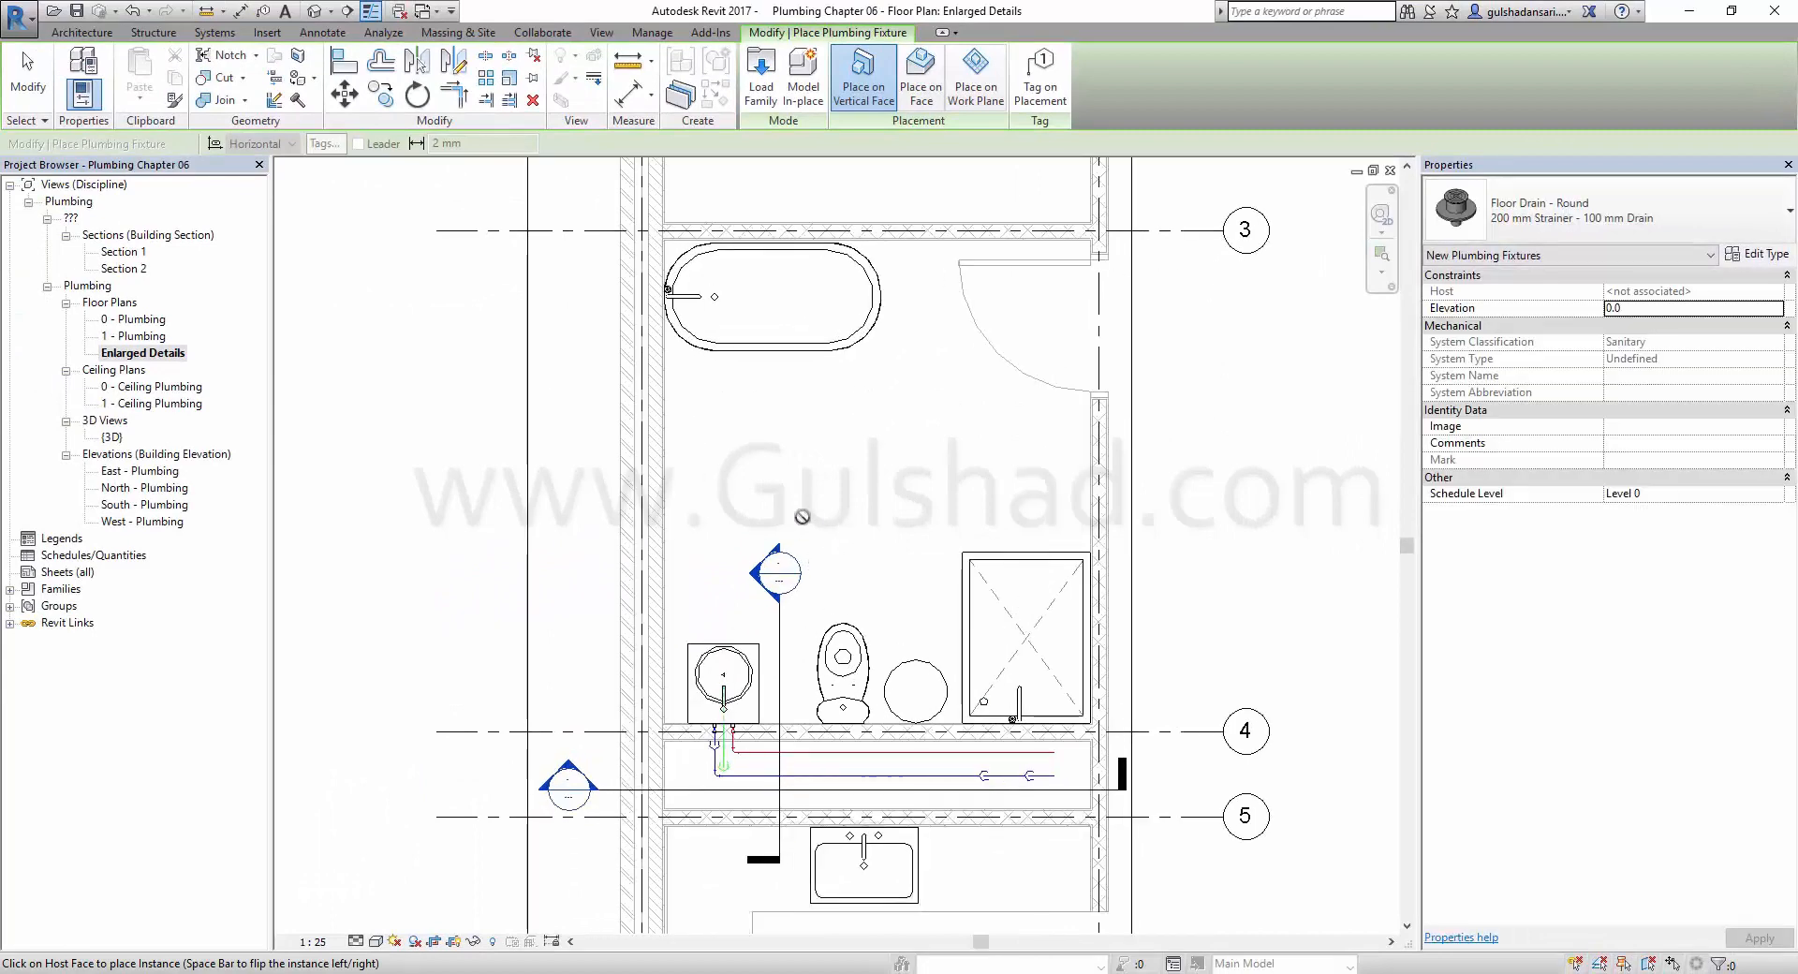
{"action": "middle_click_drag", "start_coordinate": [944, 445], "coordinate": [879, 482]}
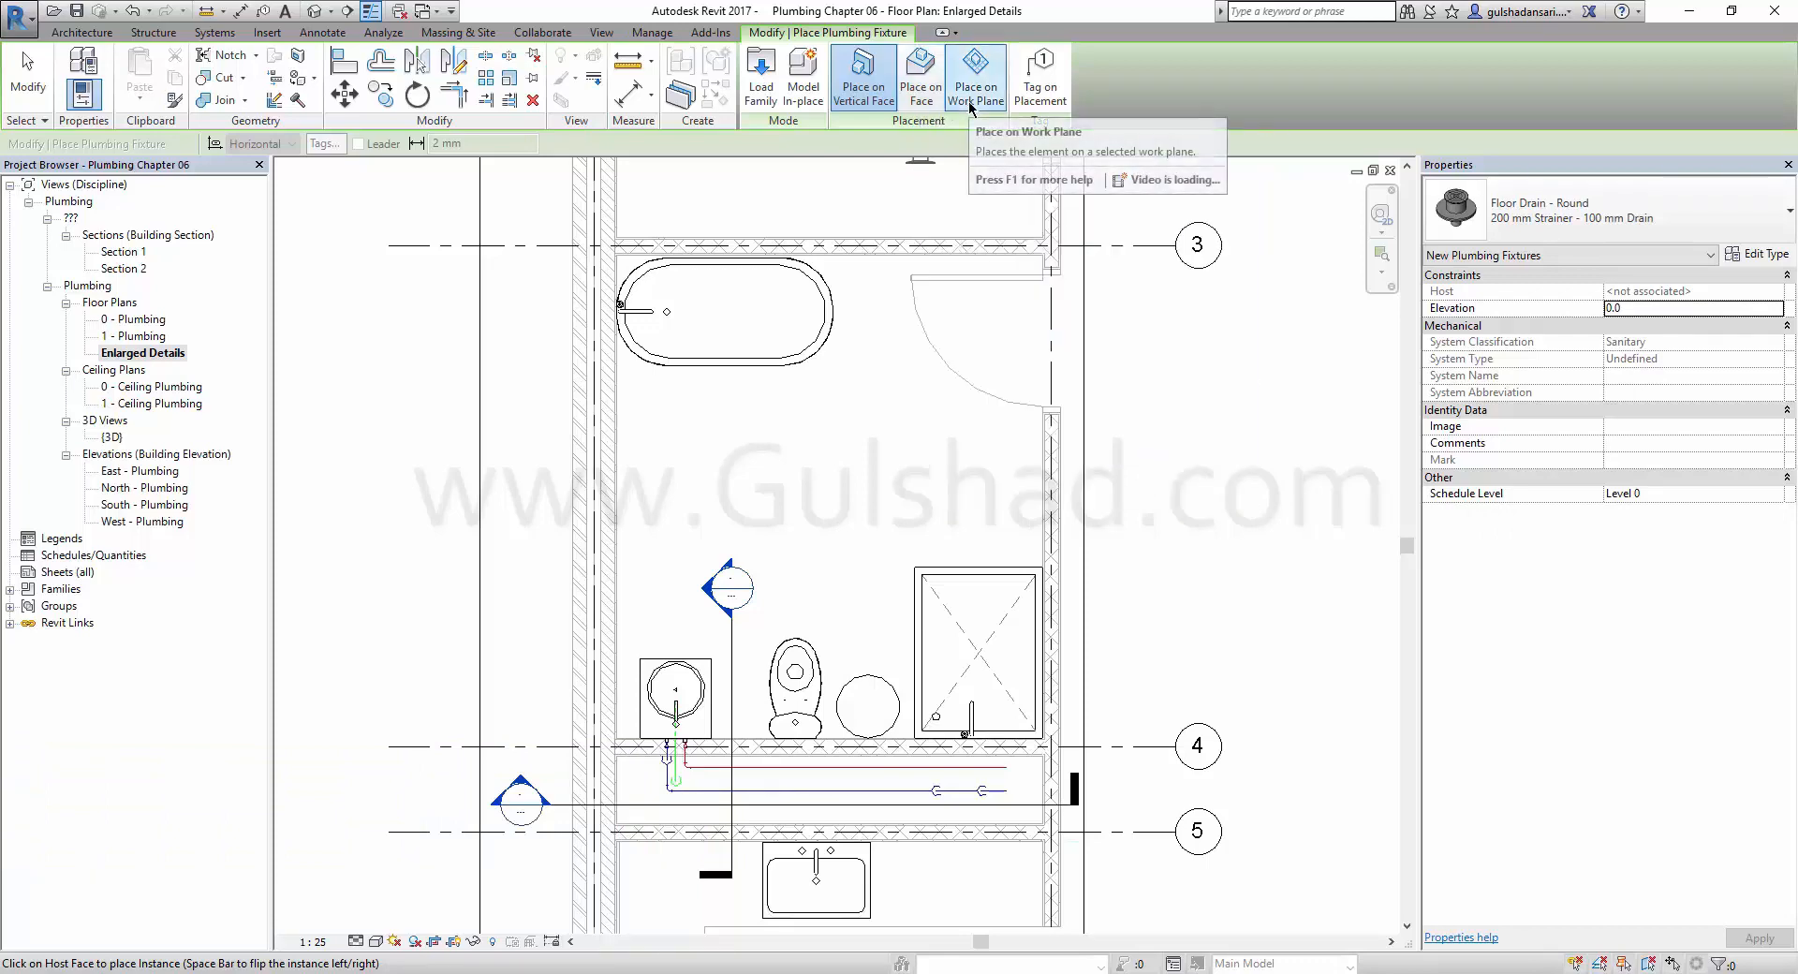
{"action": "left_click", "coordinate": [914, 93]}
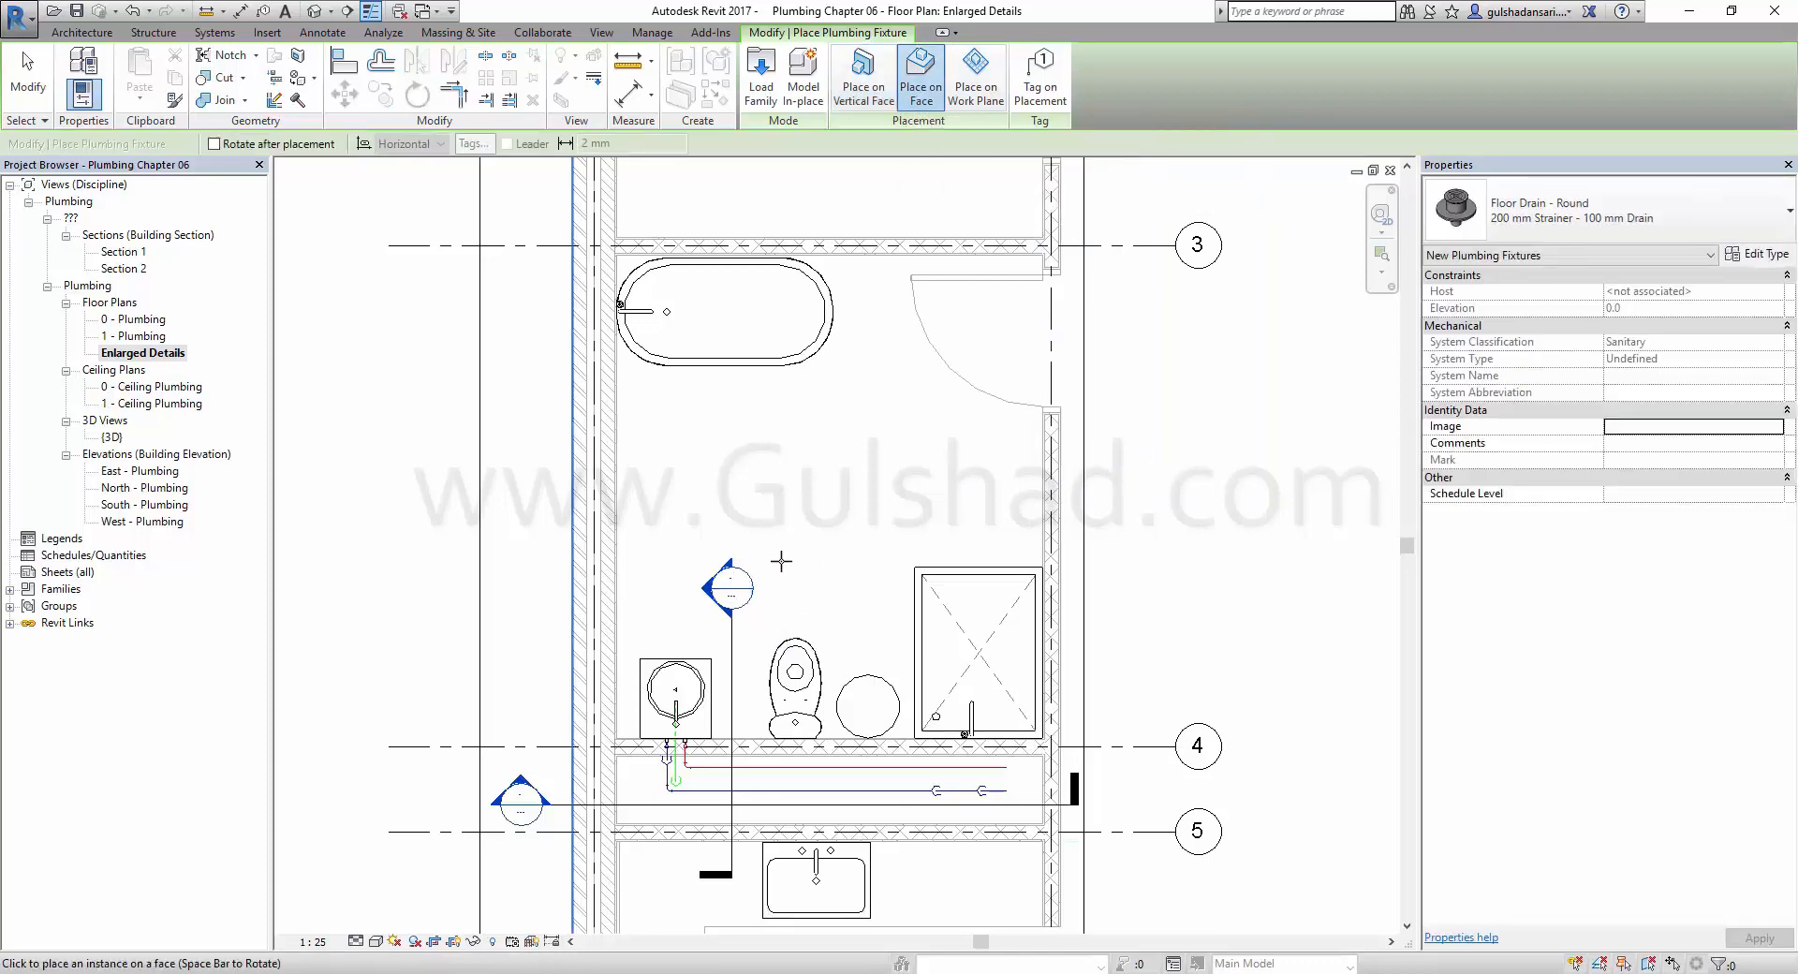
{"action": "scroll", "coordinate": [781, 562], "scroll_direction": "up", "scroll_amount": 1}
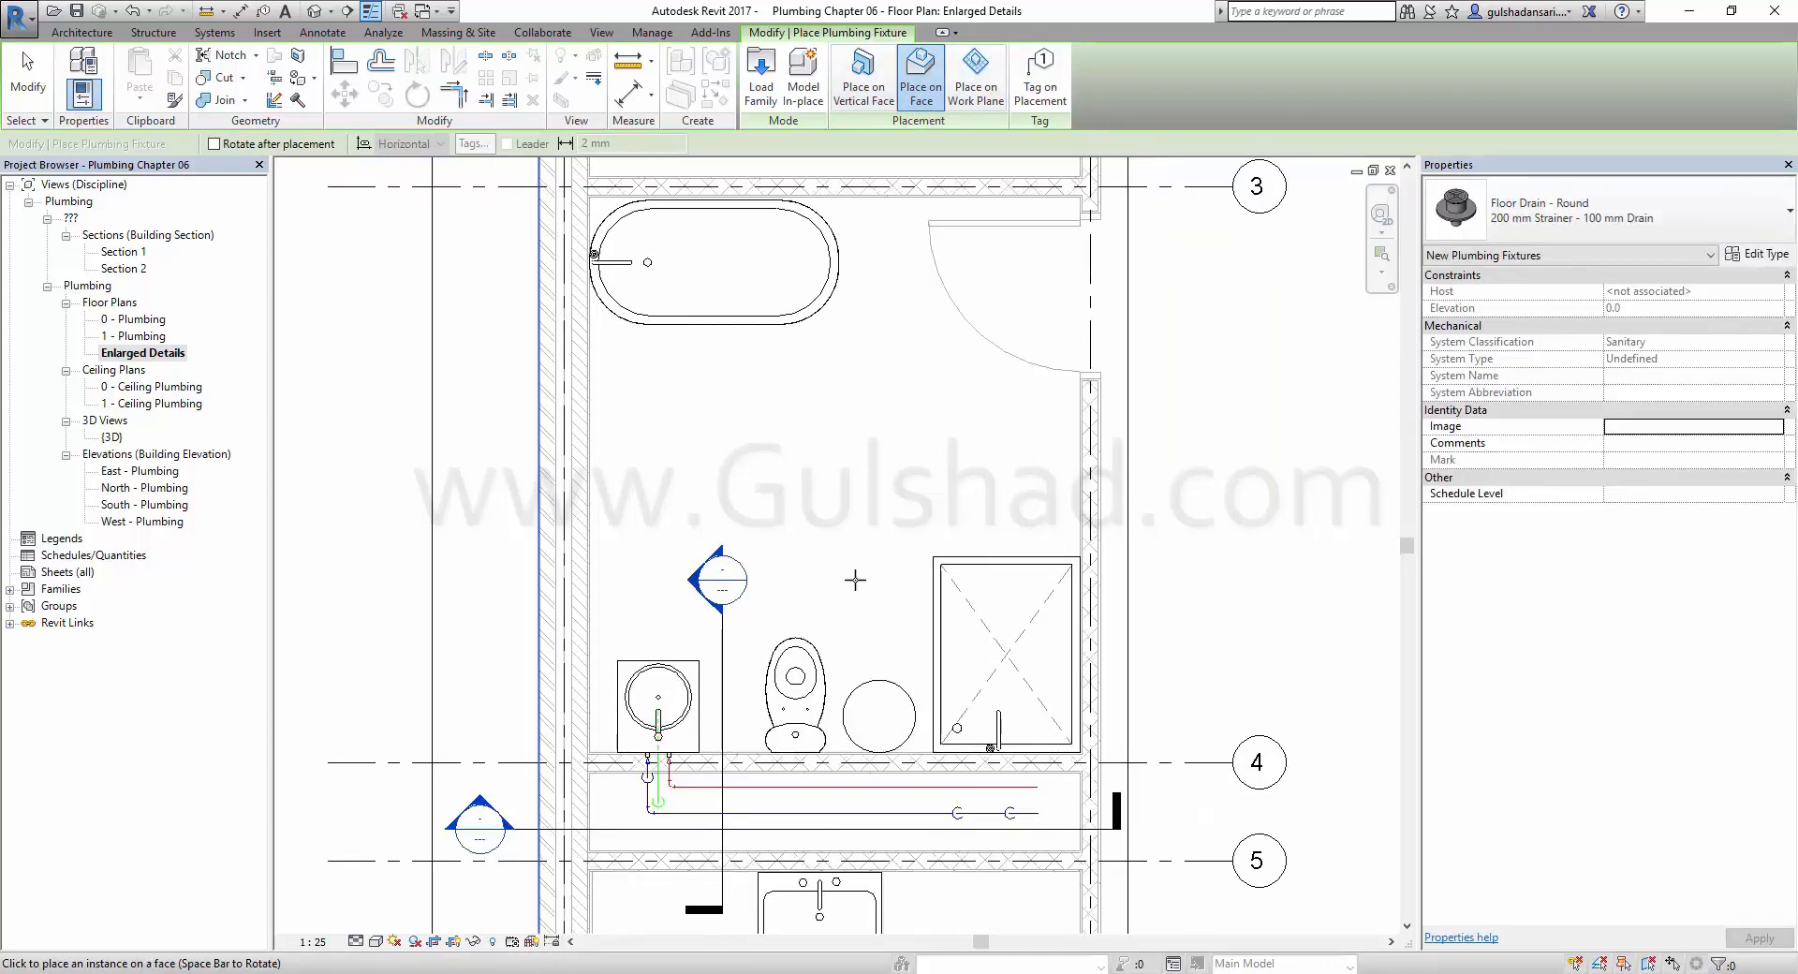
{"action": "left_click", "coordinate": [823, 579]}
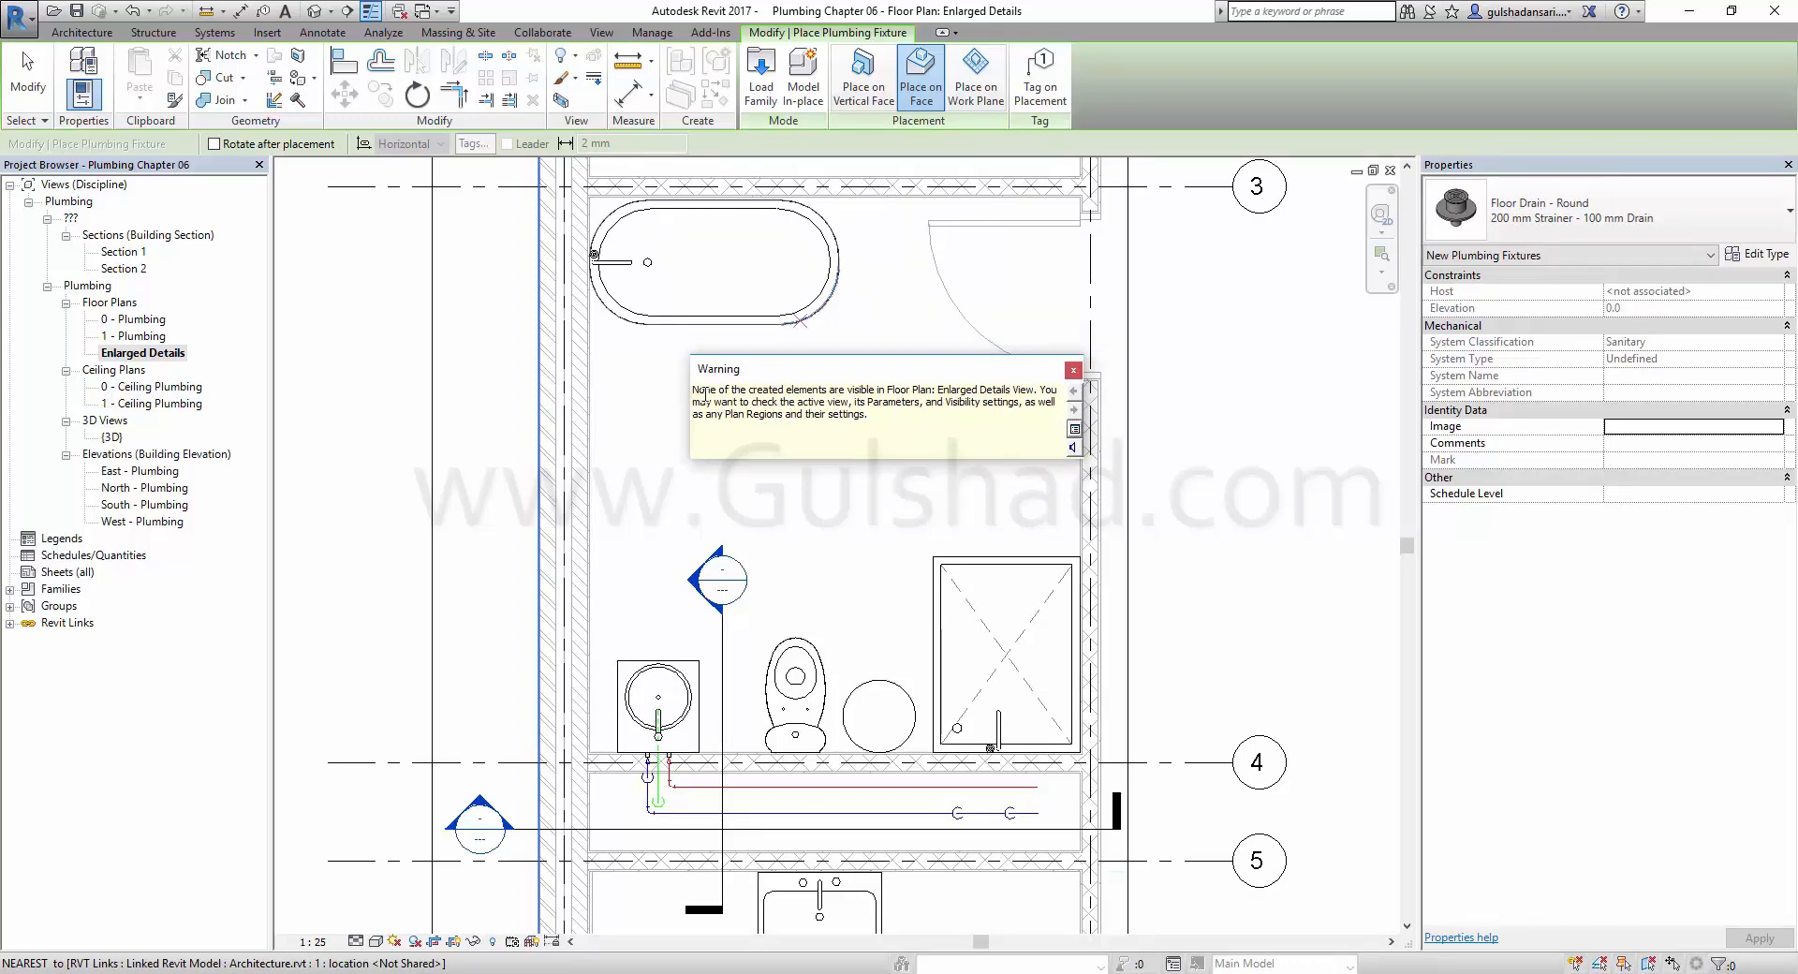
{"action": "left_click", "coordinate": [879, 427]}
{"action": "left_click", "coordinate": [1074, 371]}
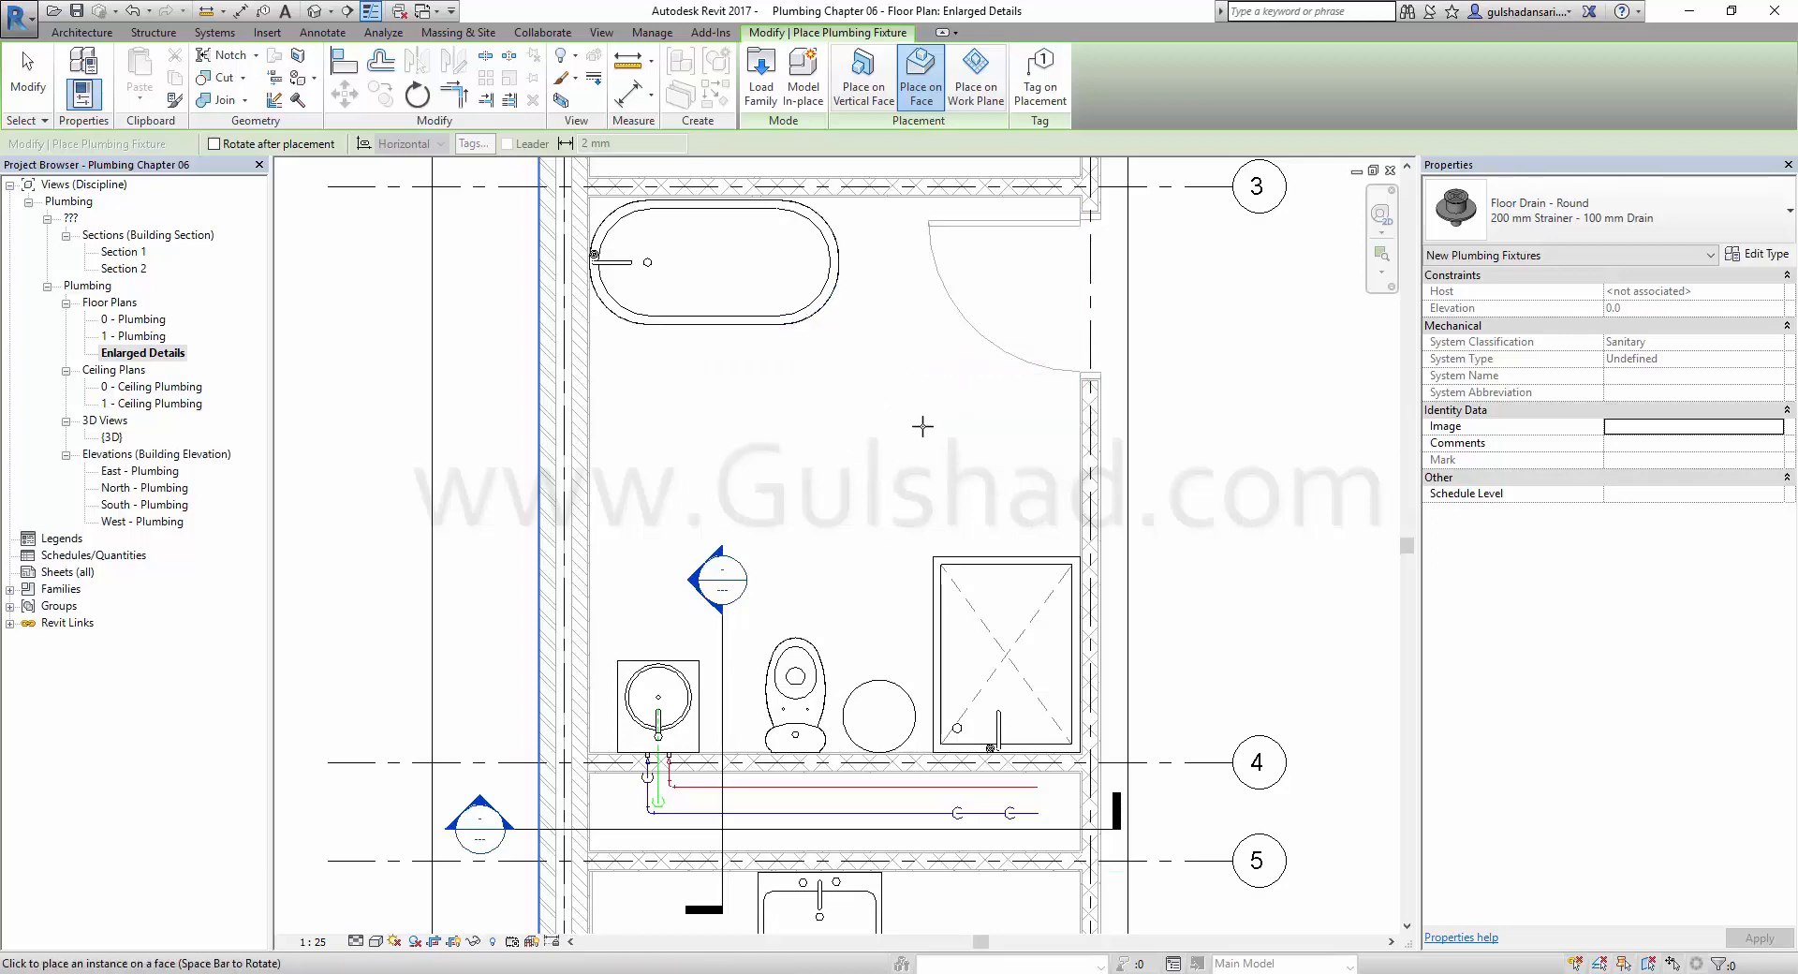
{"action": "key", "text": "Escape"}
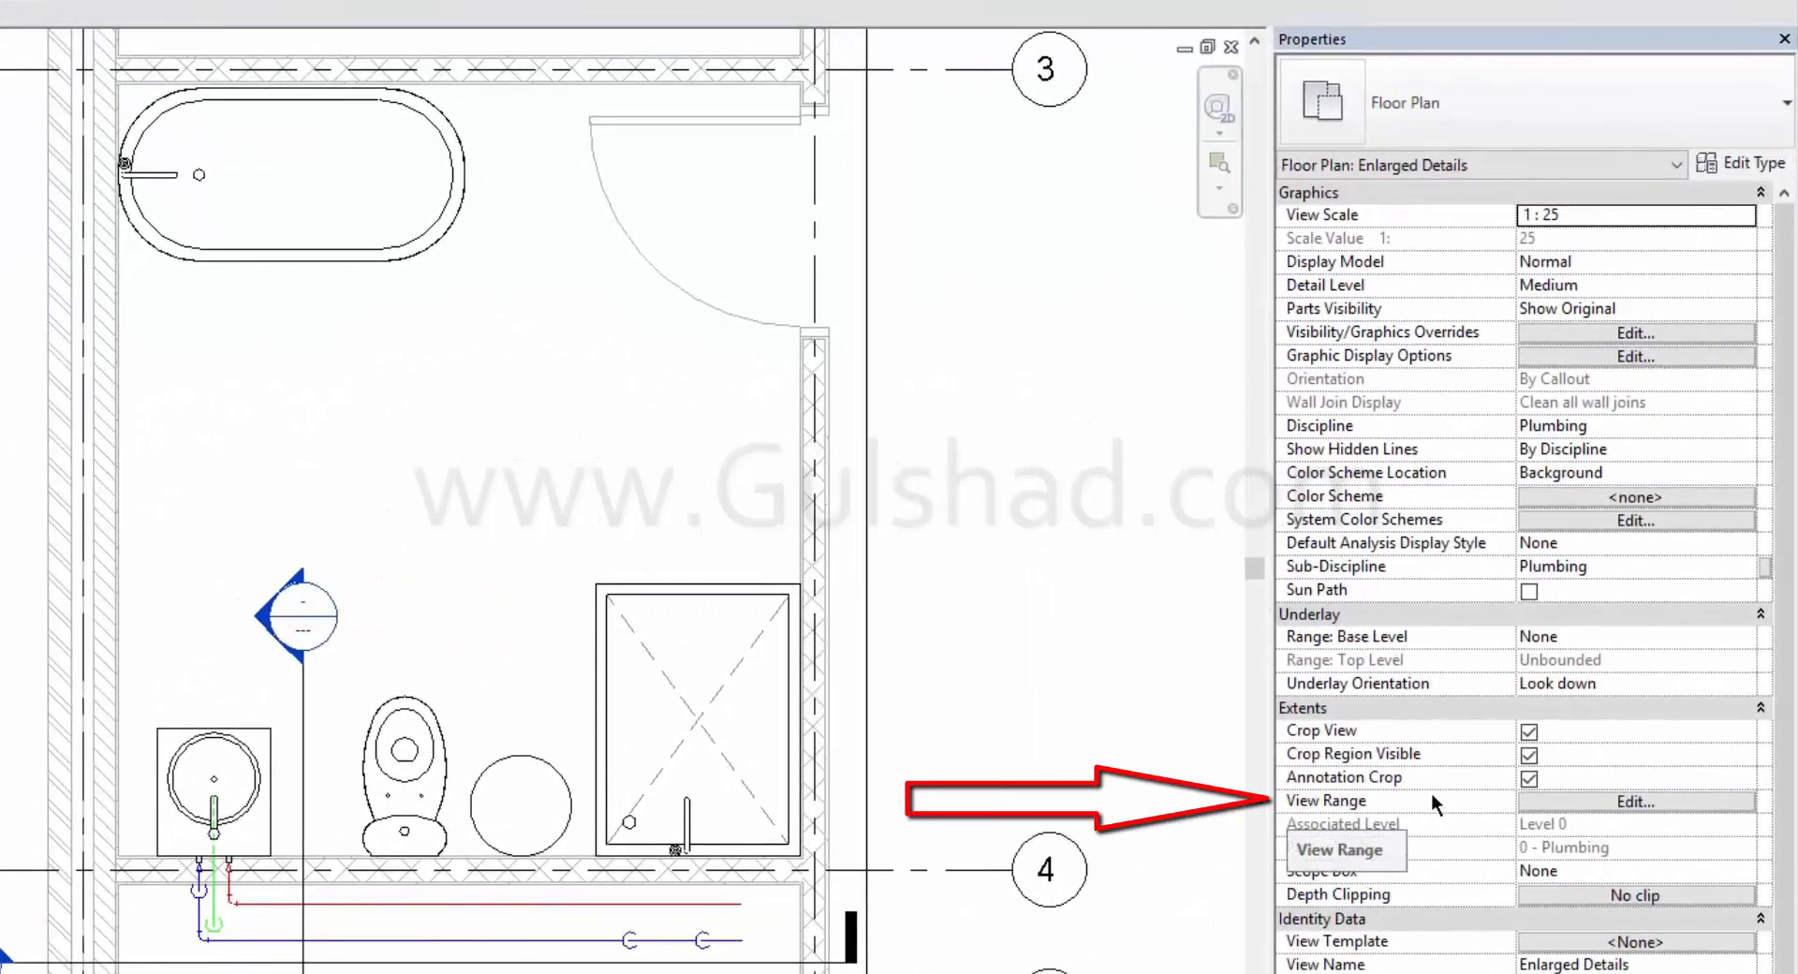
Set the plan's view range to a Bottom offset of -500 and a View Depth offset of -500.
{"action": "left_click", "coordinate": [1653, 803]}
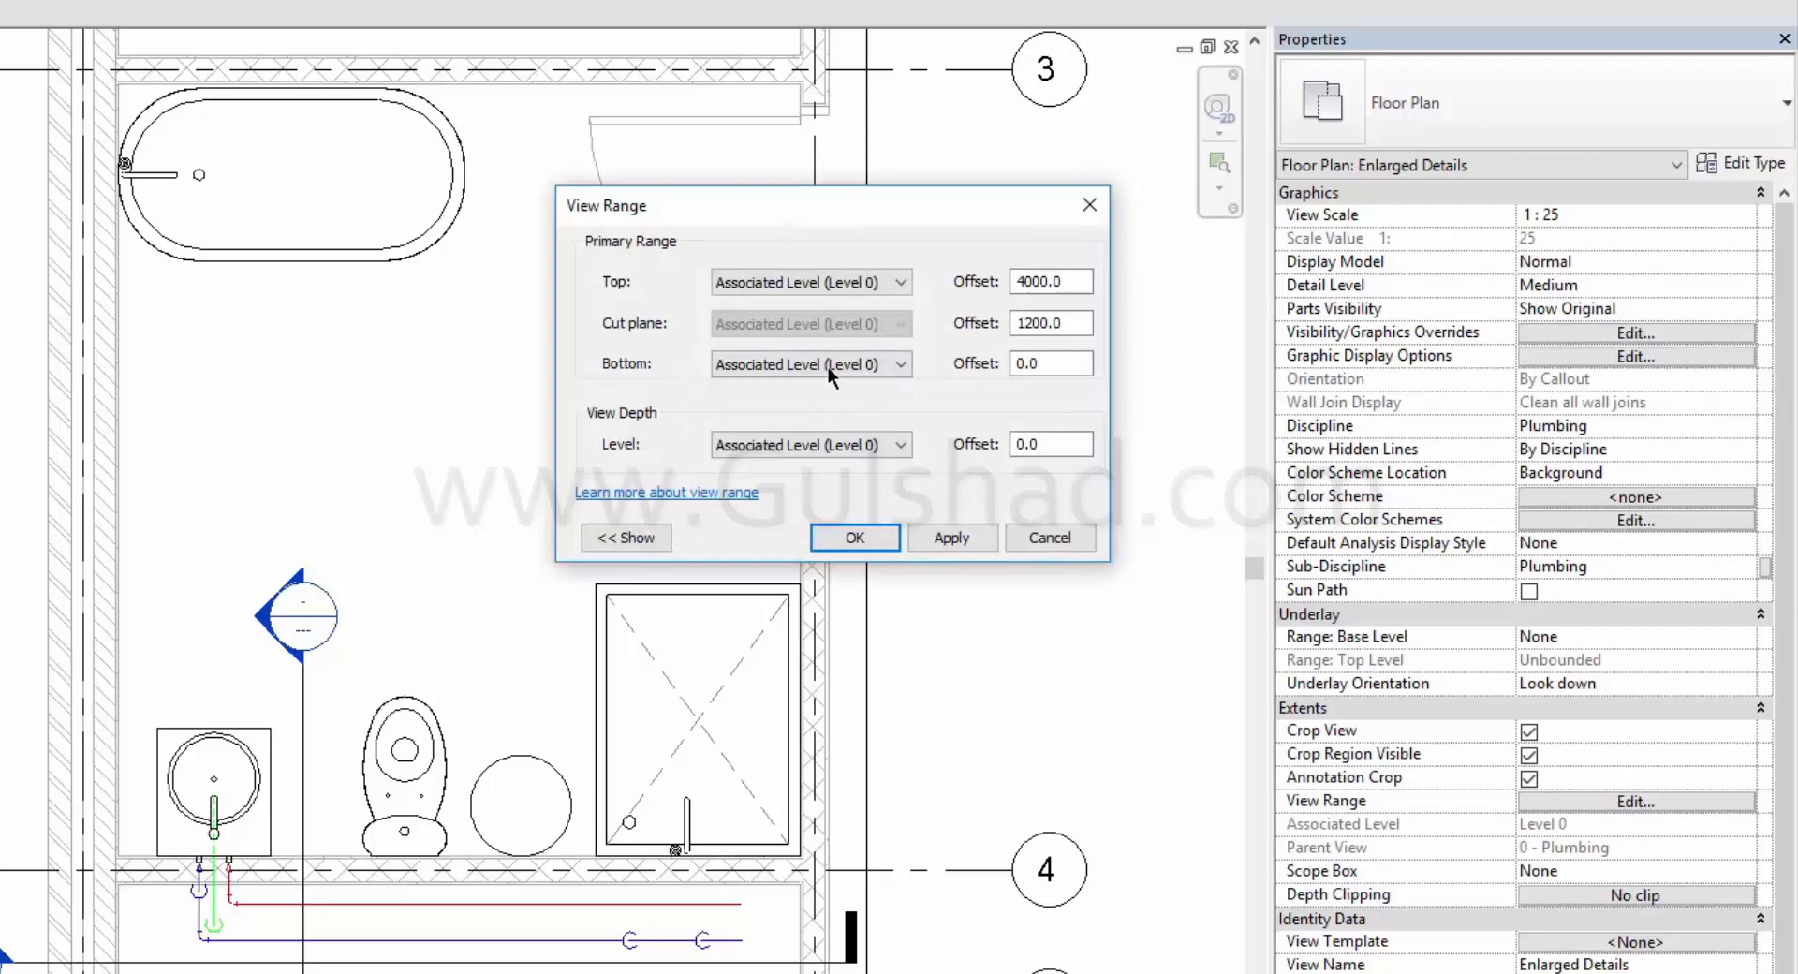
{"action": "double_click", "coordinate": [1056, 355]}
{"action": "double_click", "coordinate": [1048, 444]}
{"action": "double_click", "coordinate": [1076, 363]}
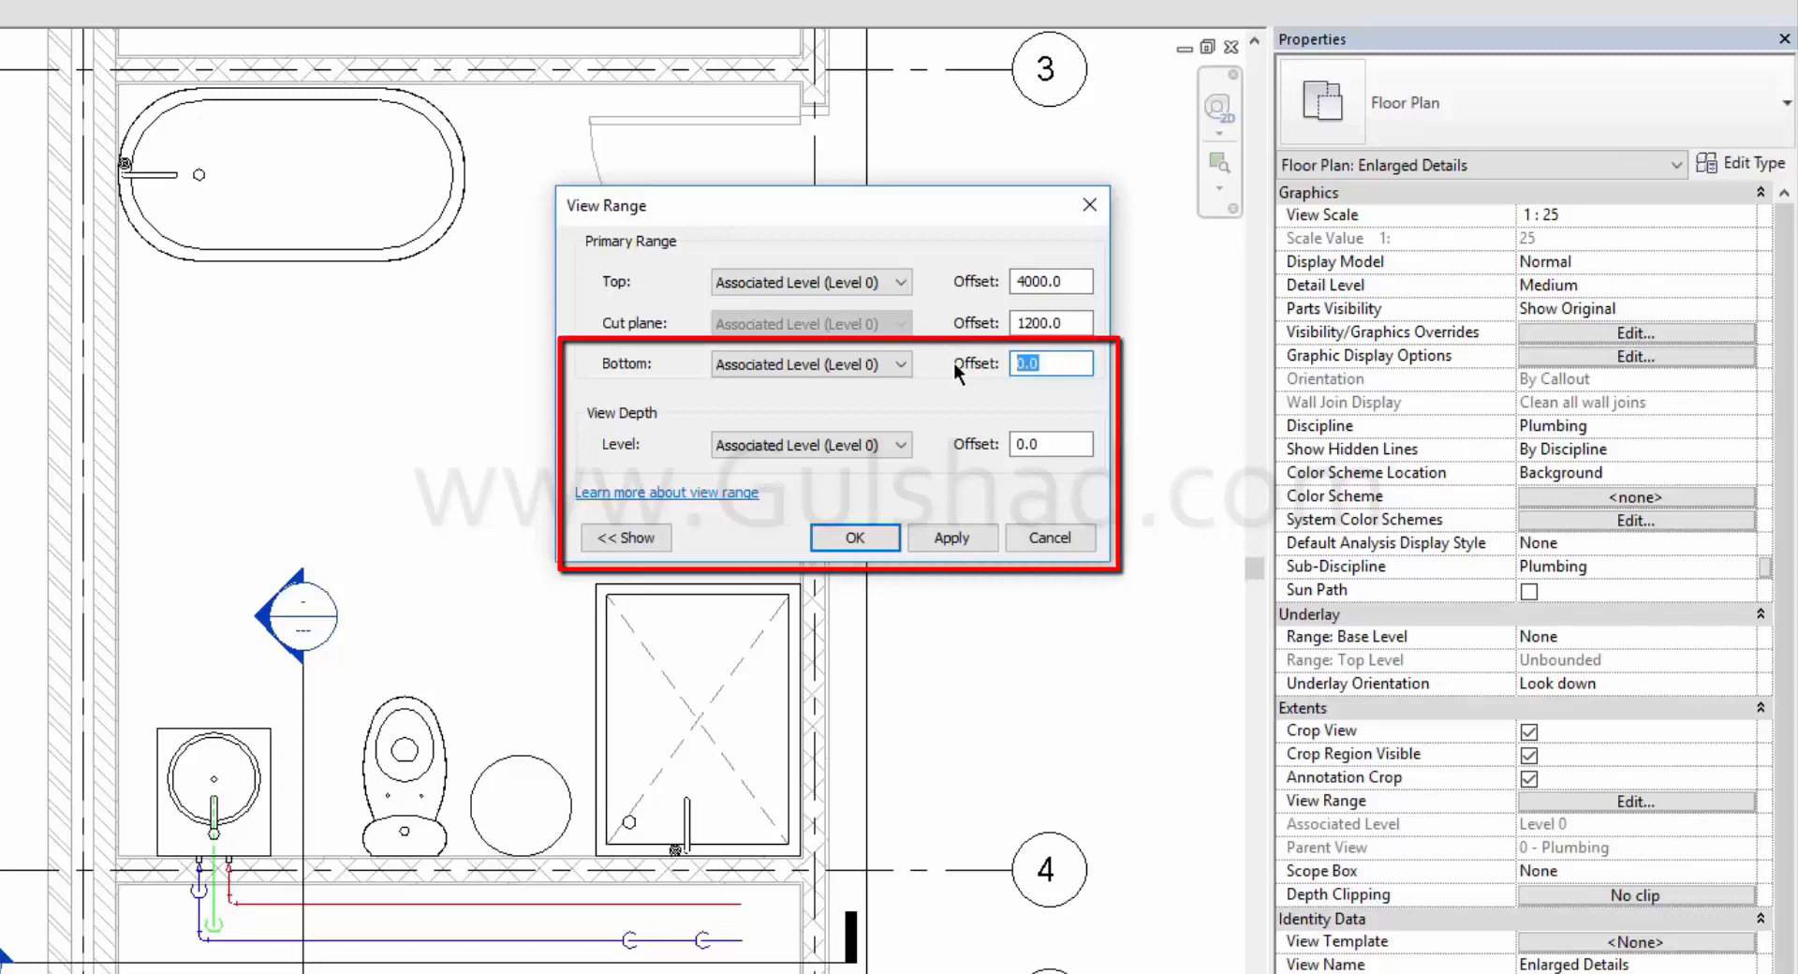
{"action": "type", "text": "-500"}
{"action": "key", "text": "Tab"}
{"action": "double_click", "coordinate": [1030, 443]}
{"action": "type", "text": "-500"}
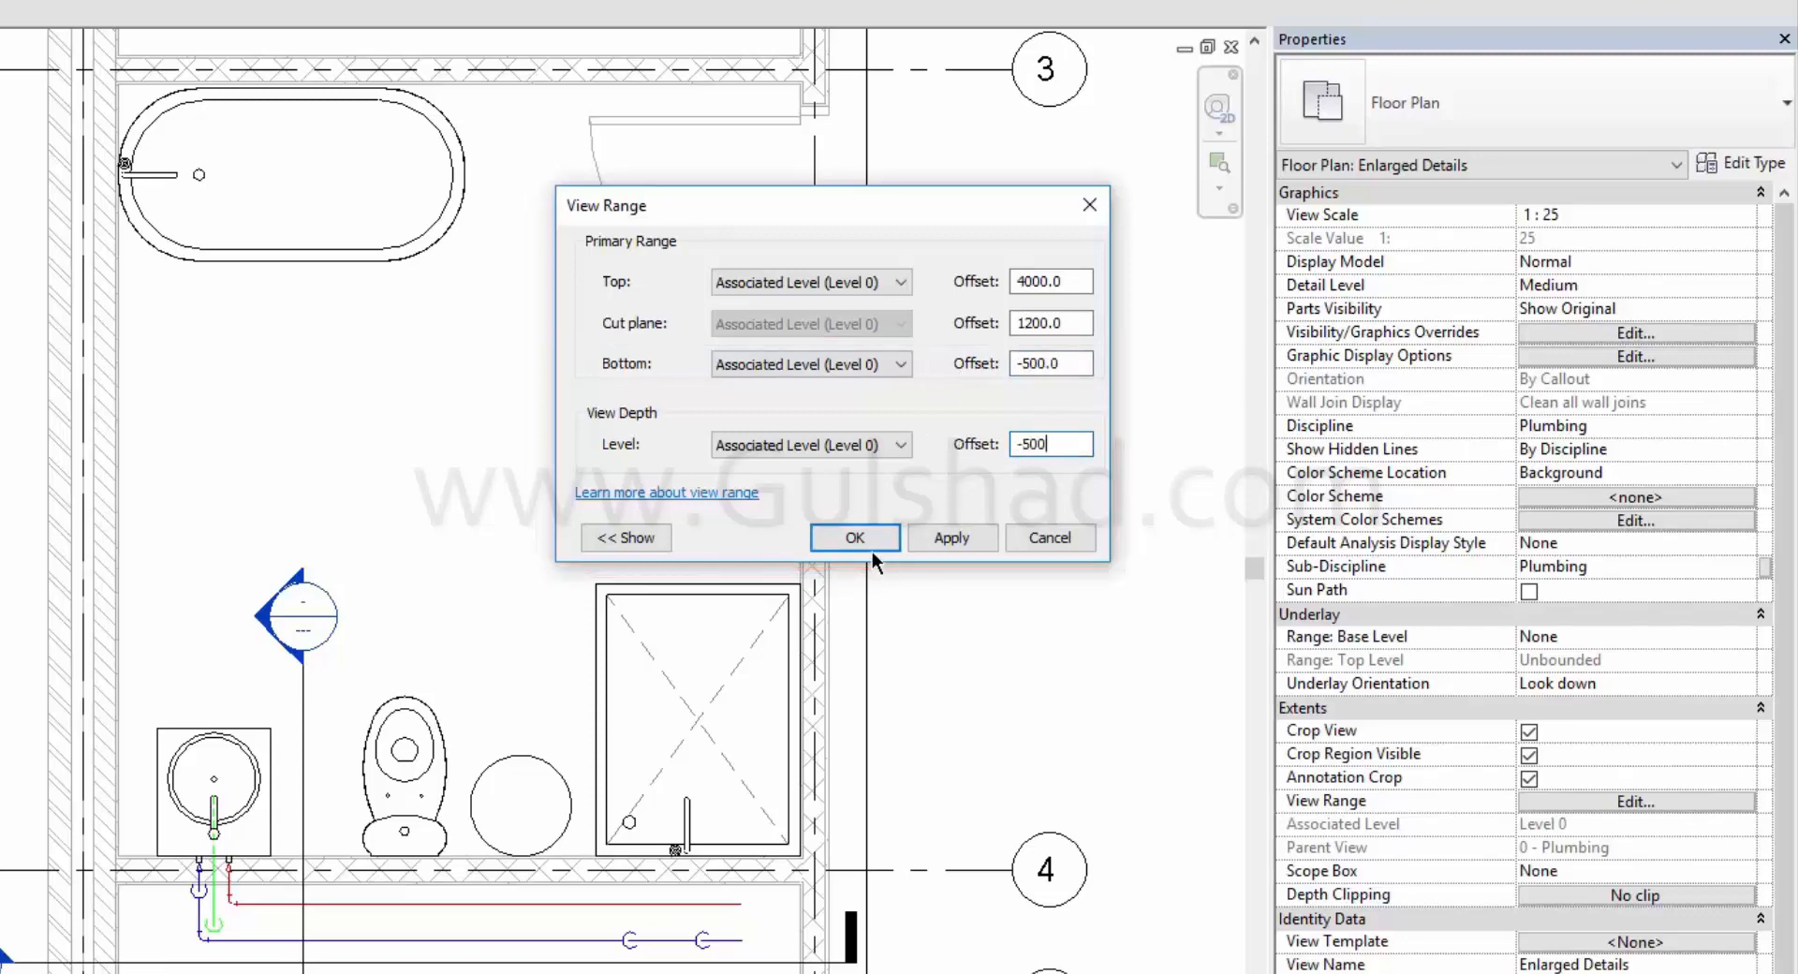
{"action": "left_click", "coordinate": [950, 538]}
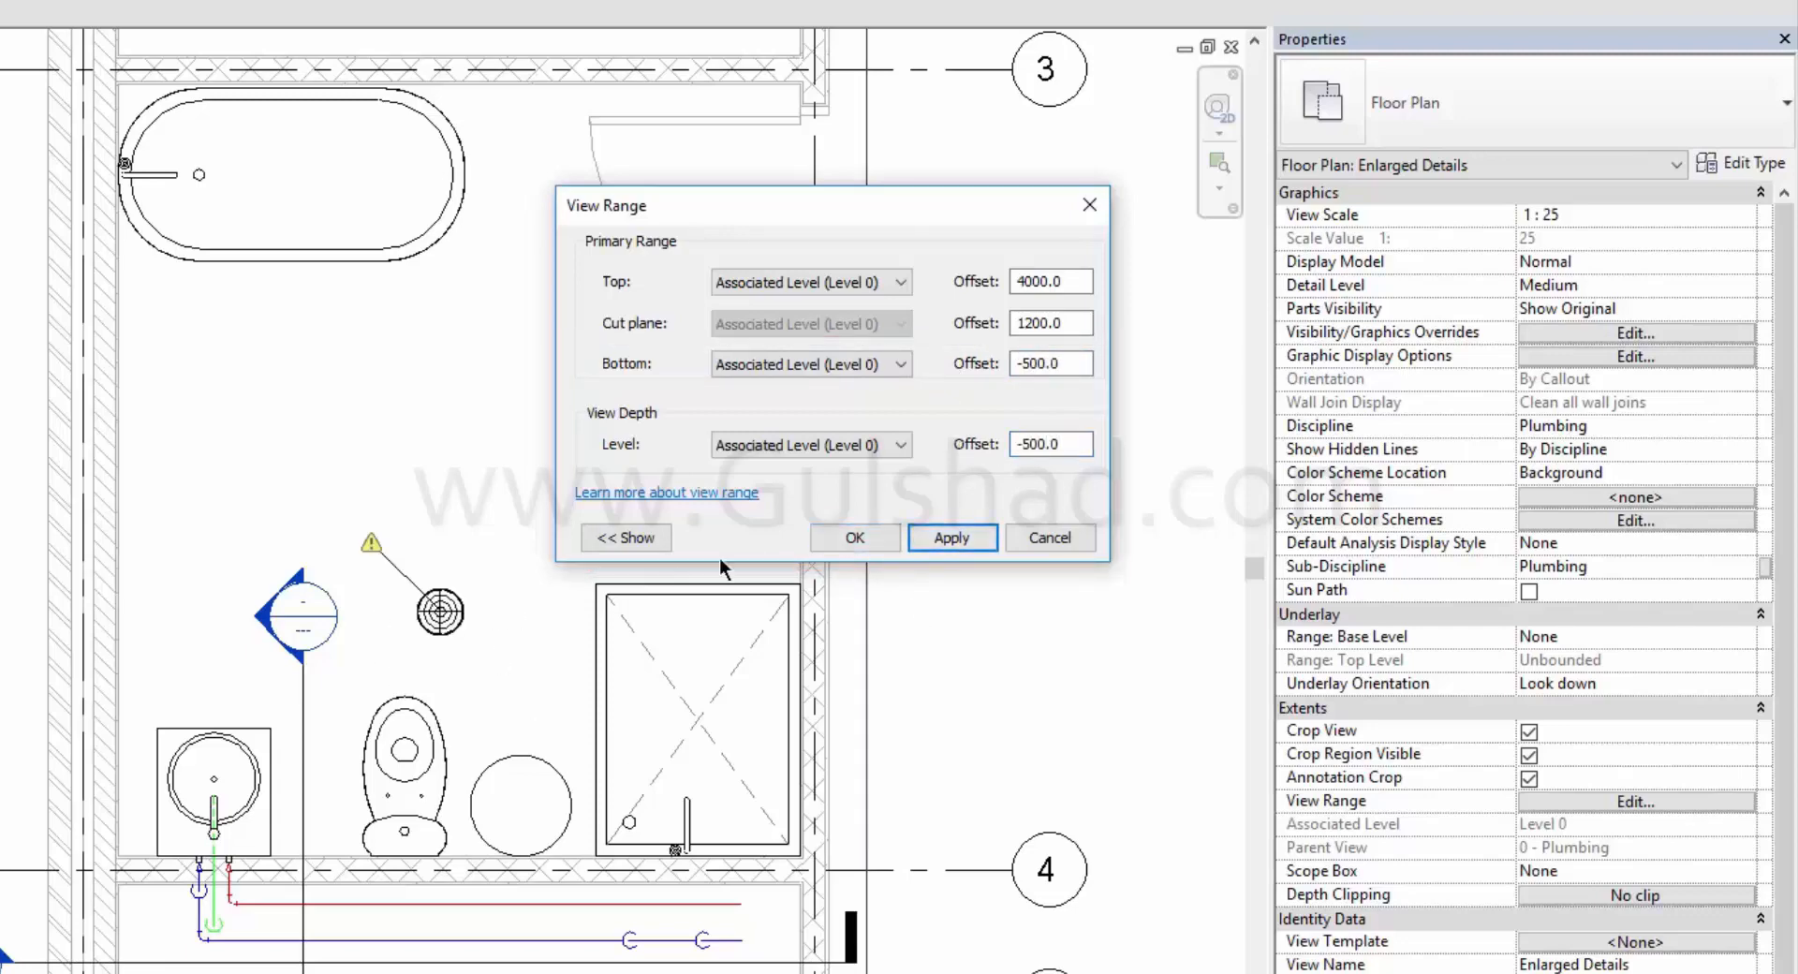
{"action": "left_click", "coordinate": [868, 551]}
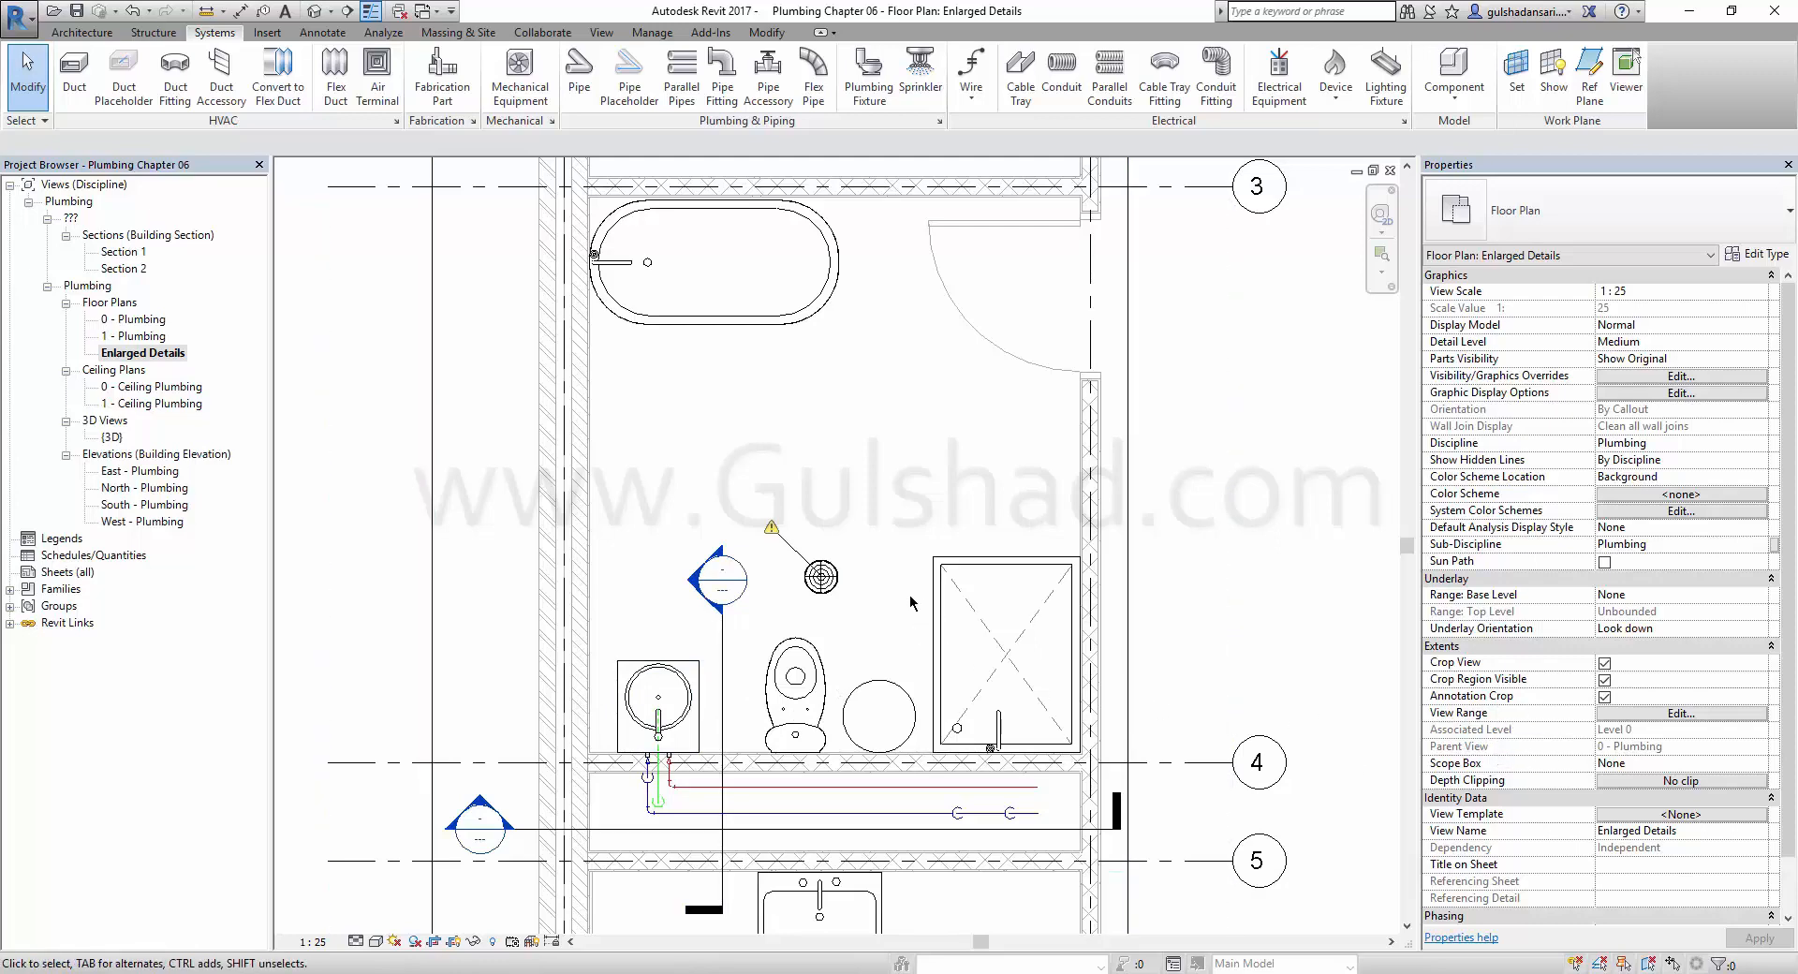
Place another 200 mm Strainer round floor drain on the floor face between the washbasin and toilet, and delete the earlier drain above the toilet.
{"action": "left_click", "coordinate": [863, 99]}
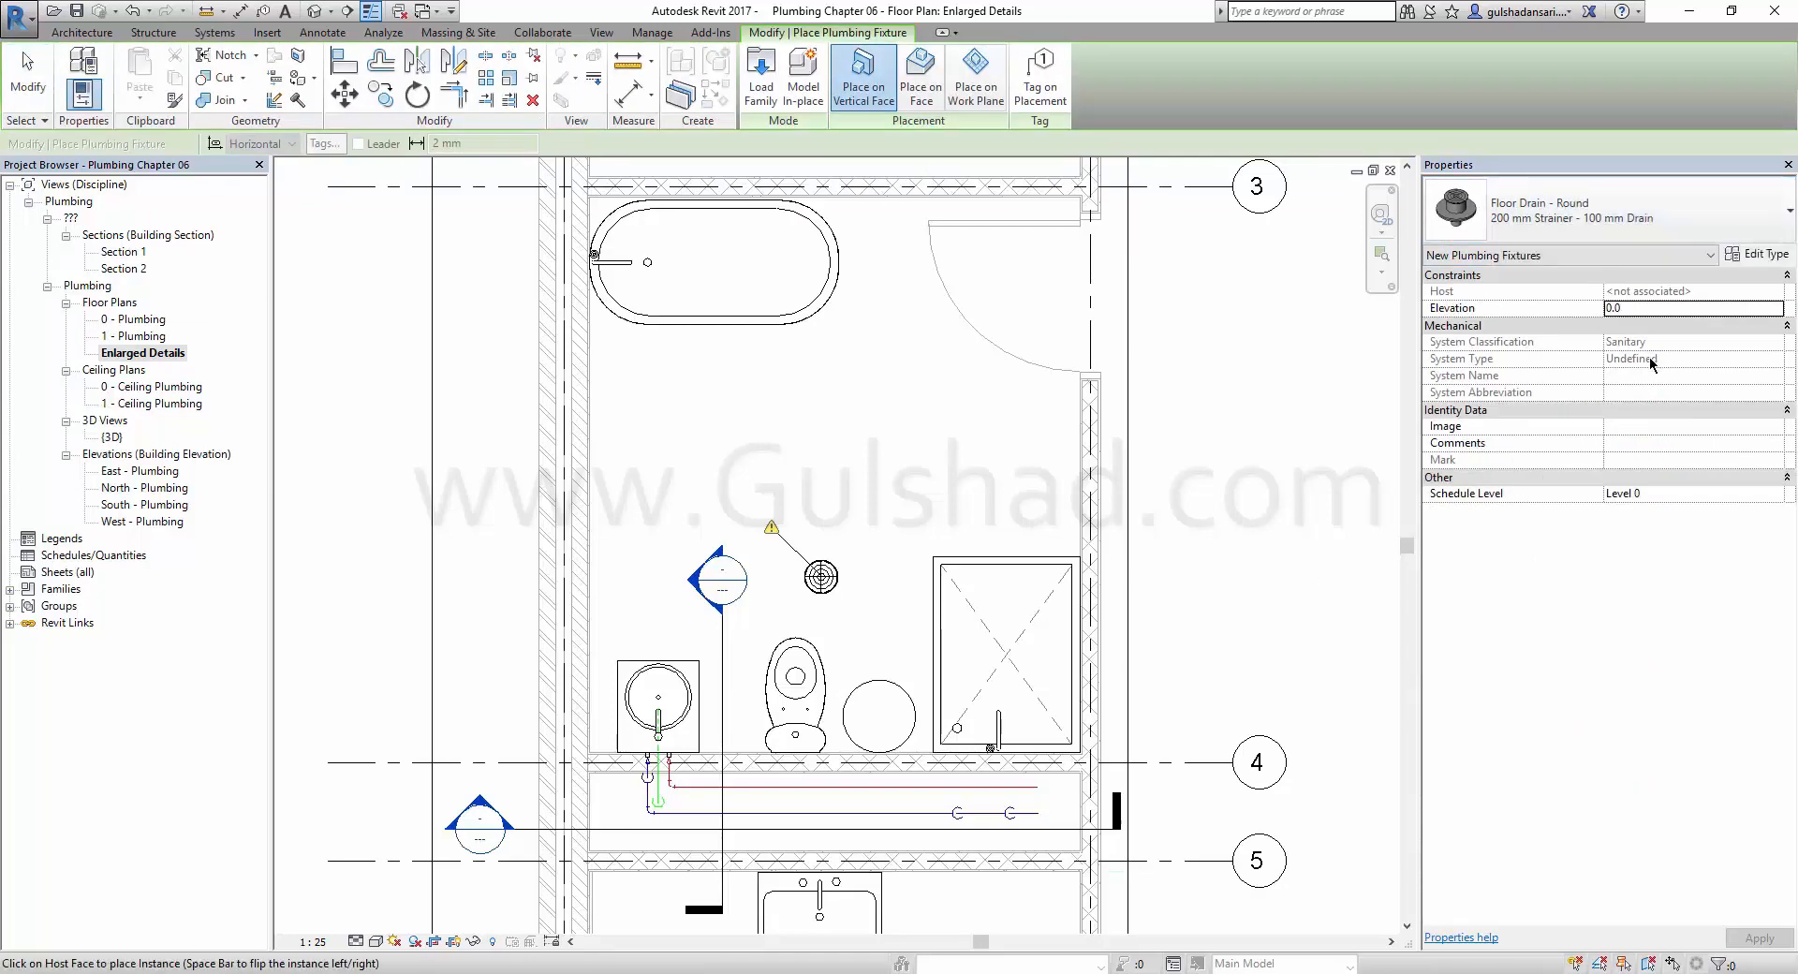
{"action": "left_click", "coordinate": [901, 94]}
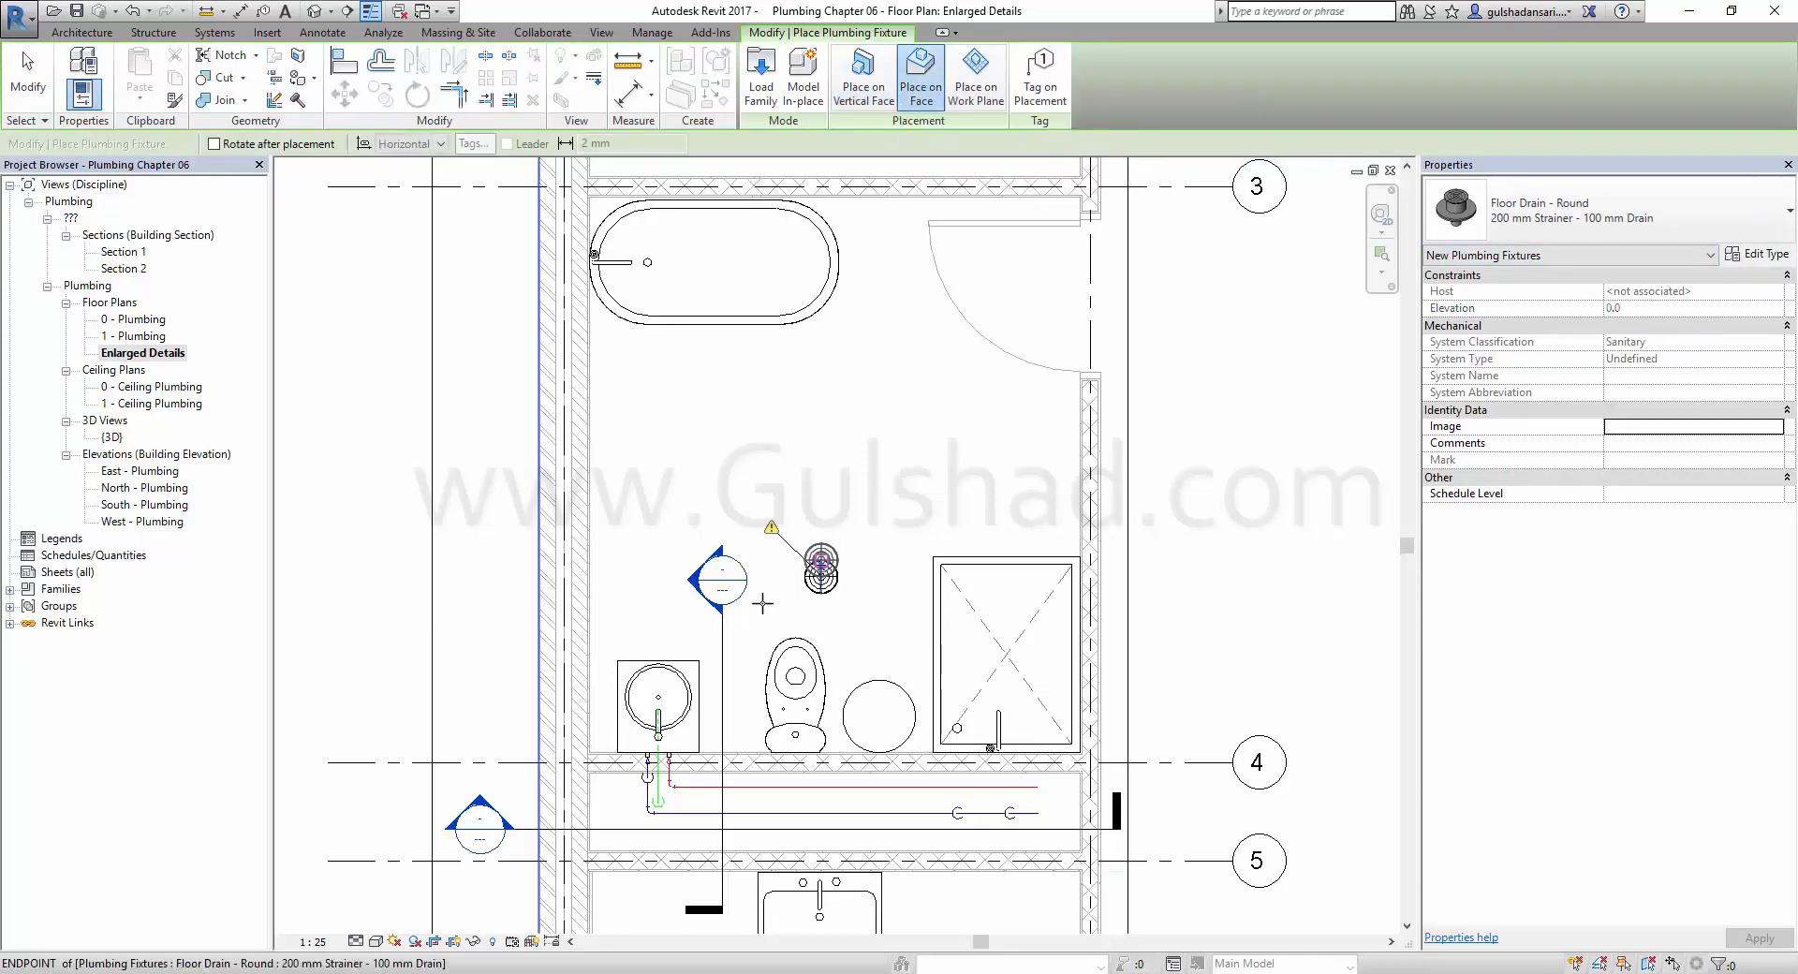
{"action": "scroll", "coordinate": [690, 654], "scroll_direction": "up", "scroll_amount": 1}
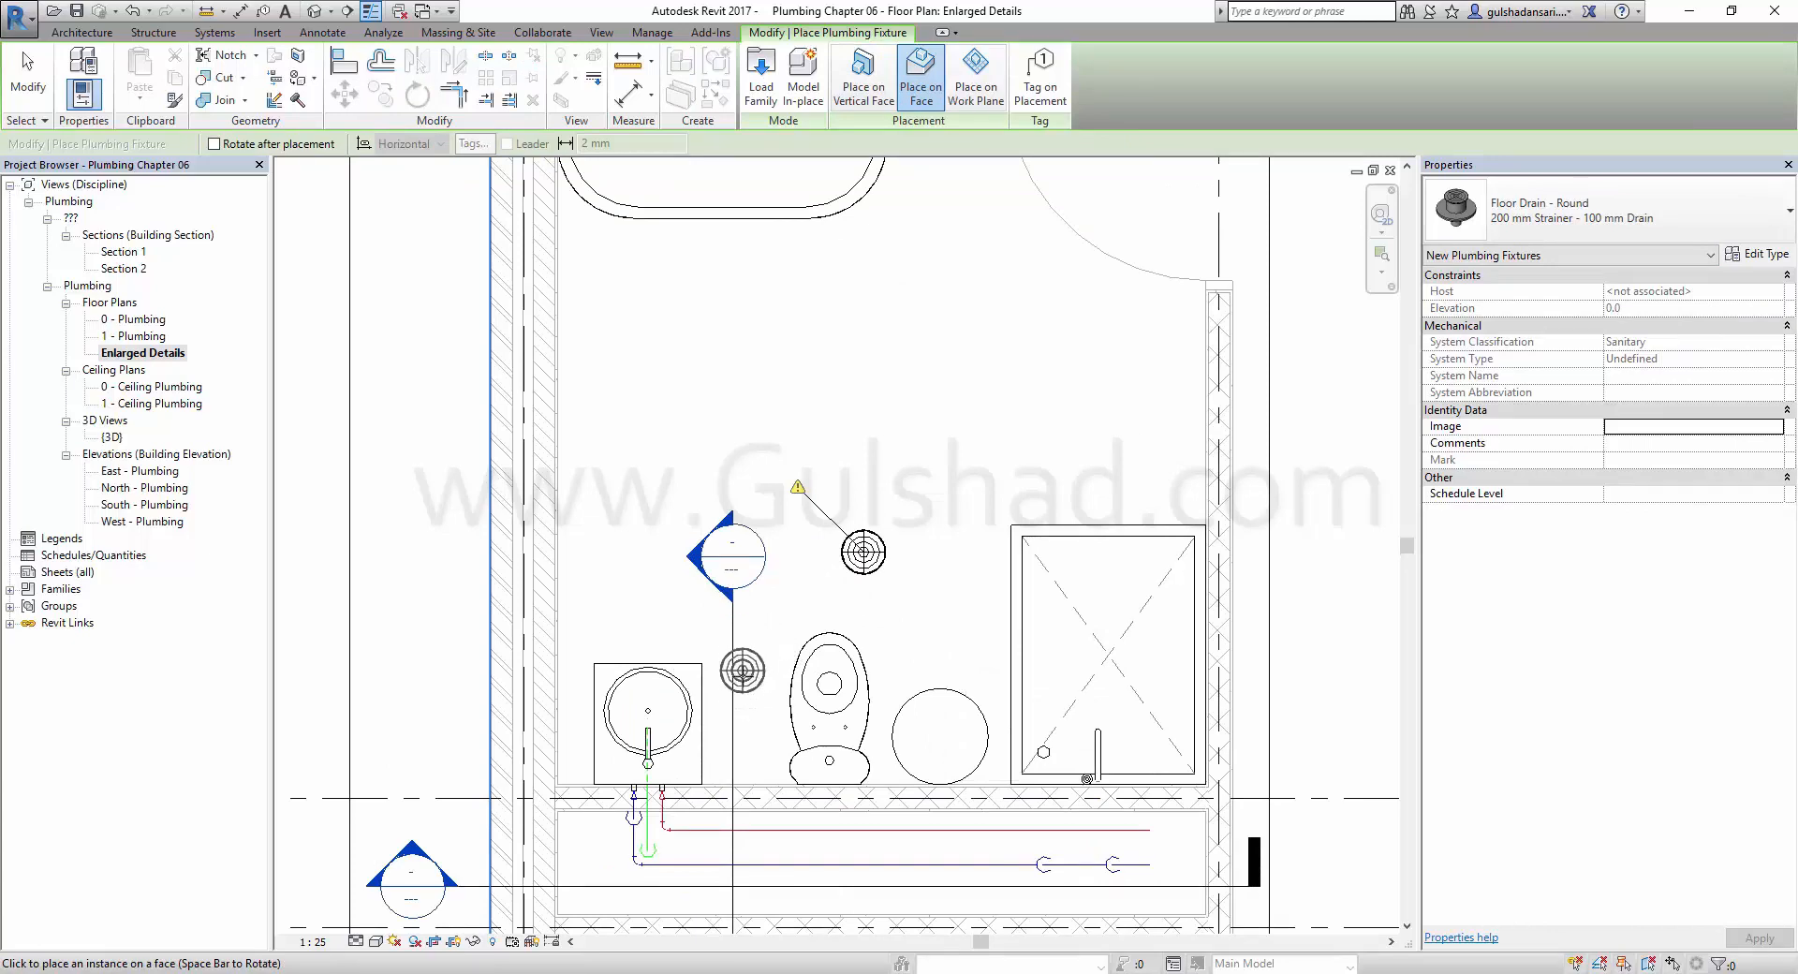
{"action": "left_click", "coordinate": [740, 718]}
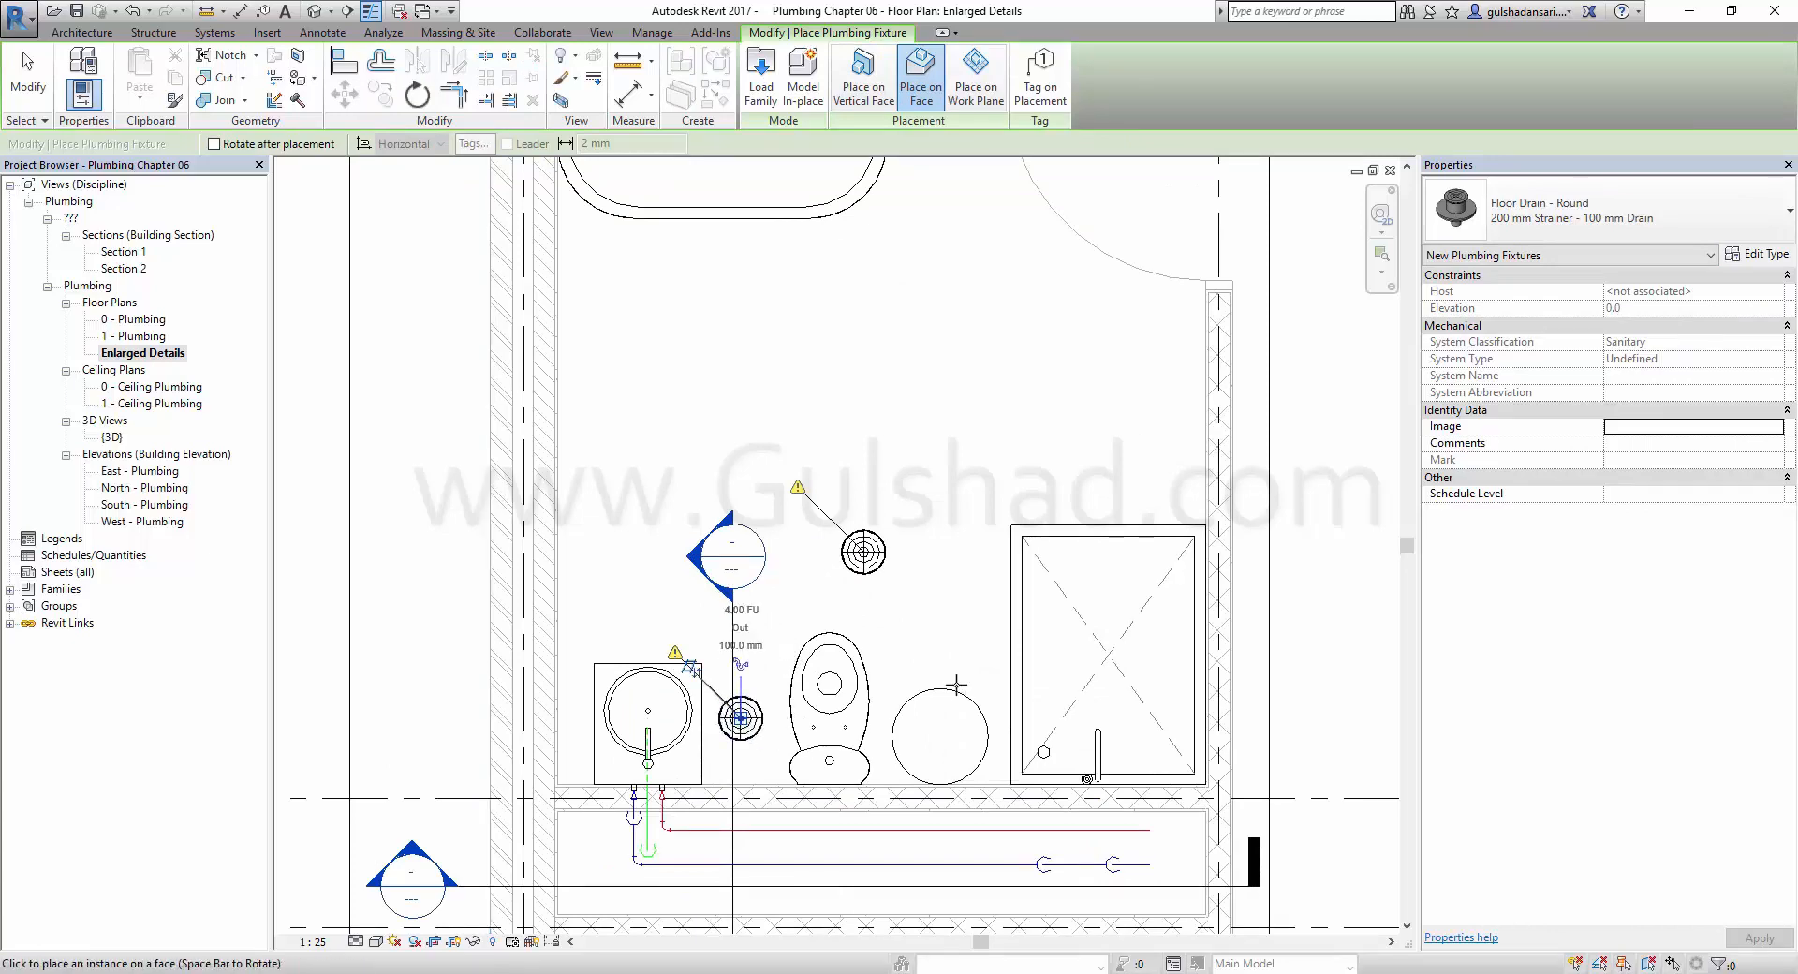
{"action": "key", "text": "Escape"}
{"action": "key", "text": "Escape"}
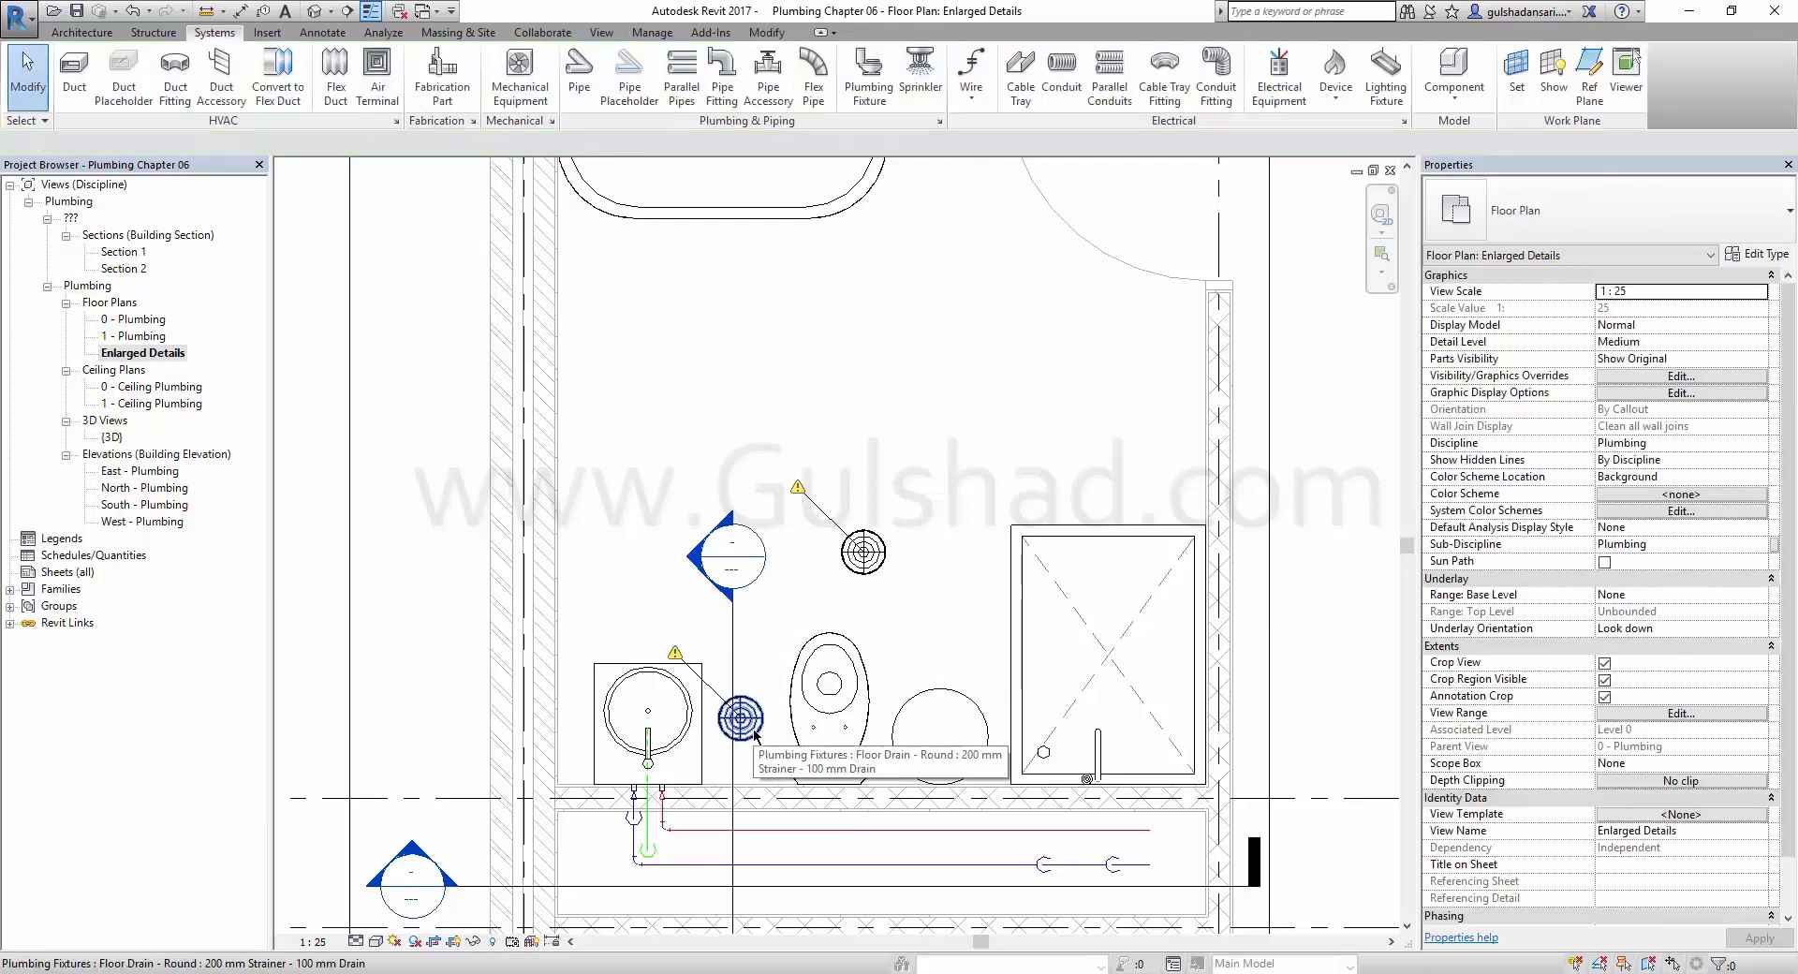
{"action": "left_click", "coordinate": [863, 553]}
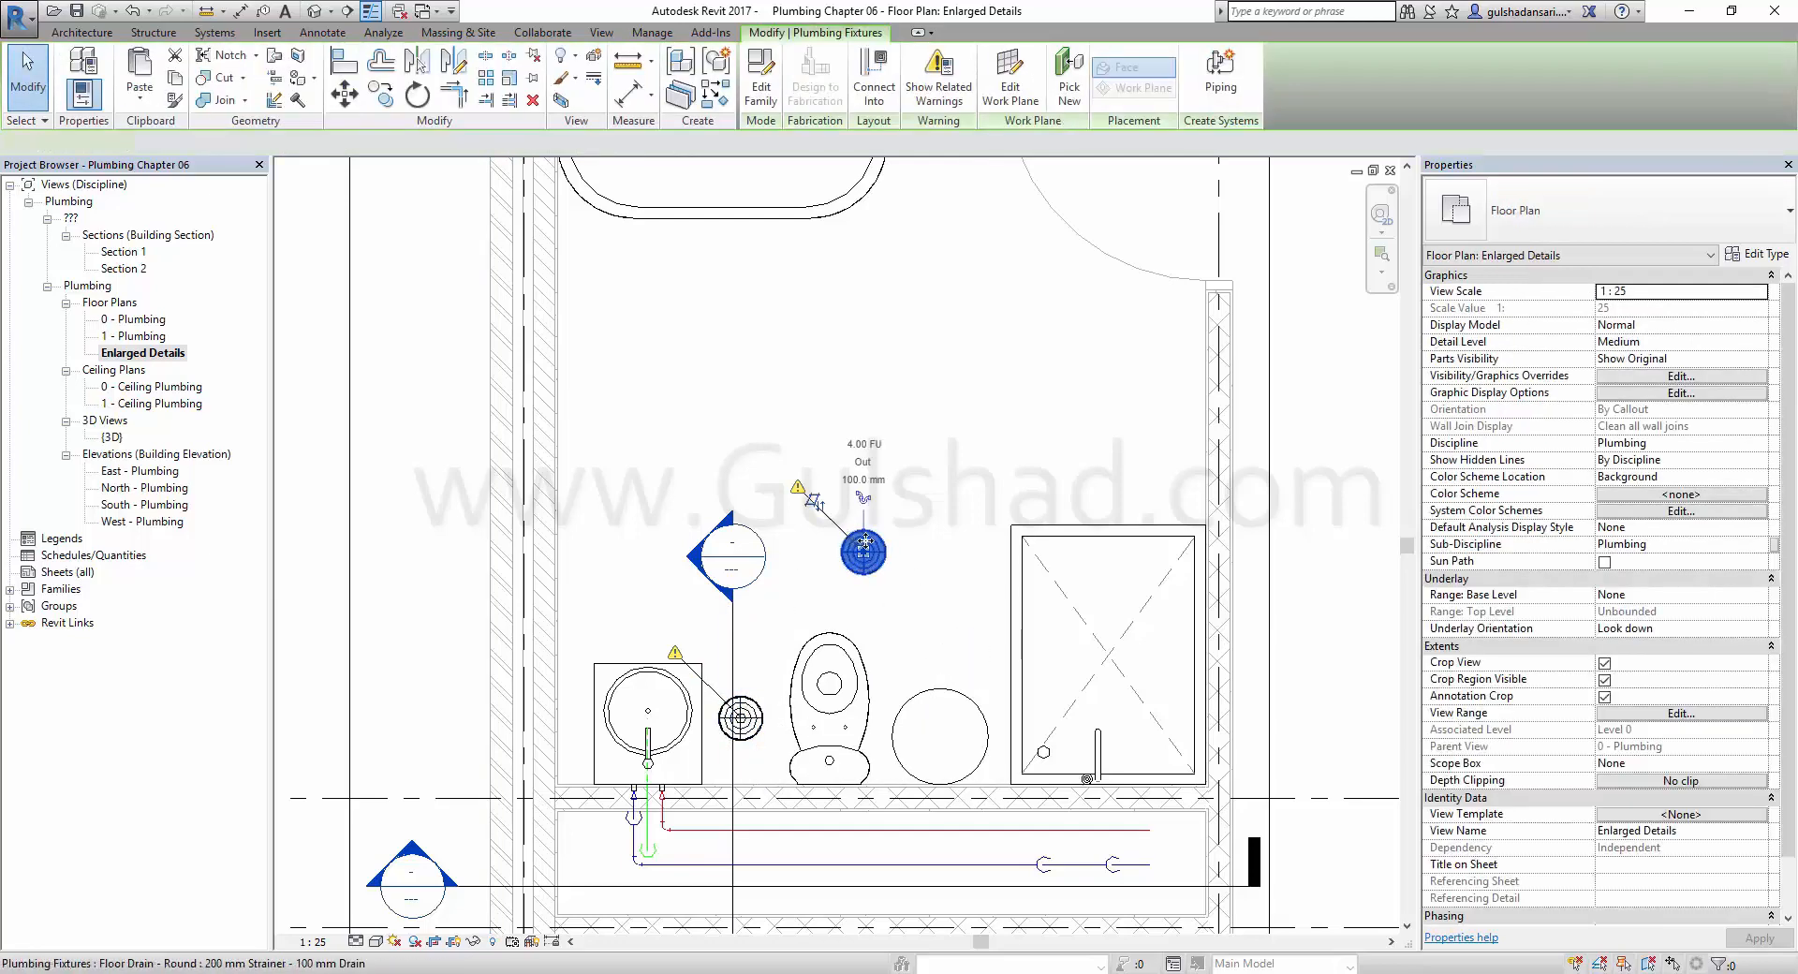
{"action": "left_click", "coordinate": [538, 104]}
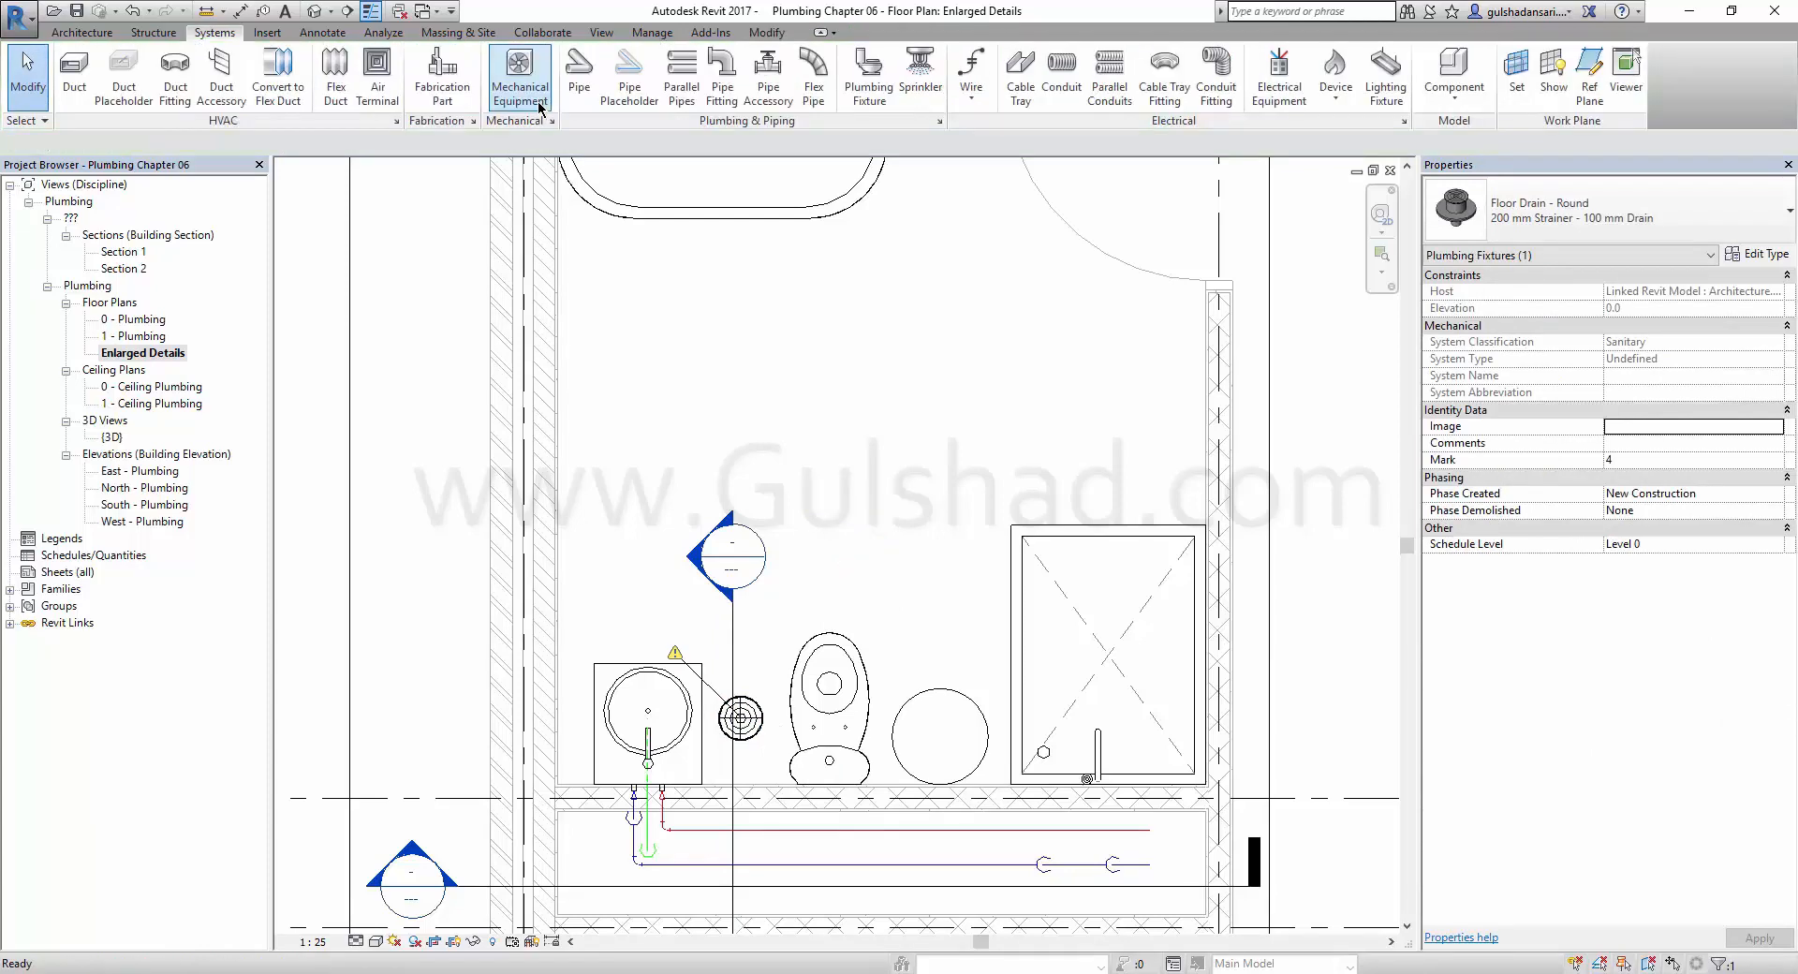
Draw a horizontal section line across the bathroom just above the washbasin and toilet, looking toward the wall behind the fixtures.
{"action": "middle_click_drag", "start_coordinate": [908, 643], "coordinate": [841, 473]}
{"action": "scroll", "coordinate": [712, 564], "scroll_direction": "up", "scroll_amount": 1}
{"action": "middle_click_drag", "start_coordinate": [711, 566], "coordinate": [685, 534]}
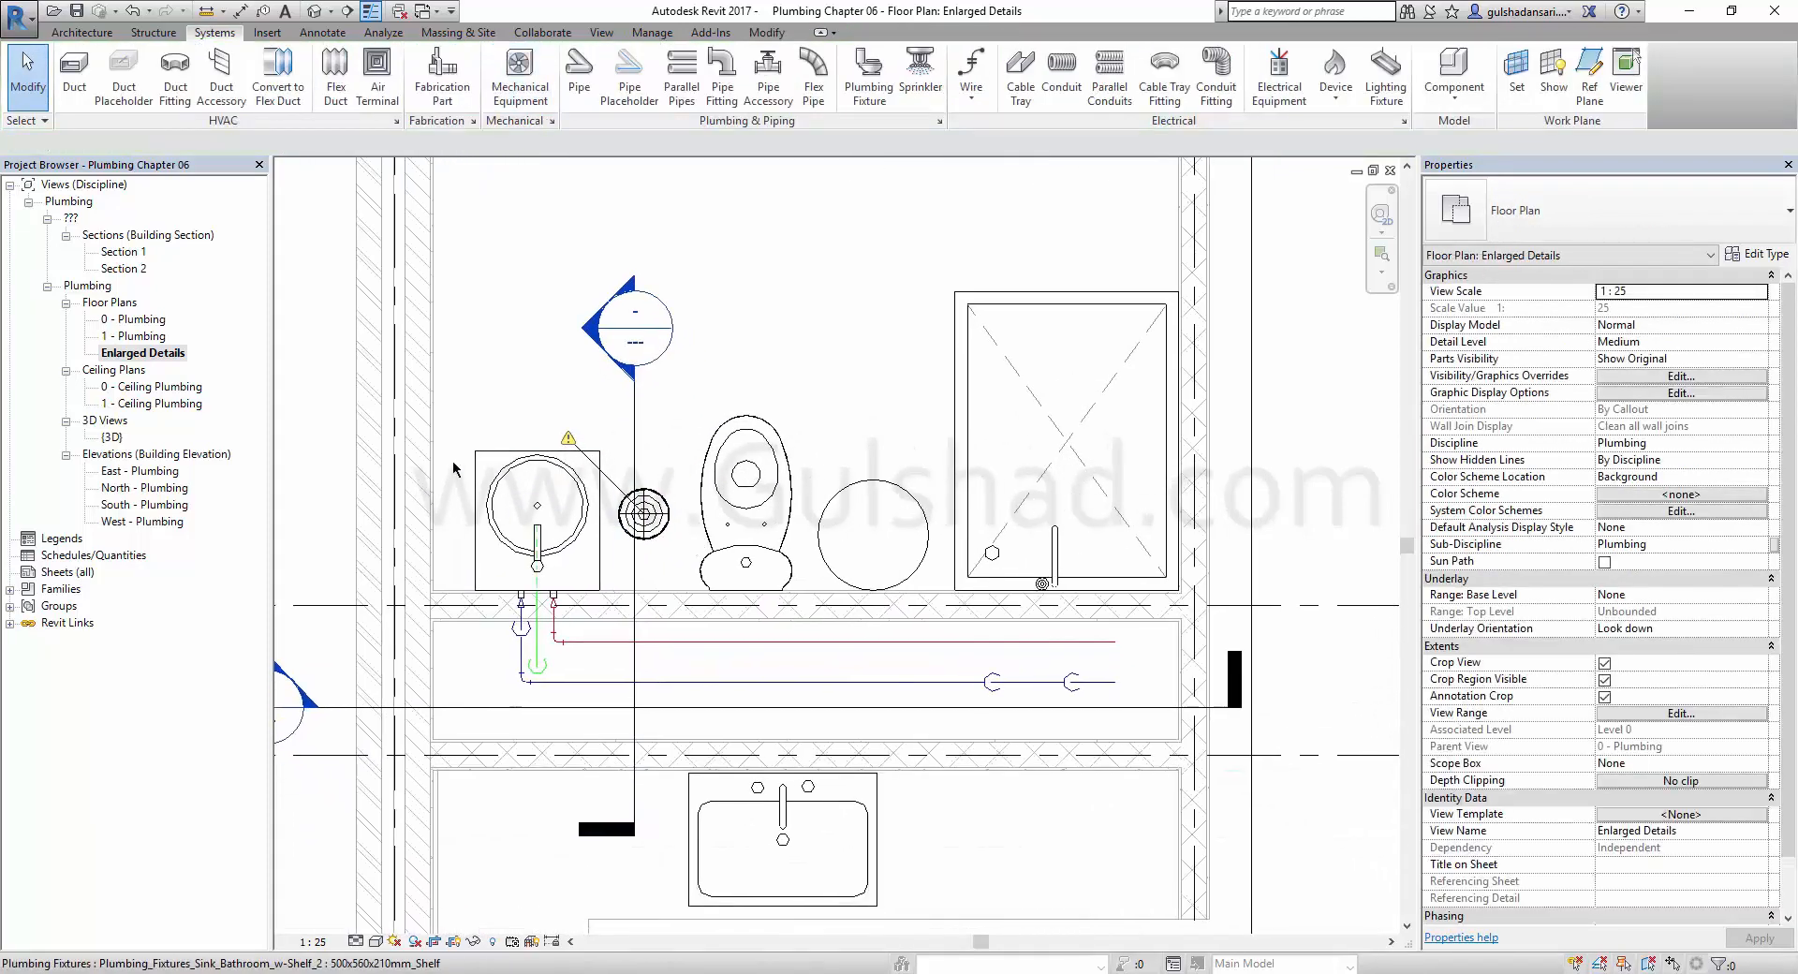
{"action": "scroll", "coordinate": [818, 654], "scroll_direction": "down", "scroll_amount": 3}
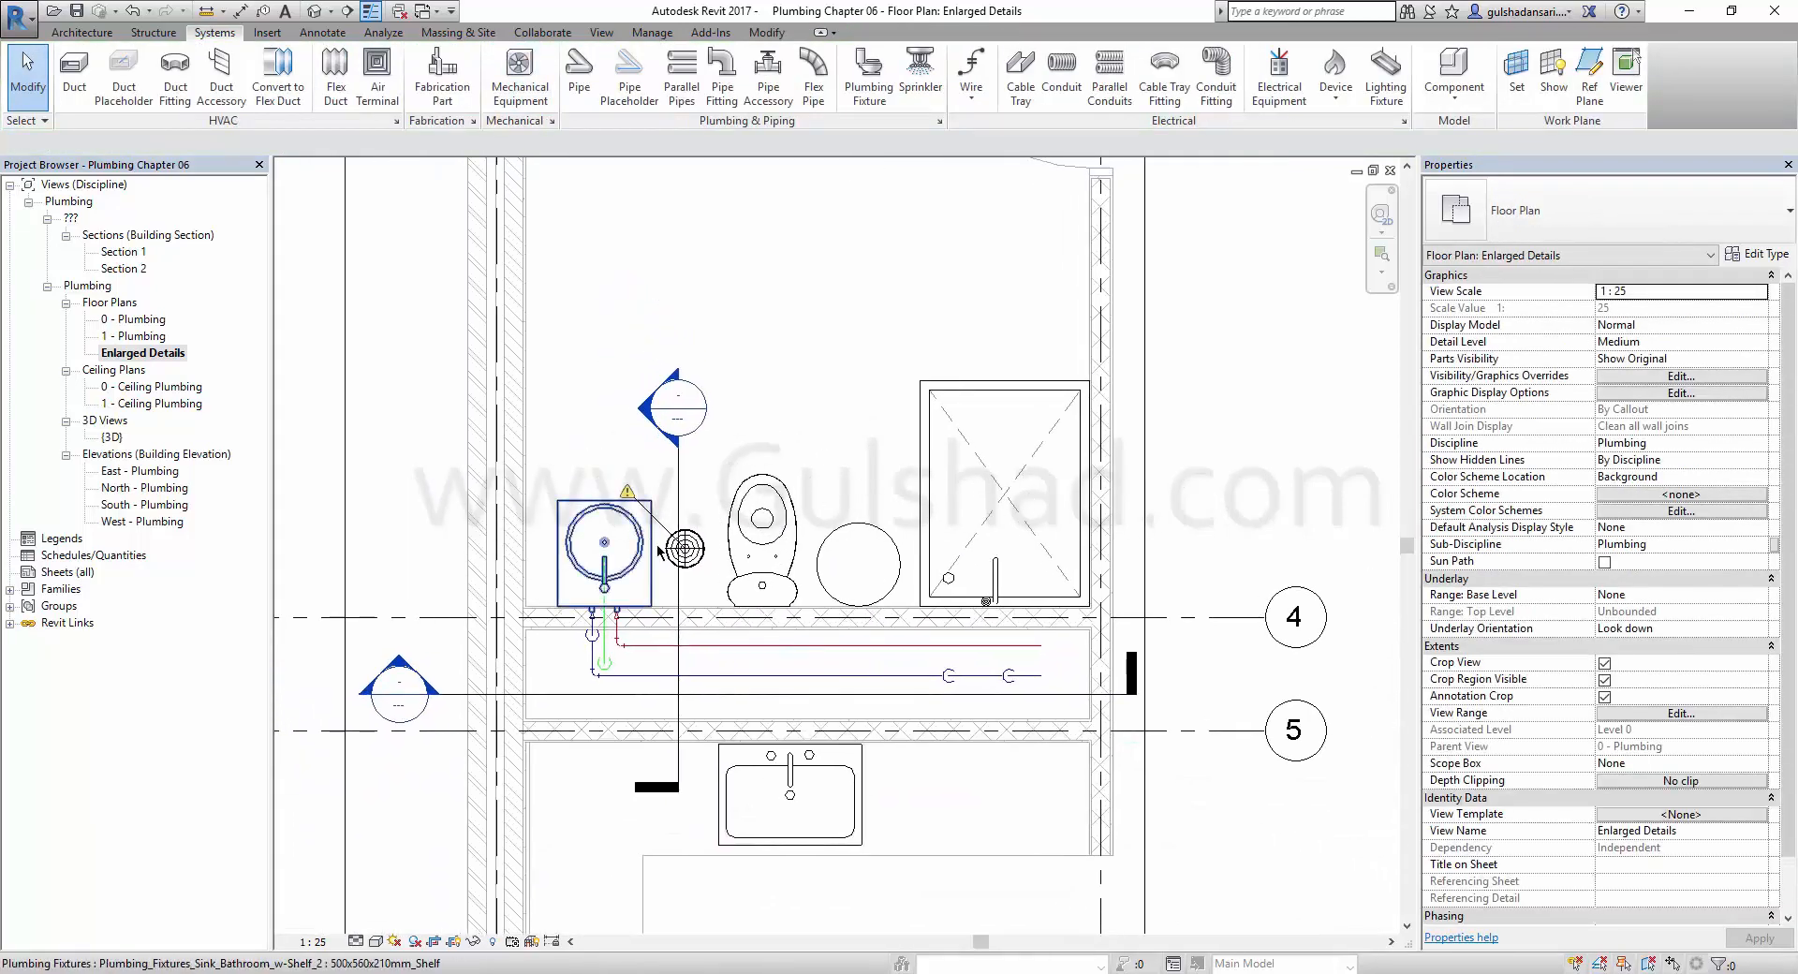
{"action": "left_click", "coordinate": [345, 13]}
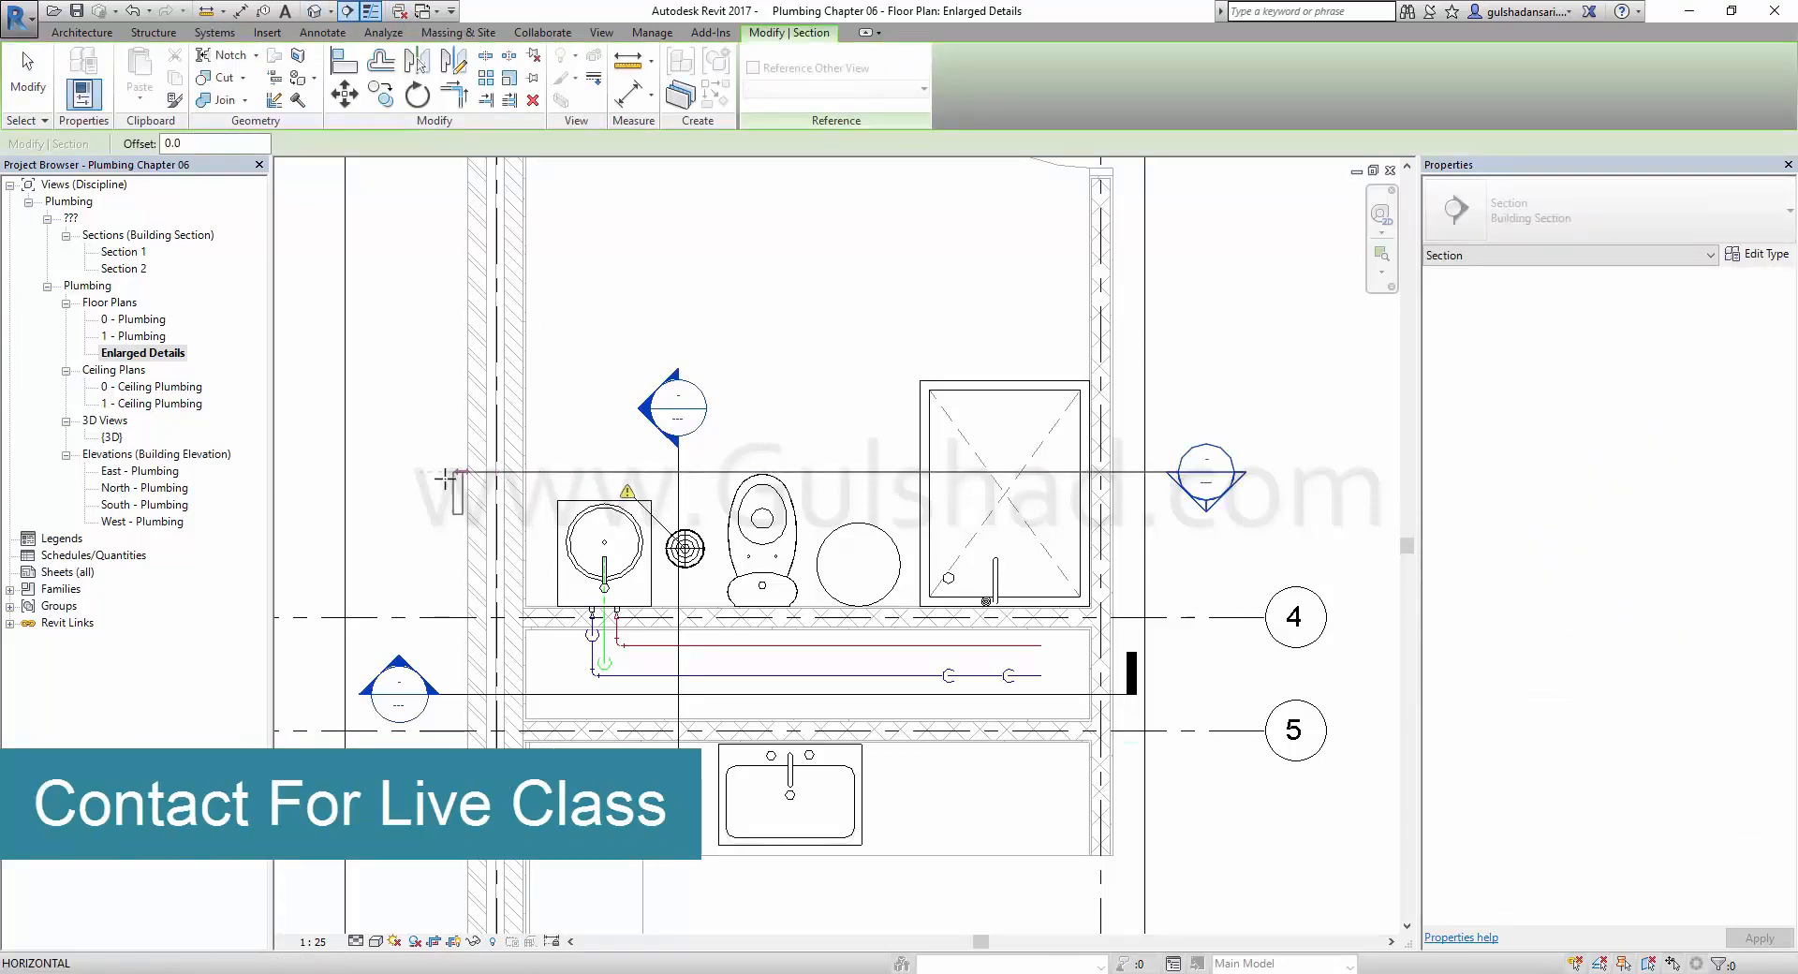
{"action": "left_click", "coordinate": [428, 471]}
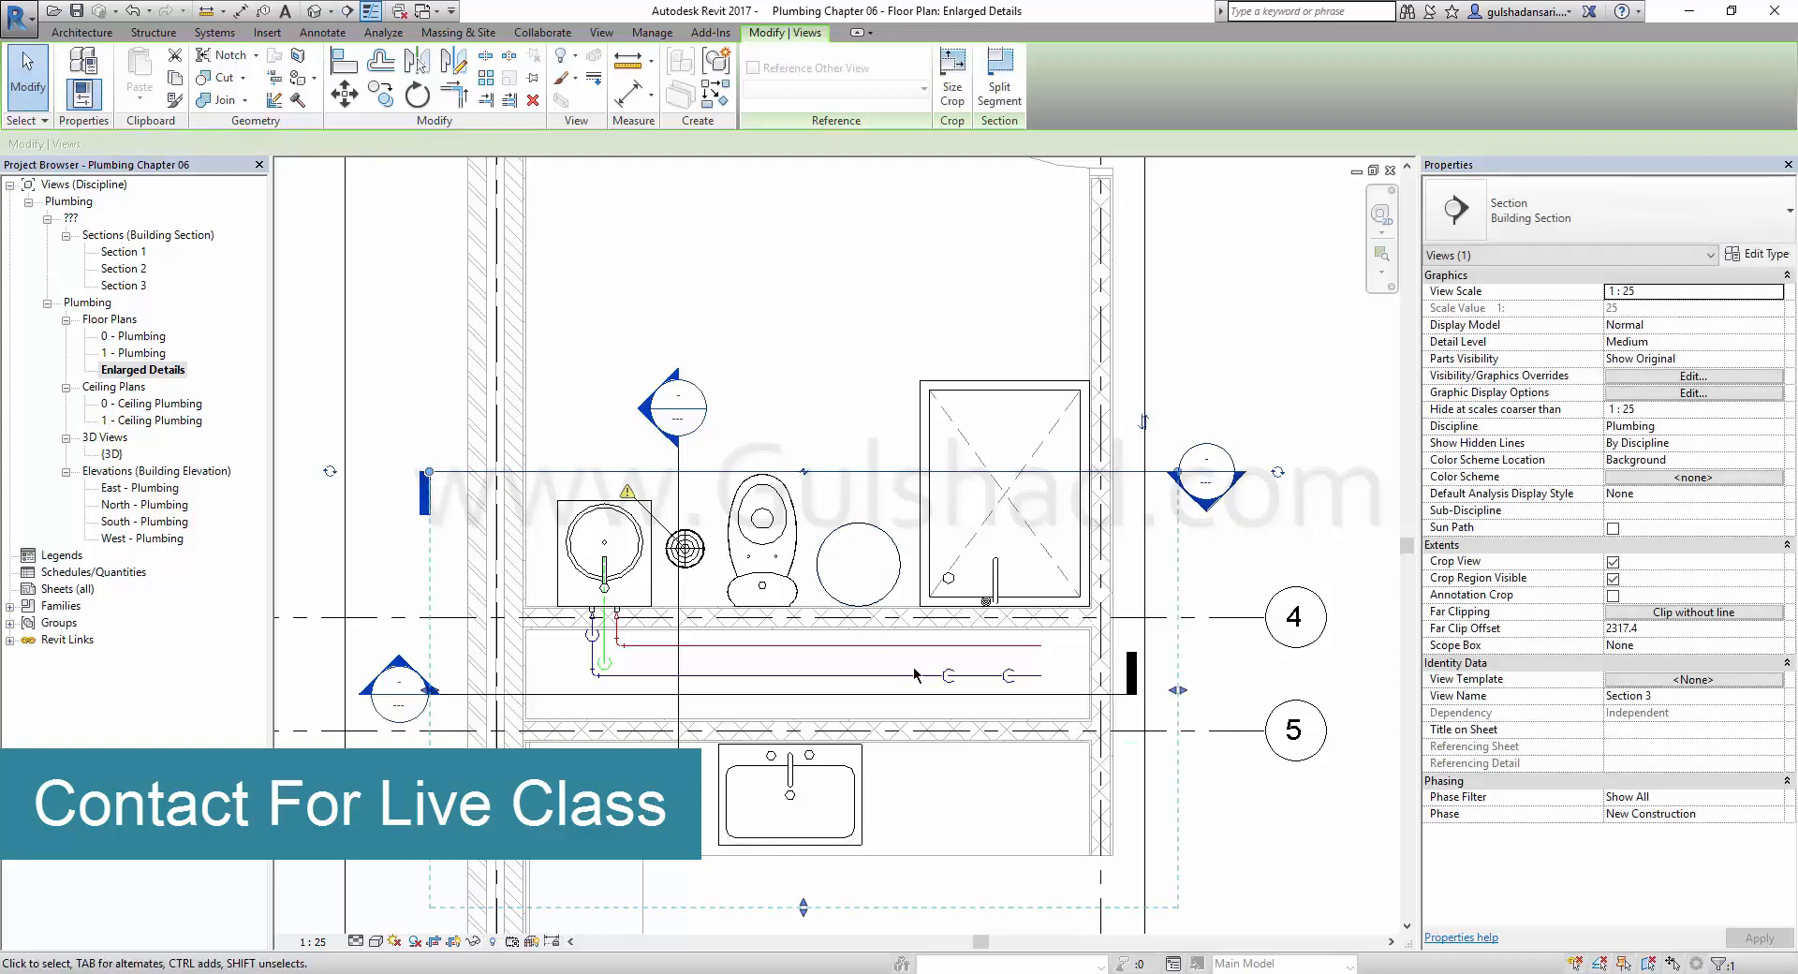
{"action": "left_click", "coordinate": [913, 665]}
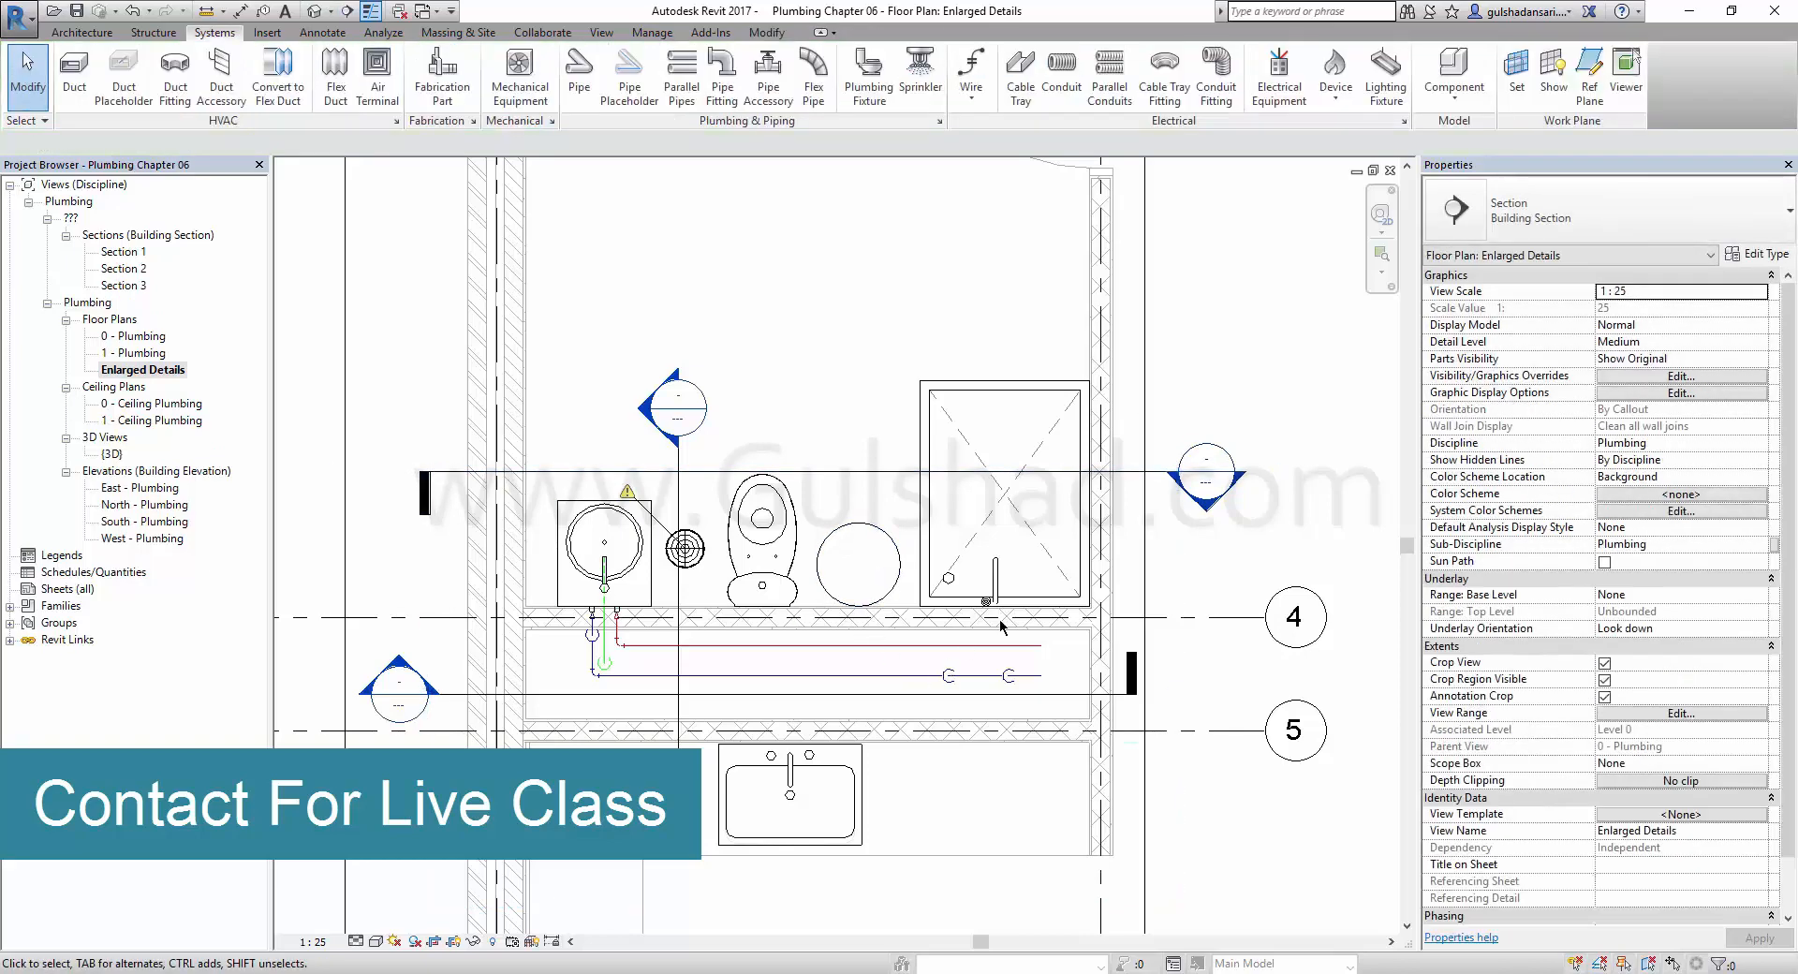
Open the new section's view and examine the floor drain's position and outlet in the floor.
{"action": "double_click", "coordinate": [1207, 508]}
{"action": "scroll", "coordinate": [890, 688], "scroll_direction": "up", "scroll_amount": 5}
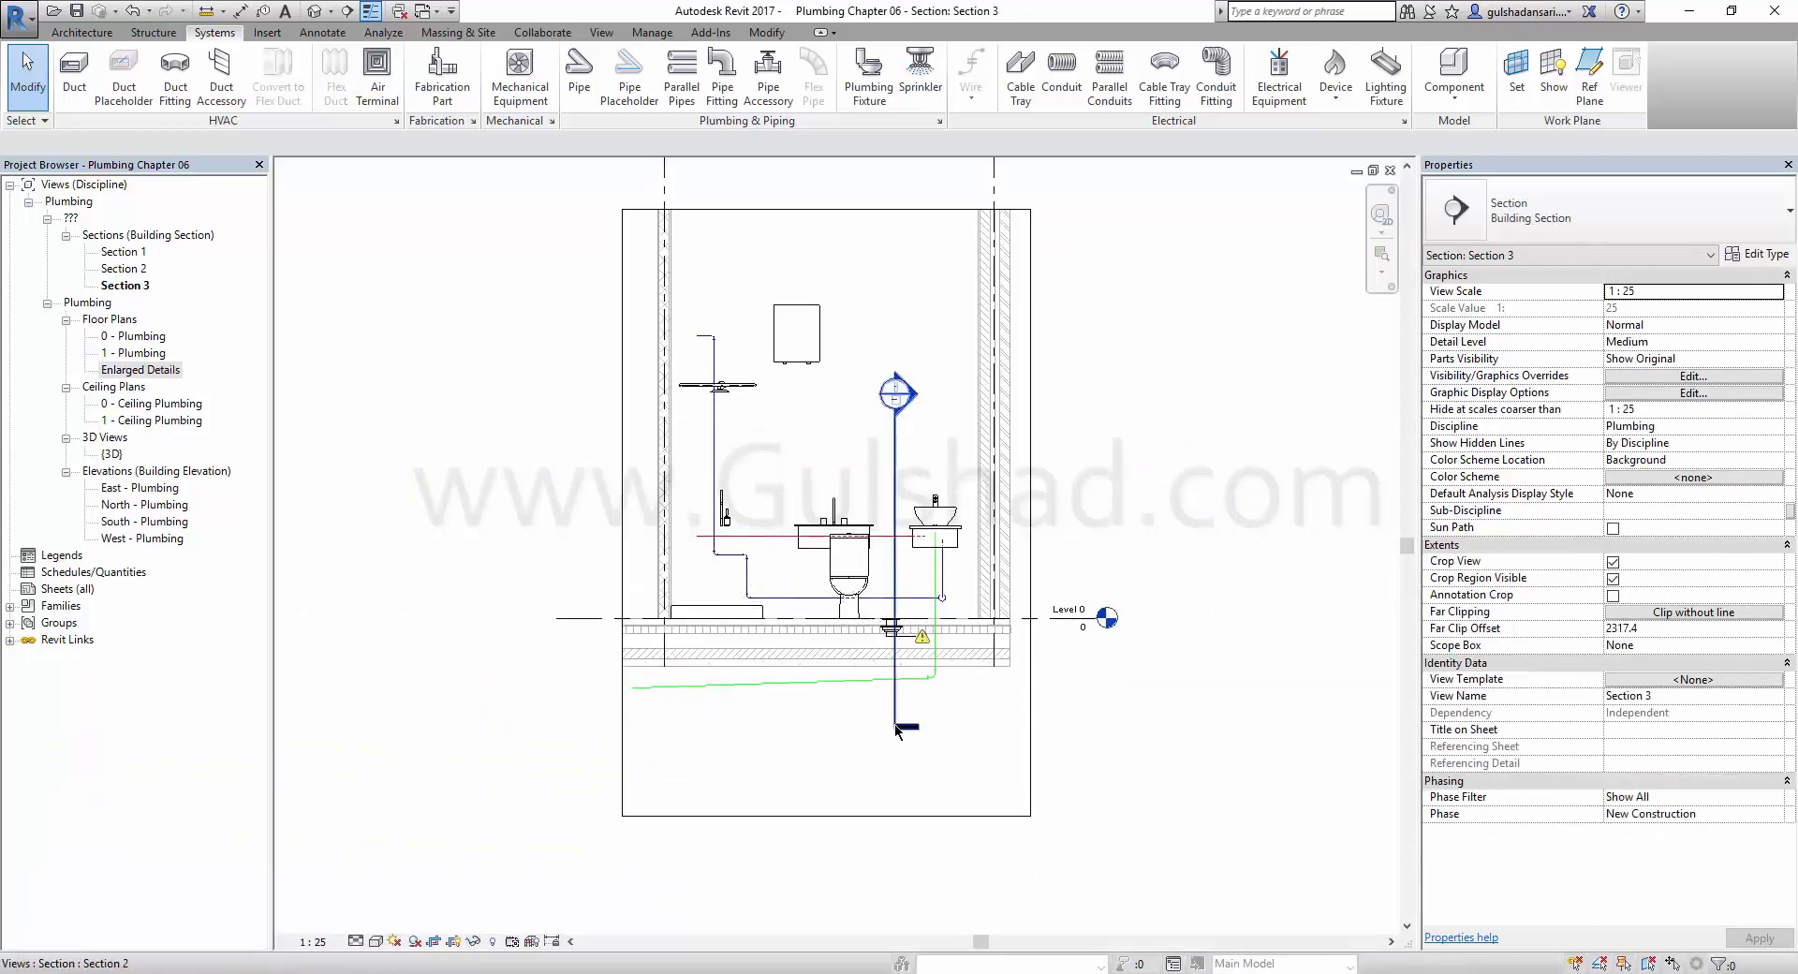
{"action": "scroll", "coordinate": [890, 680], "scroll_direction": "up", "scroll_amount": 3}
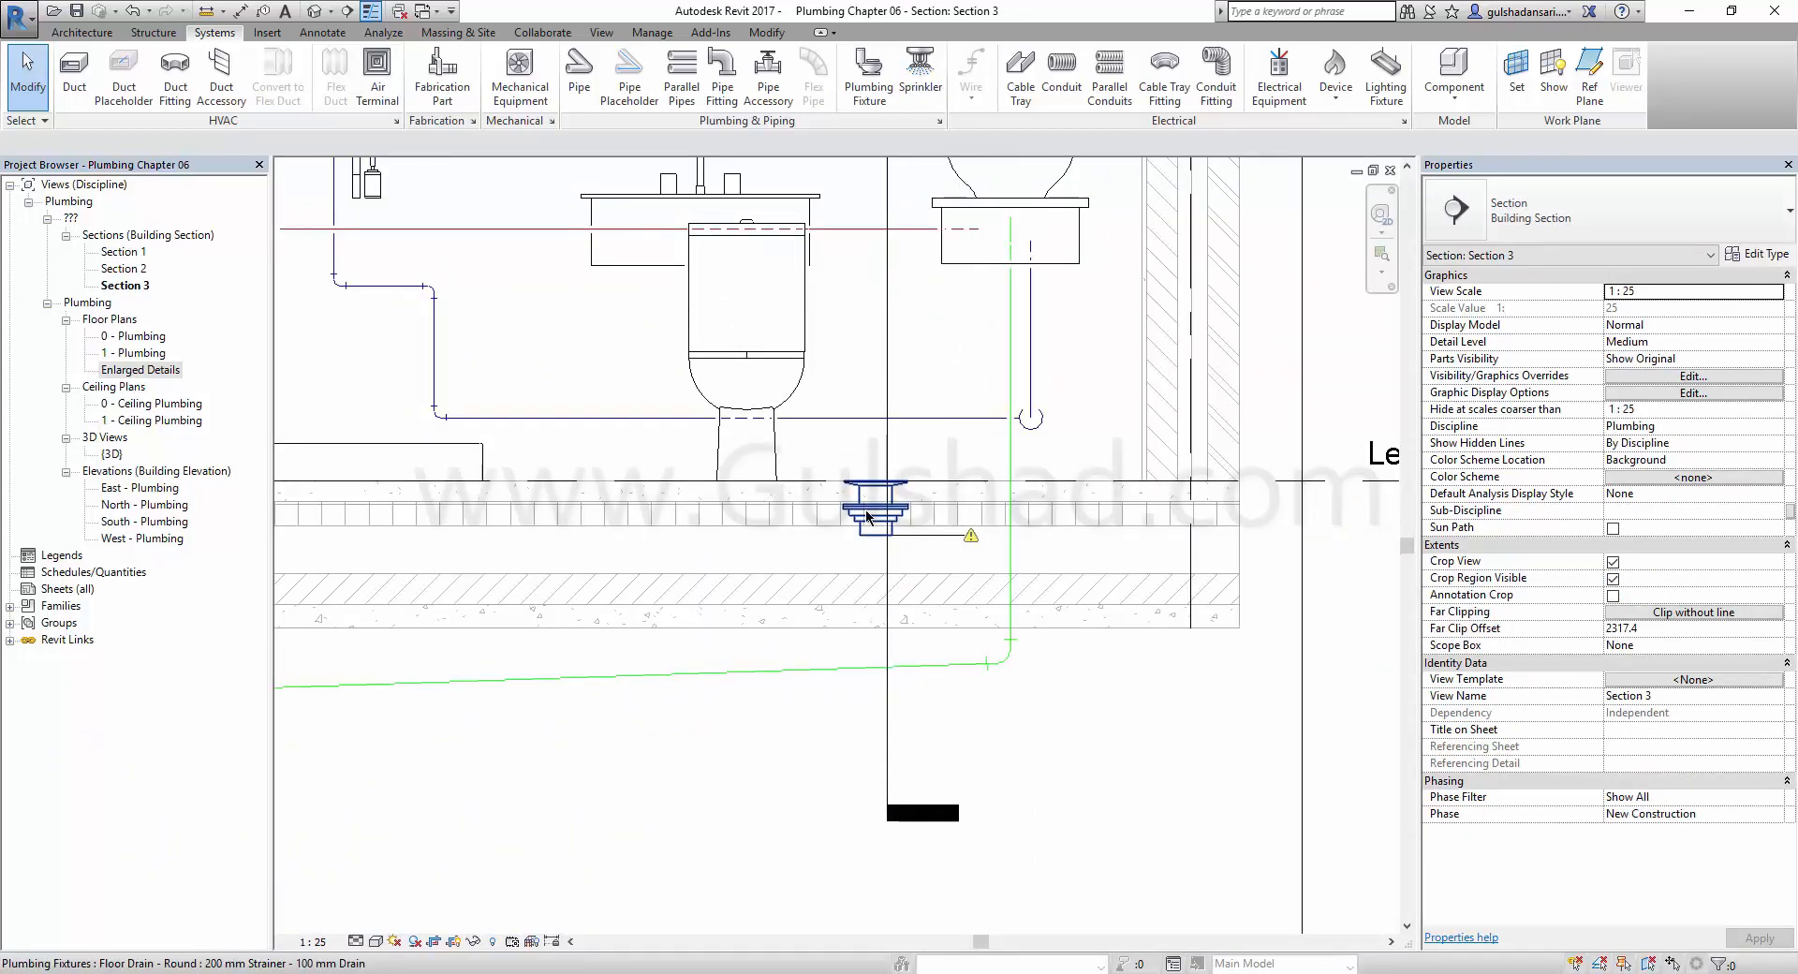
{"action": "left_click", "coordinate": [893, 575]}
{"action": "scroll", "coordinate": [868, 510], "scroll_direction": "up", "scroll_amount": 3}
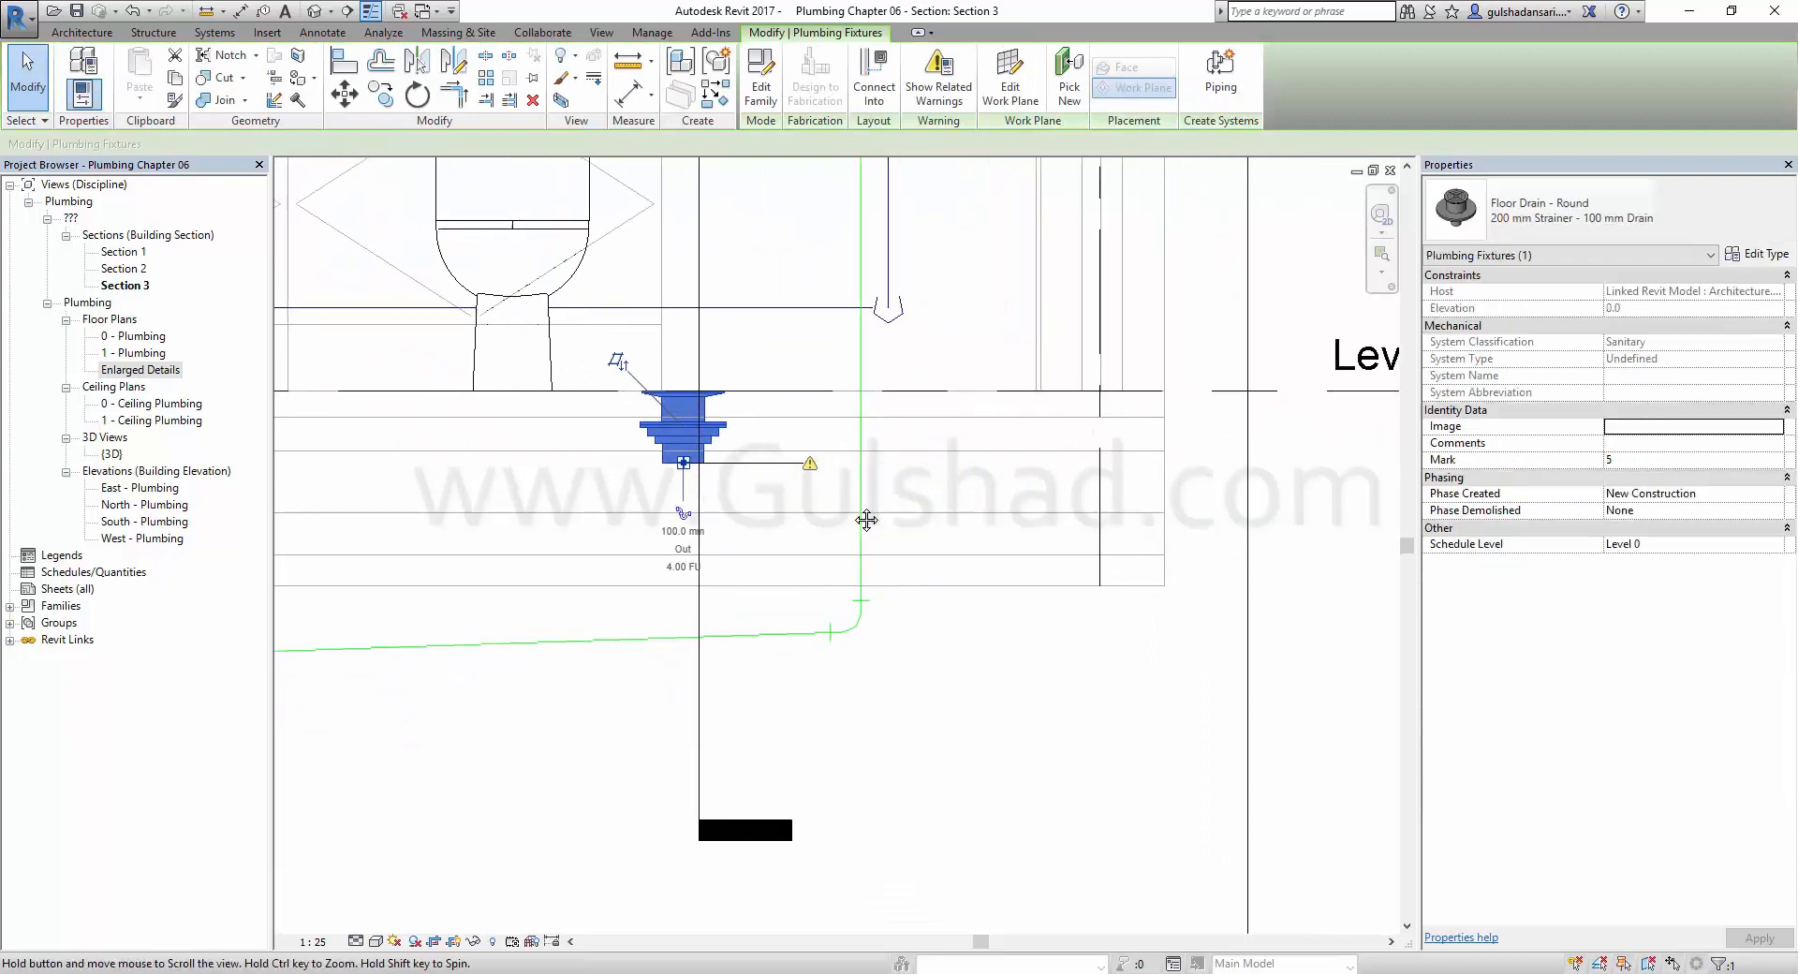
{"action": "left_click", "coordinate": [984, 721]}
{"action": "middle_click_drag", "start_coordinate": [726, 525], "coordinate": [1031, 530]}
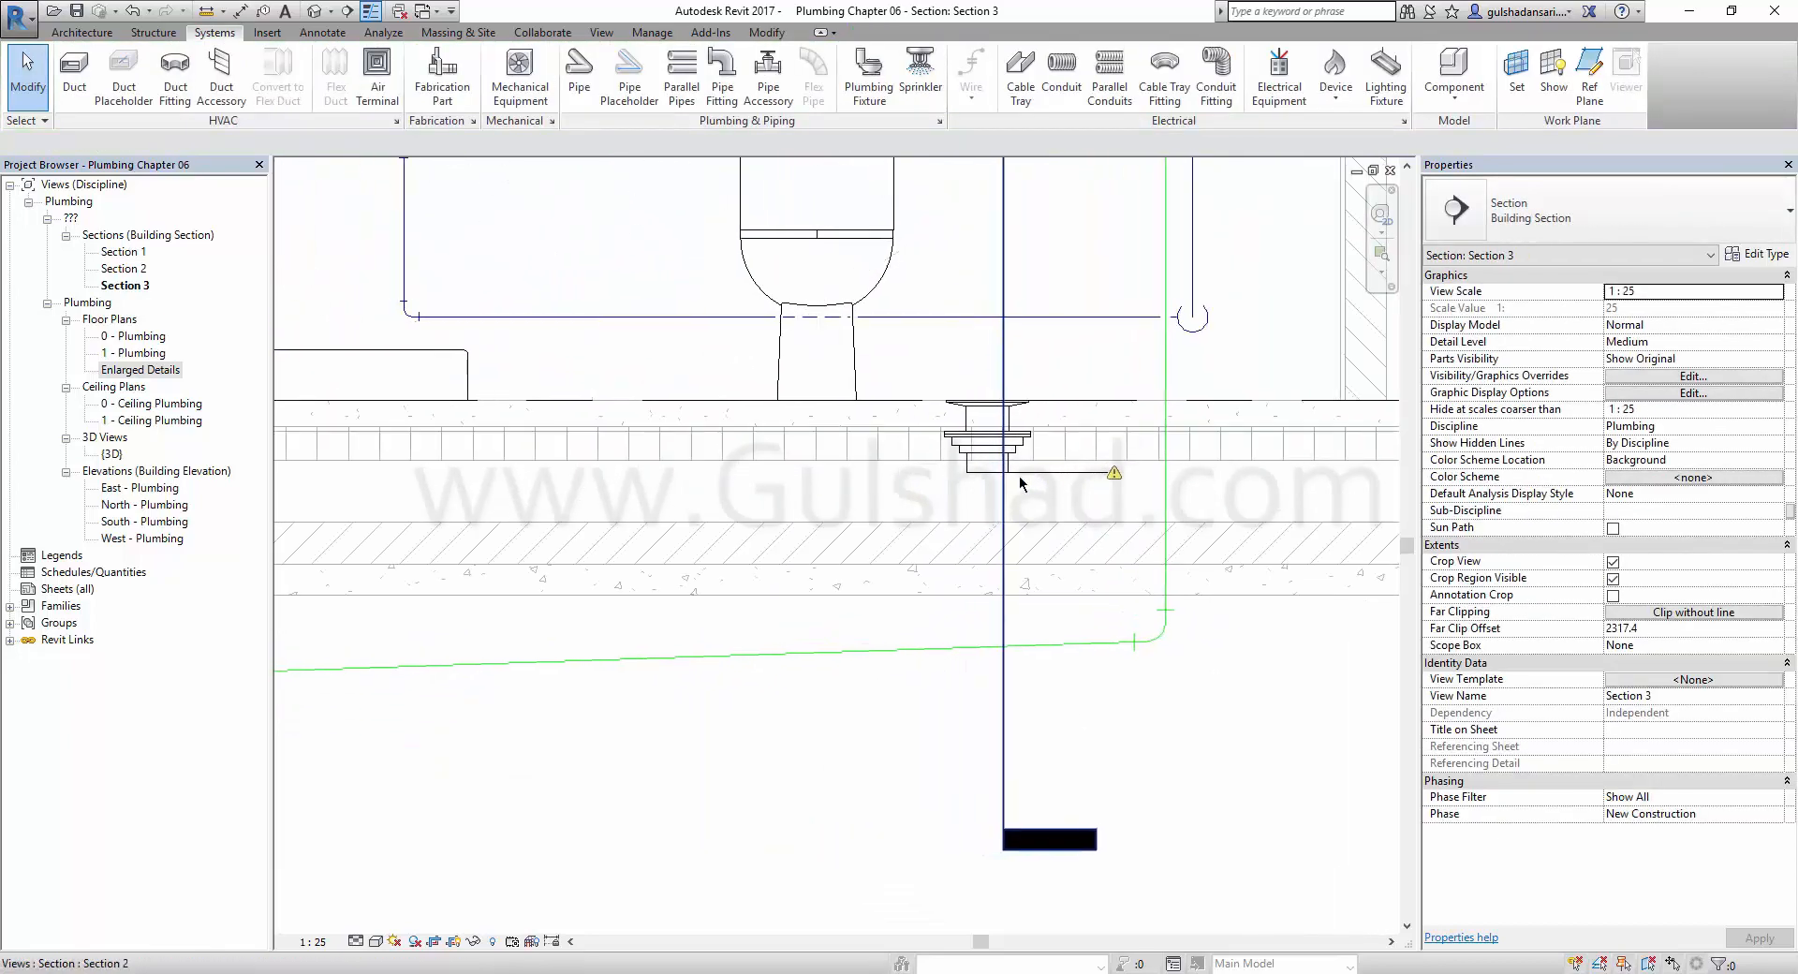
Set the section view's detail level to Fine.
{"action": "scroll", "coordinate": [1049, 618], "scroll_direction": "down", "scroll_amount": 1}
{"action": "scroll", "coordinate": [1052, 640], "scroll_direction": "down", "scroll_amount": 2}
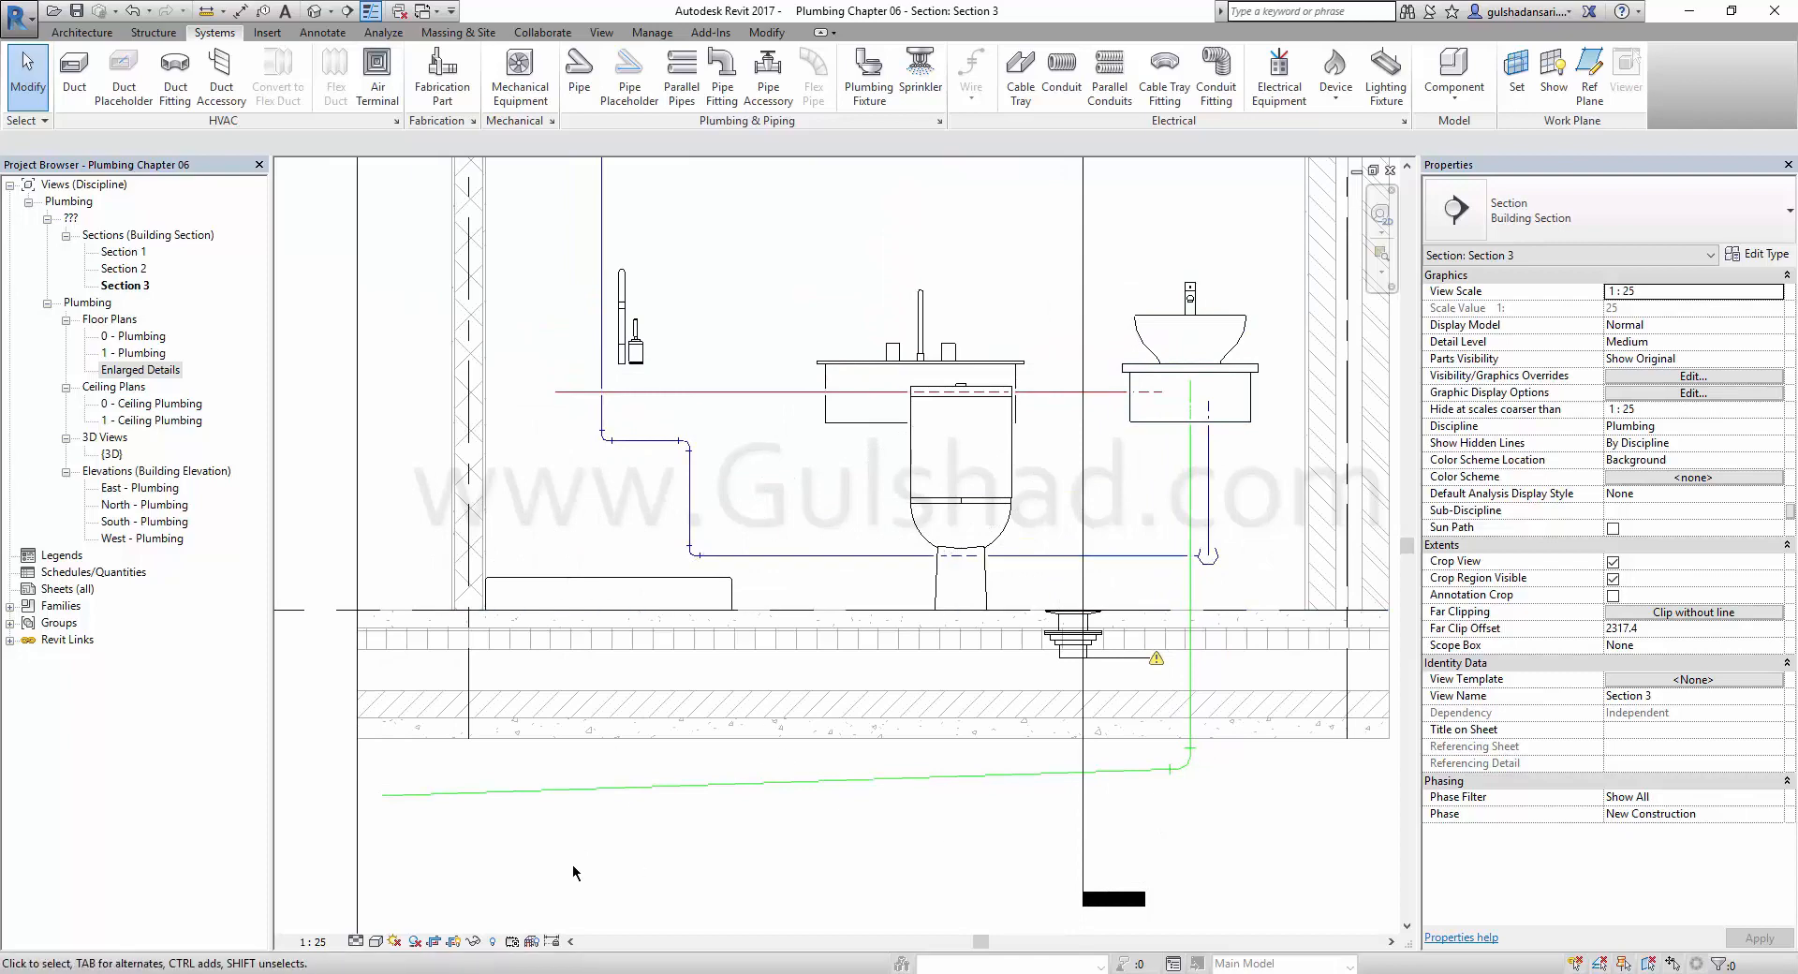
{"action": "left_click", "coordinate": [353, 943]}
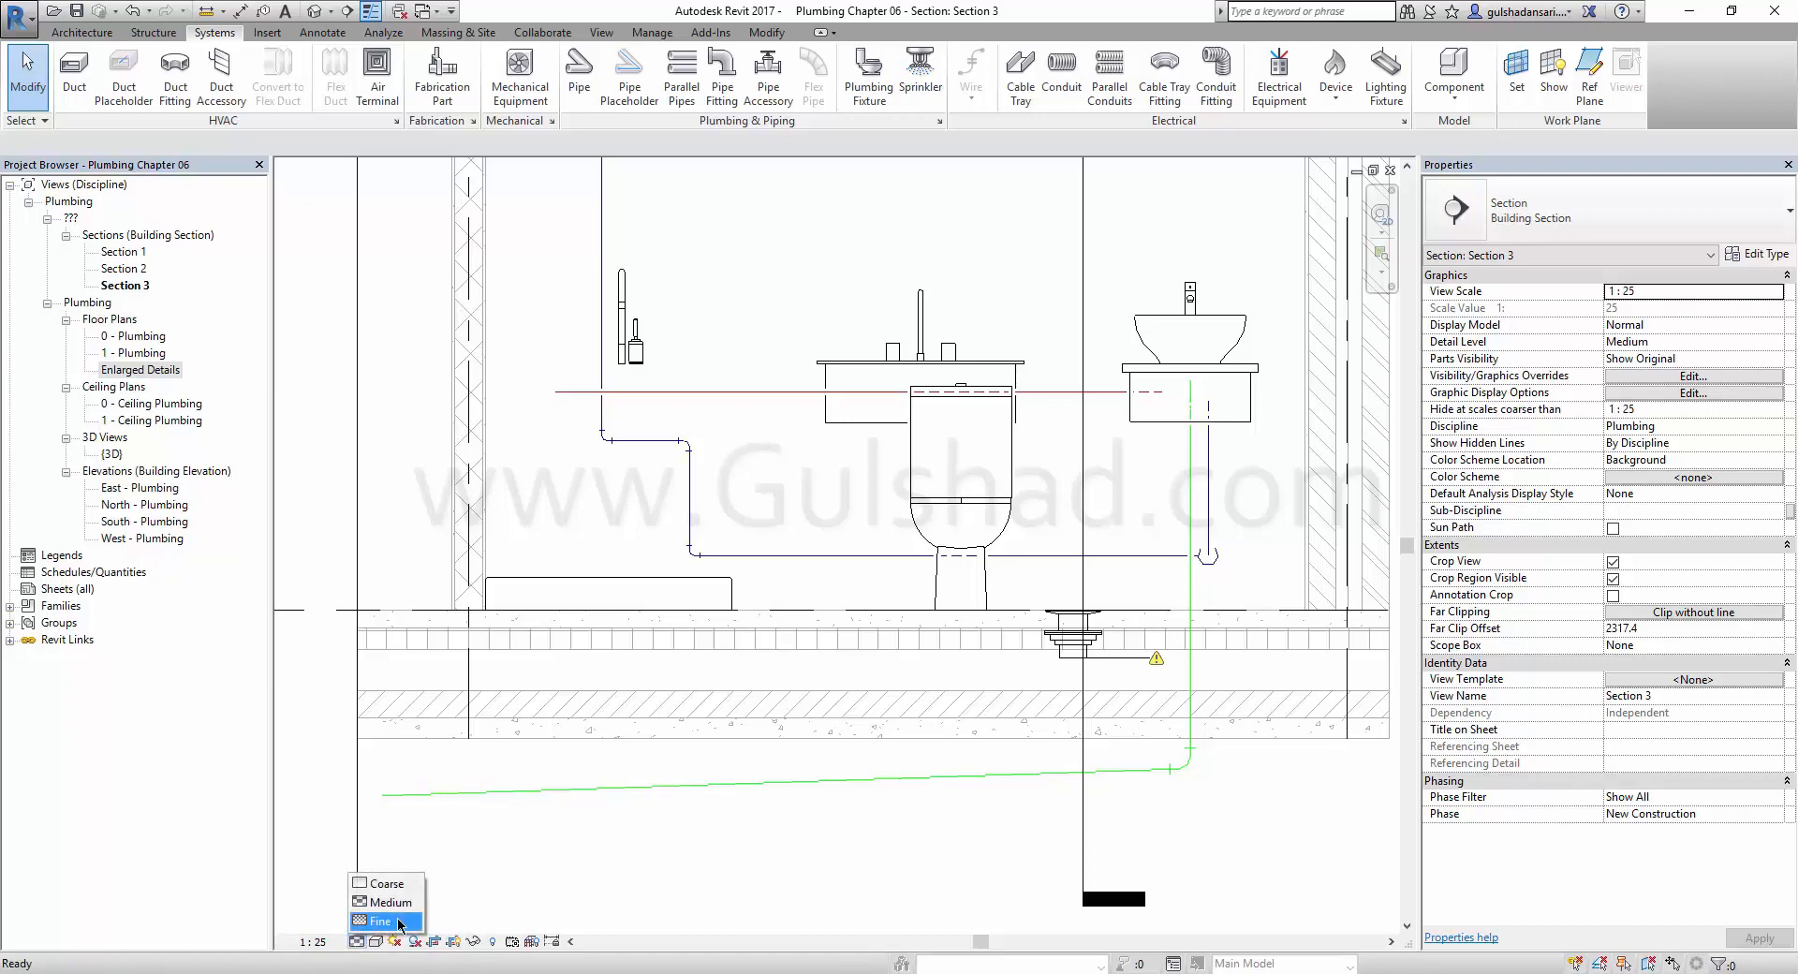
{"action": "left_click", "coordinate": [407, 922]}
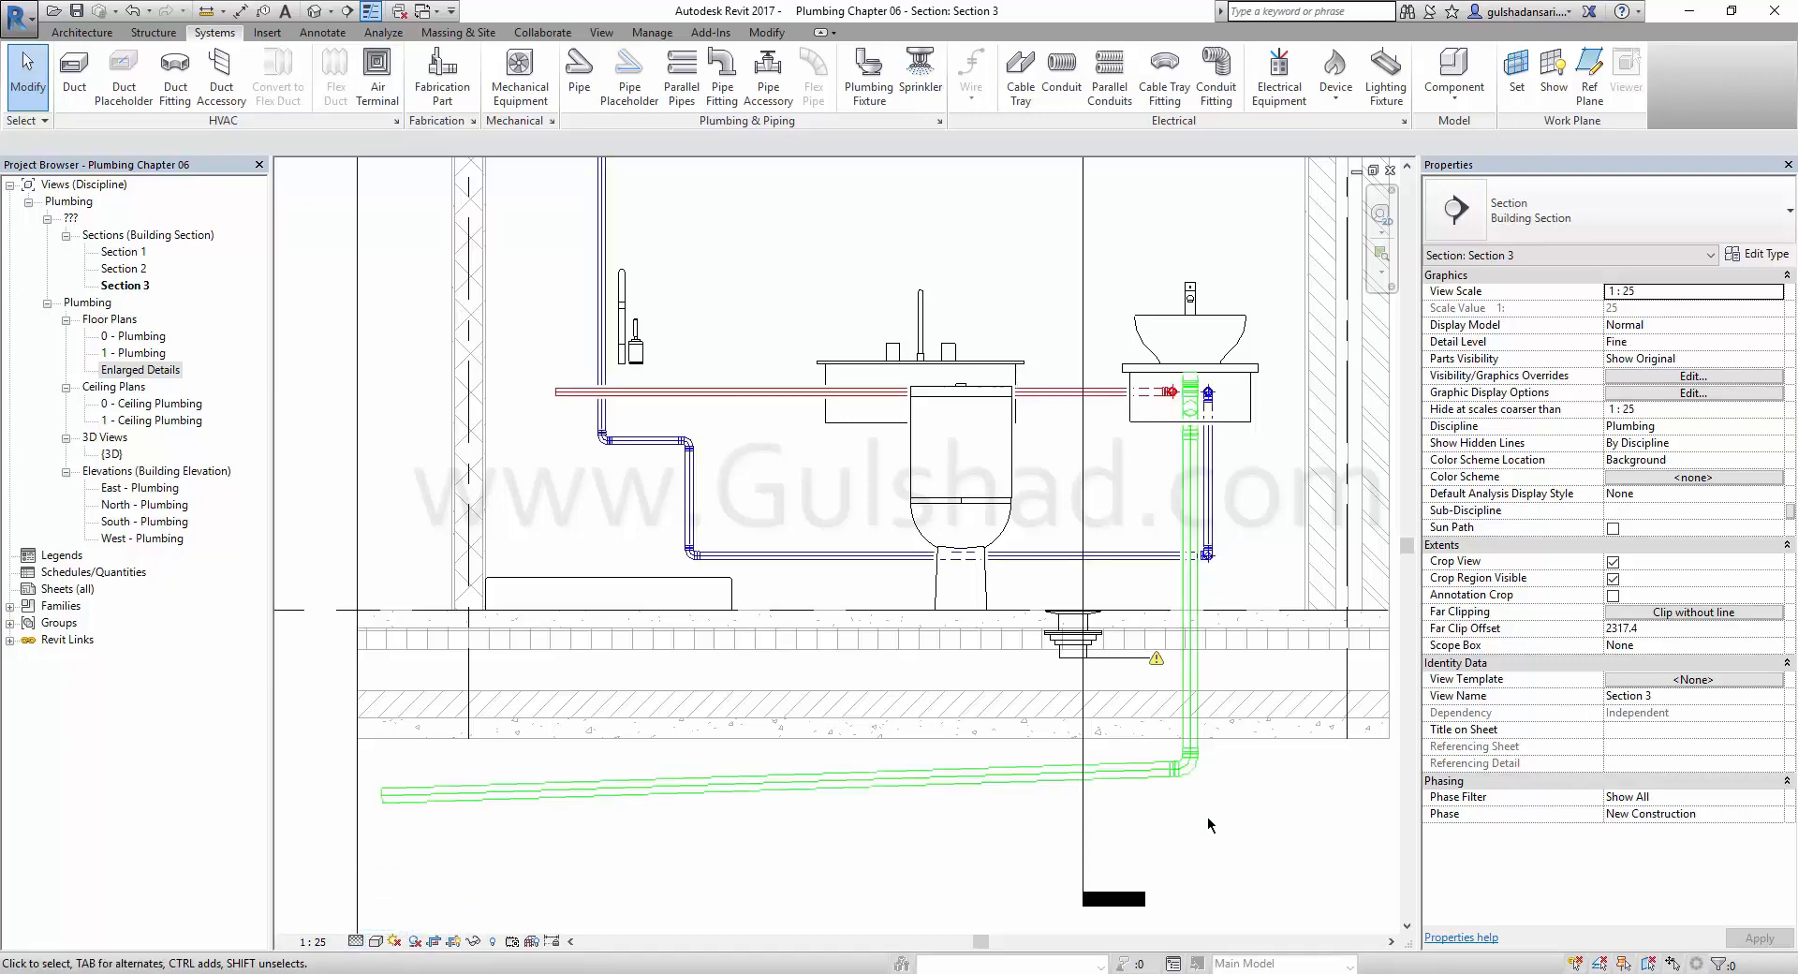
Start a 100 mm pipe from the floor drain's outlet connector, using the Plastic pipe type.
{"action": "mouse_move", "coordinate": [1208, 827]}
{"action": "middle_mouse_down"}
{"action": "mouse_move", "coordinate": [1166, 756]}
{"action": "mouse_move", "coordinate": [1124, 739]}
{"action": "middle_mouse_up"}
{"action": "left_click", "coordinate": [1004, 573]}
{"action": "scroll", "coordinate": [1006, 576], "scroll_direction": "up", "scroll_amount": 2}
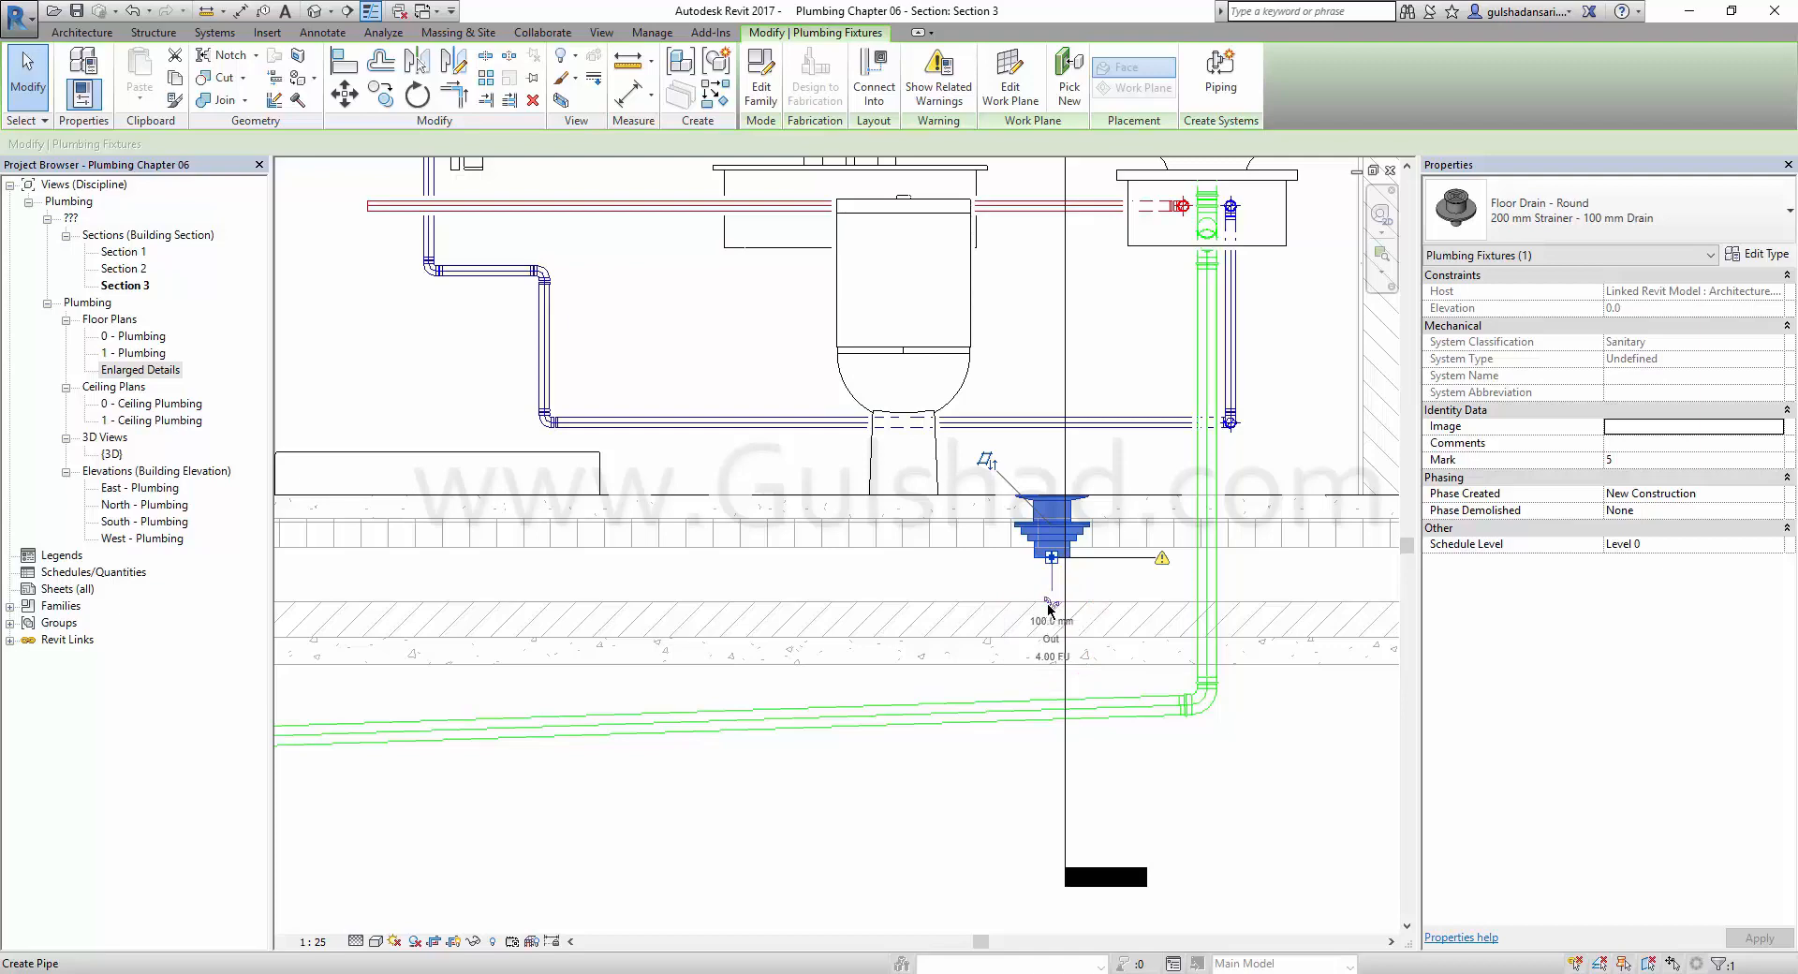
{"action": "left_click", "coordinate": [1051, 605]}
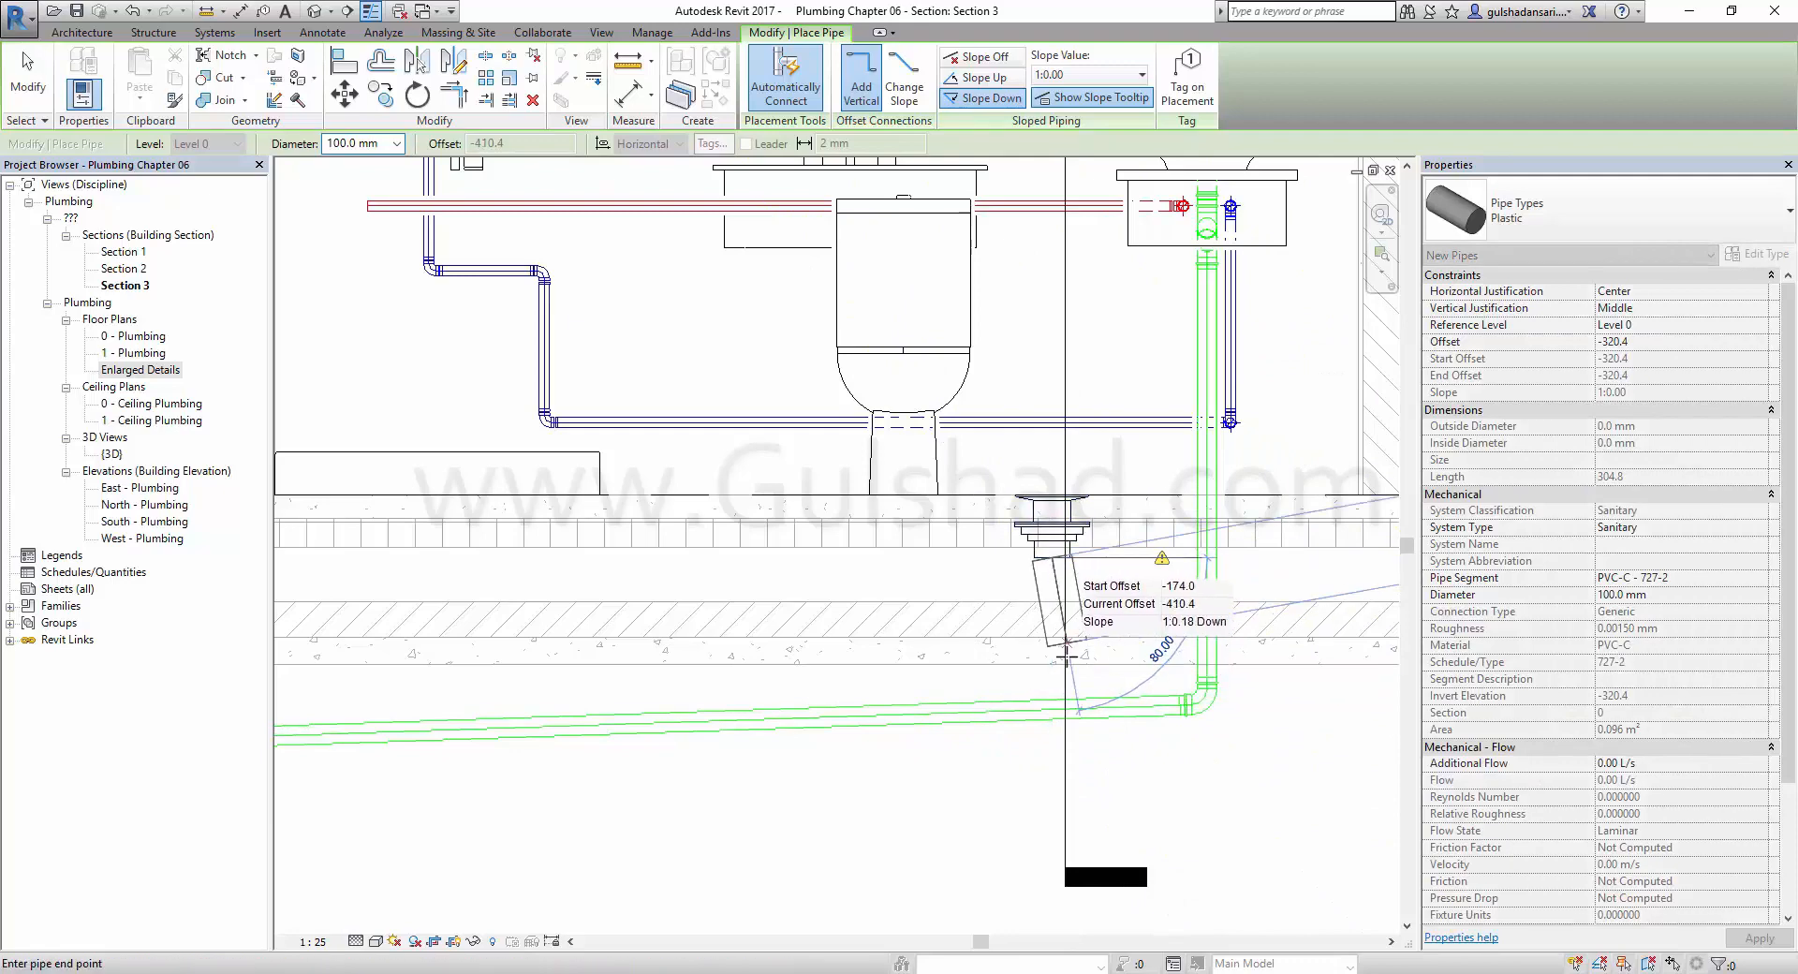
{"action": "left_click", "coordinate": [1501, 221]}
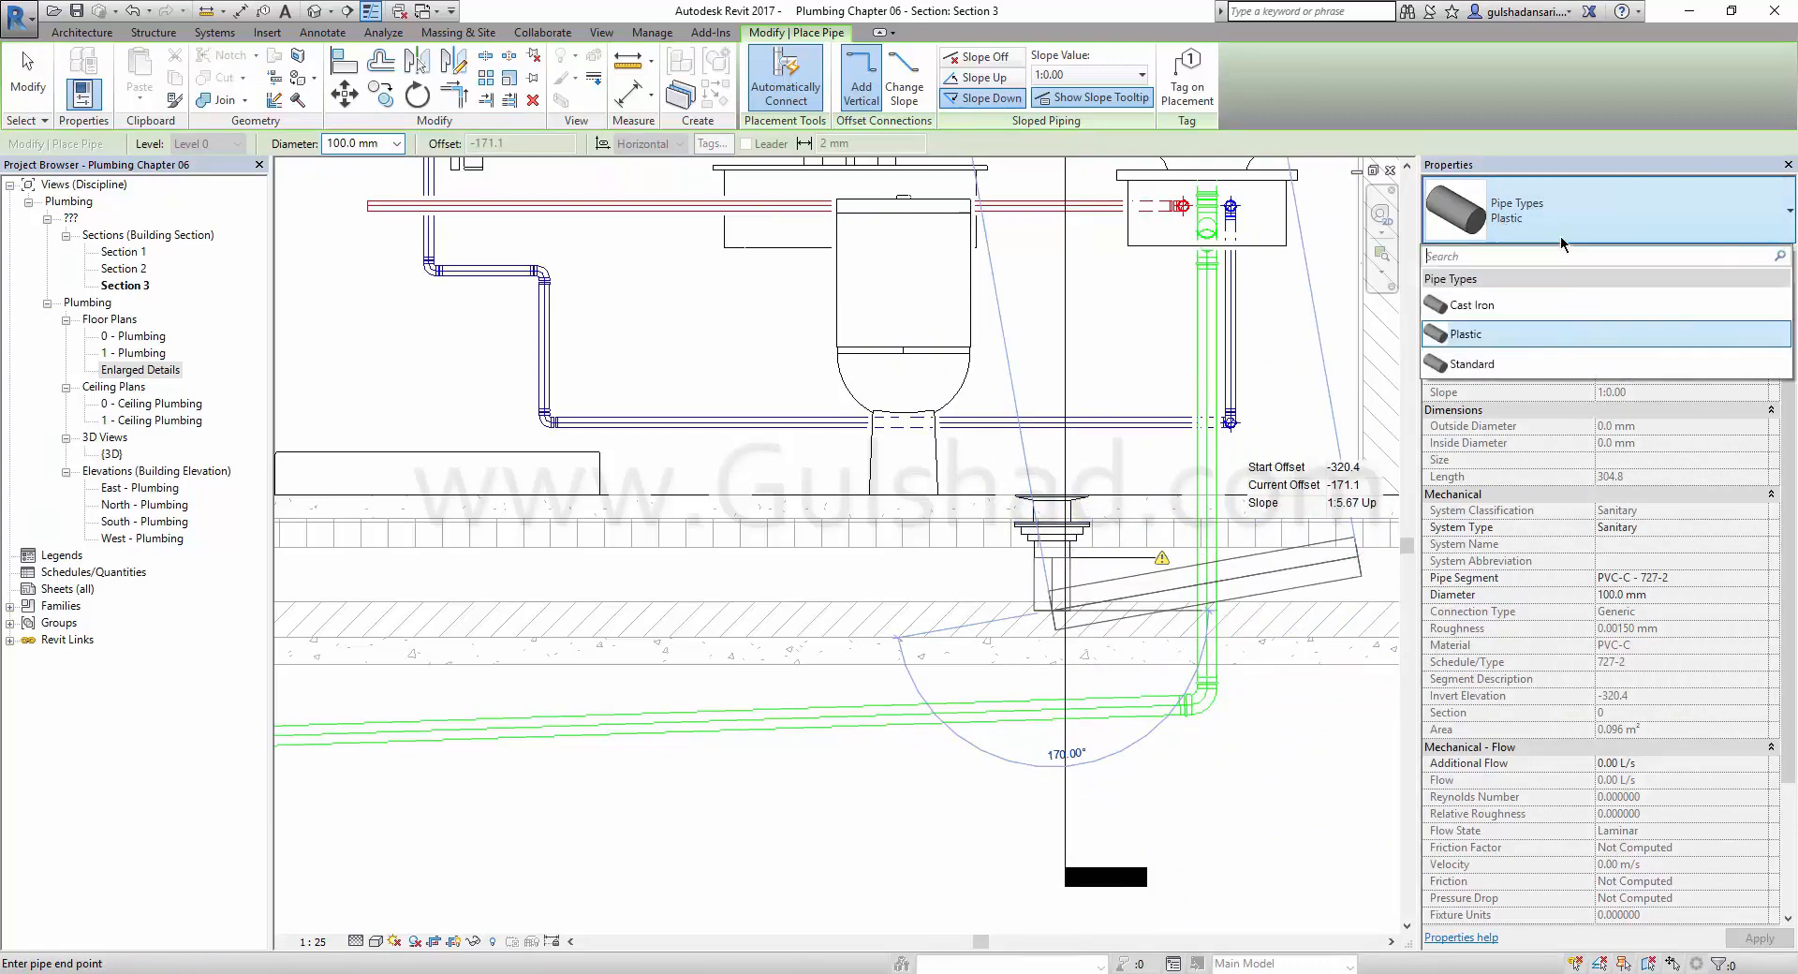
{"action": "left_click", "coordinate": [1482, 335]}
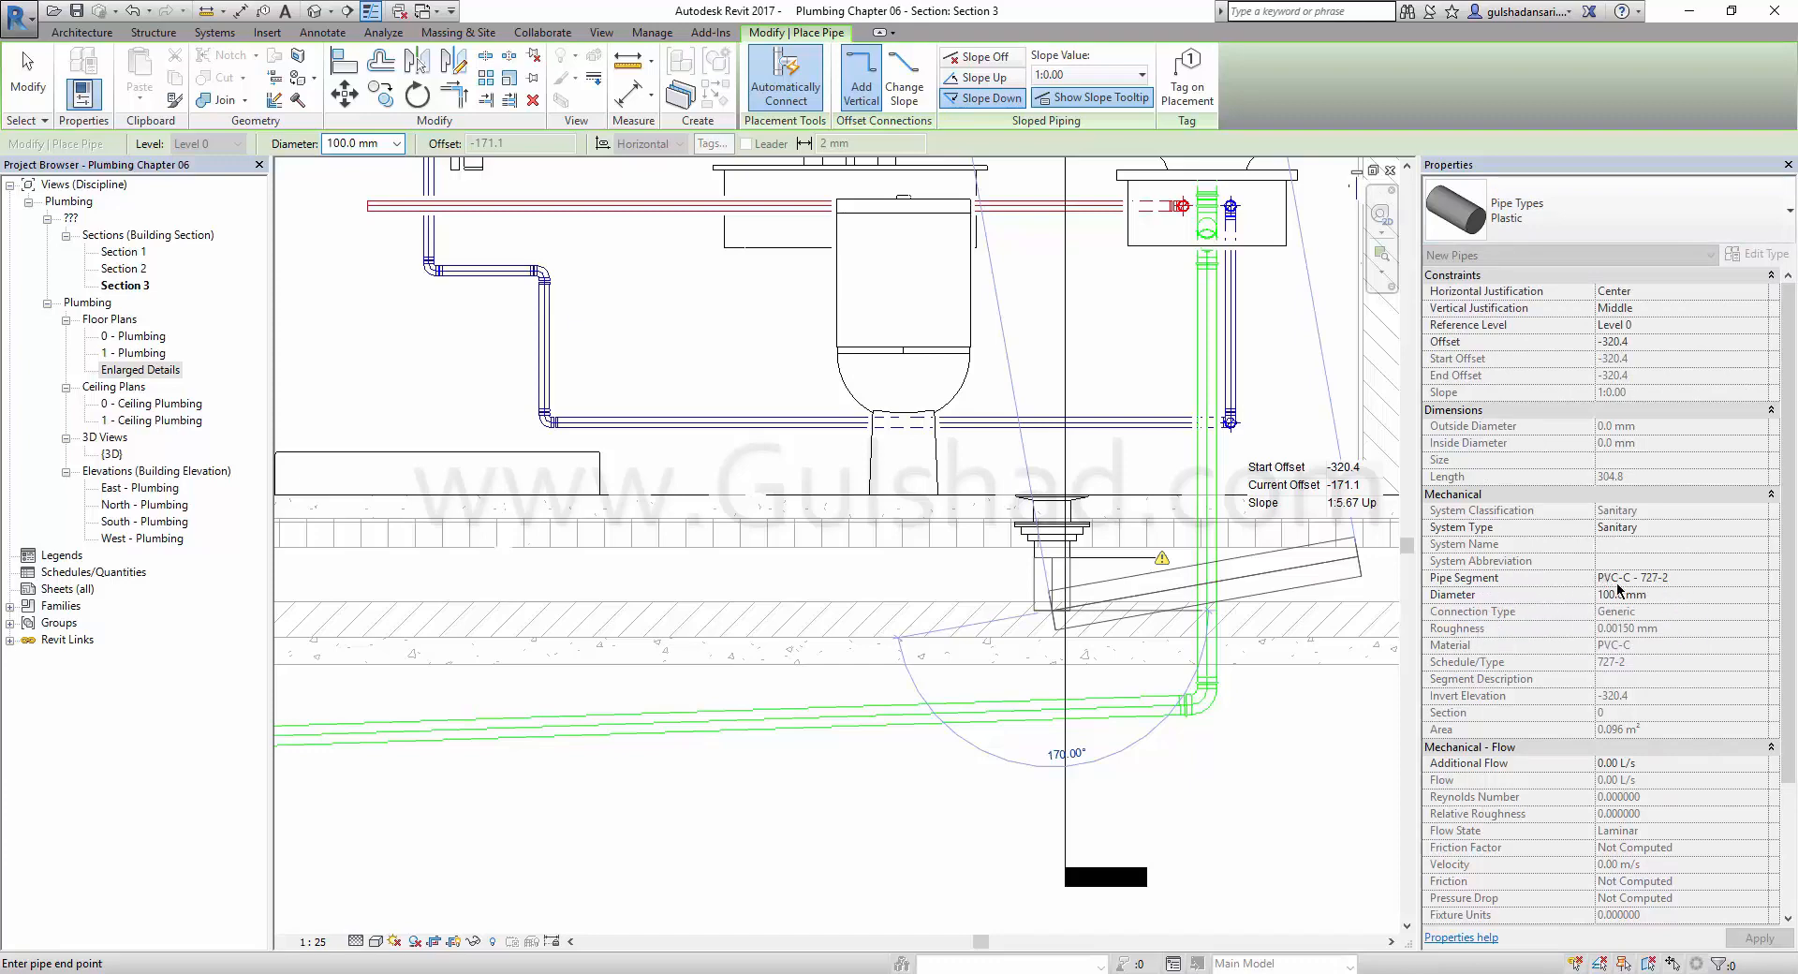
Run the pipe vertically down from the floor drain to an offset of about -734 mm, below the sloped washbasin waste pipe.
{"action": "scroll", "coordinate": [1077, 580], "scroll_direction": "up", "scroll_amount": 3}
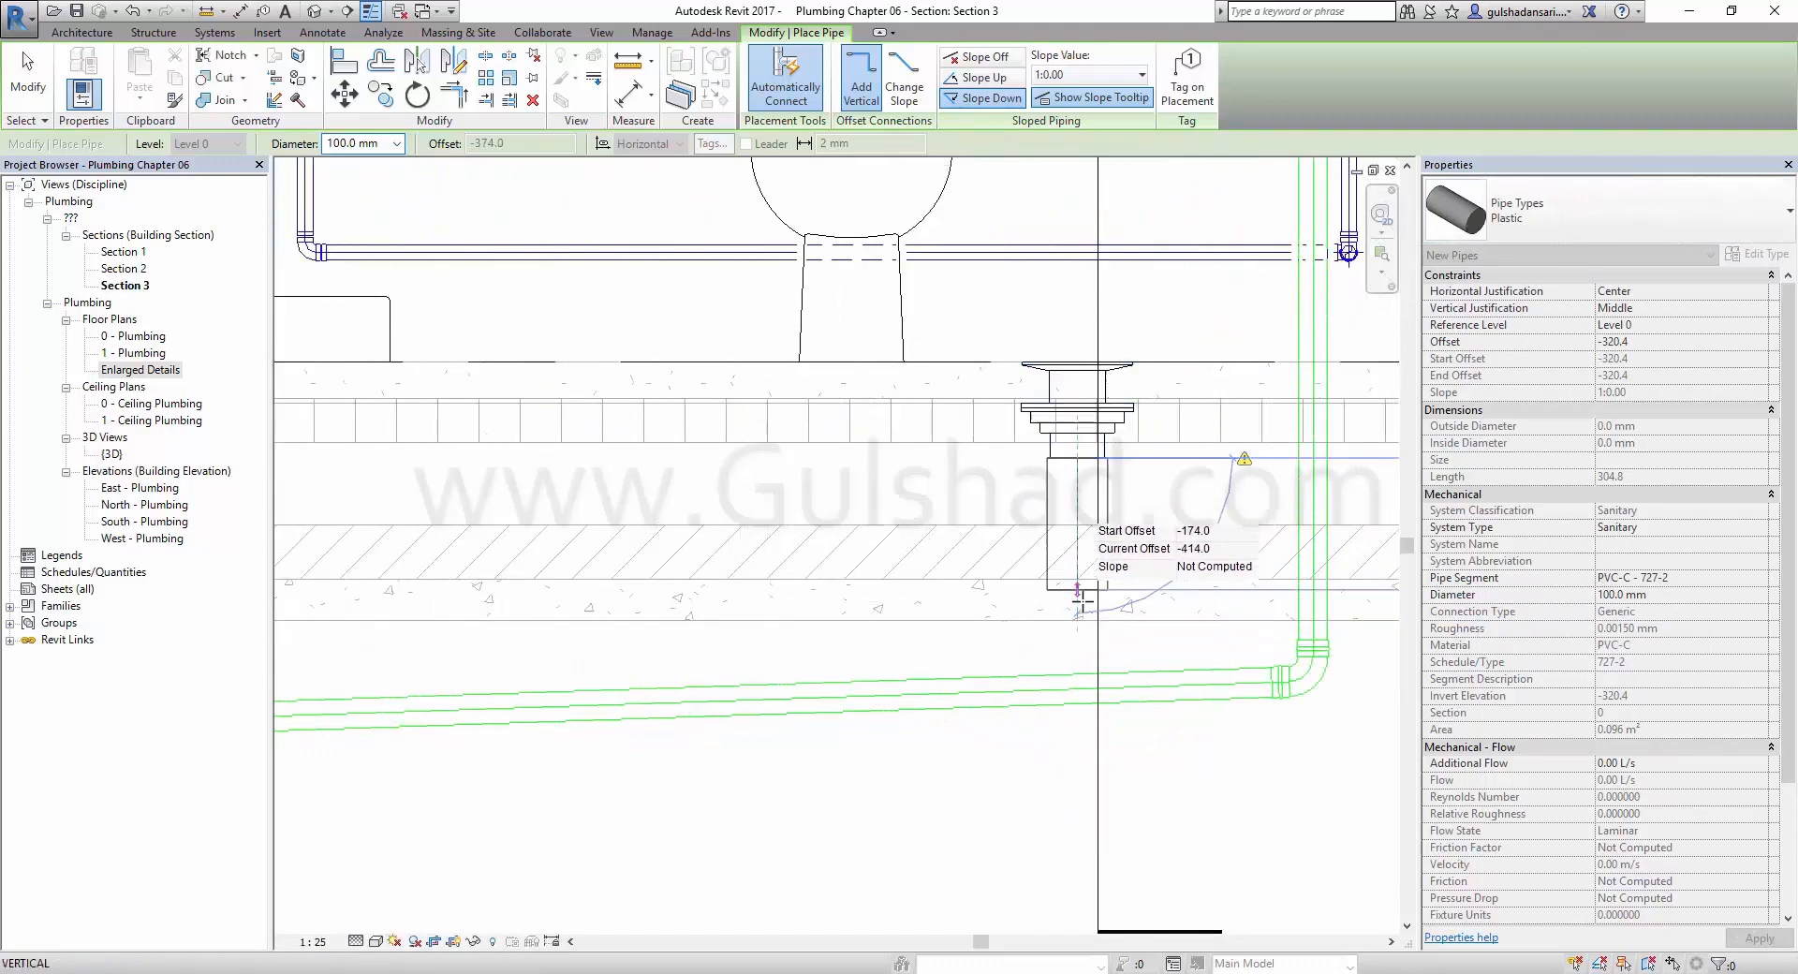
{"action": "scroll", "coordinate": [1074, 632], "scroll_direction": "down", "scroll_amount": 2}
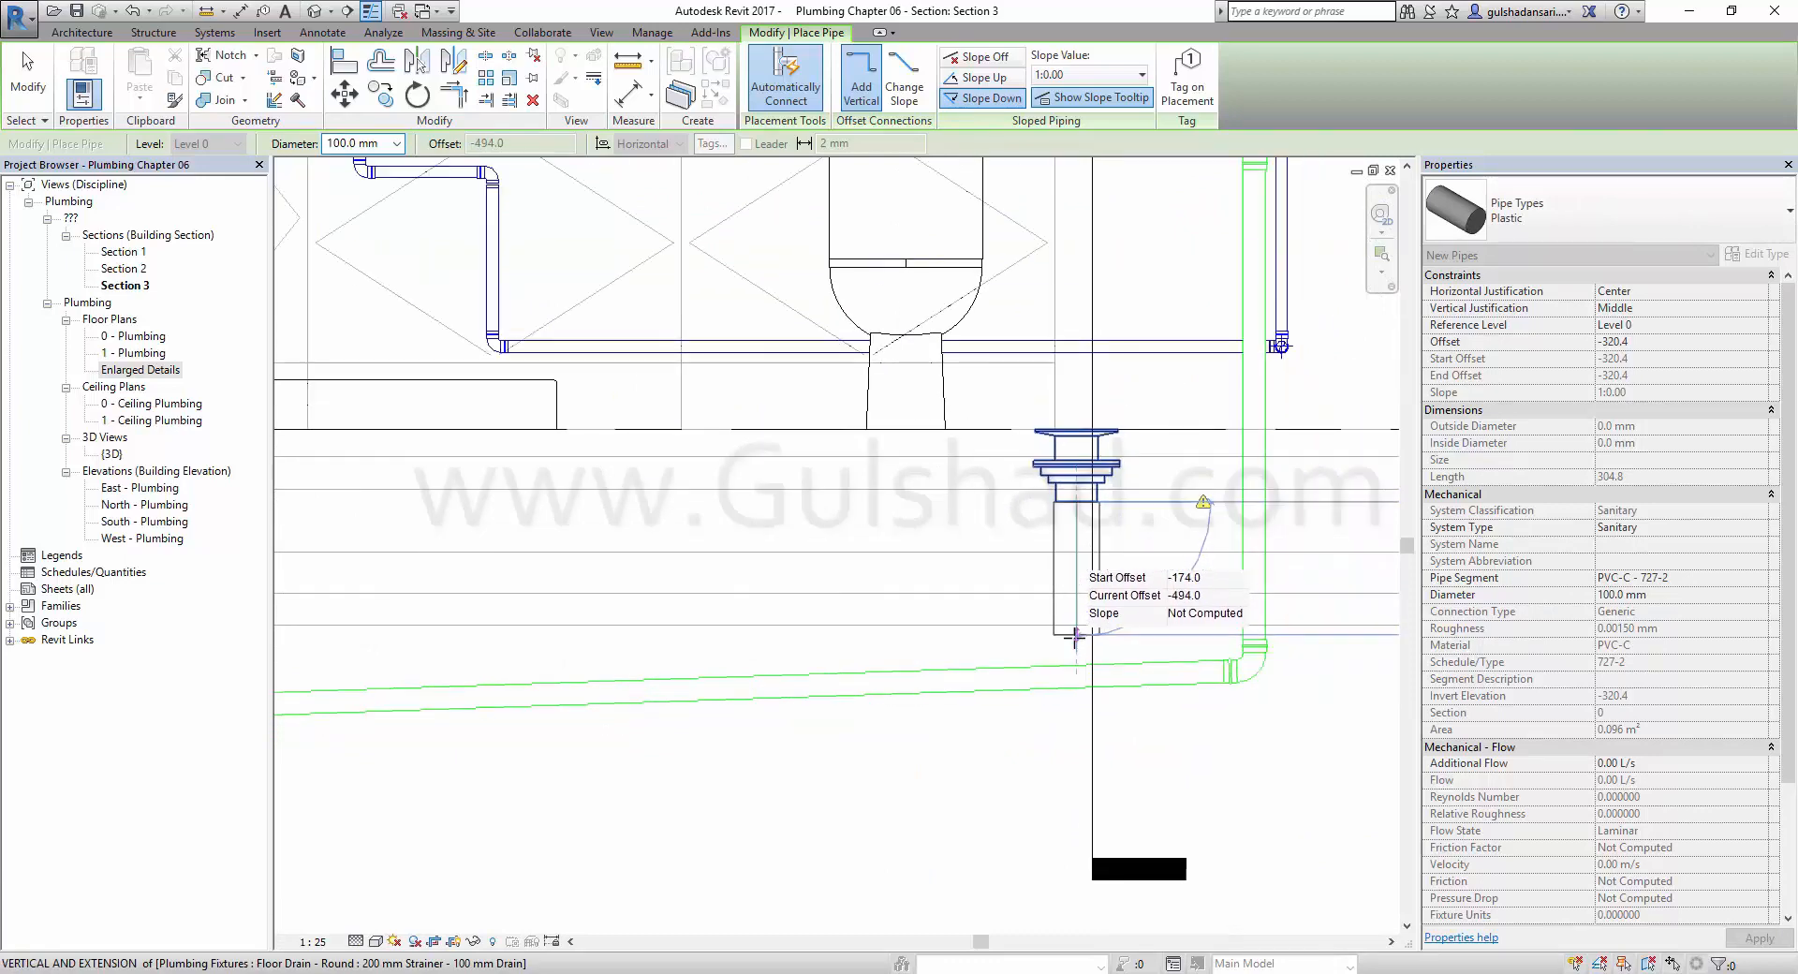
{"action": "middle_click_drag", "start_coordinate": [1074, 637], "coordinate": [1161, 497]}
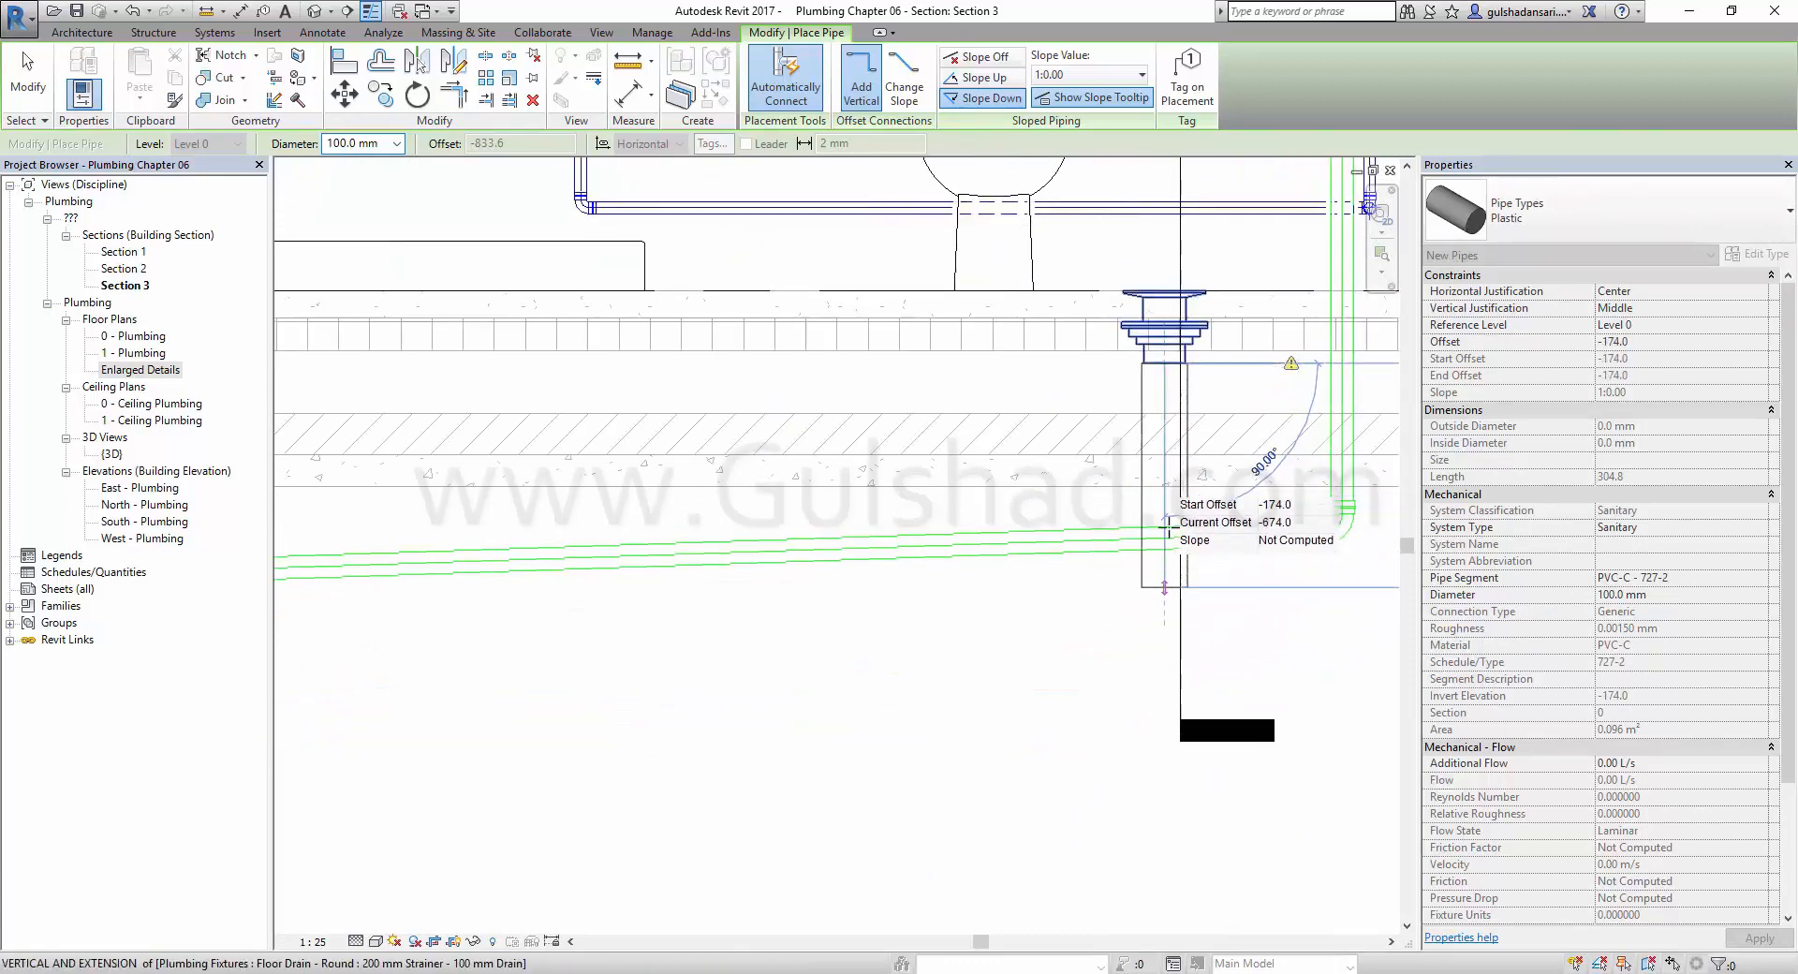
{"action": "middle_click_drag", "start_coordinate": [1196, 420], "coordinate": [1164, 489]}
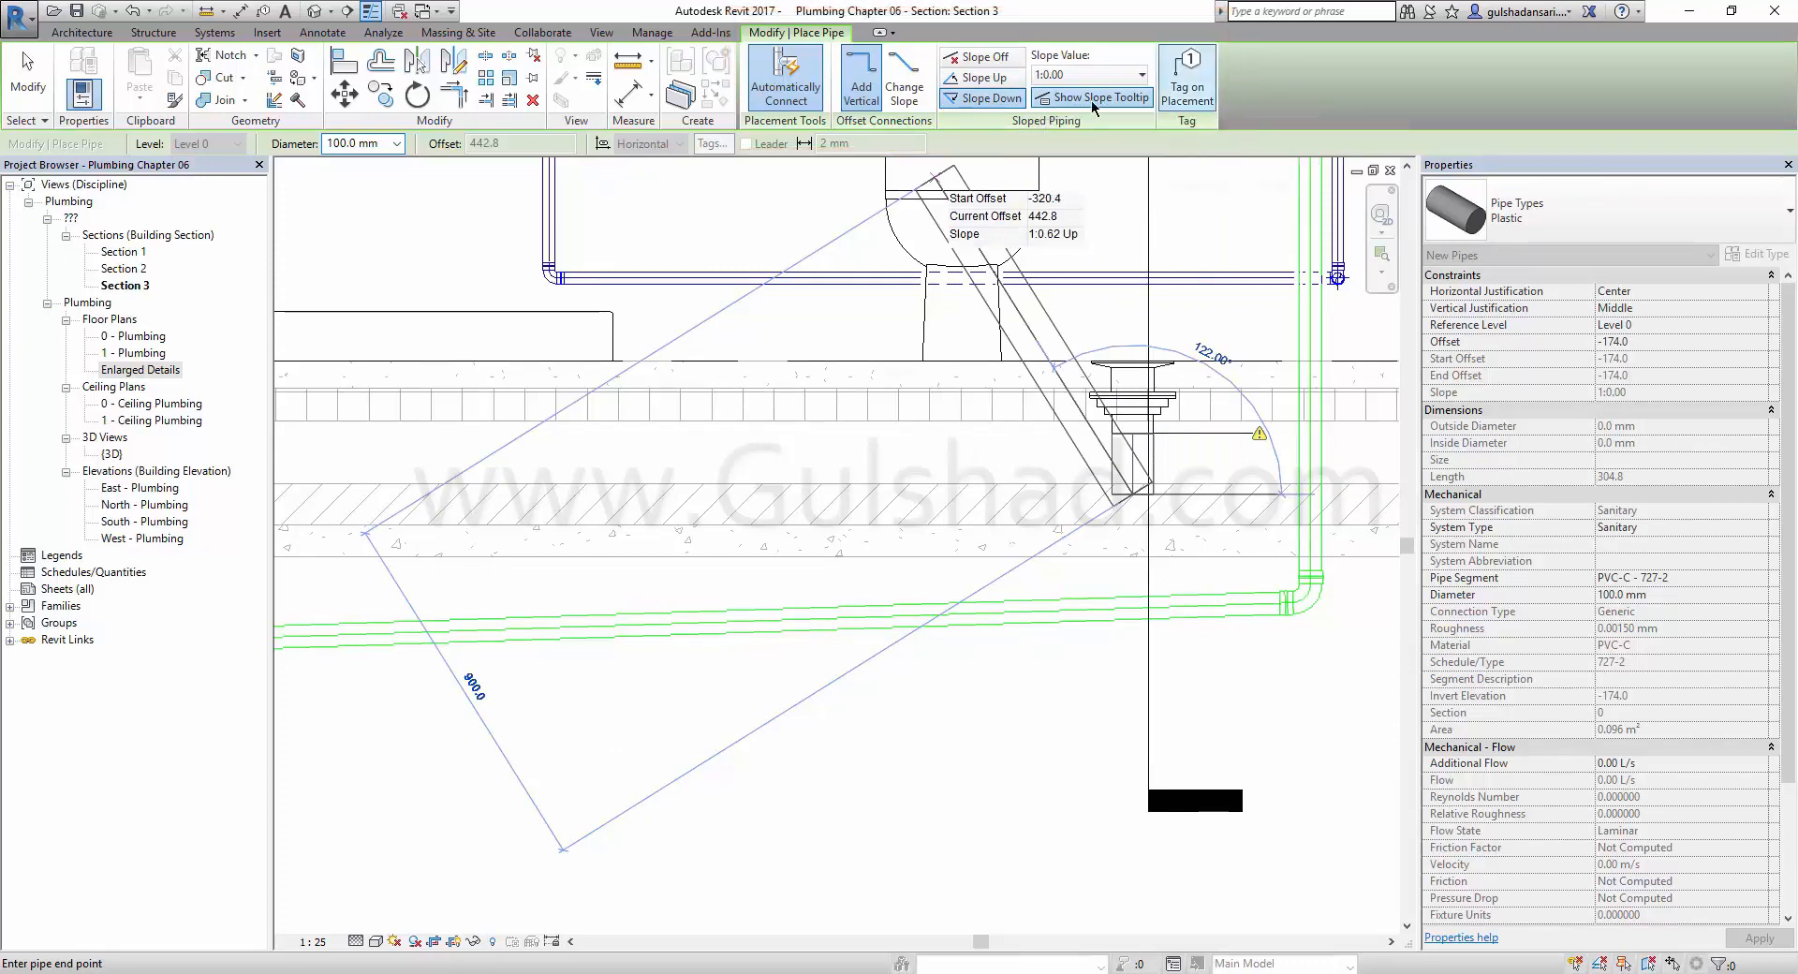
{"action": "scroll", "coordinate": [1153, 562], "scroll_direction": "up", "scroll_amount": 2}
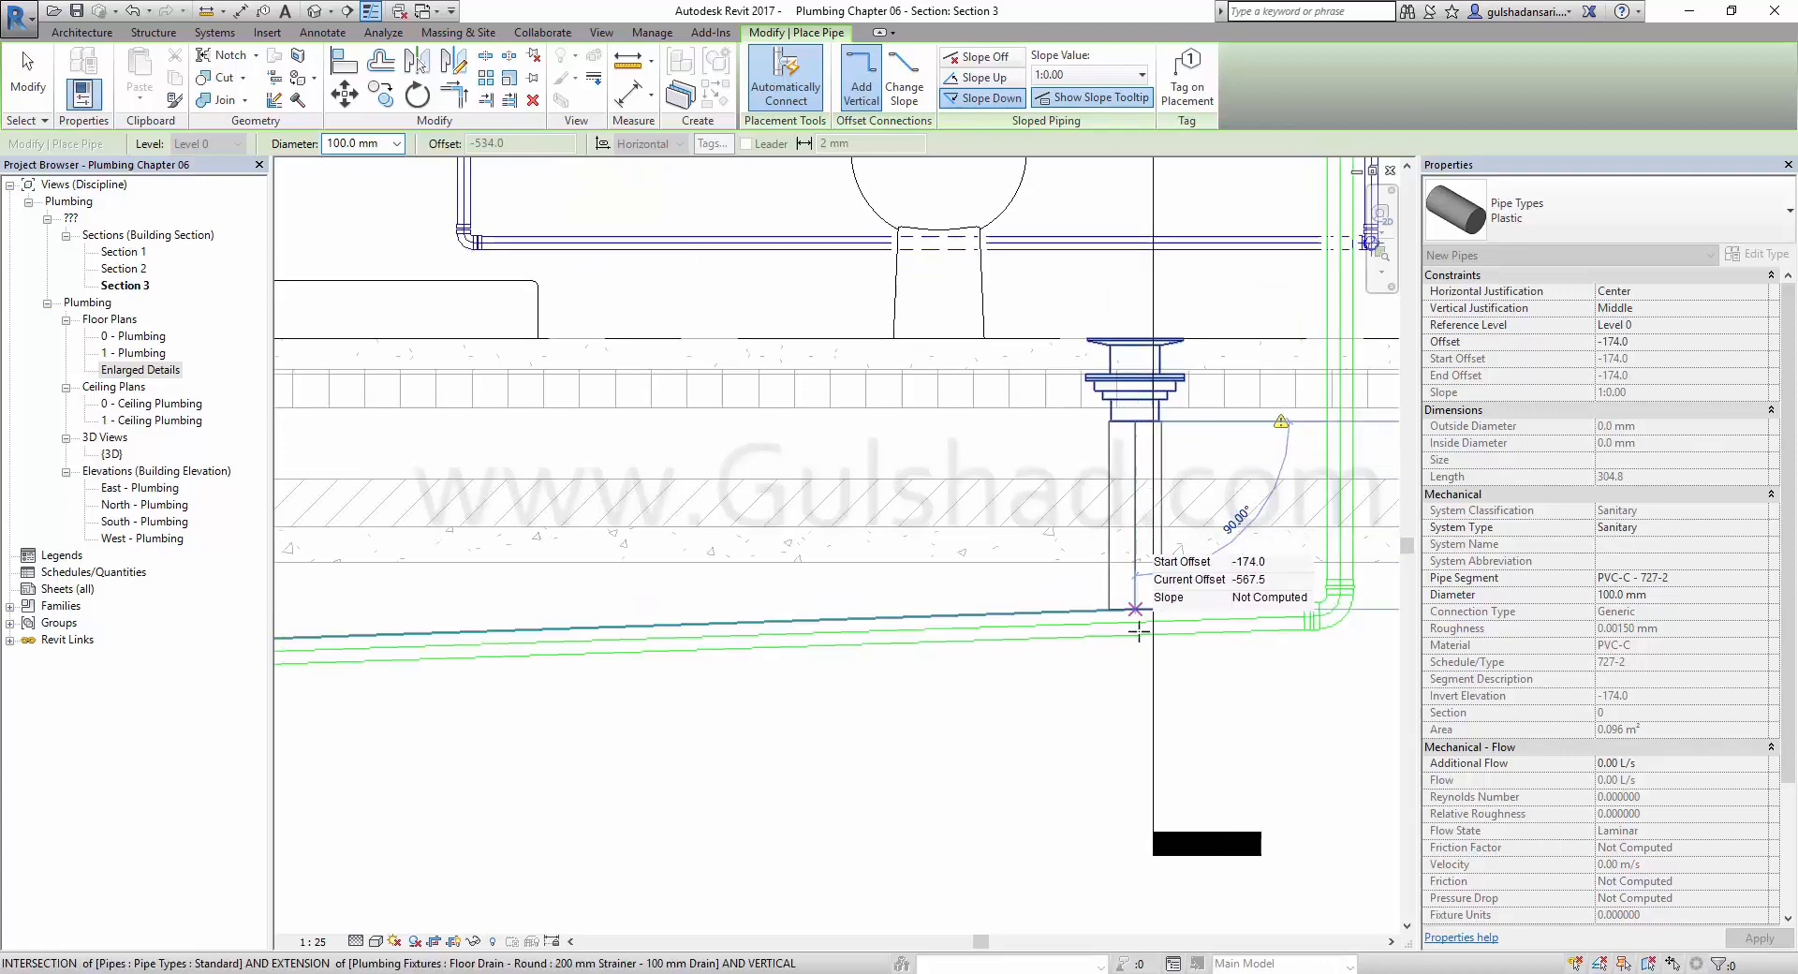
{"action": "left_click", "coordinate": [1136, 688]}
Continue the drain pipe horizontally for about 2440 mm toward the free end of the washbasin waste pipe, and end the pipe placement.
{"action": "scroll", "coordinate": [964, 708], "scroll_direction": "down", "scroll_amount": 2}
{"action": "scroll", "coordinate": [844, 730], "scroll_direction": "down", "scroll_amount": 1}
{"action": "middle_click_drag", "start_coordinate": [829, 738], "coordinate": [930, 636]}
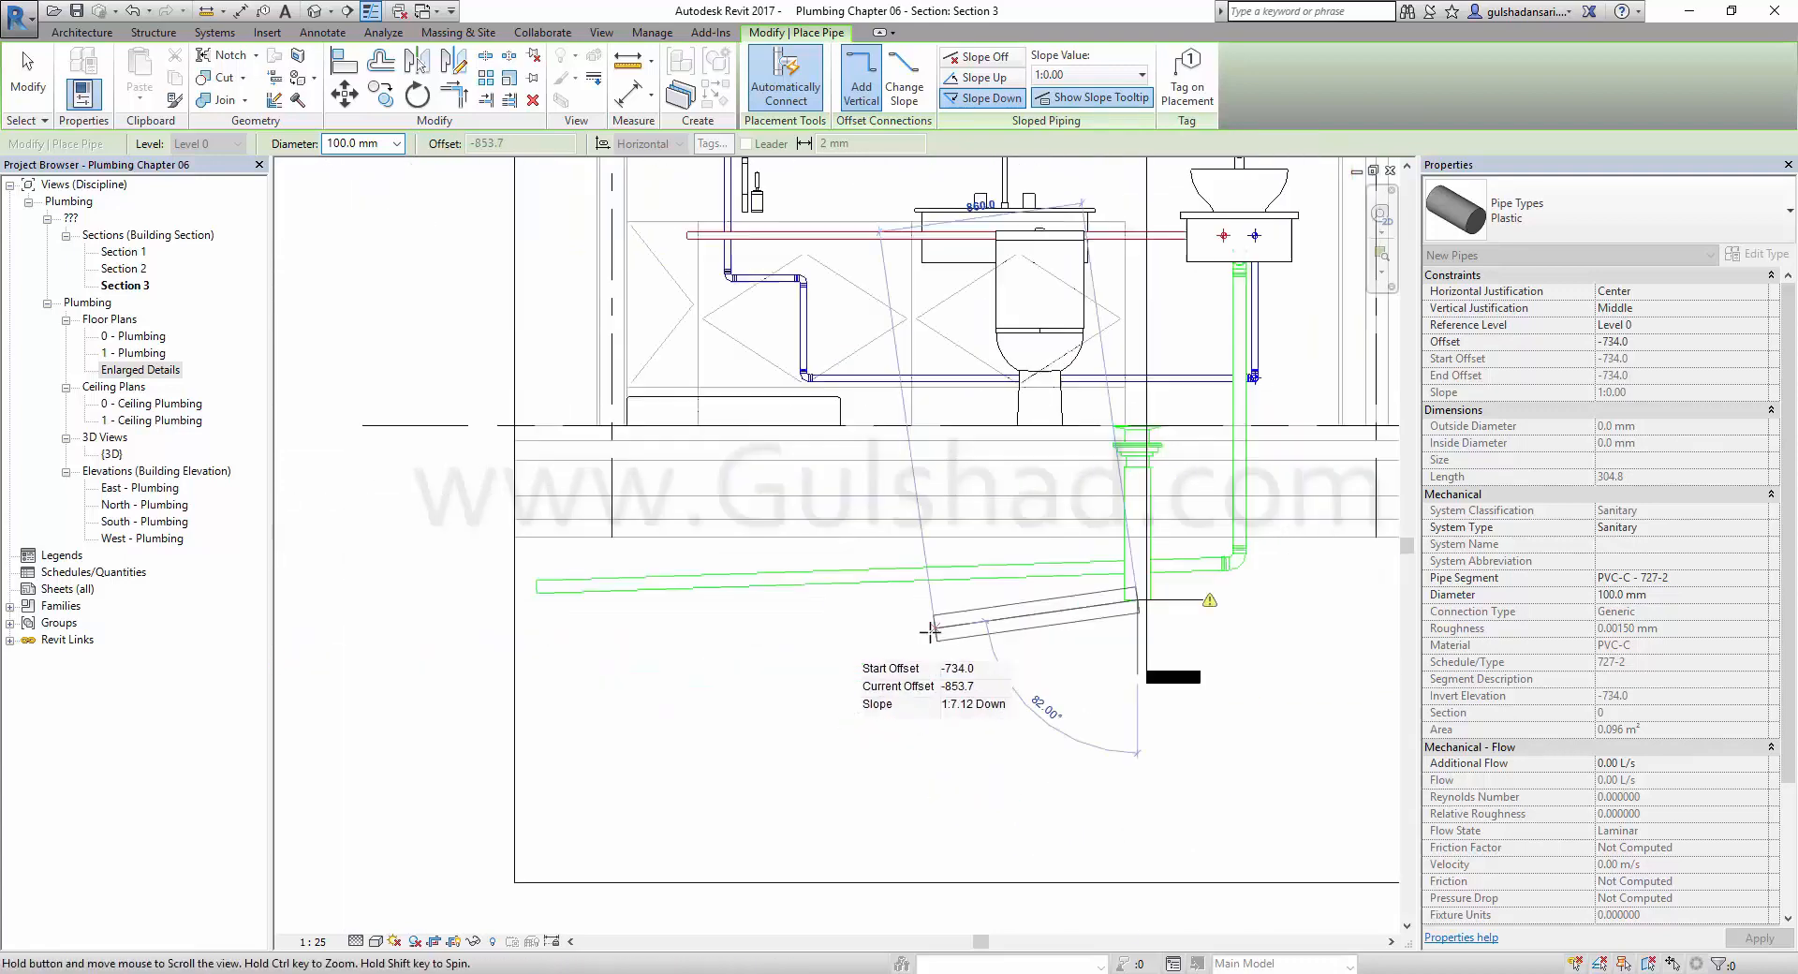
{"action": "left_click", "coordinate": [540, 610]}
{"action": "key", "text": "Escape"}
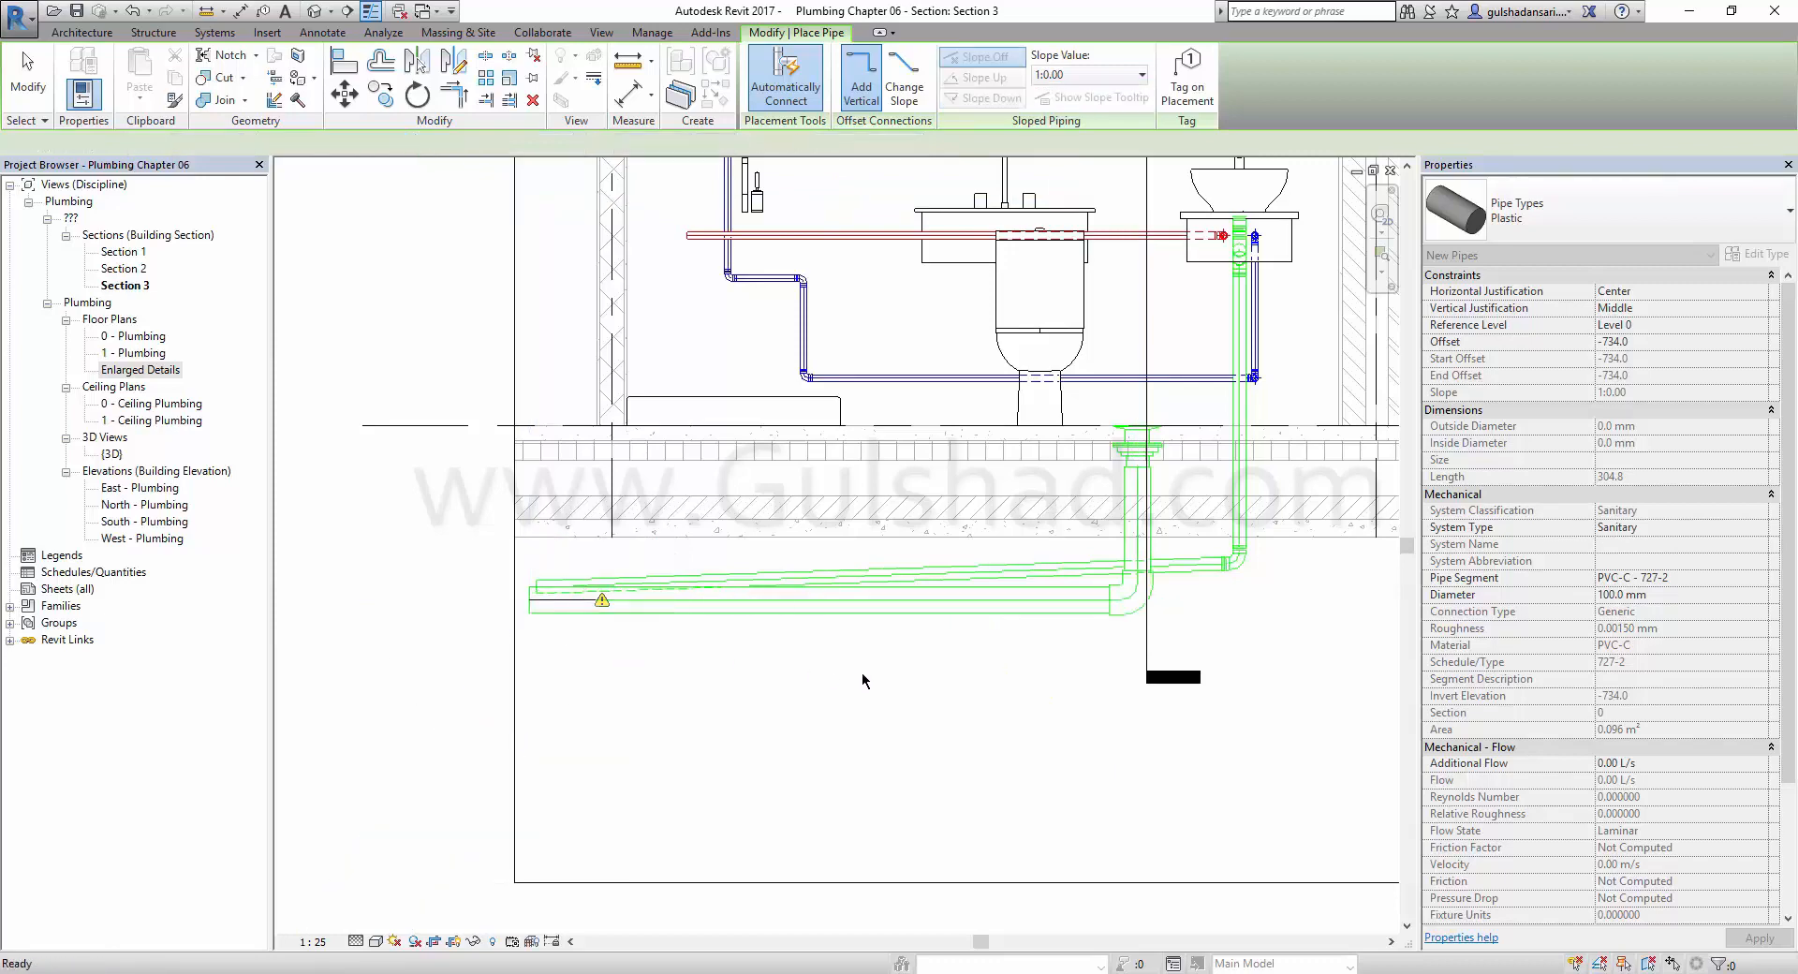
{"action": "key", "text": "Escape"}
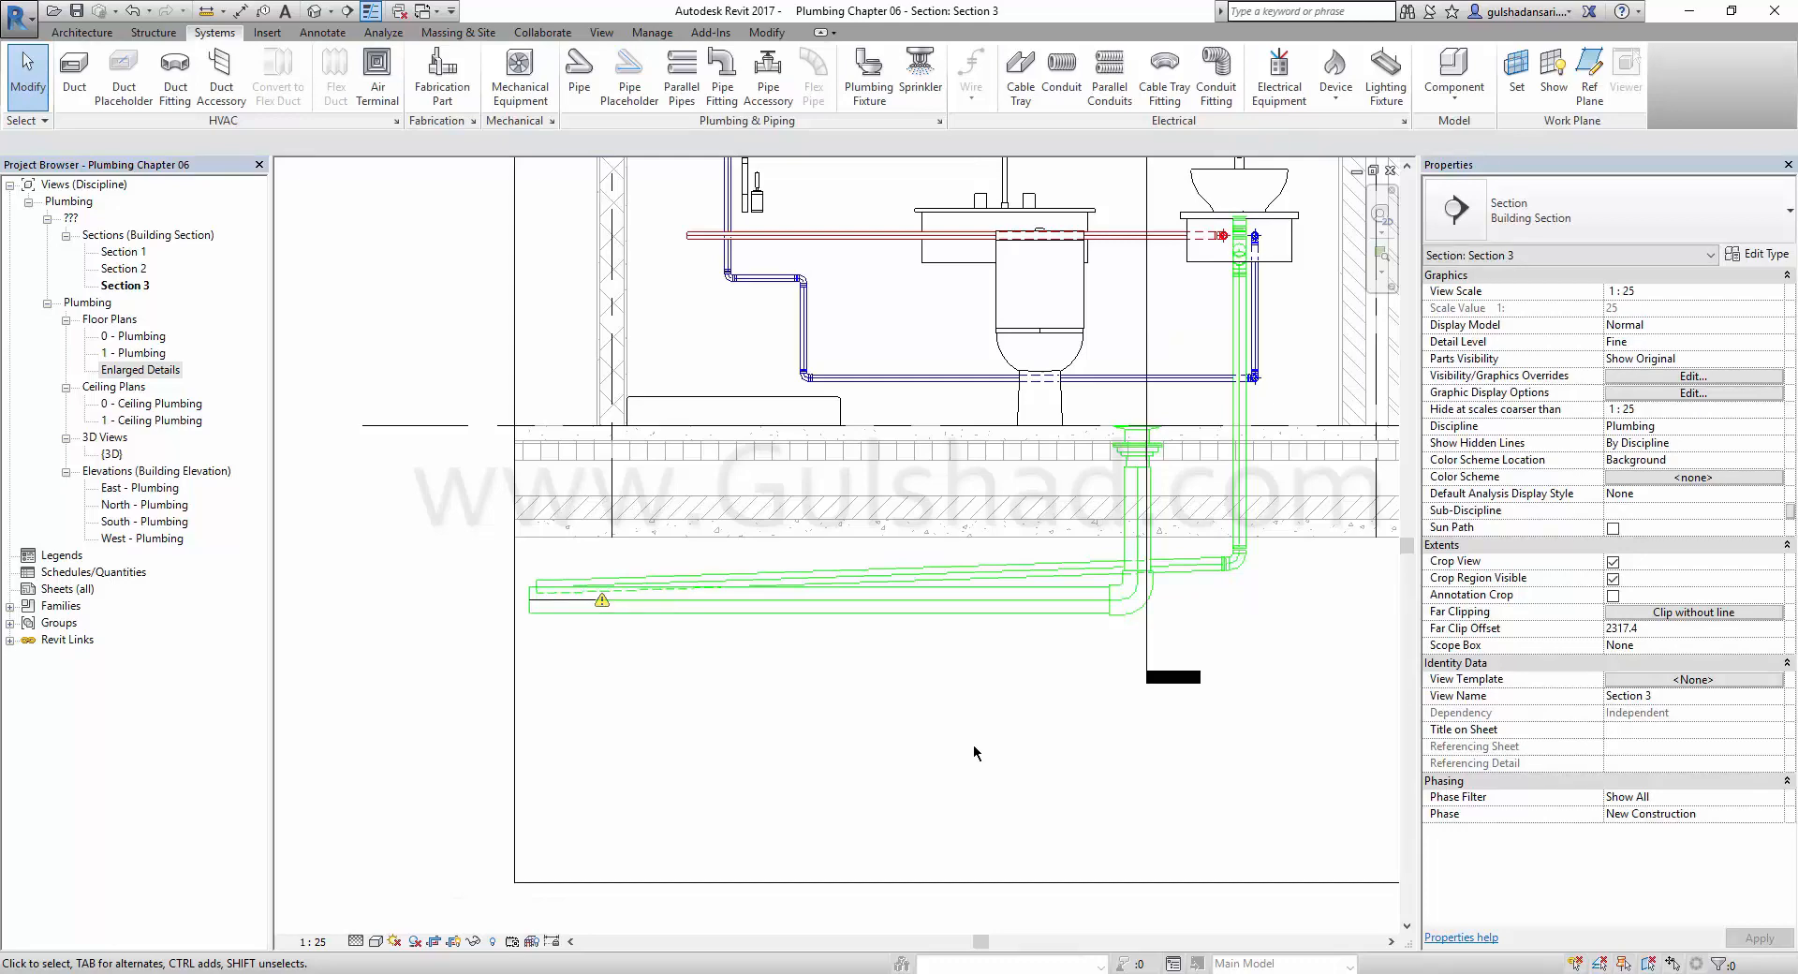
Examine the horizontal drain pipe's end offsets and where it meets the washbasin waste pipe.
{"action": "left_click", "coordinate": [921, 608]}
{"action": "scroll", "coordinate": [805, 661], "scroll_direction": "up", "scroll_amount": 2}
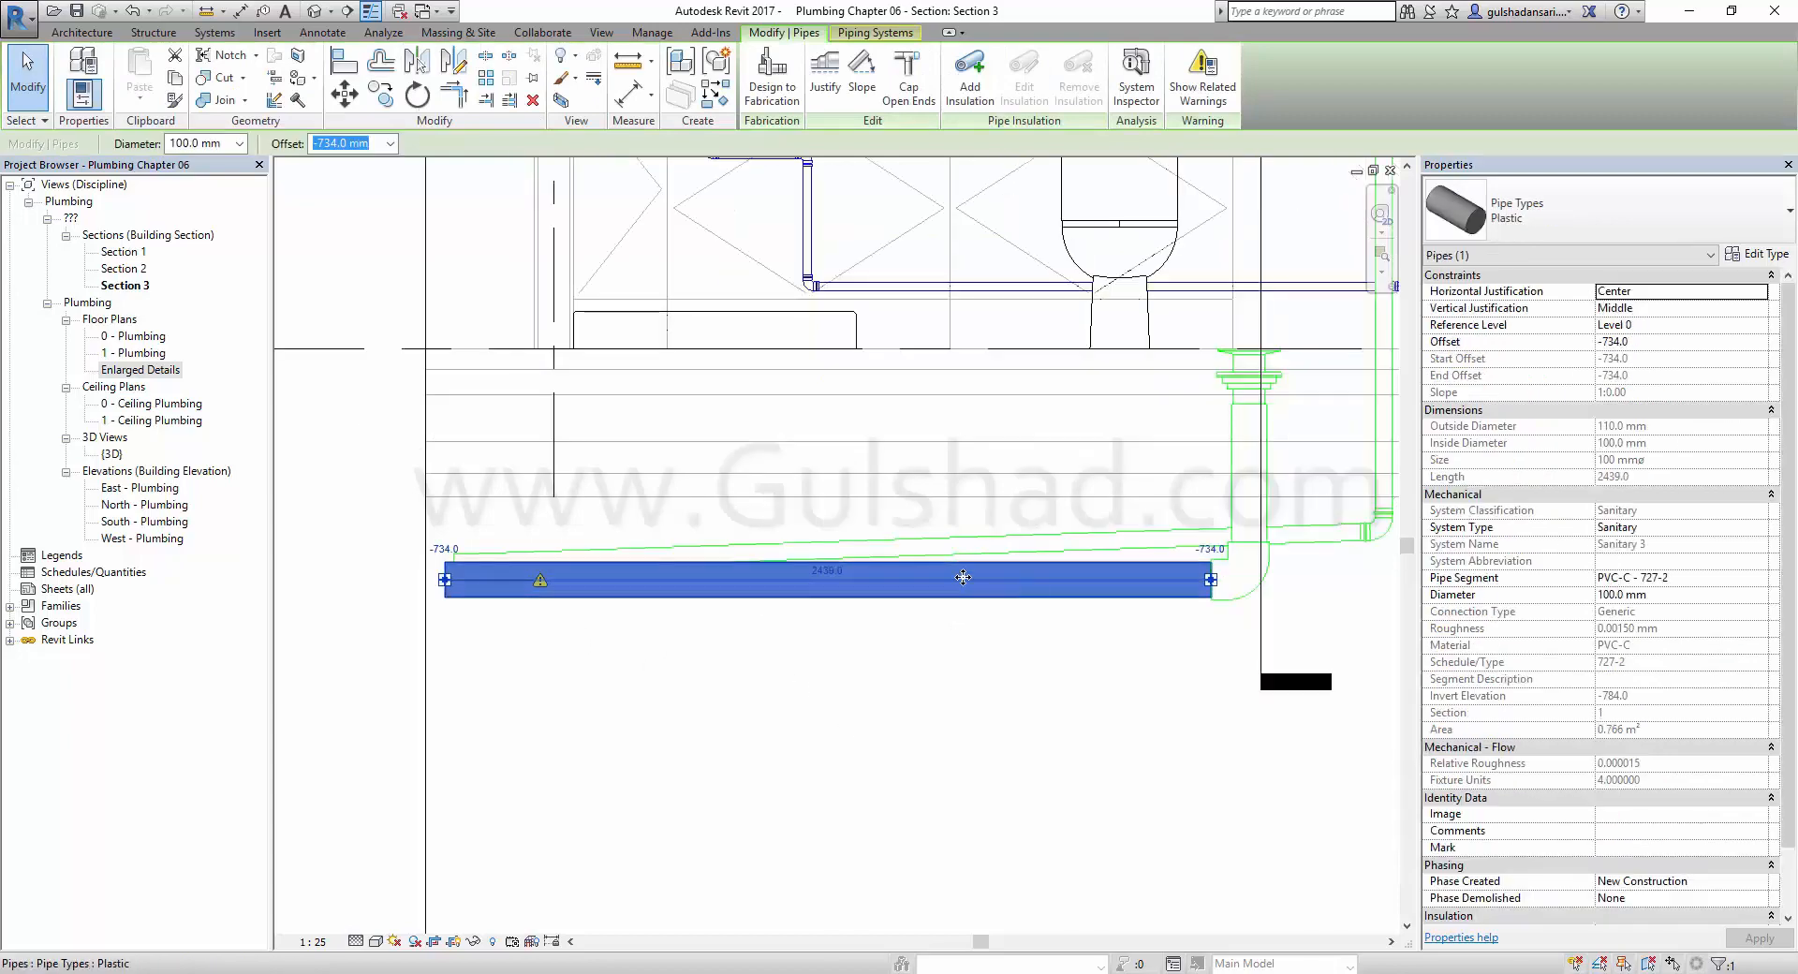
{"action": "scroll", "coordinate": [847, 580], "scroll_direction": "up", "scroll_amount": 3}
{"action": "scroll", "coordinate": [815, 637], "scroll_direction": "down", "scroll_amount": 4}
{"action": "left_click", "coordinate": [760, 680]}
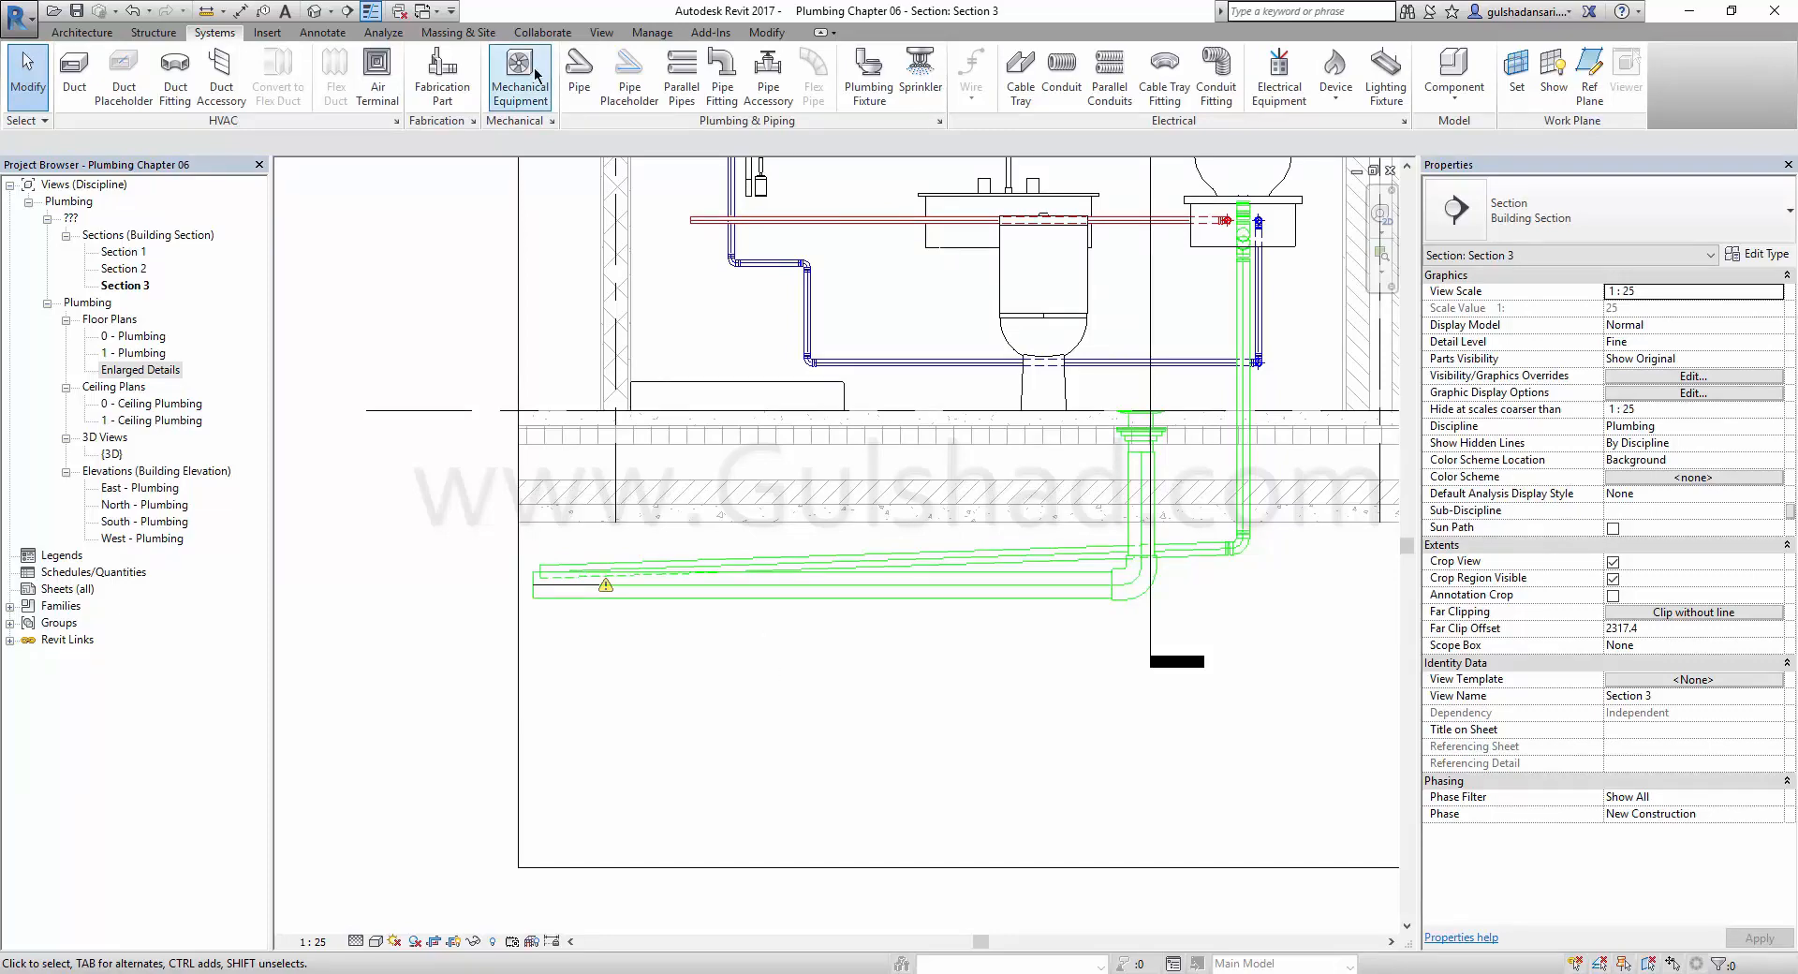
Open the project units and switch them to the Piping discipline.
{"action": "left_click", "coordinate": [652, 33]}
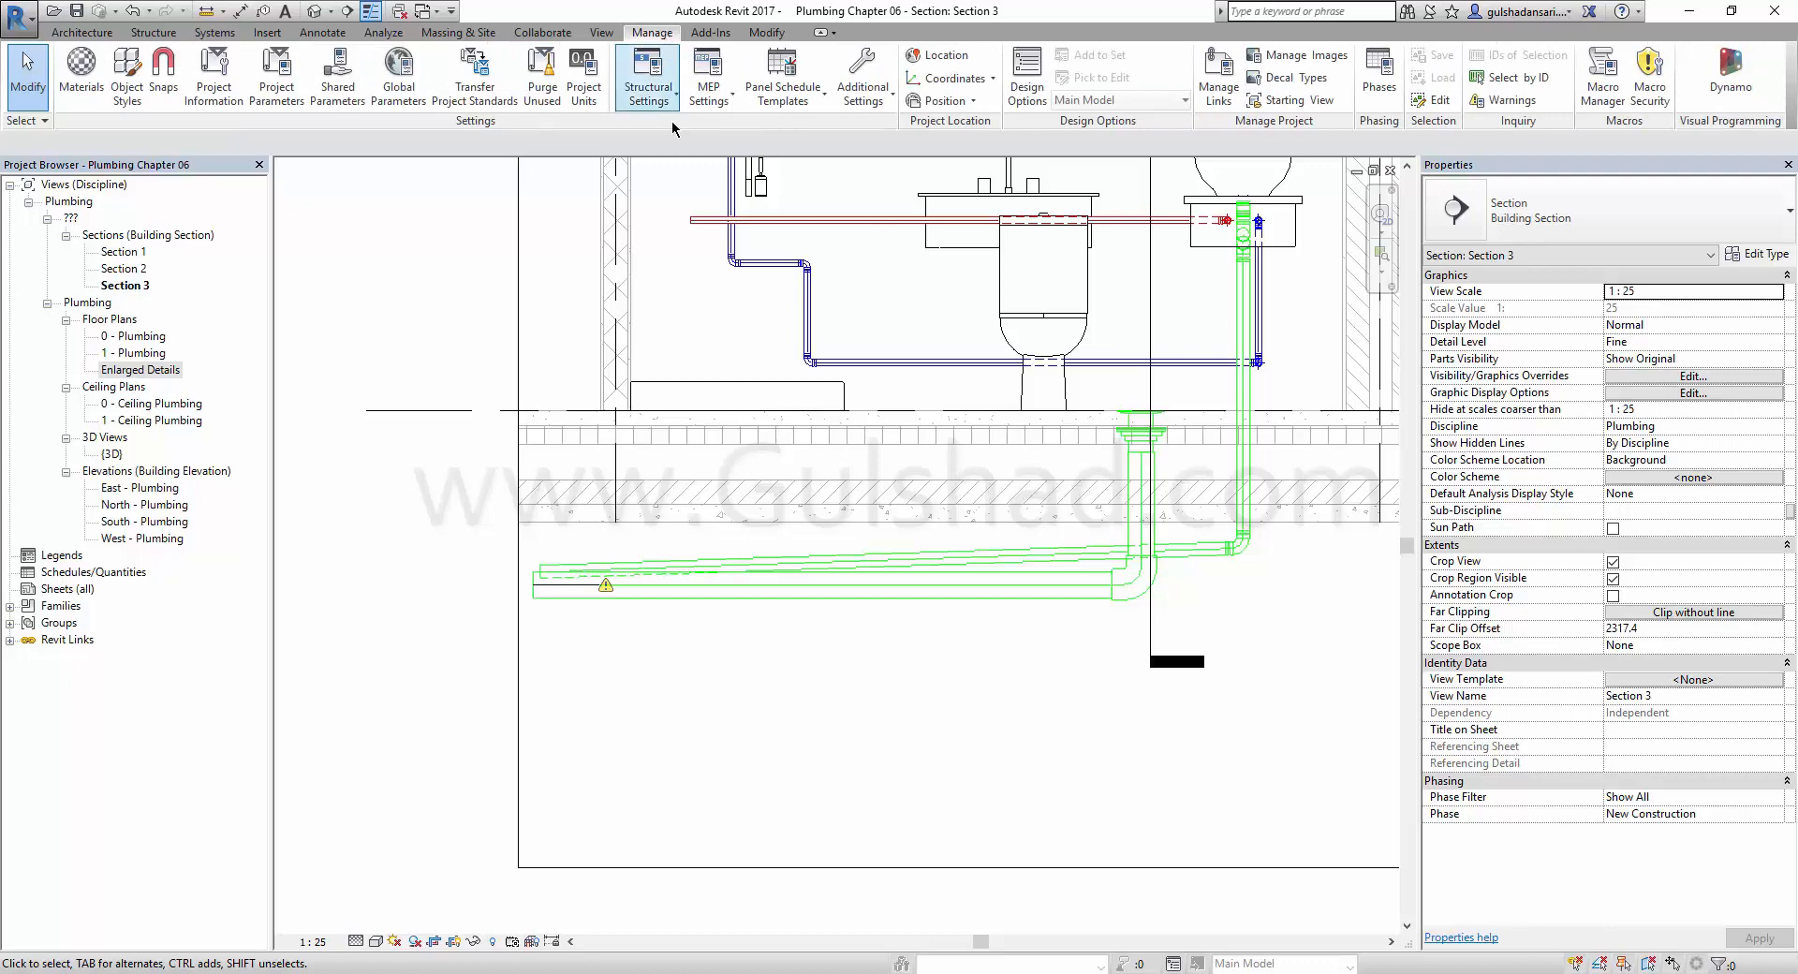
{"action": "left_click", "coordinate": [567, 112]}
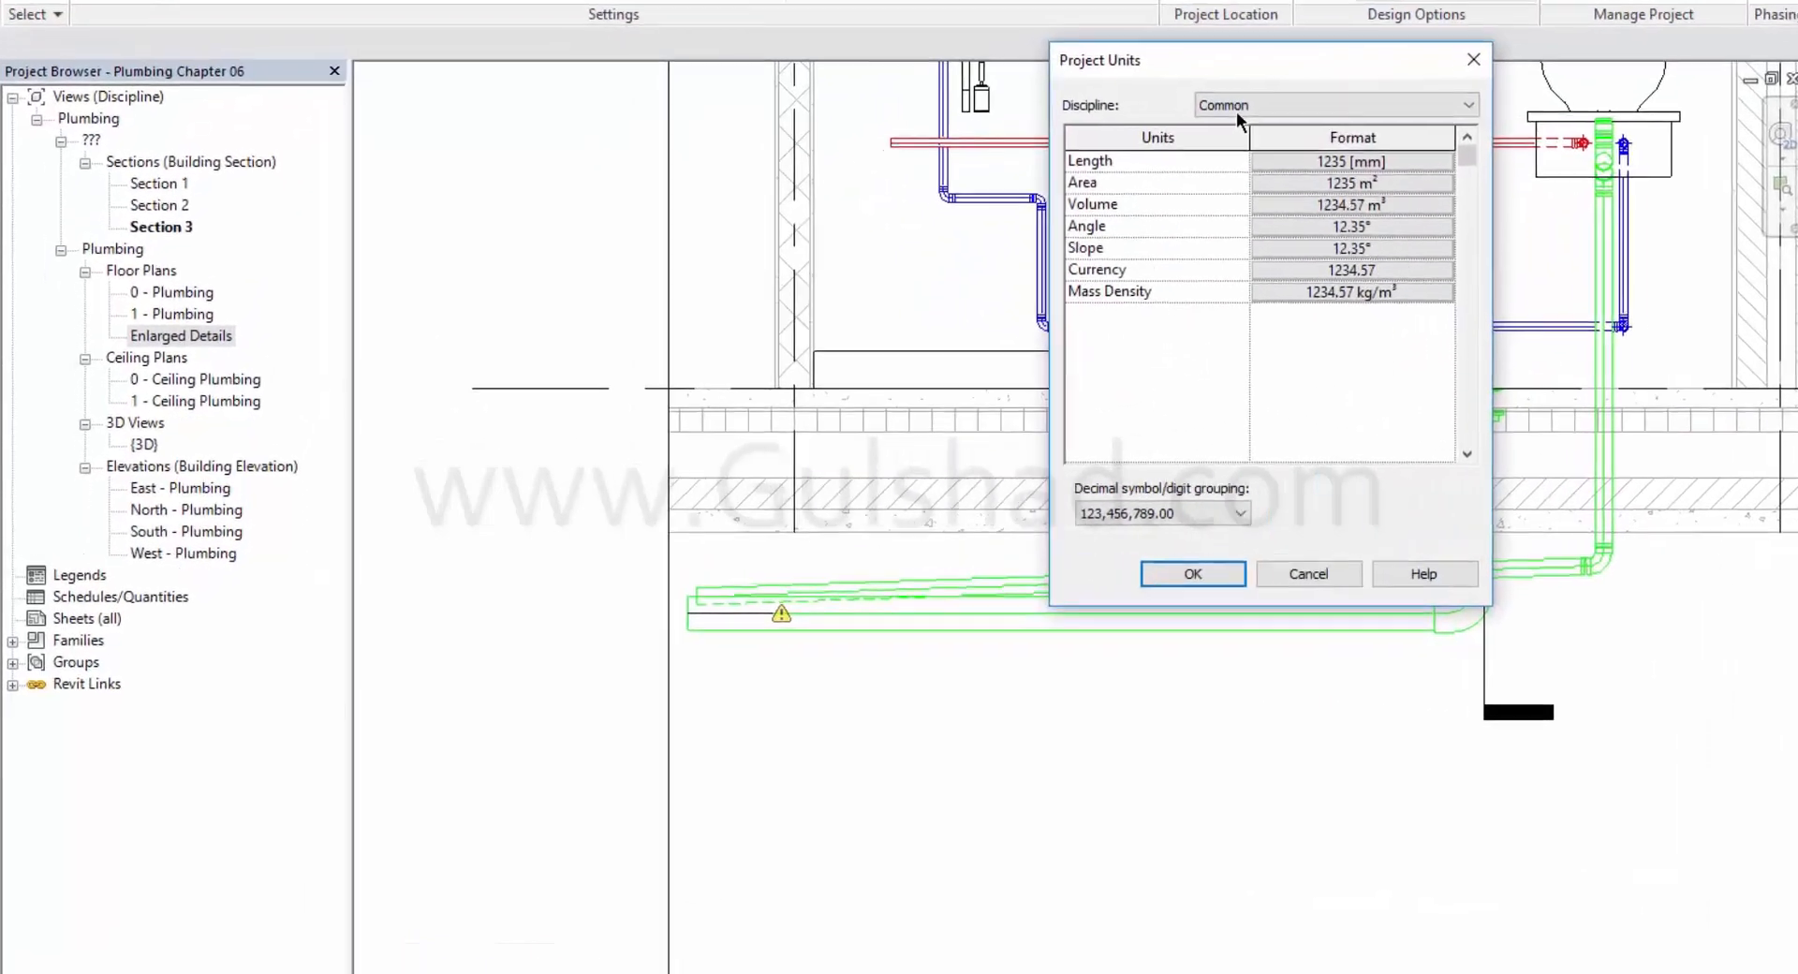
{"action": "left_click", "coordinate": [950, 192]}
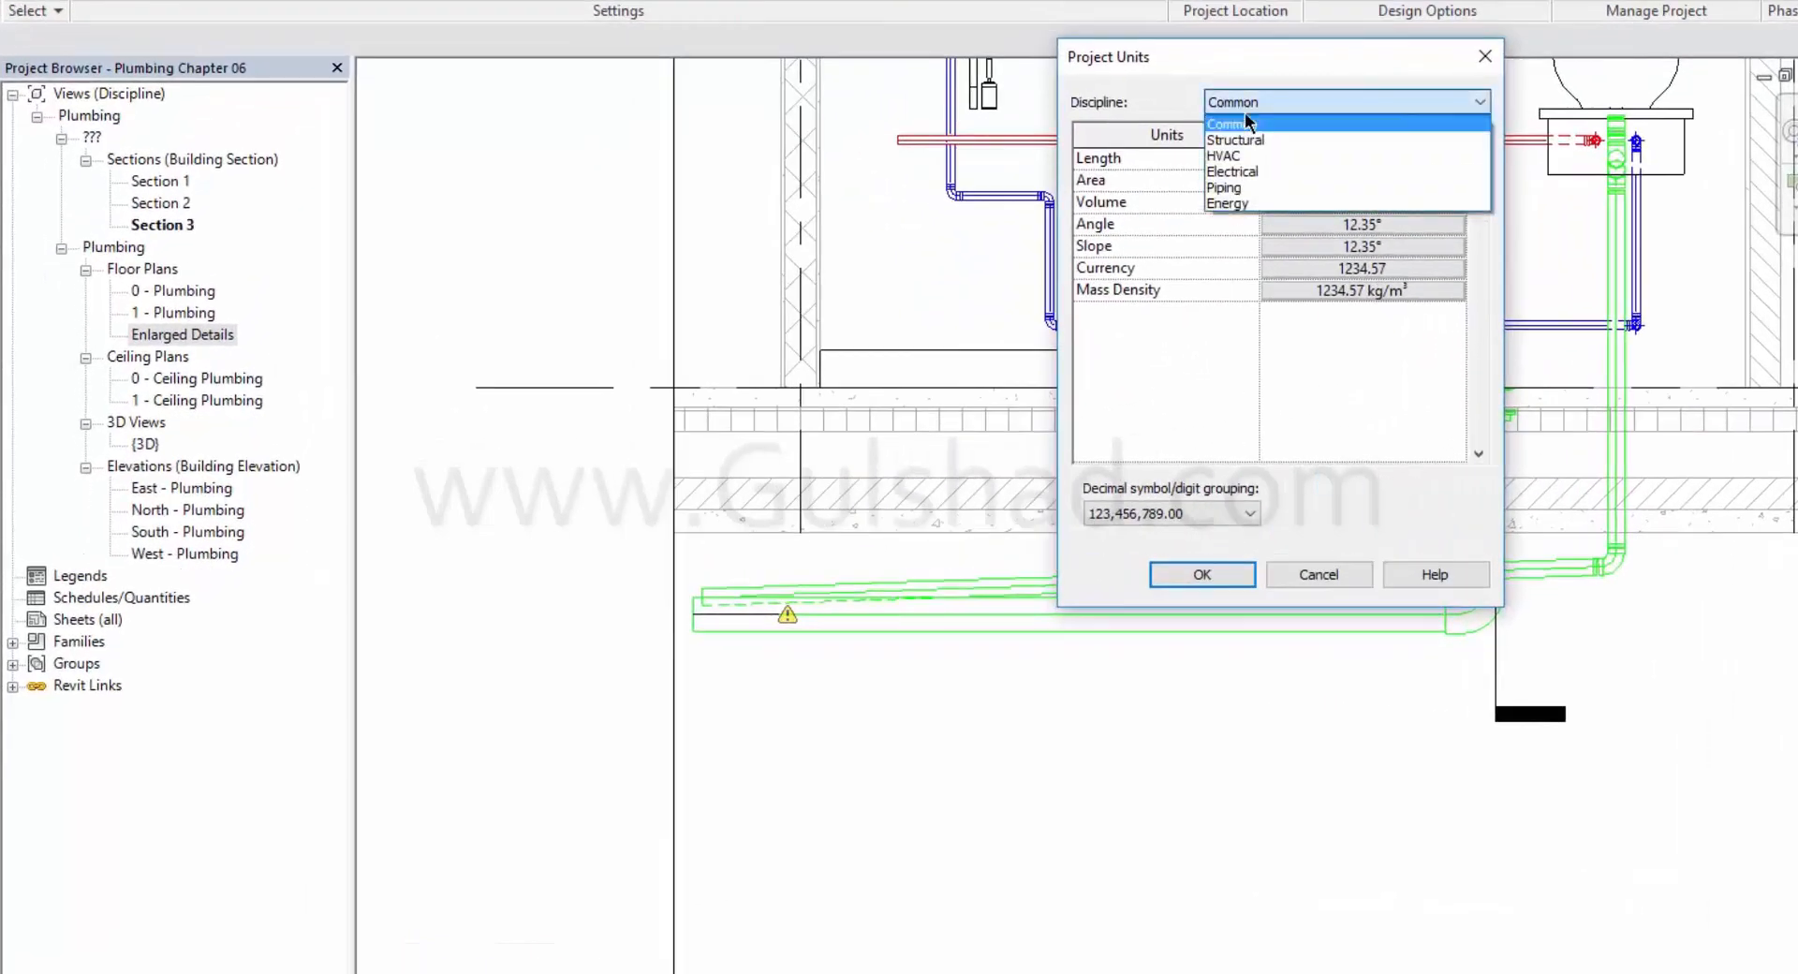
{"action": "left_click", "coordinate": [1263, 193]}
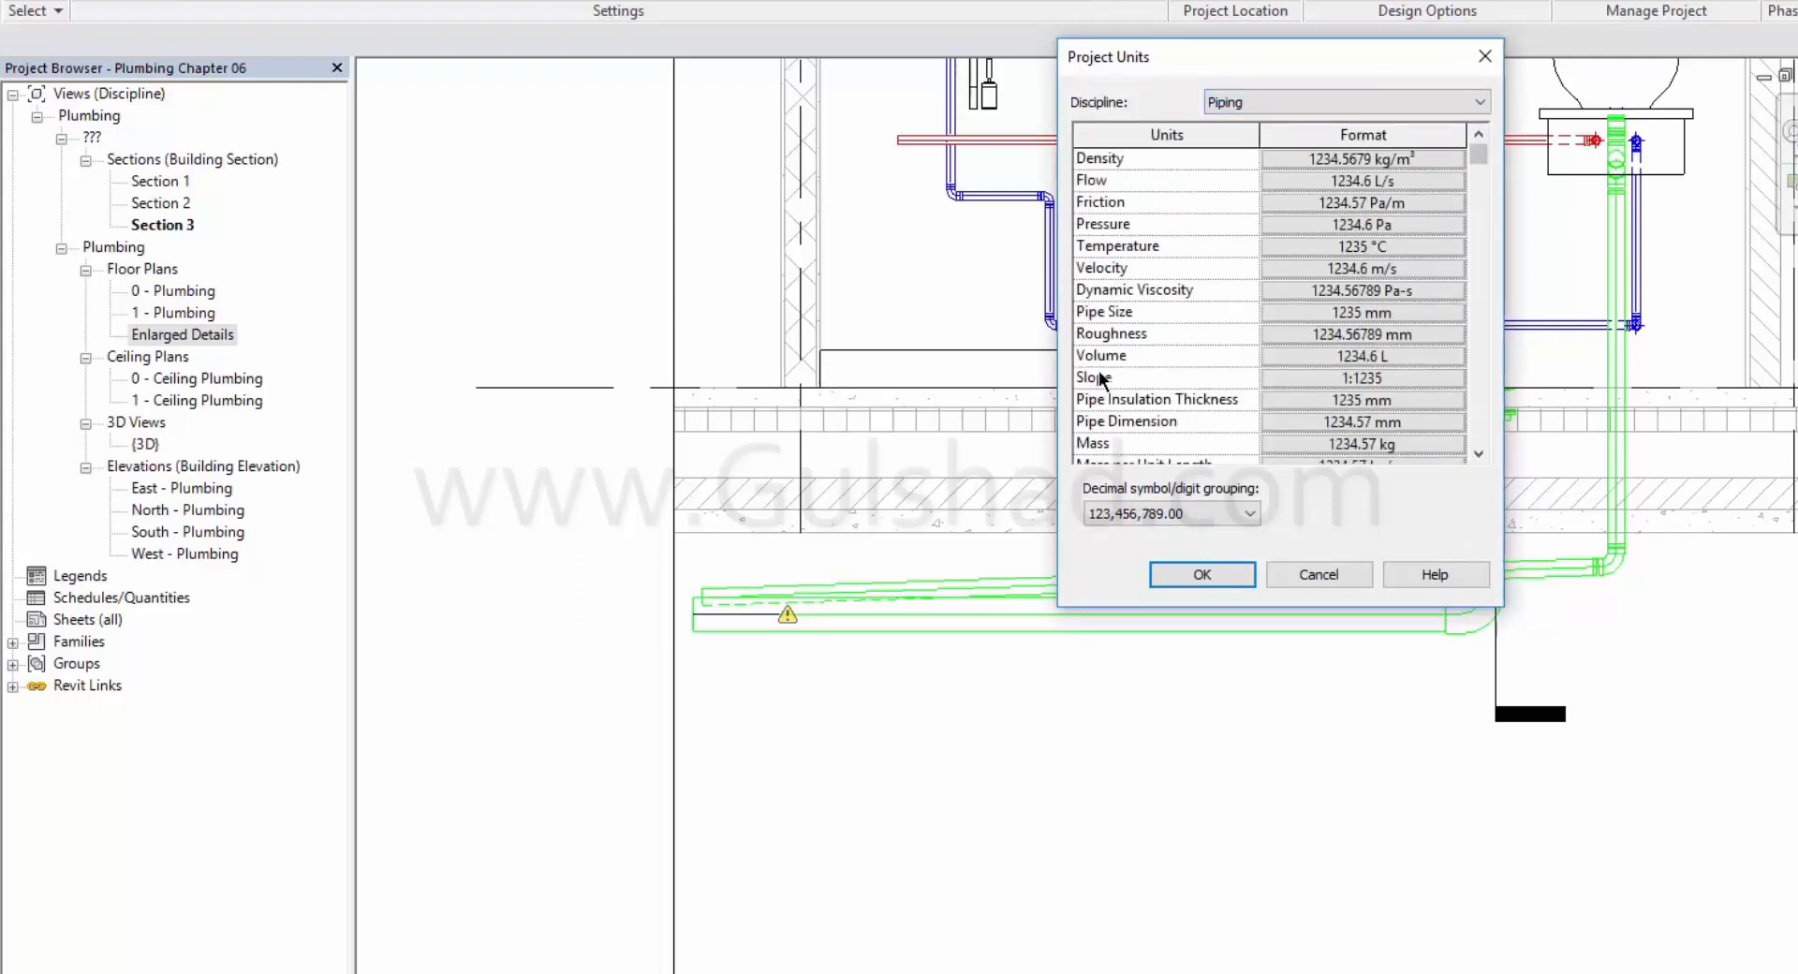
Format the piping Slope unit as Percentage with 0 decimal places and apply the project units.
{"action": "left_click", "coordinate": [1298, 377]}
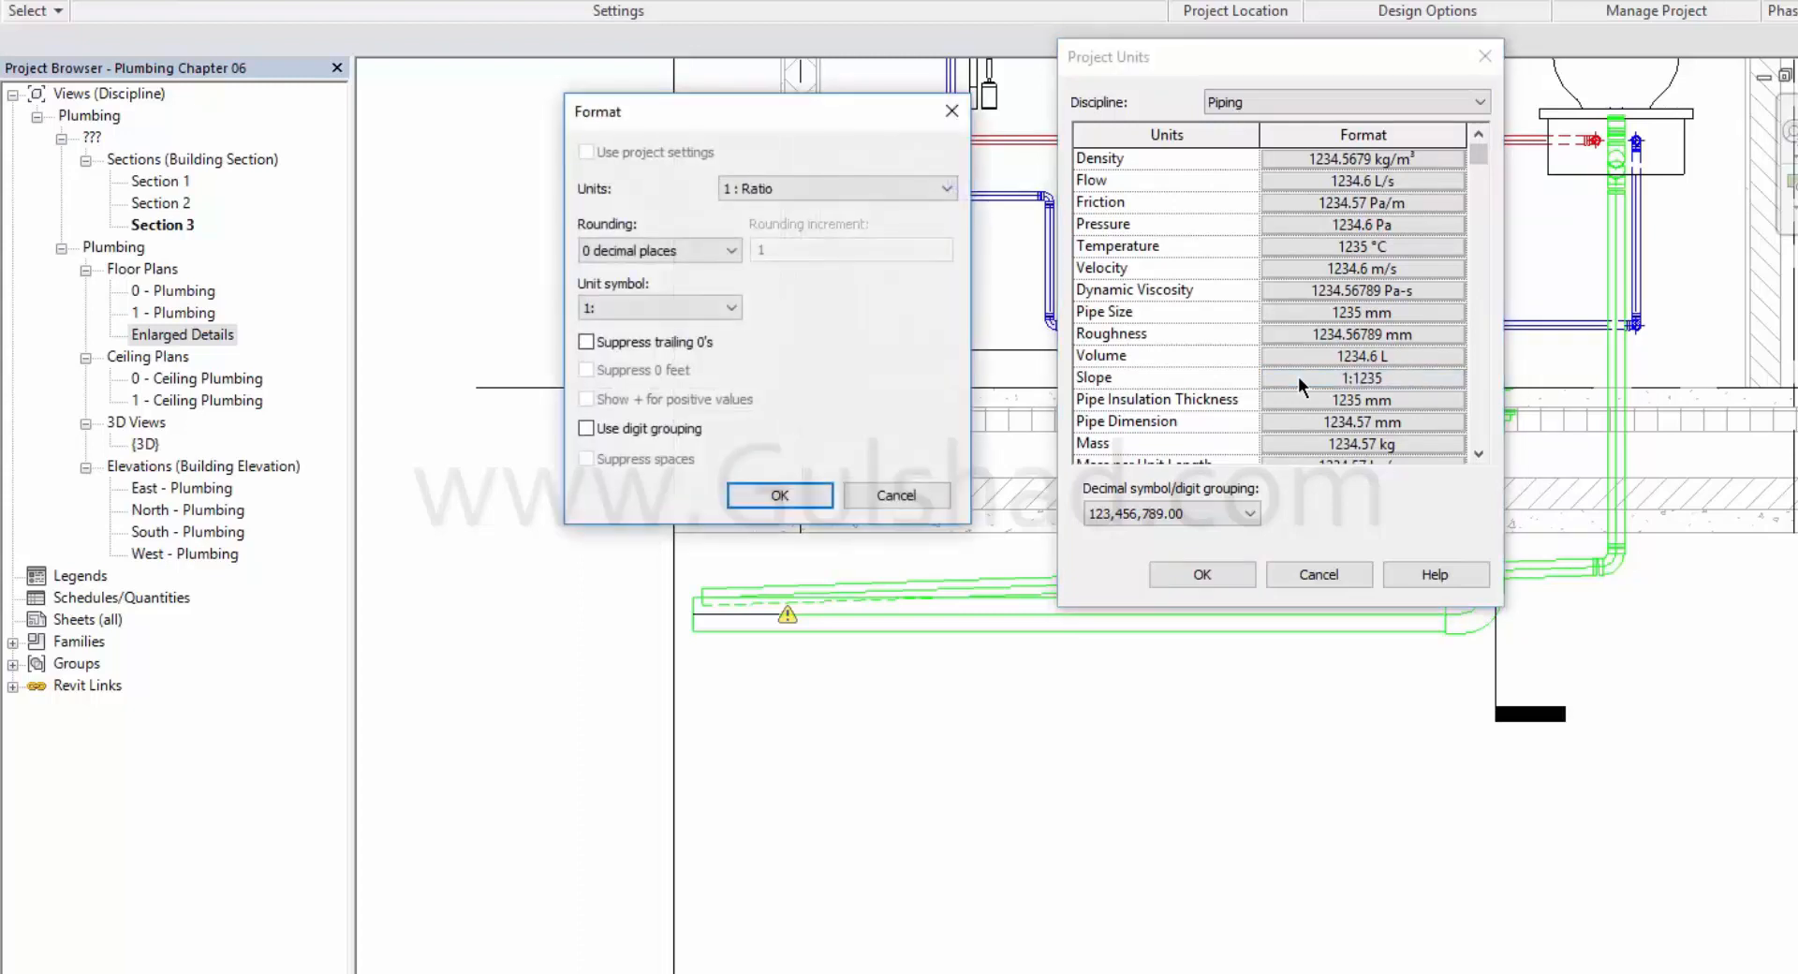
{"action": "left_click_drag", "start_coordinate": [734, 116], "coordinate": [799, 132]}
{"action": "left_click", "coordinate": [824, 212]}
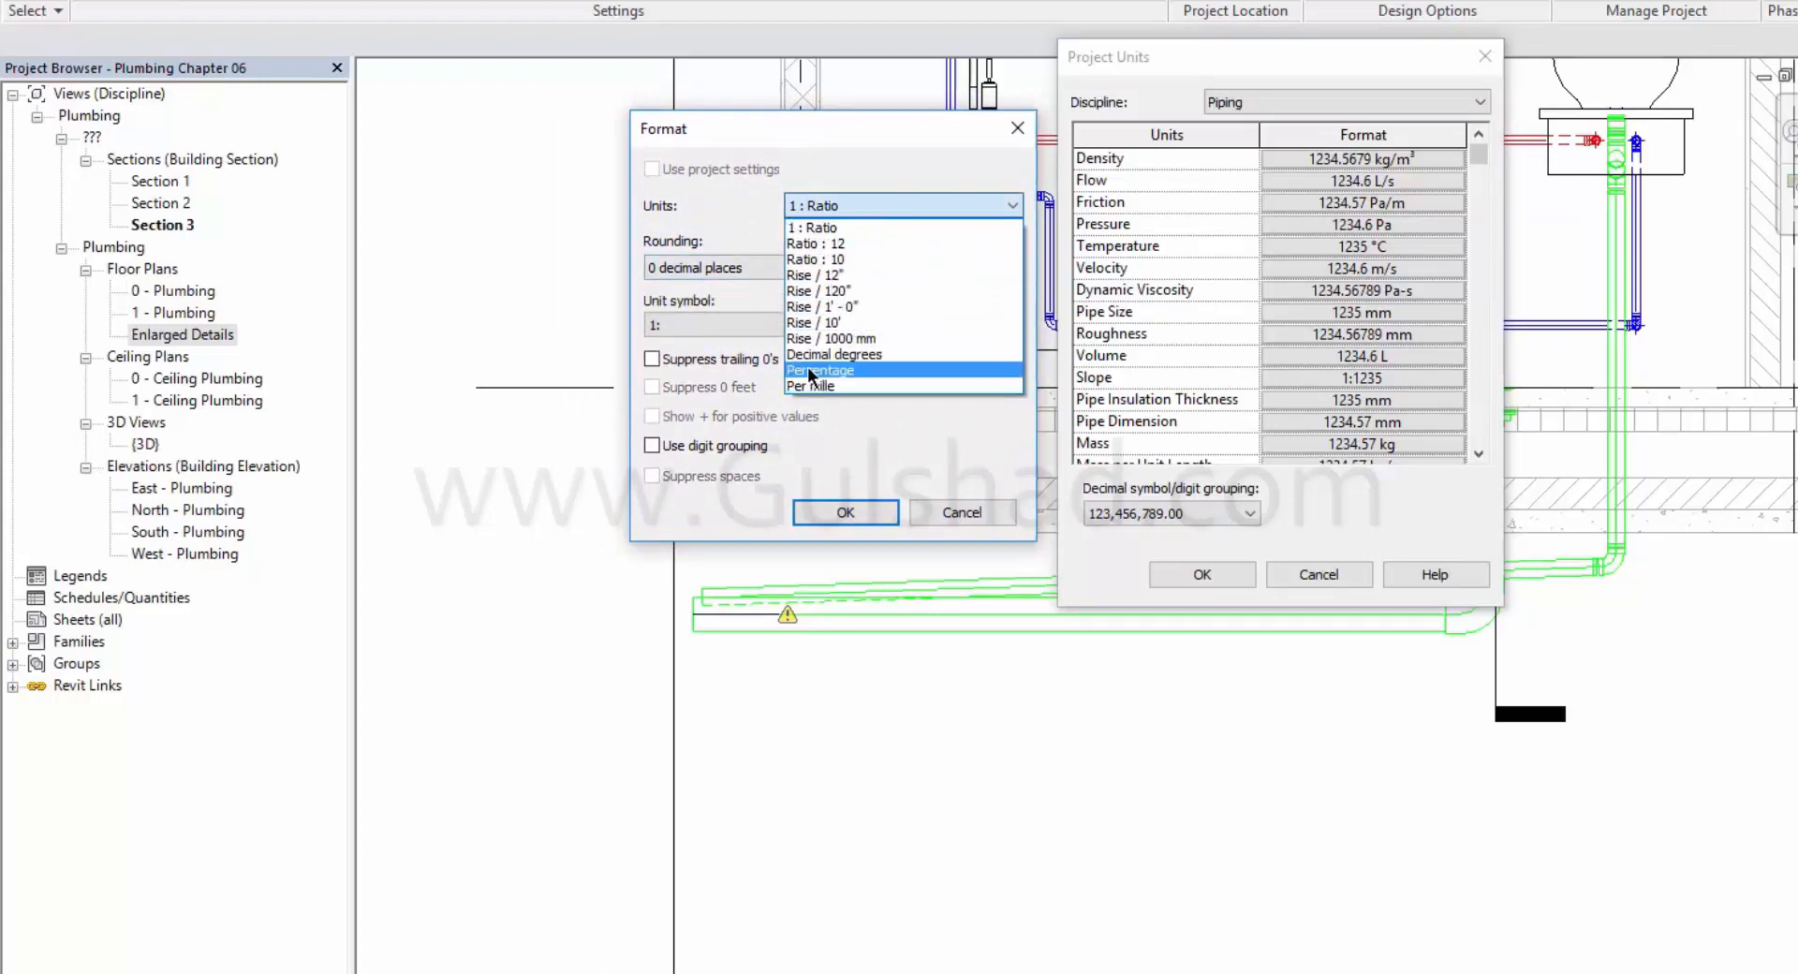
{"action": "left_click", "coordinate": [875, 371]}
{"action": "left_click", "coordinate": [733, 269]}
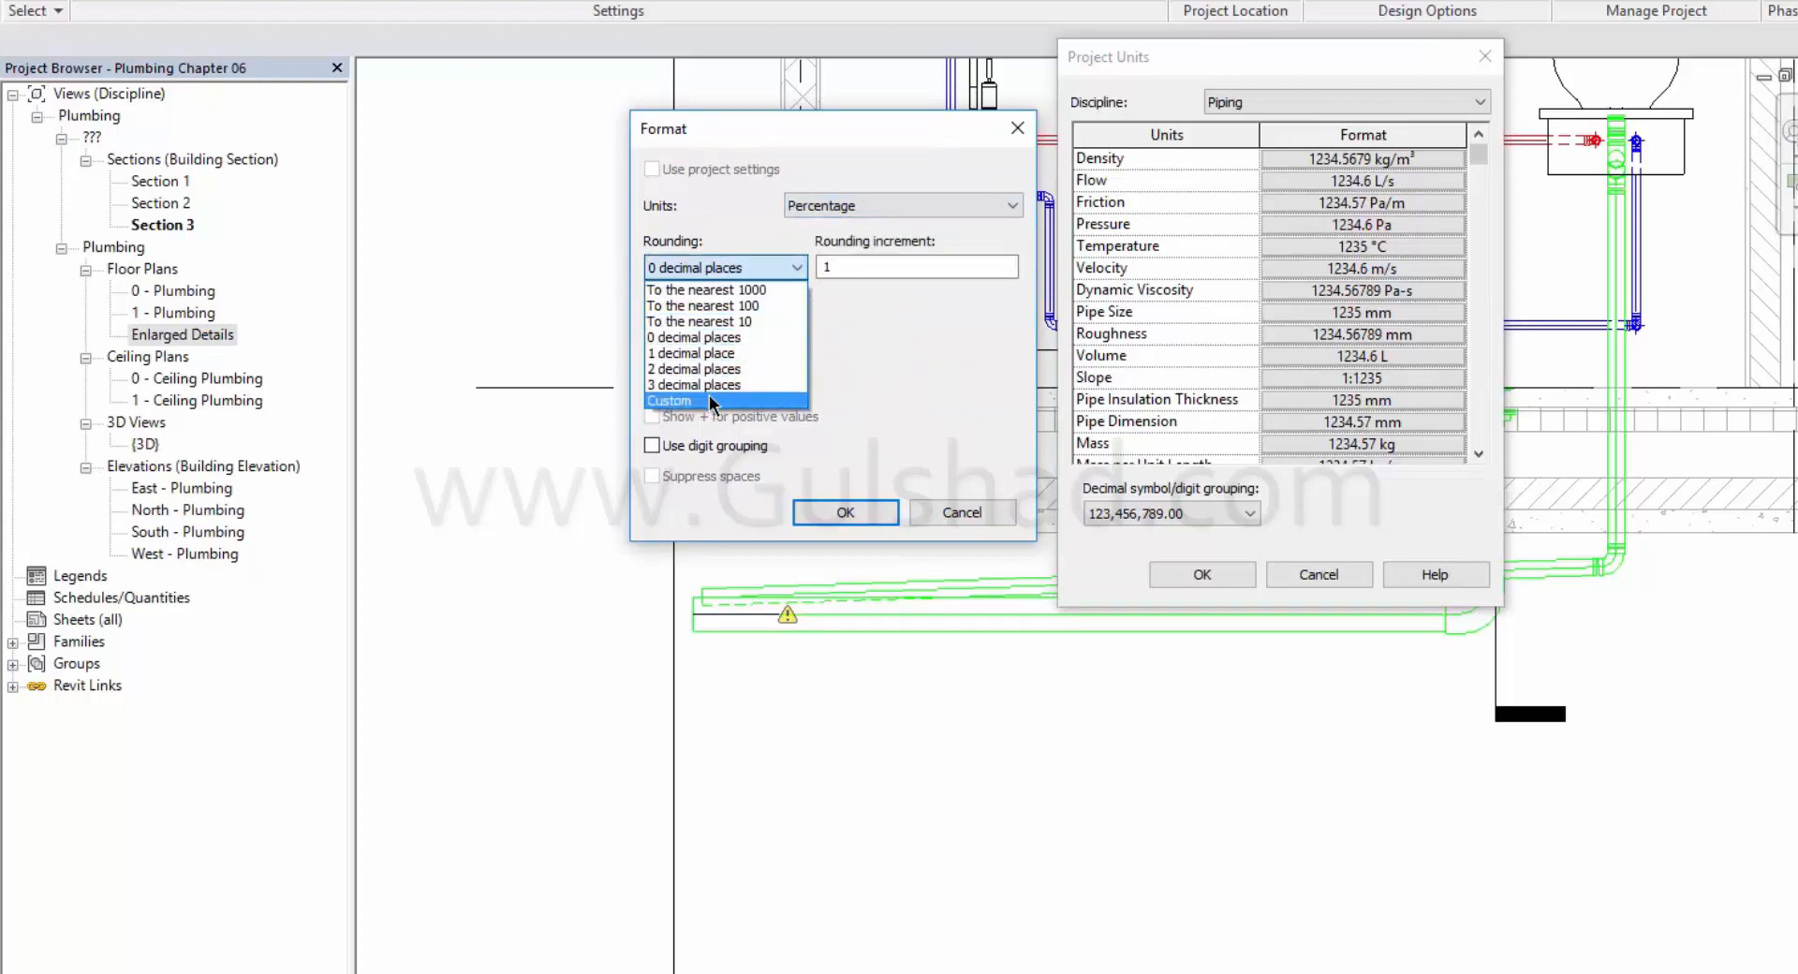
{"action": "left_click", "coordinate": [697, 337]}
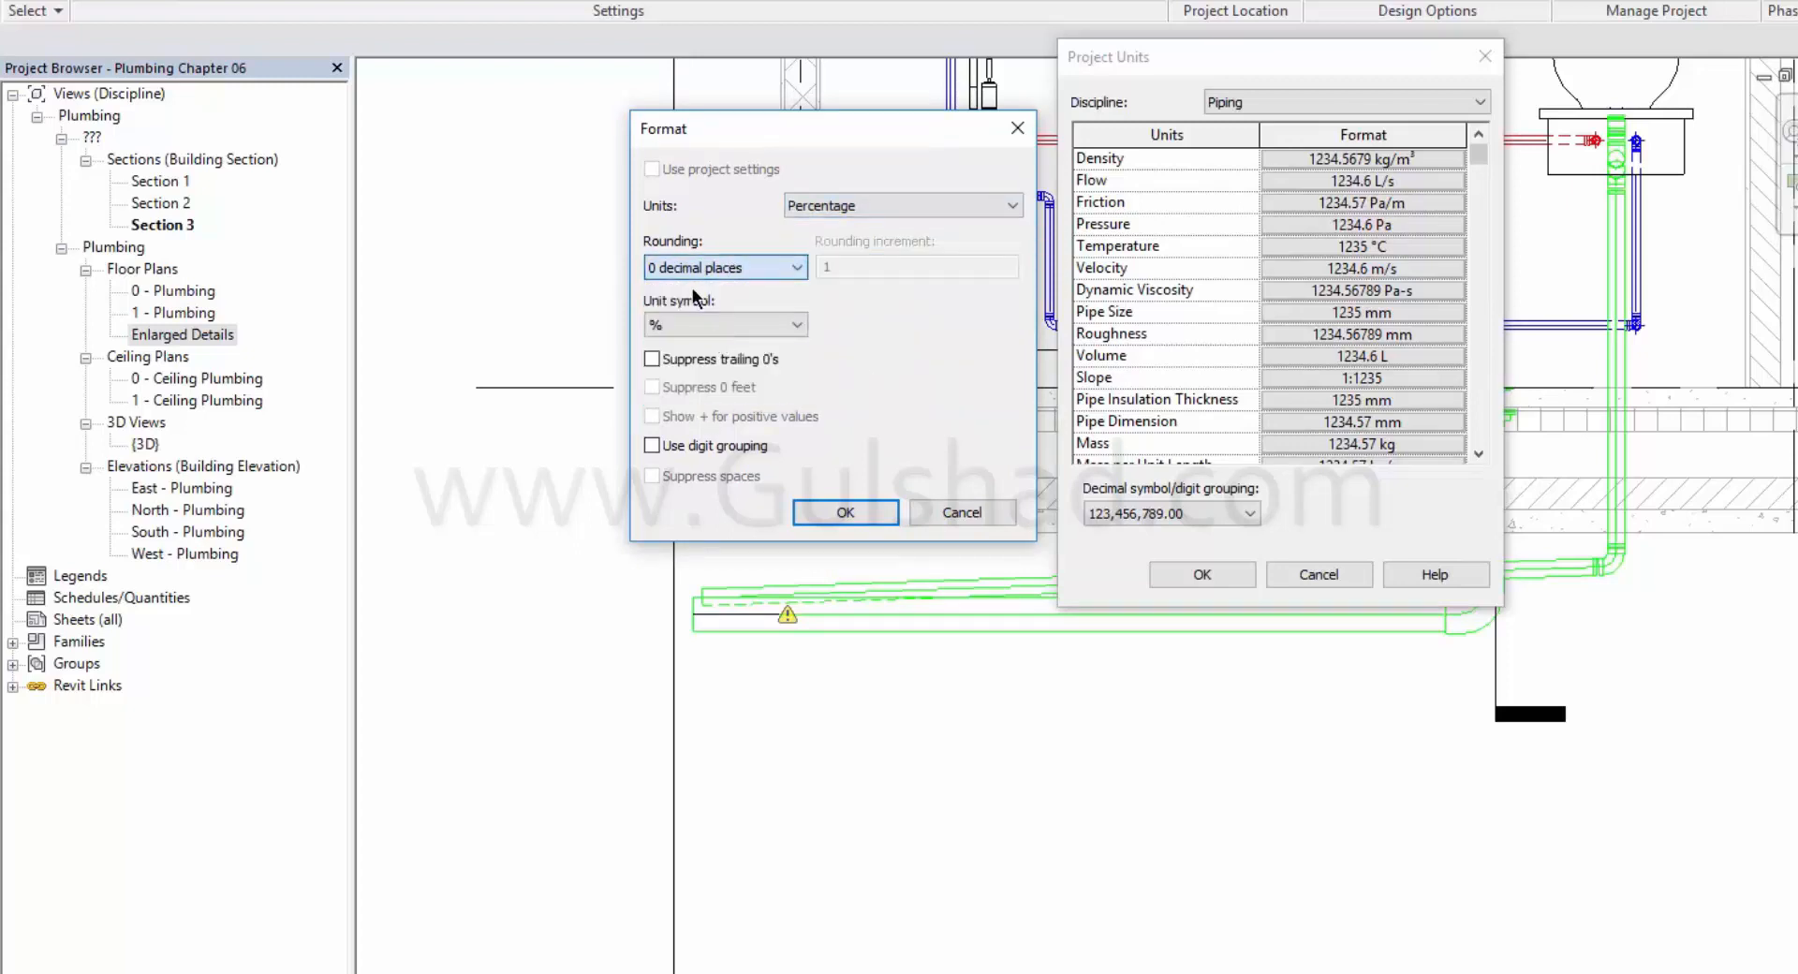
{"action": "left_click", "coordinate": [827, 506]}
{"action": "left_click", "coordinate": [1202, 573]}
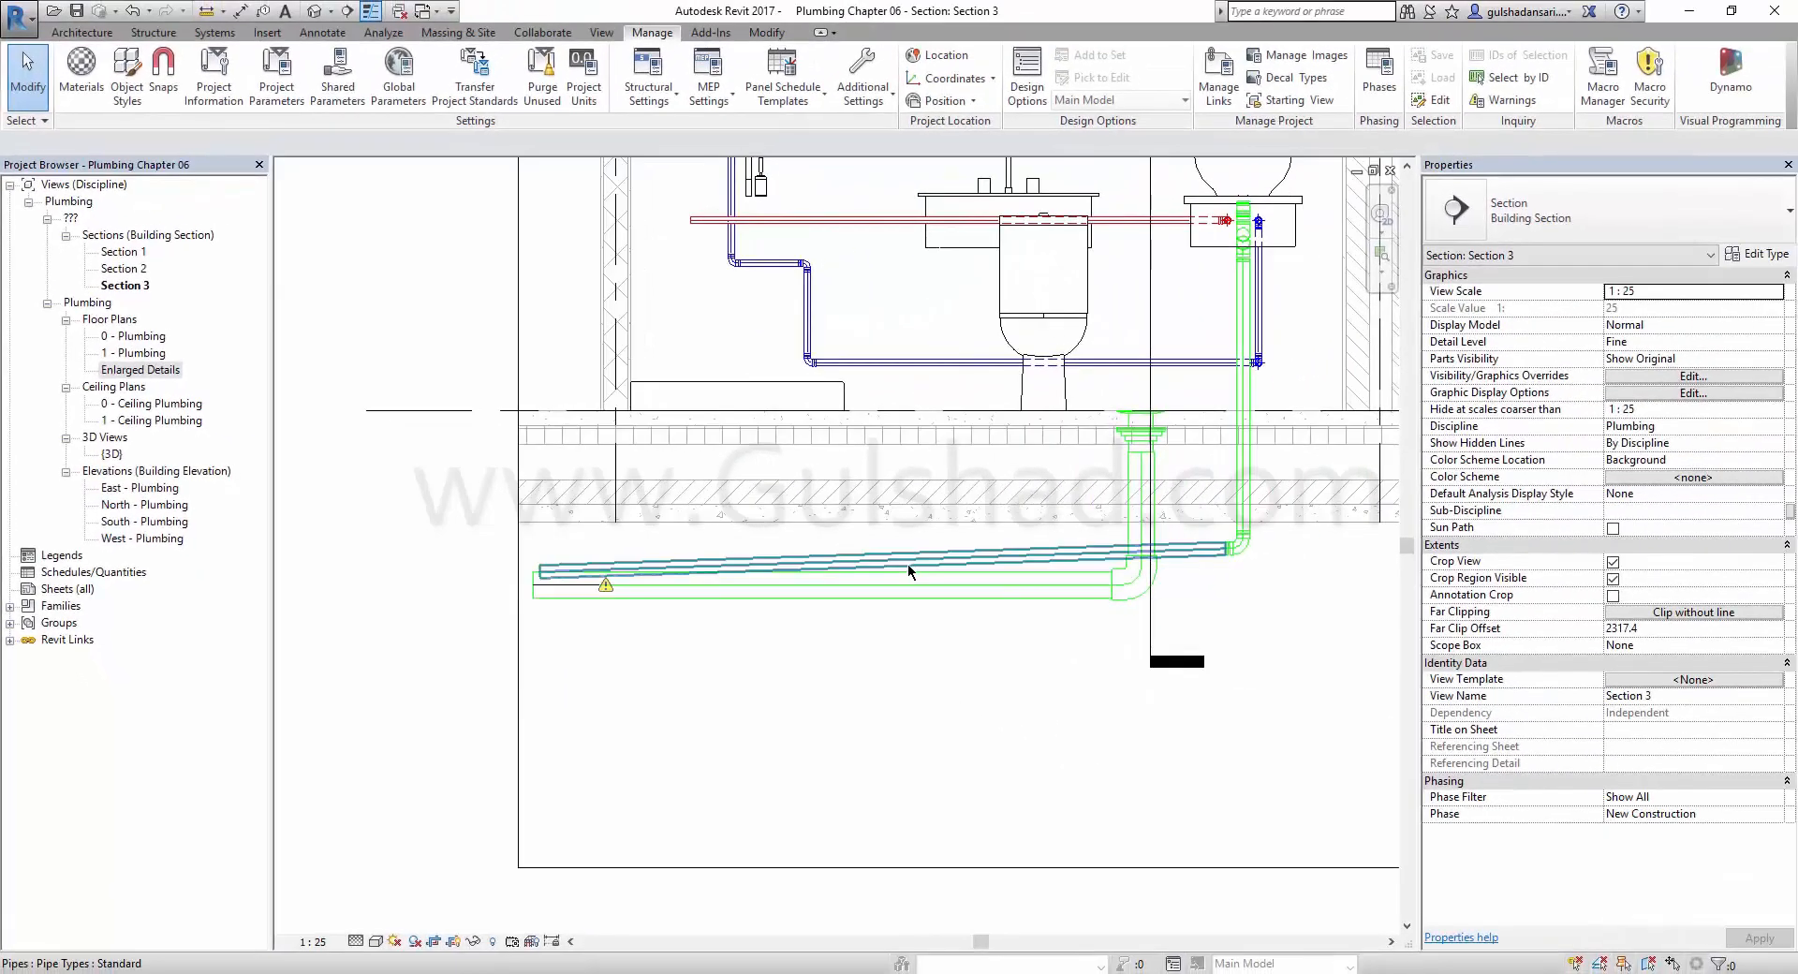
Check the slope of the washbasin waste pipe, then clear the selection.
{"action": "left_click", "coordinate": [908, 563]}
{"action": "scroll", "coordinate": [942, 644], "scroll_direction": "up", "scroll_amount": 1}
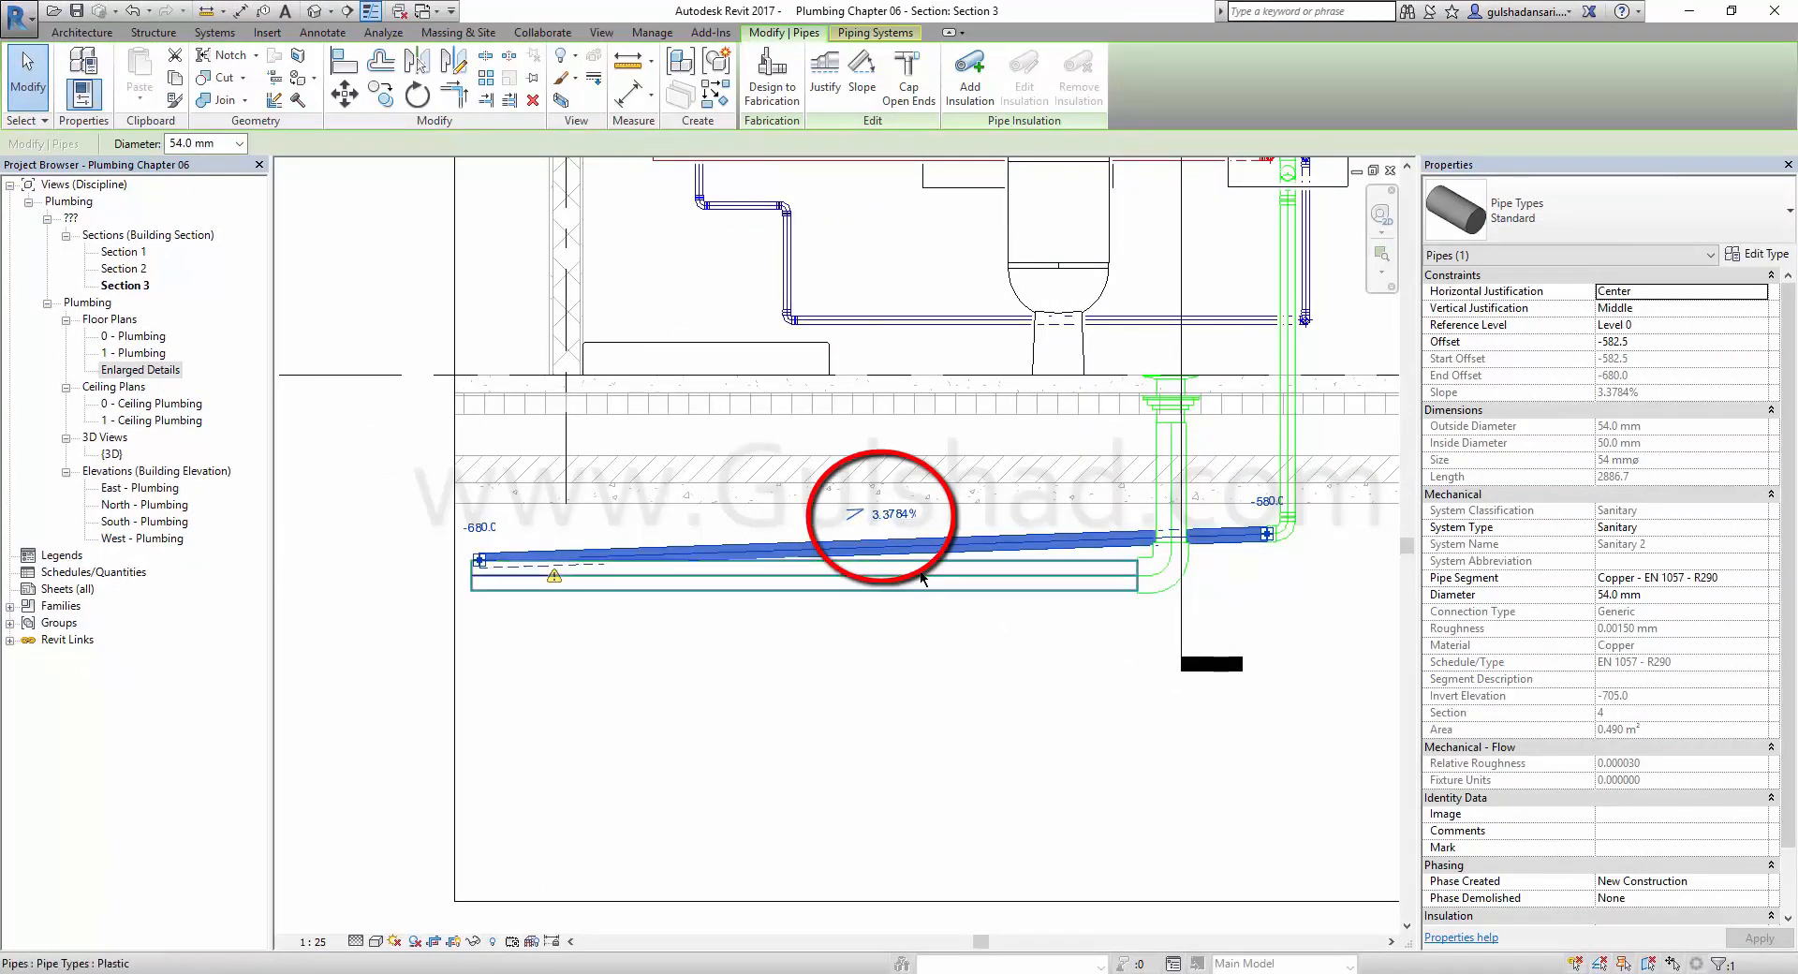
{"action": "left_click", "coordinate": [921, 677]}
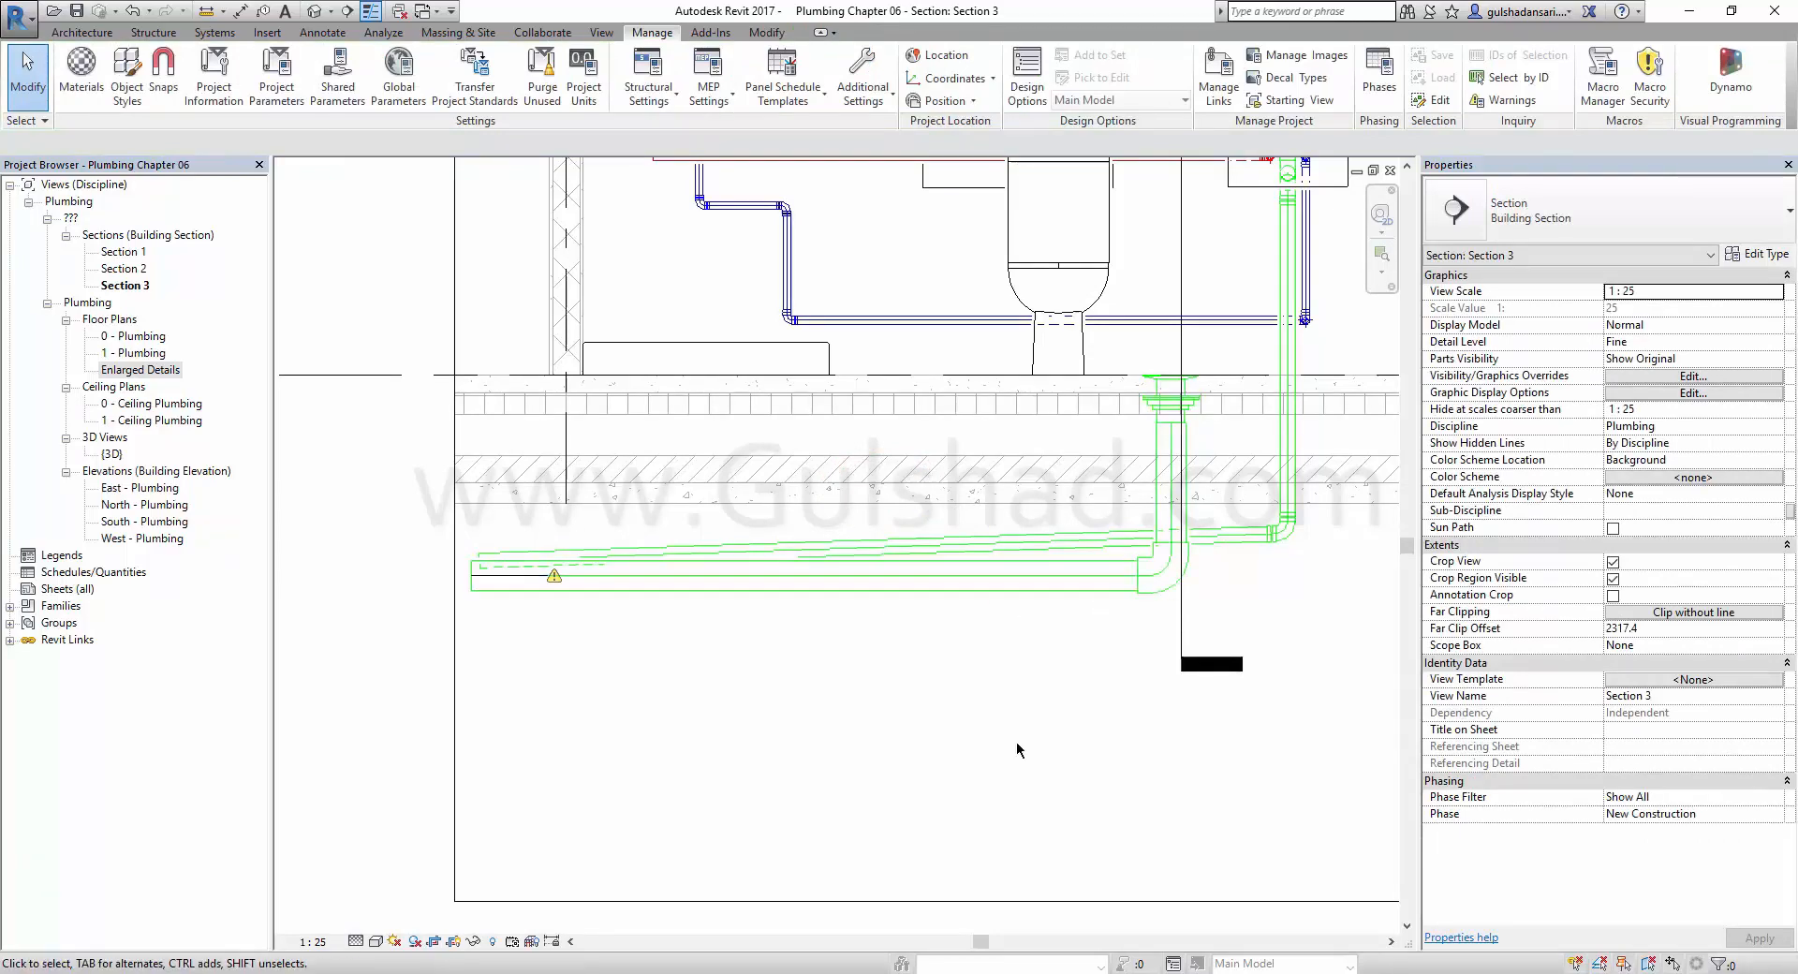
Shift the Section 2 marker line slightly away from the floor drain's pipe, toward the washbasin waste stack.
{"action": "middle_click_drag", "start_coordinate": [1055, 562], "coordinate": [936, 566]}
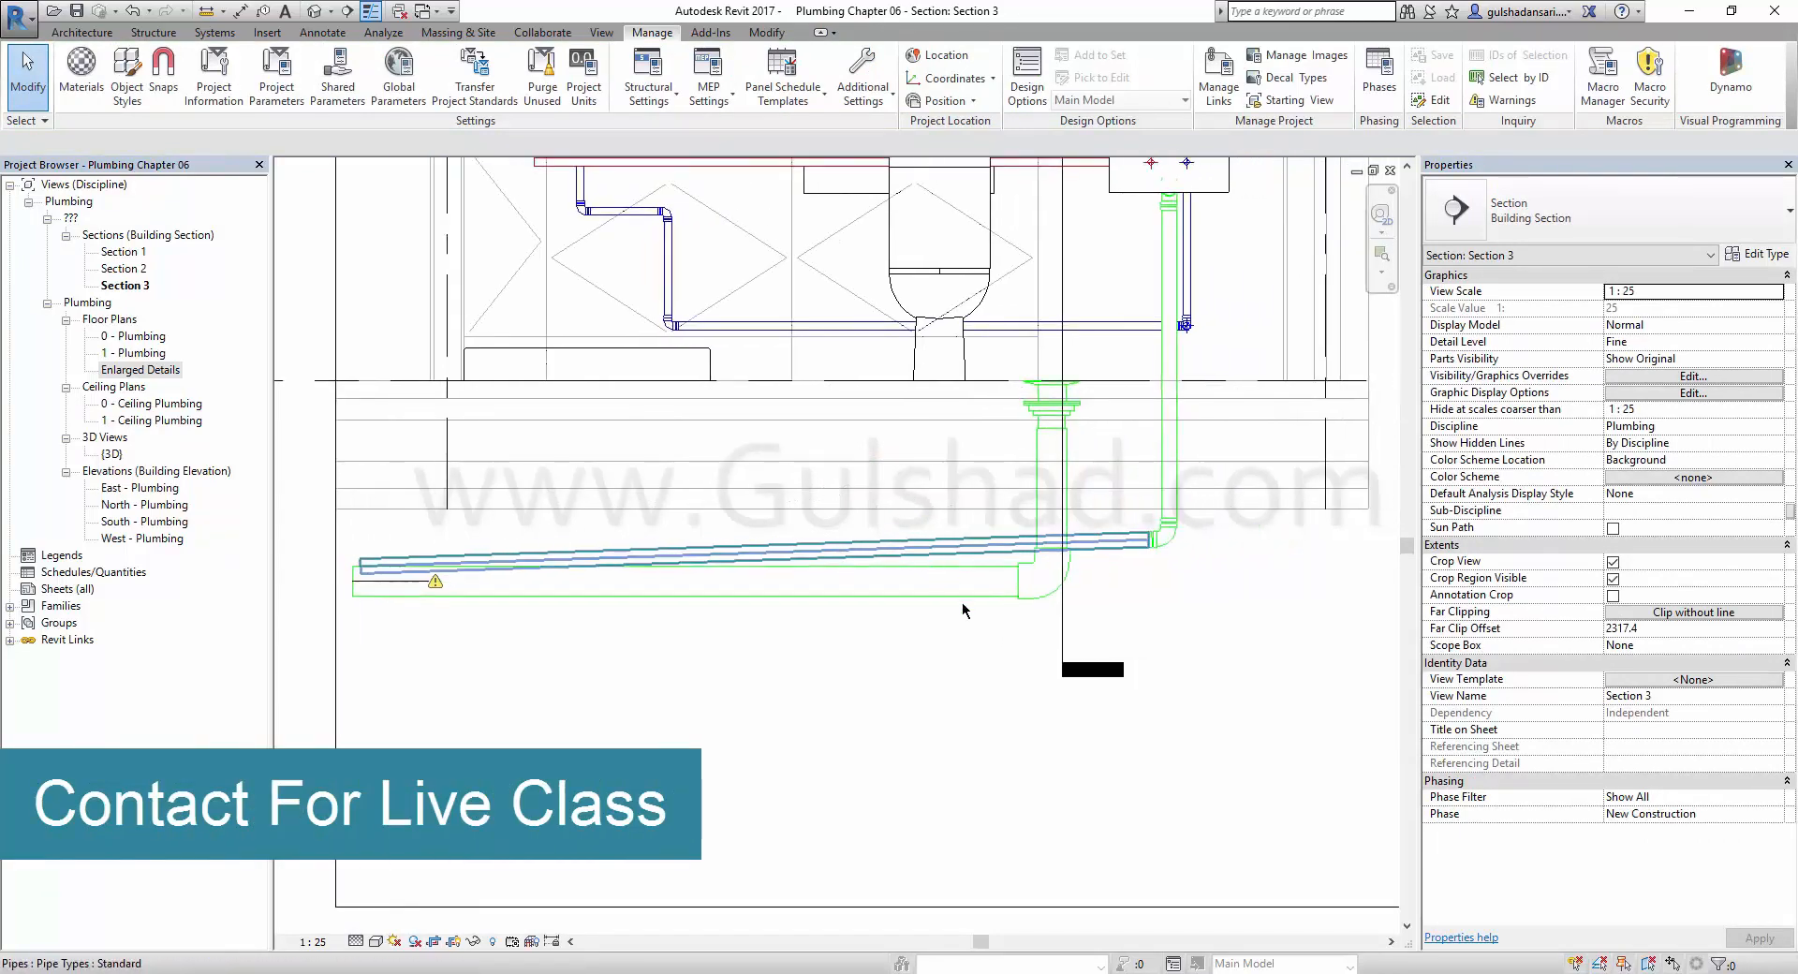
{"action": "left_click", "coordinate": [1063, 631]}
{"action": "left_click_drag", "start_coordinate": [1077, 623], "coordinate": [1108, 624]}
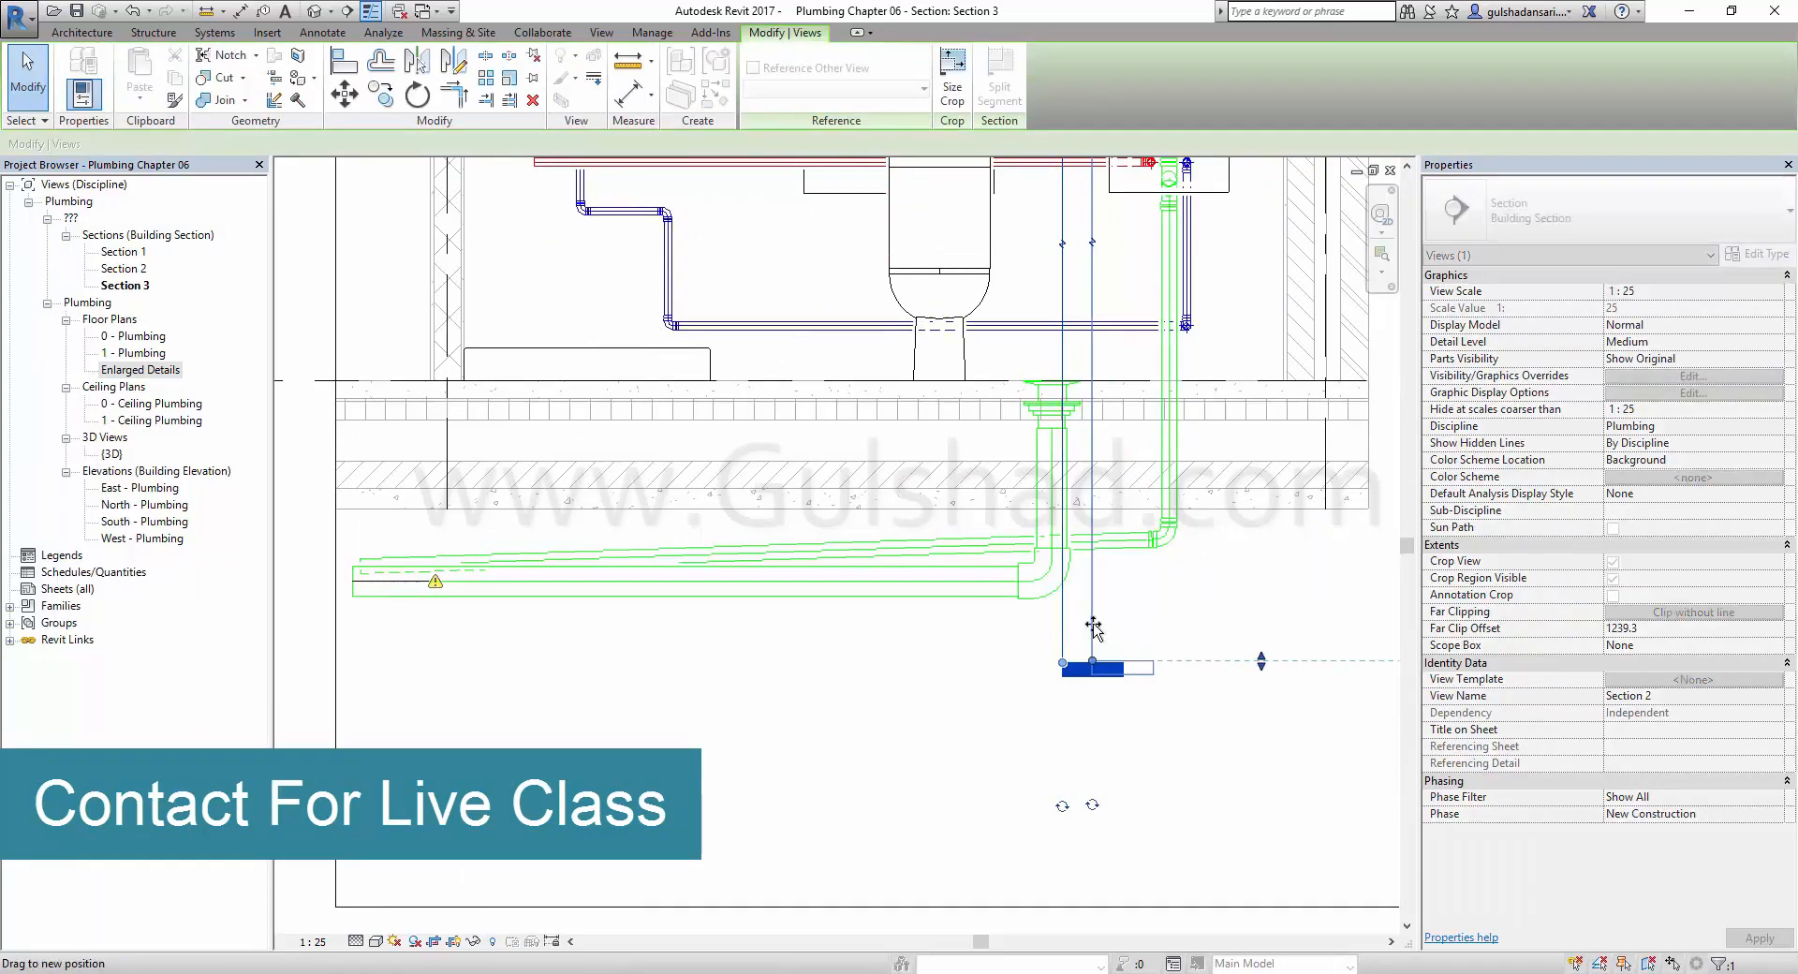
{"action": "key", "text": "Escape"}
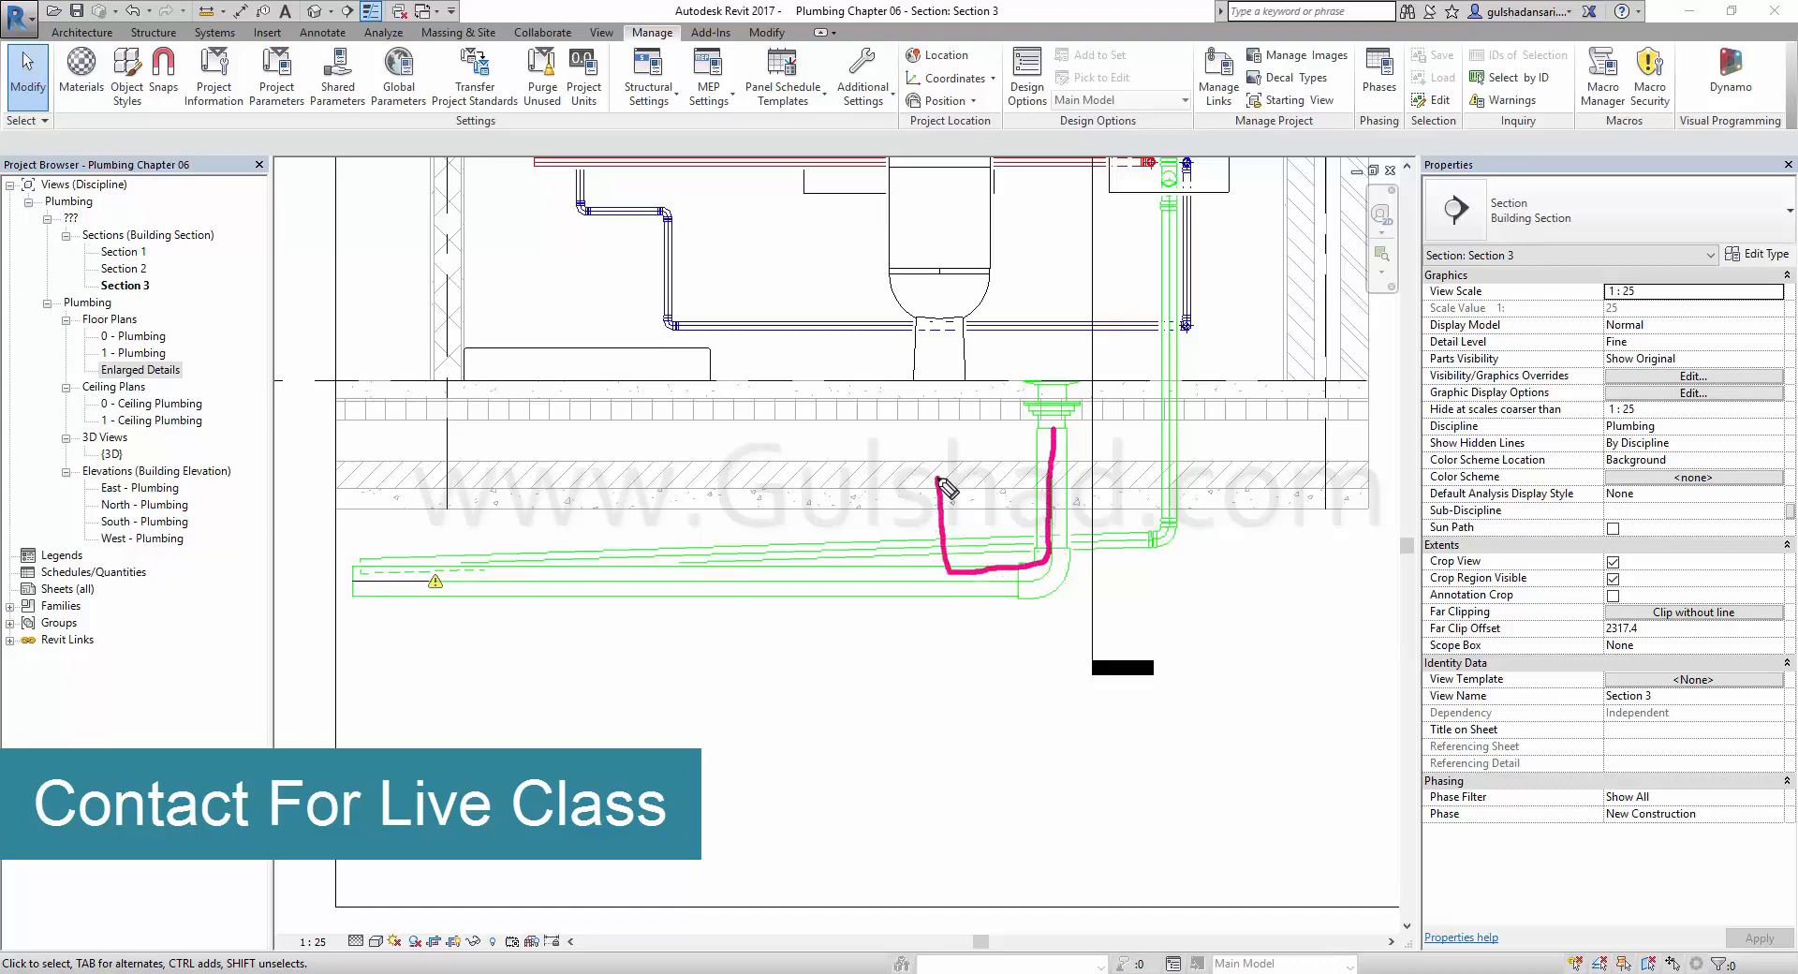
Remove the vertical and horizontal drain pipes with their elbow, keeping only the floor drain.
{"action": "left_click_drag", "start_coordinate": [934, 480], "coordinate": [354, 474]}
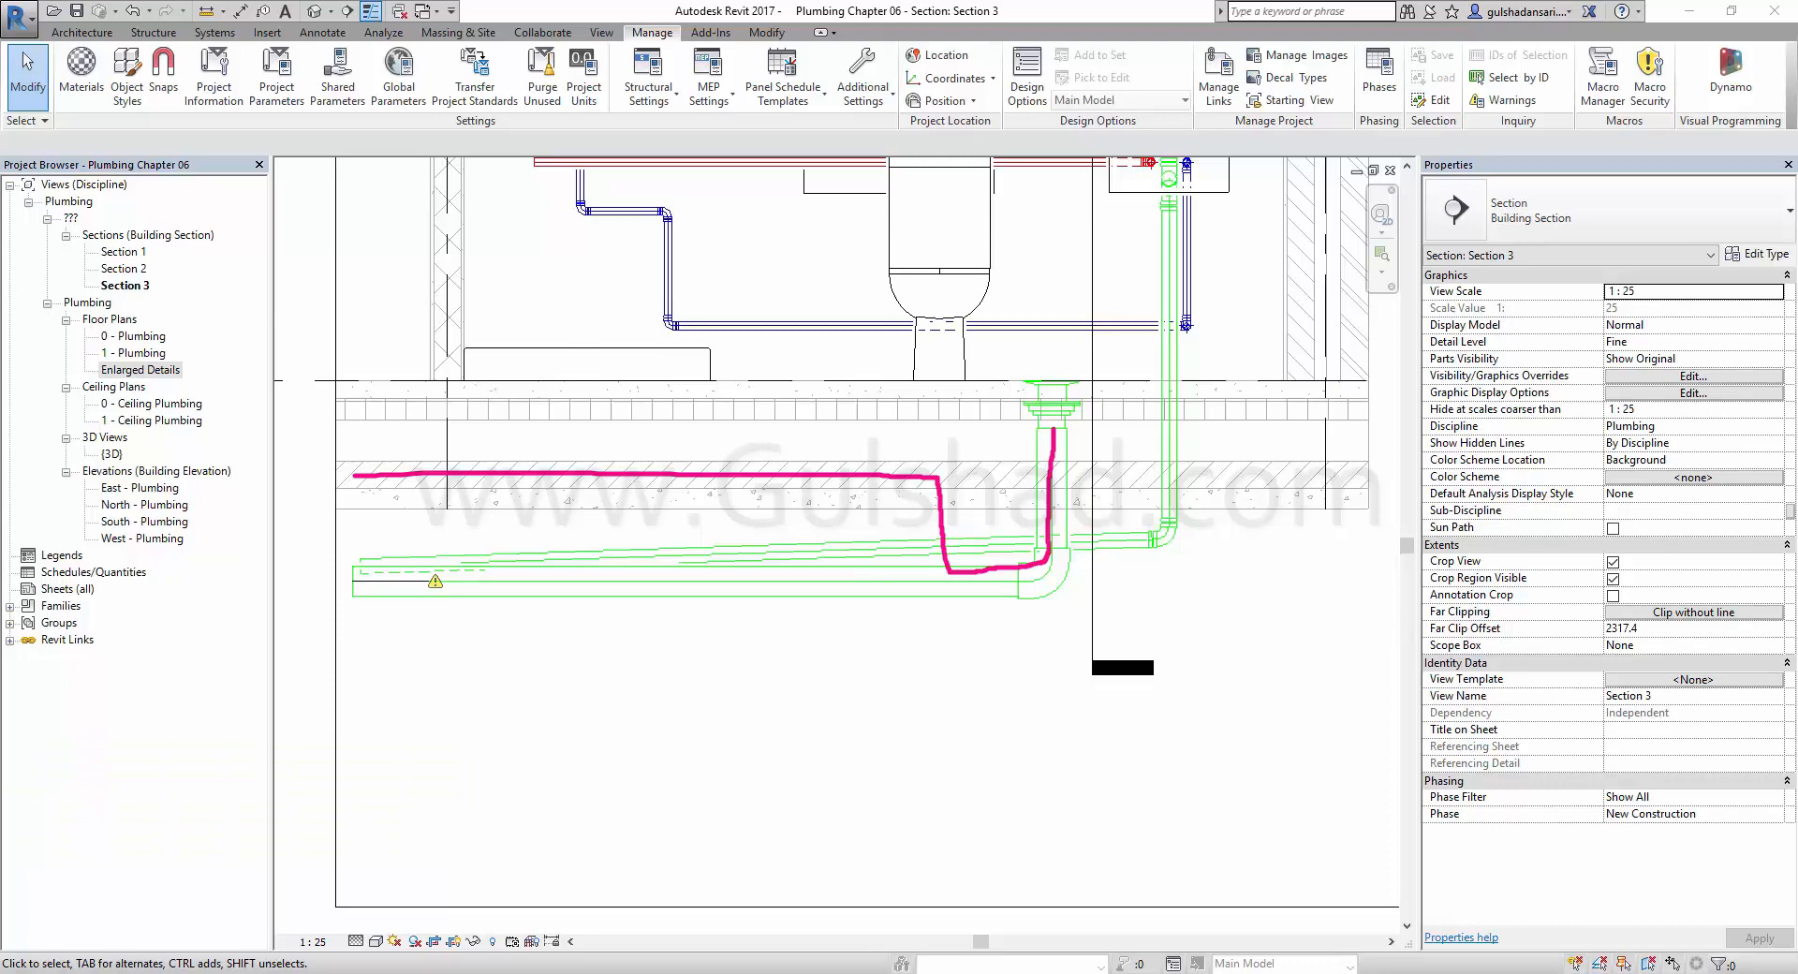
{"action": "key", "text": "ctrl+z"}
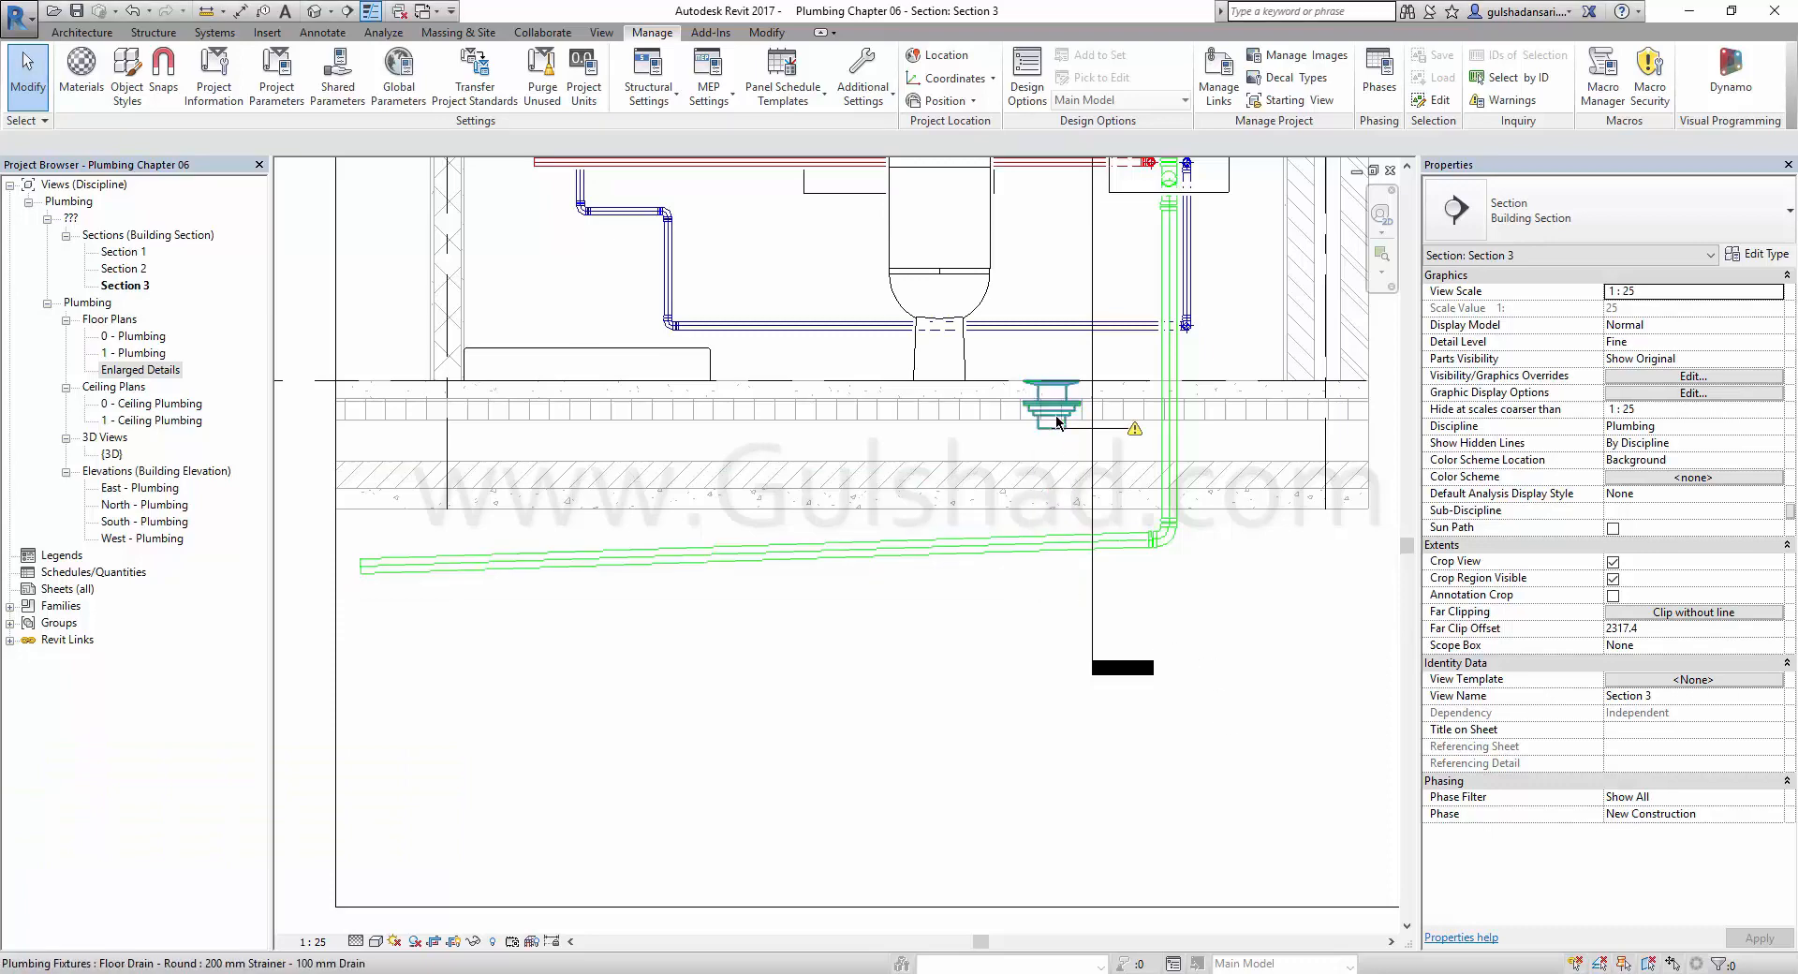
Start a new 100 mm pipe from the floor drain's outlet connector, using the Plastic pipe type.
{"action": "left_click", "coordinate": [1052, 379]}
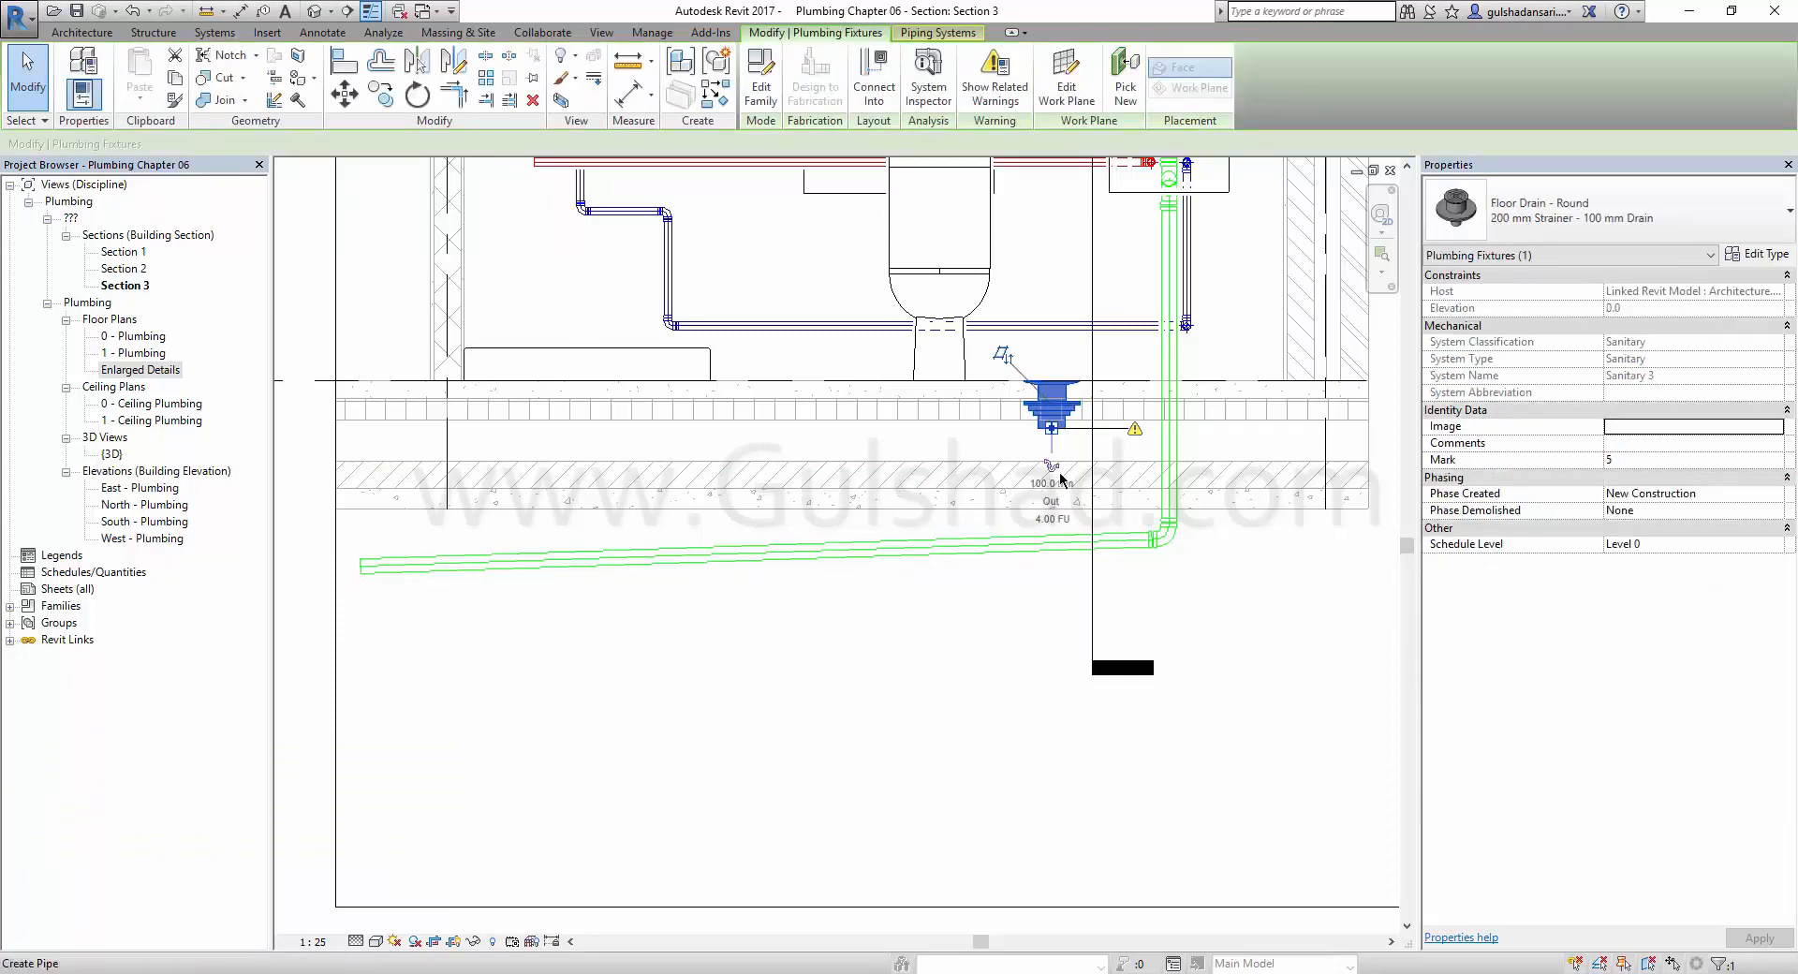
{"action": "left_click", "coordinate": [1050, 466]}
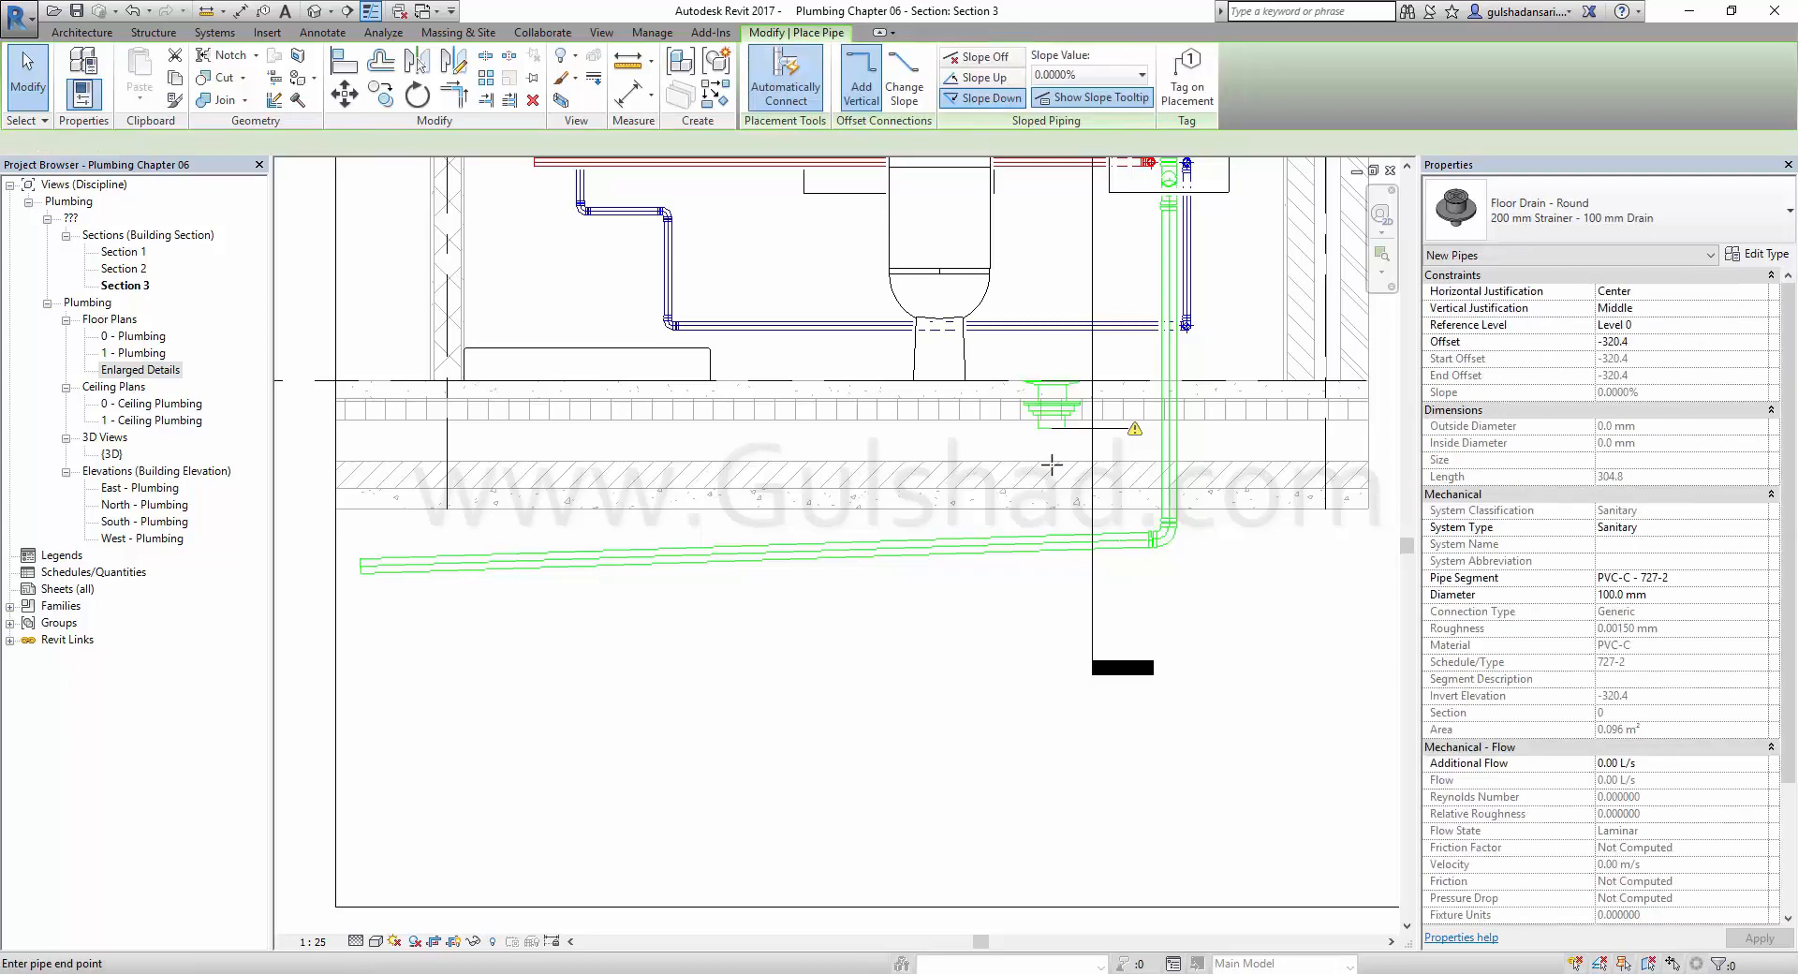
{"action": "left_click", "coordinate": [1549, 234]}
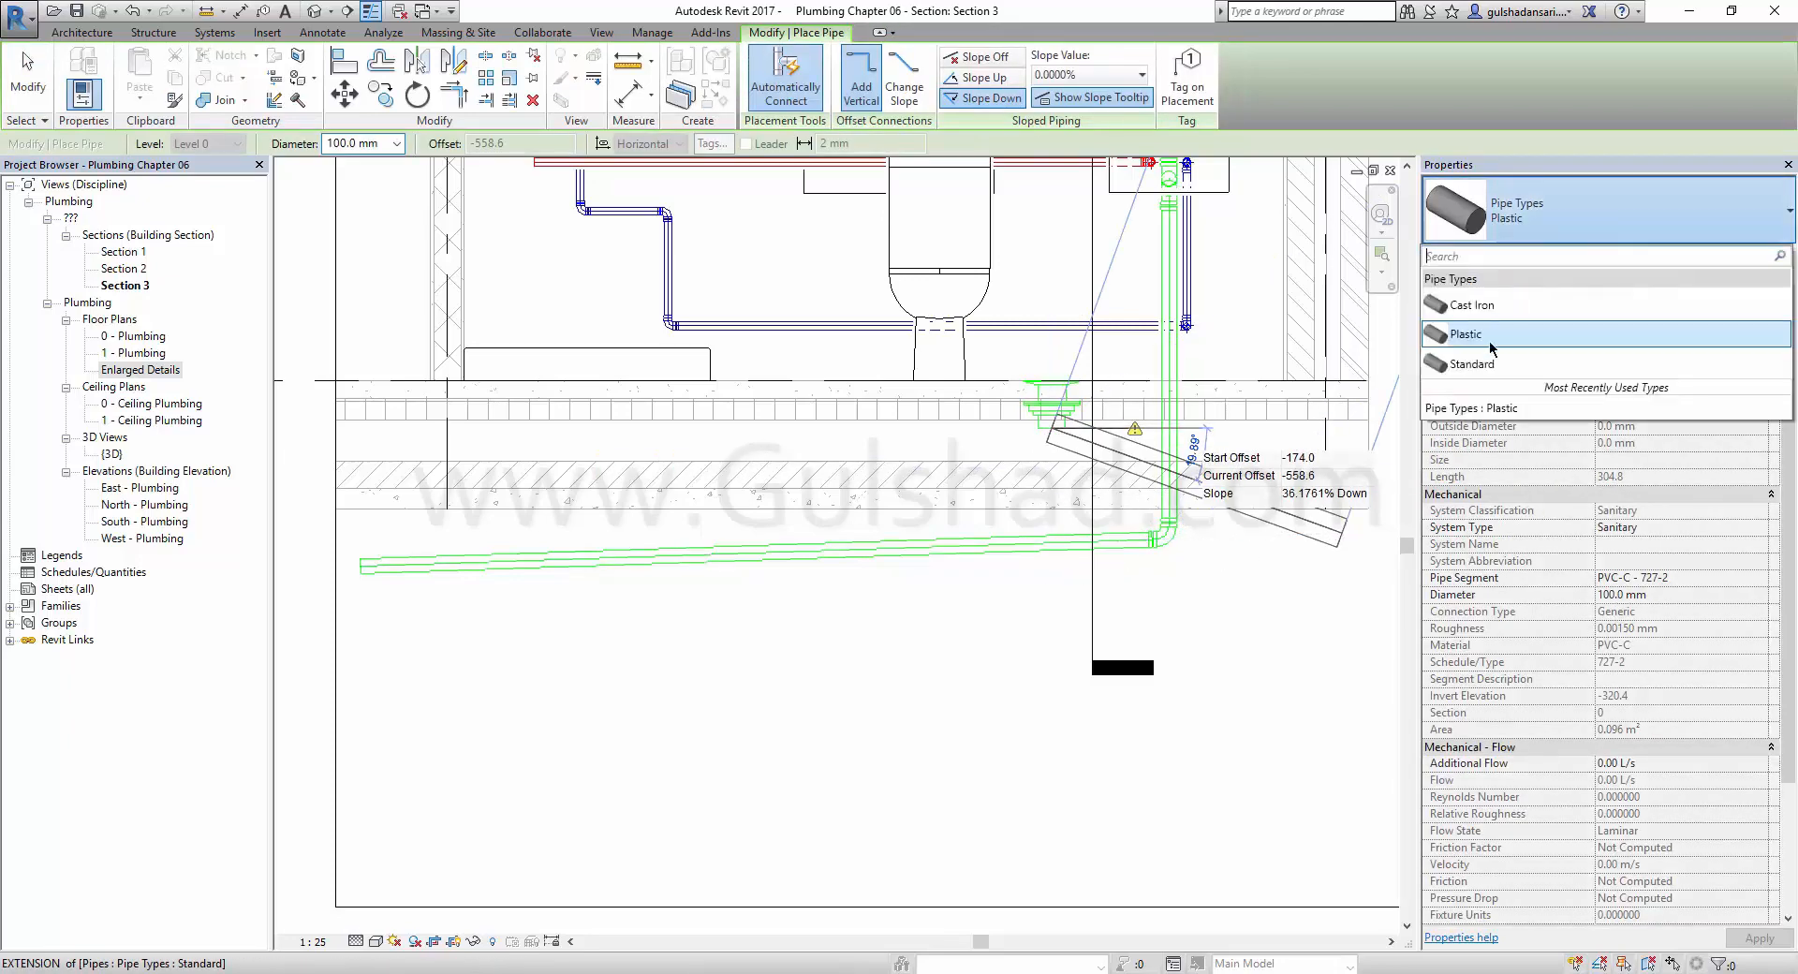
{"action": "left_click", "coordinate": [1484, 348]}
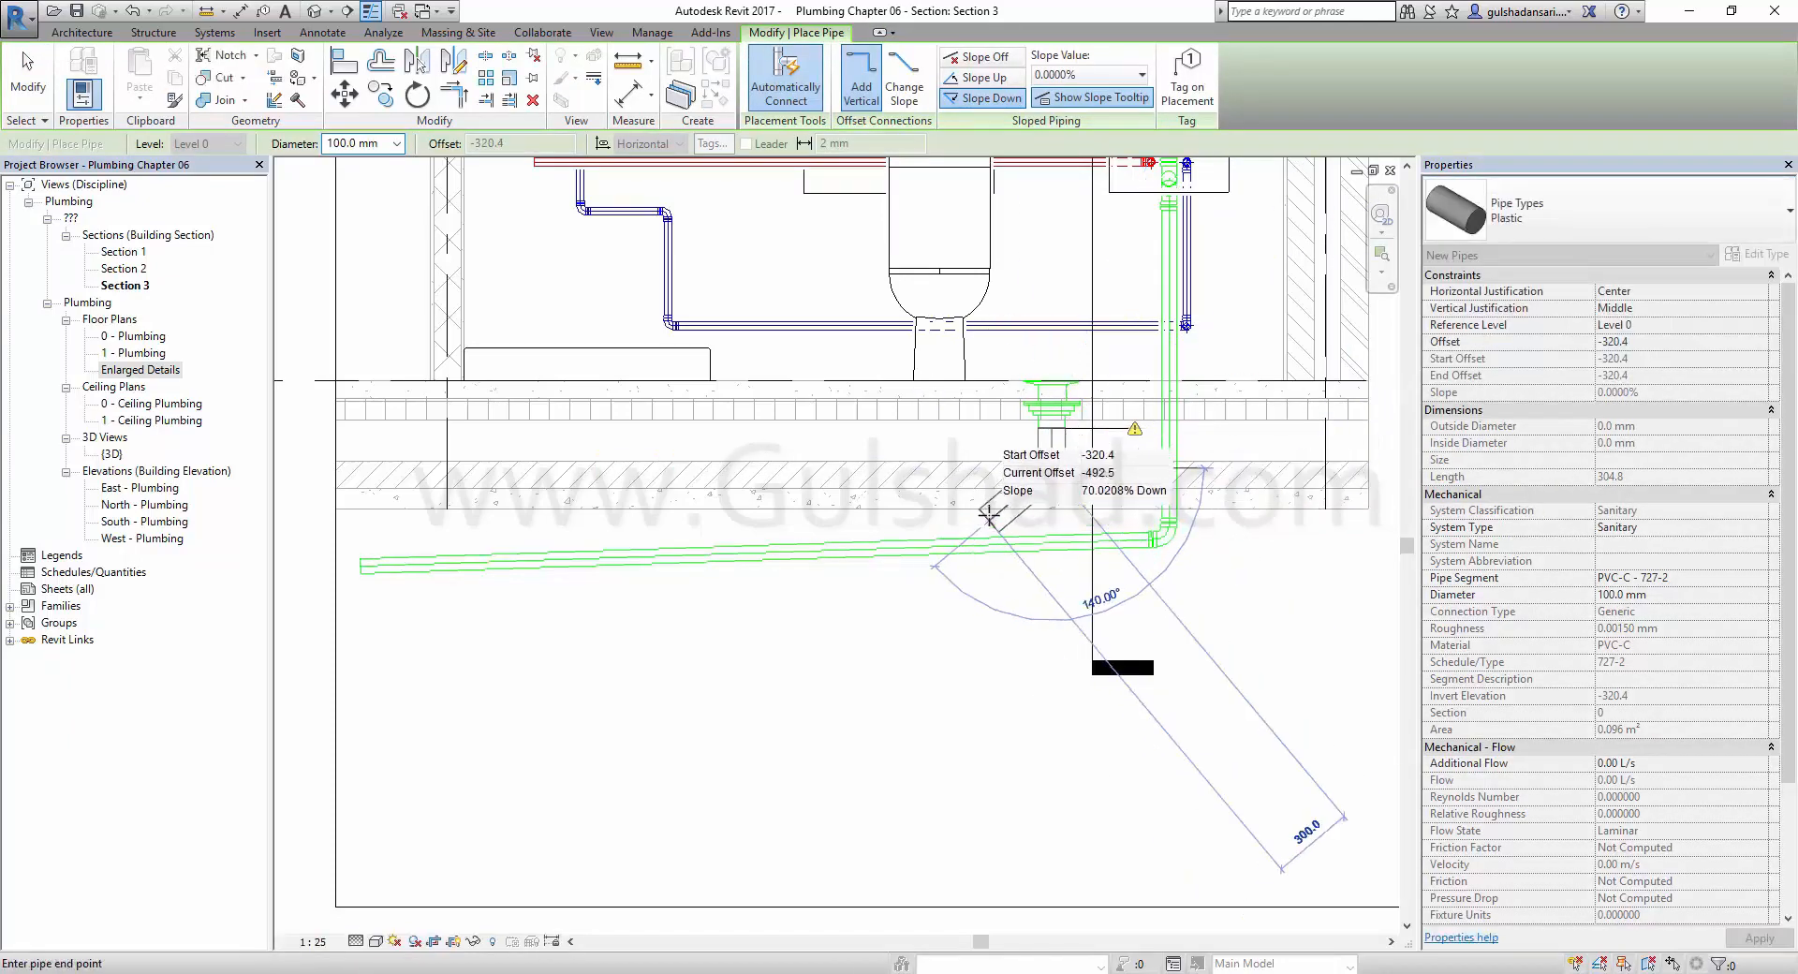
Form a U-shaped trap by running the pipe down to offset -854 mm, horizontally beneath the toilet, and back up to -354 mm.
{"action": "scroll", "coordinate": [992, 524], "scroll_direction": "up", "scroll_amount": 1}
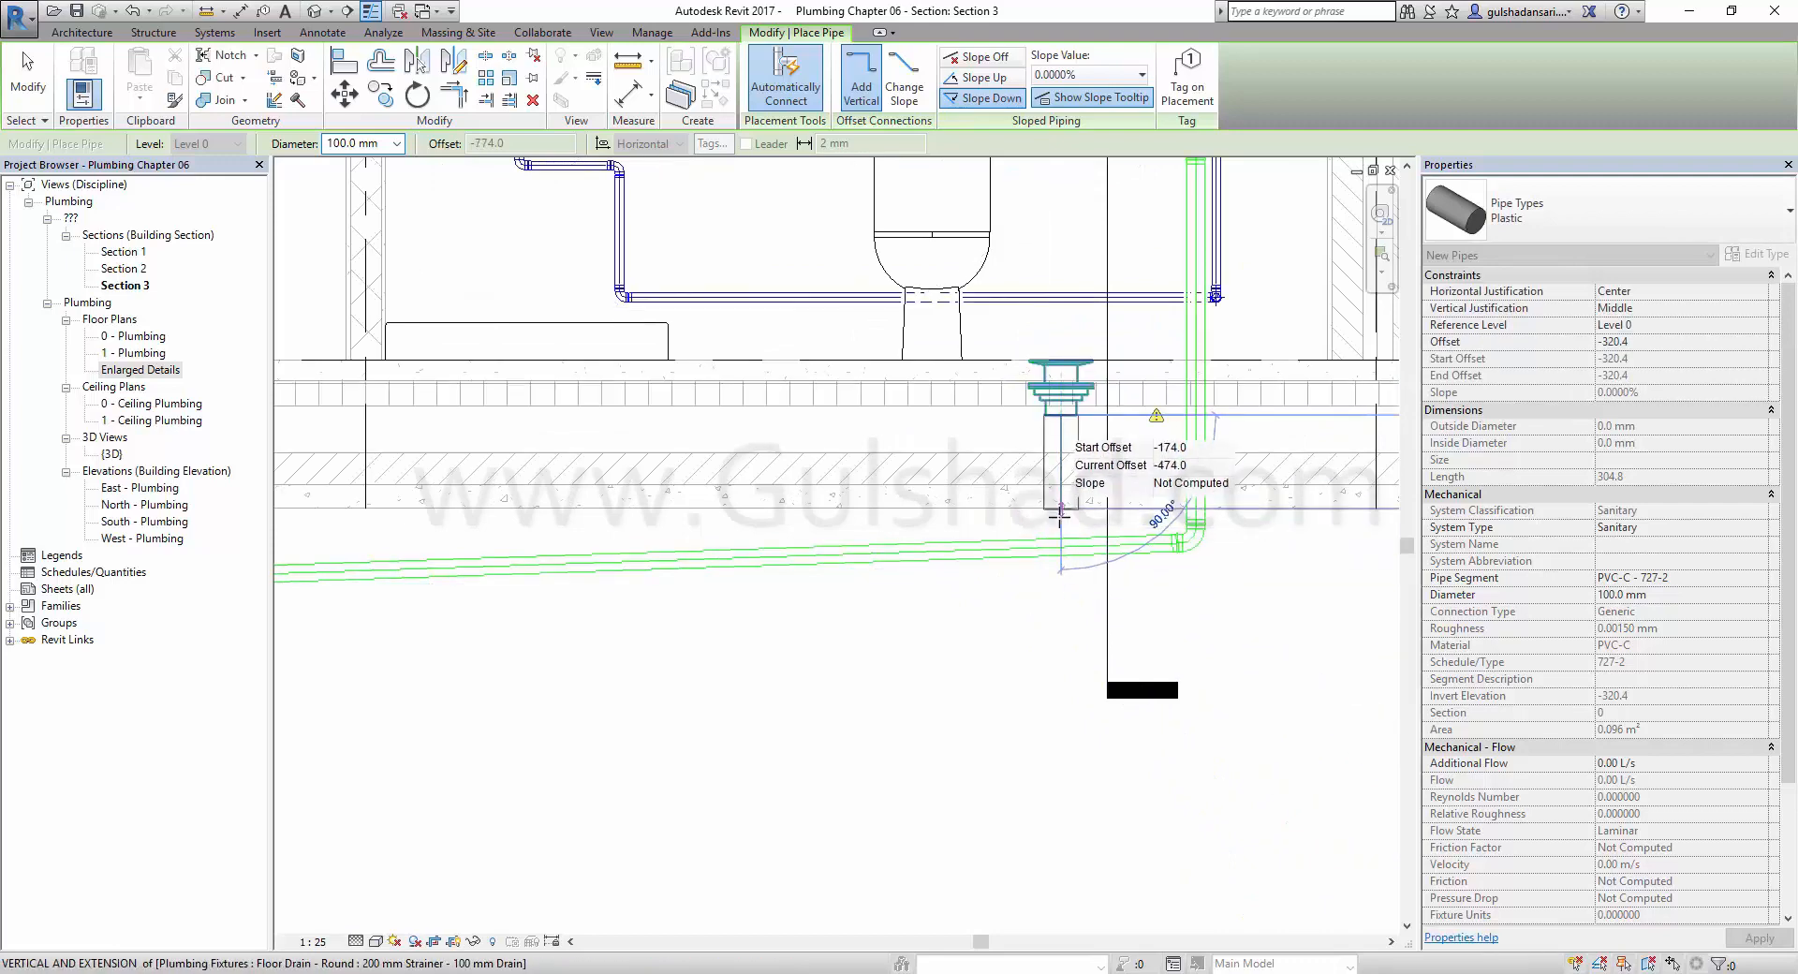
{"action": "left_click", "coordinate": [1062, 625]}
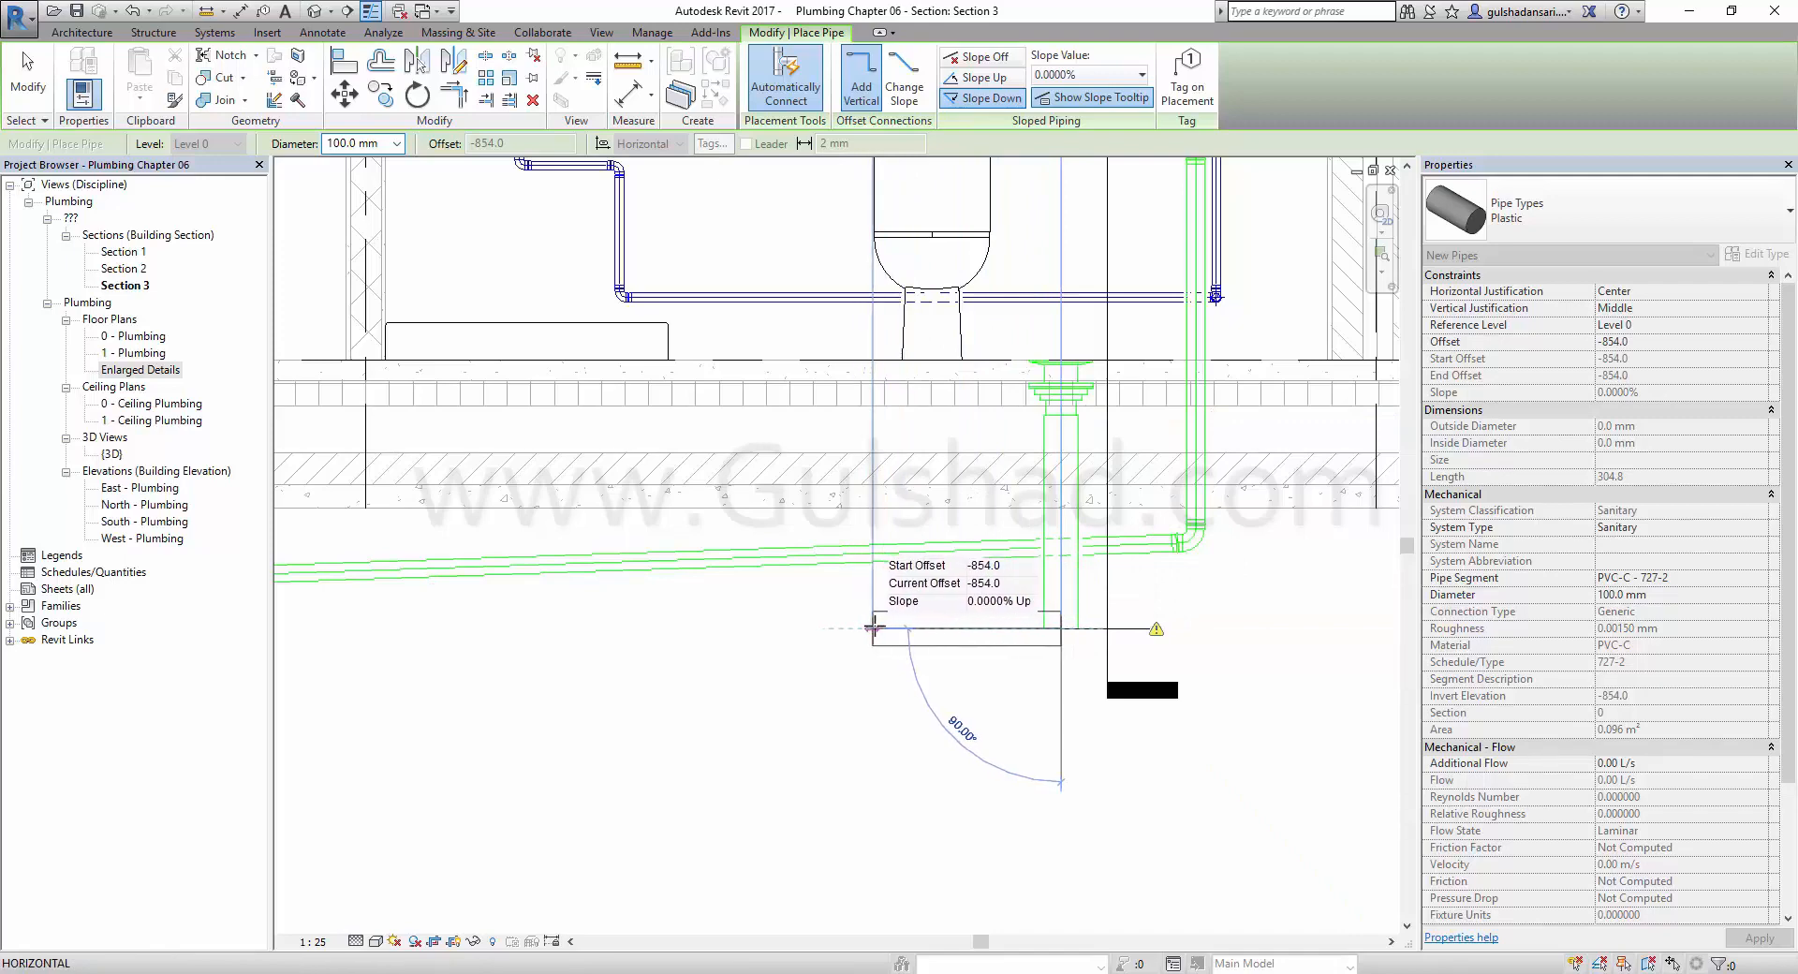
{"action": "left_click", "coordinate": [873, 628]}
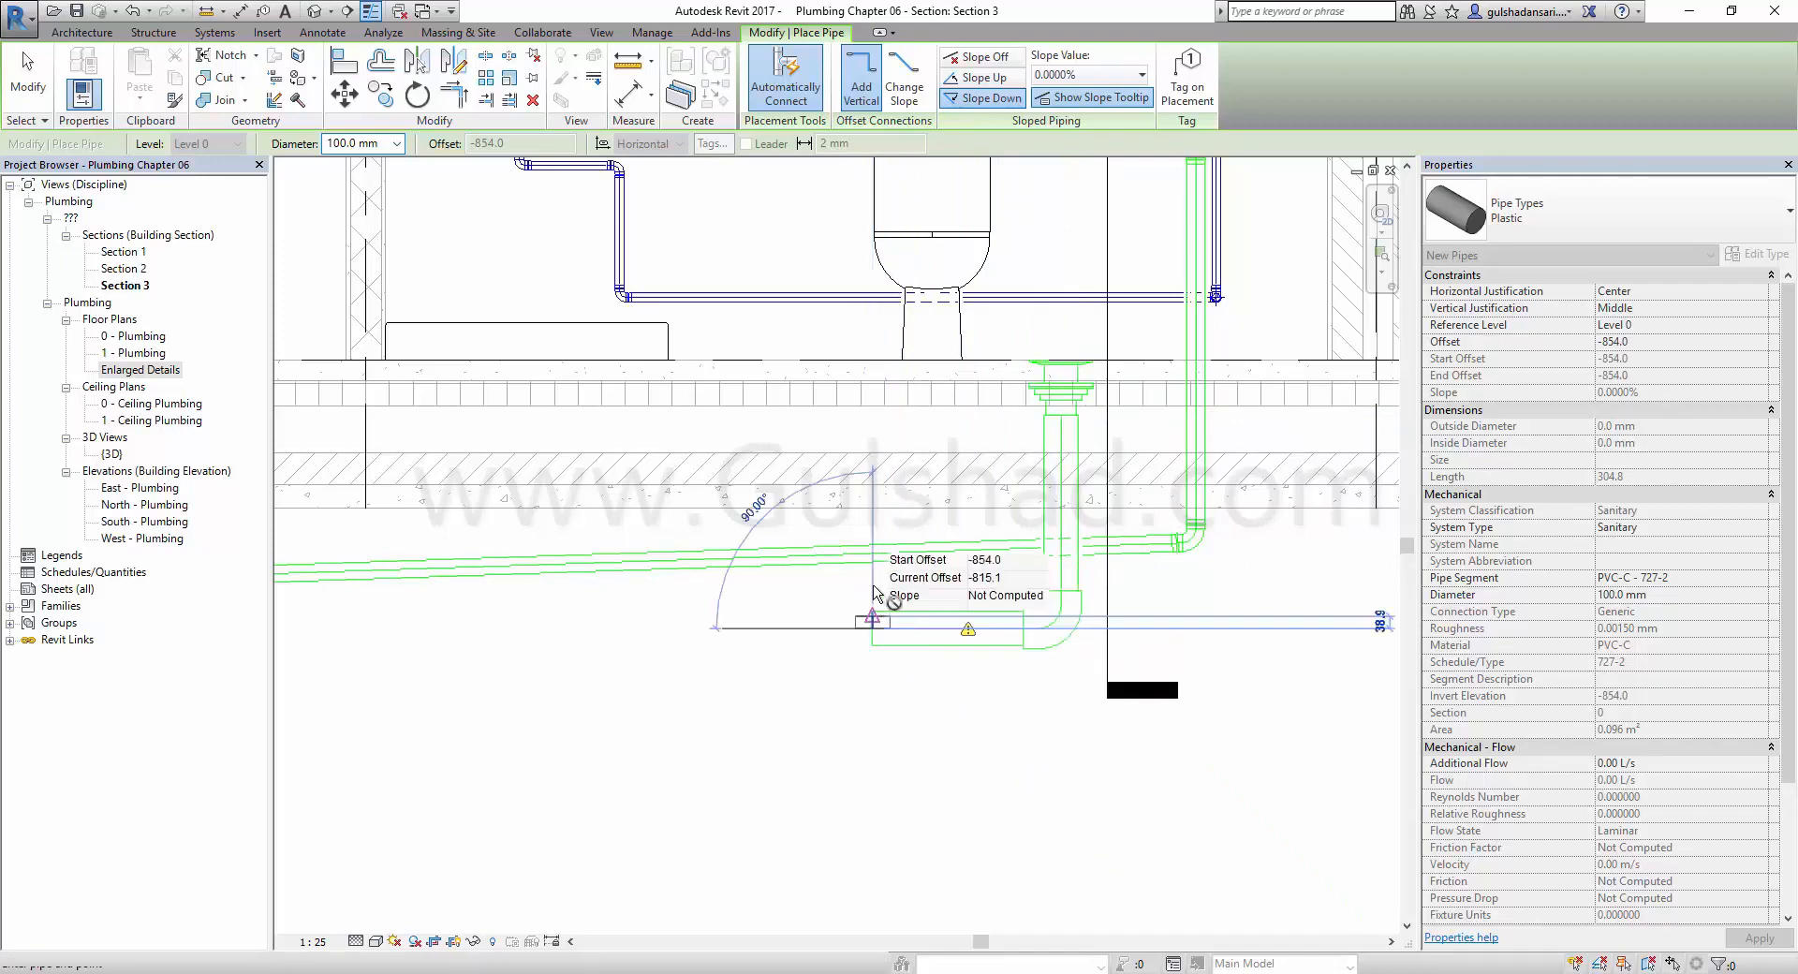
{"action": "left_click", "coordinate": [872, 472]}
Continue the pipe from the trap horizontally for about 1800 mm, ending above the washbasin waste pipe's free end, and finish the placement.
{"action": "scroll", "coordinate": [581, 656], "scroll_direction": "down", "scroll_amount": 2}
{"action": "scroll", "coordinate": [548, 487], "scroll_direction": "up", "scroll_amount": 2}
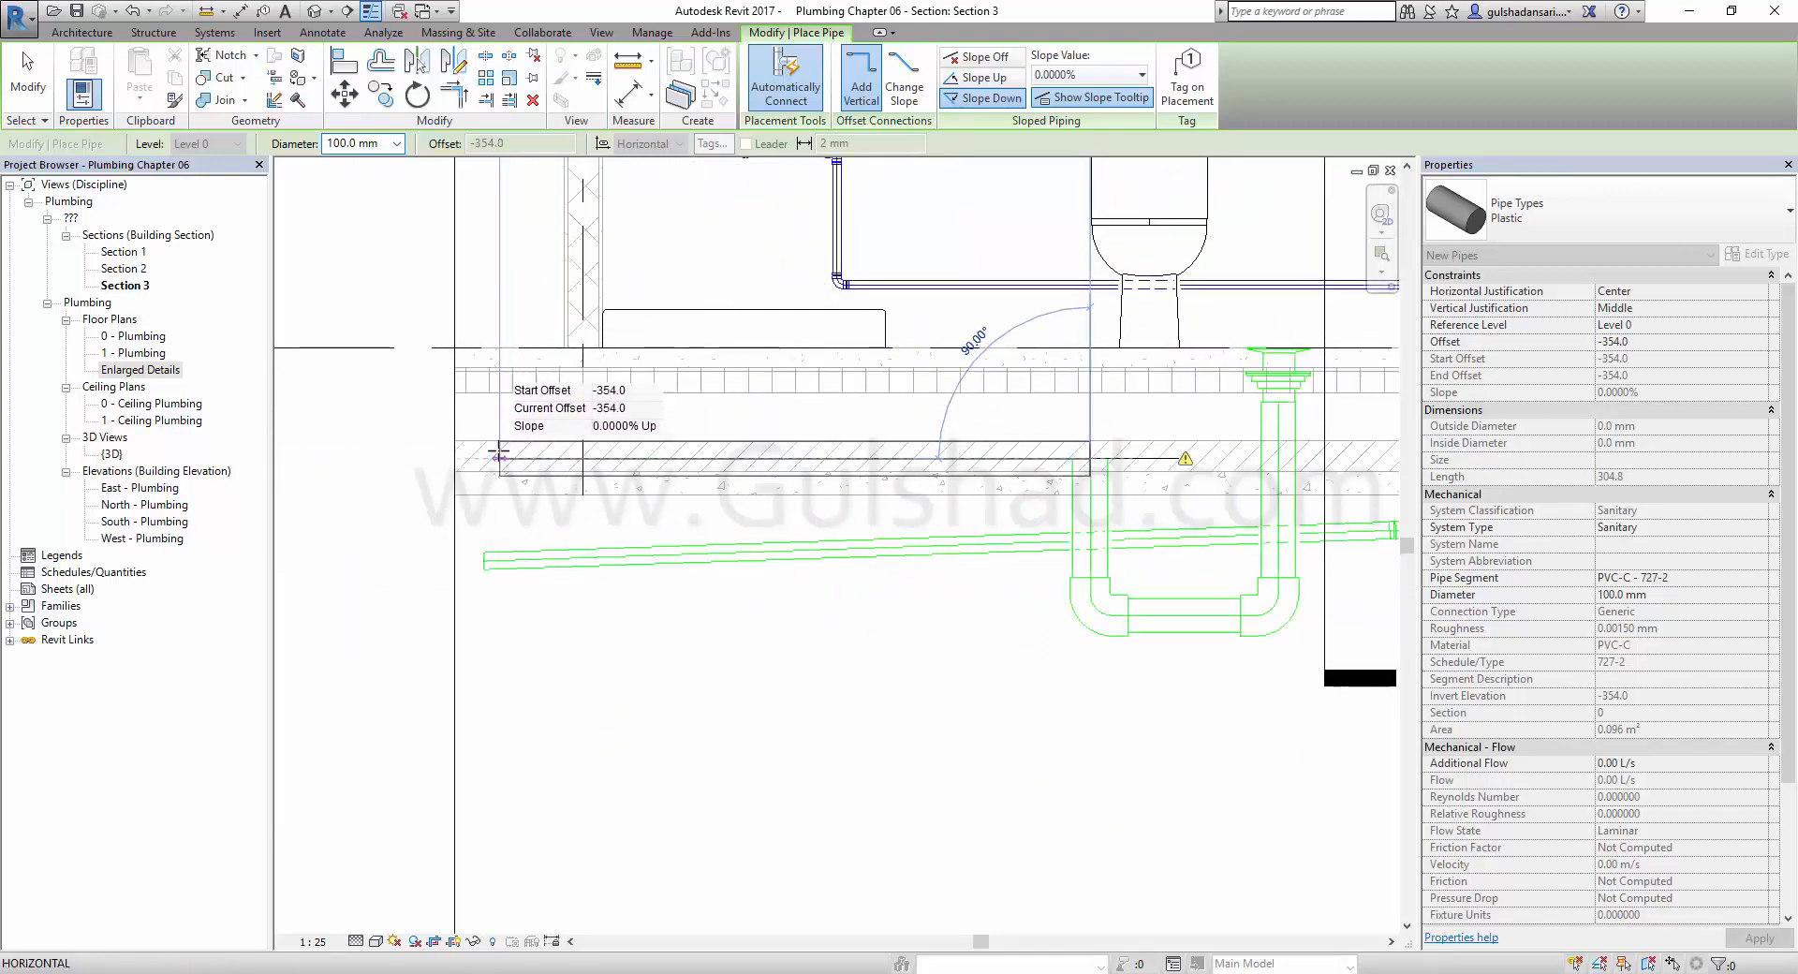
{"action": "left_click", "coordinate": [488, 458]}
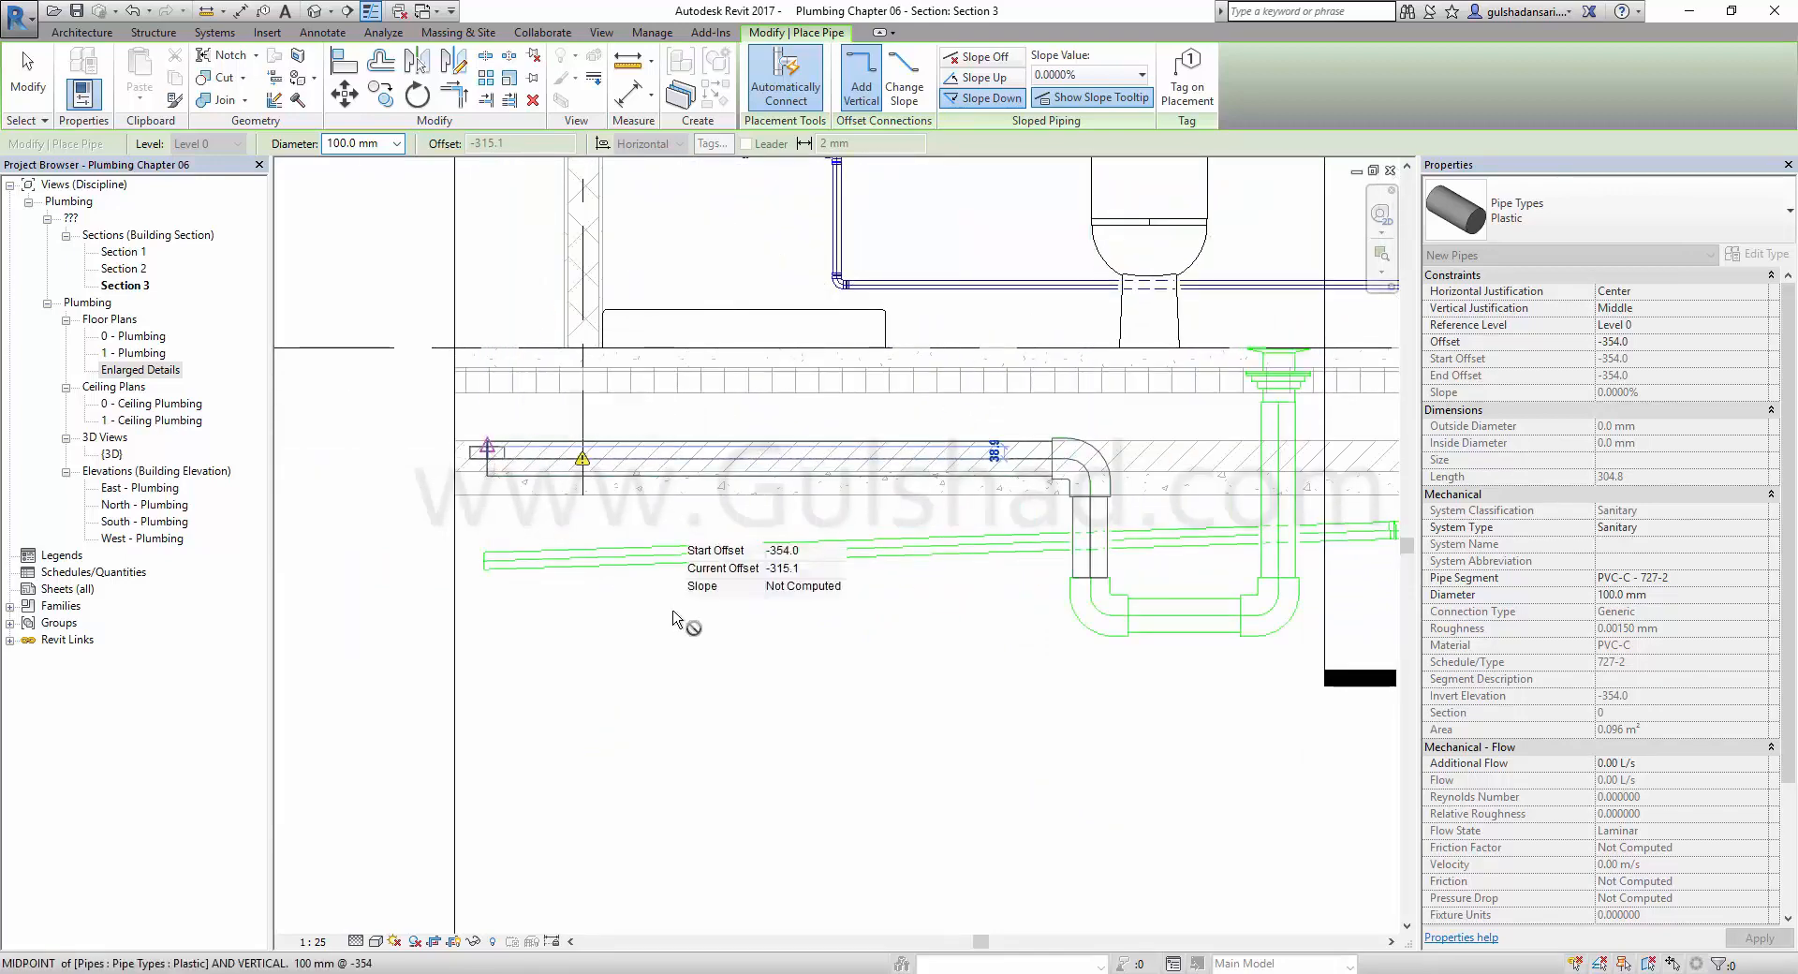
{"action": "key", "text": "Escape"}
{"action": "key", "text": "Escape"}
{"action": "middle_click_drag", "start_coordinate": [949, 634], "coordinate": [873, 630]}
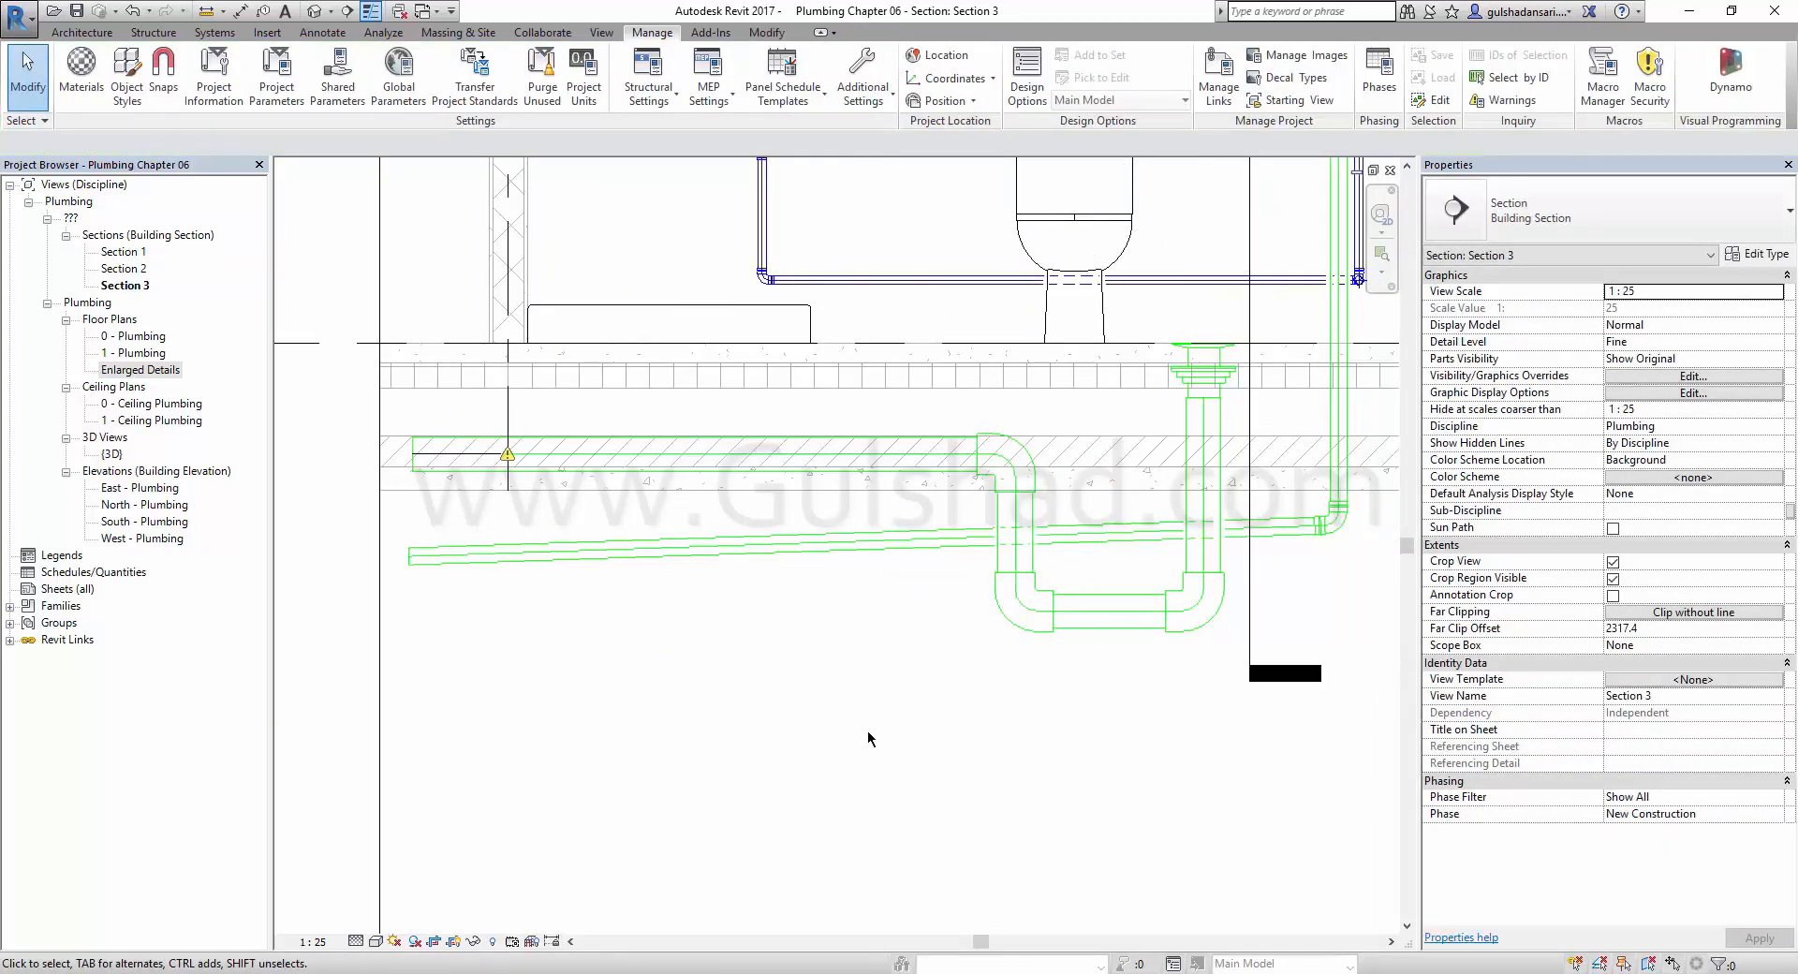
Try to slope the upper horizontal drain pipe by moving its free end downward.
{"action": "left_click", "coordinate": [730, 479]}
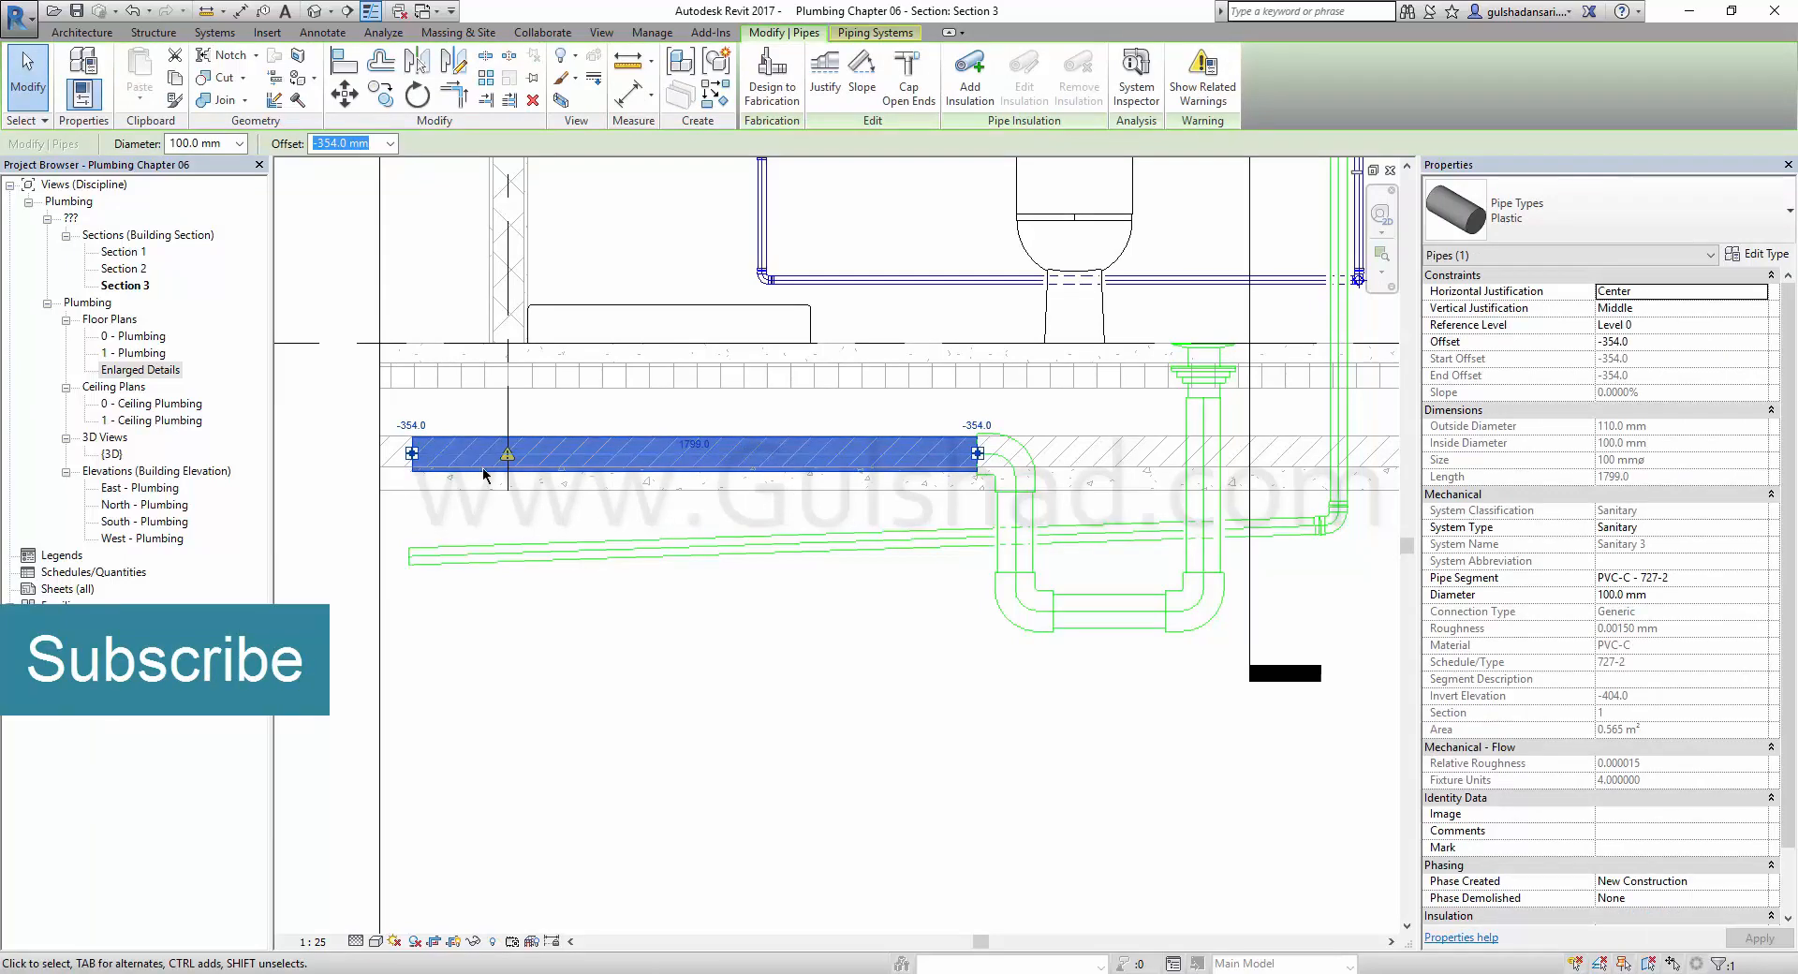
{"action": "left_click_drag", "start_coordinate": [412, 453], "coordinate": [971, 649]}
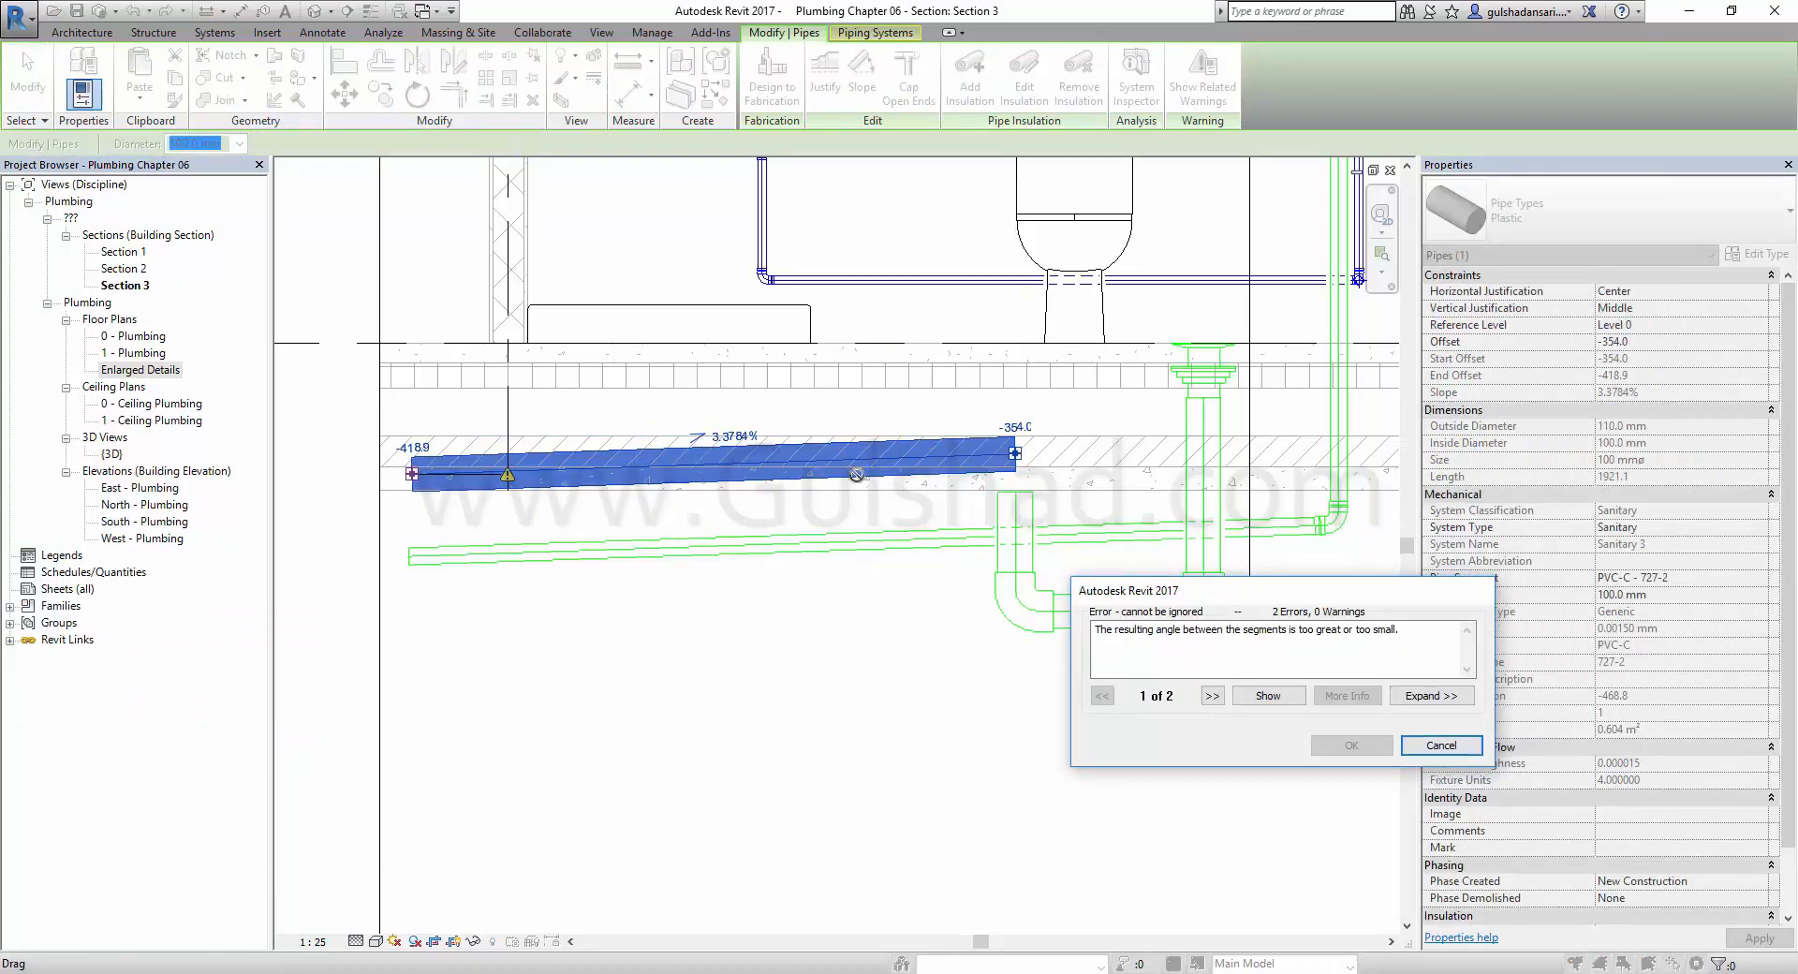
{"action": "left_click", "coordinate": [1439, 745]}
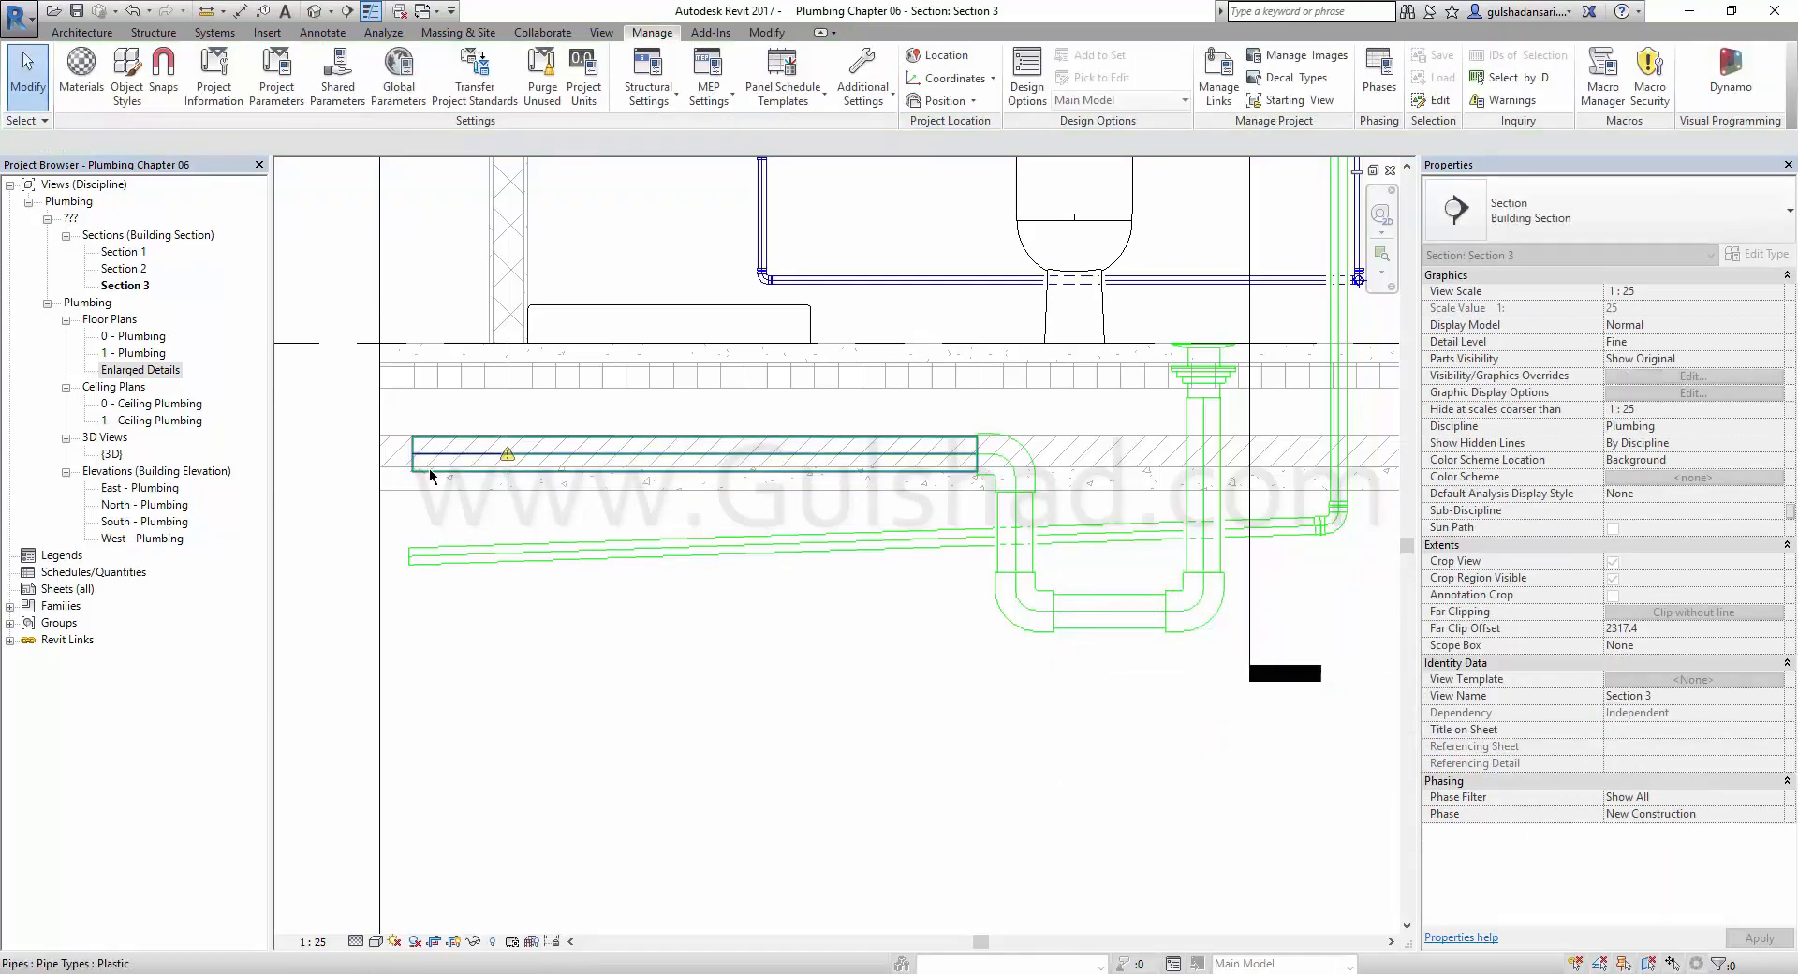
Lower the free end of the upper drain pipe slightly, to an offset of about -360 mm.
{"action": "left_click", "coordinate": [419, 457]}
{"action": "left_click_drag", "start_coordinate": [414, 455], "coordinate": [418, 467]}
{"action": "scroll", "coordinate": [417, 464], "scroll_direction": "up", "scroll_amount": 2}
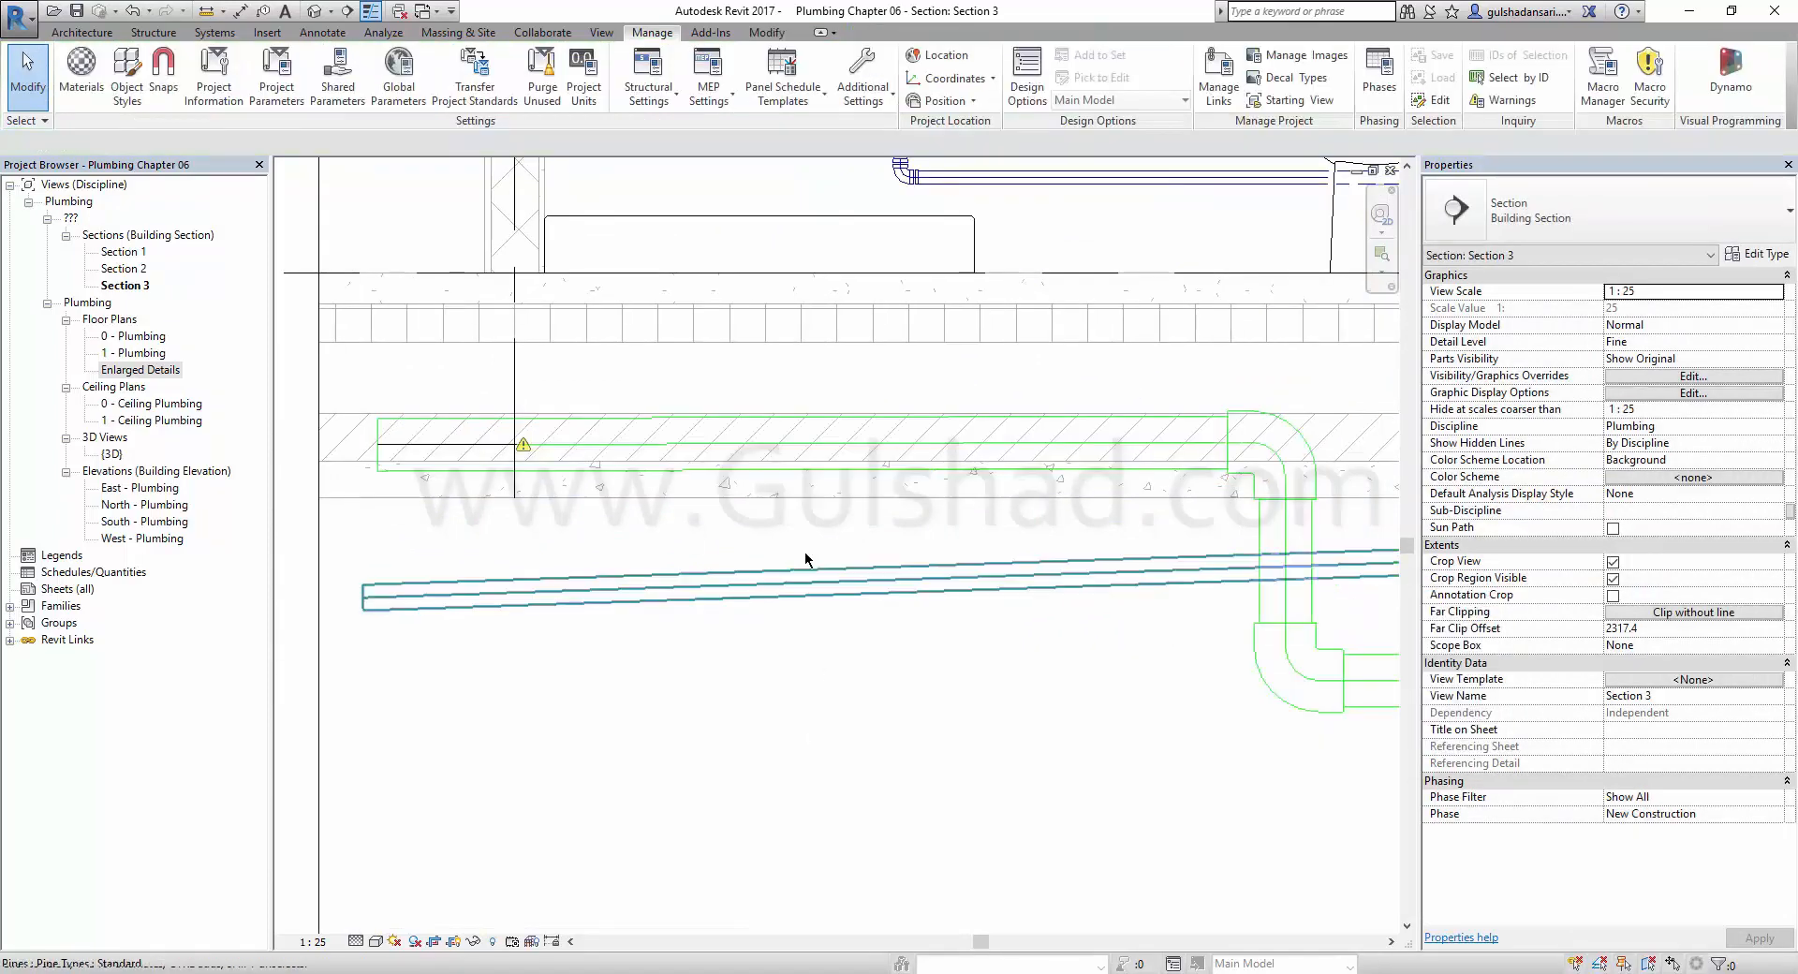
Set the slope of the upper drain pipe to 1% and clear the selection.
{"action": "left_click", "coordinate": [785, 468]}
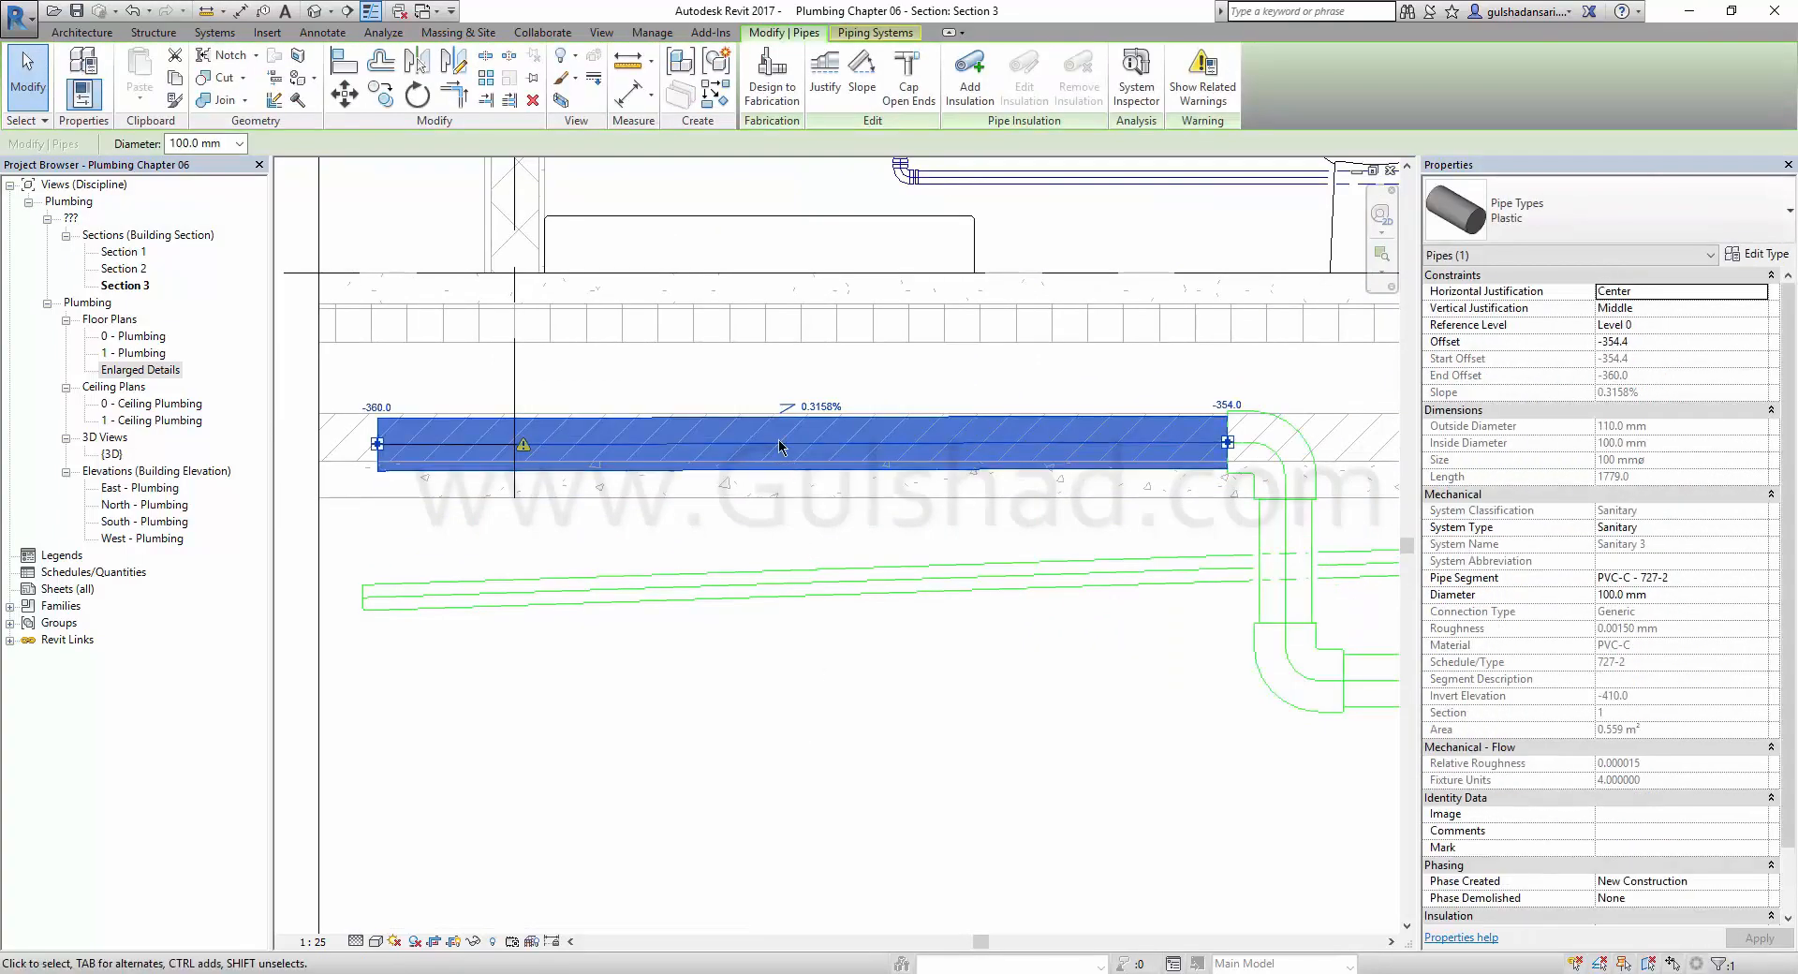
{"action": "left_click", "coordinate": [822, 408]}
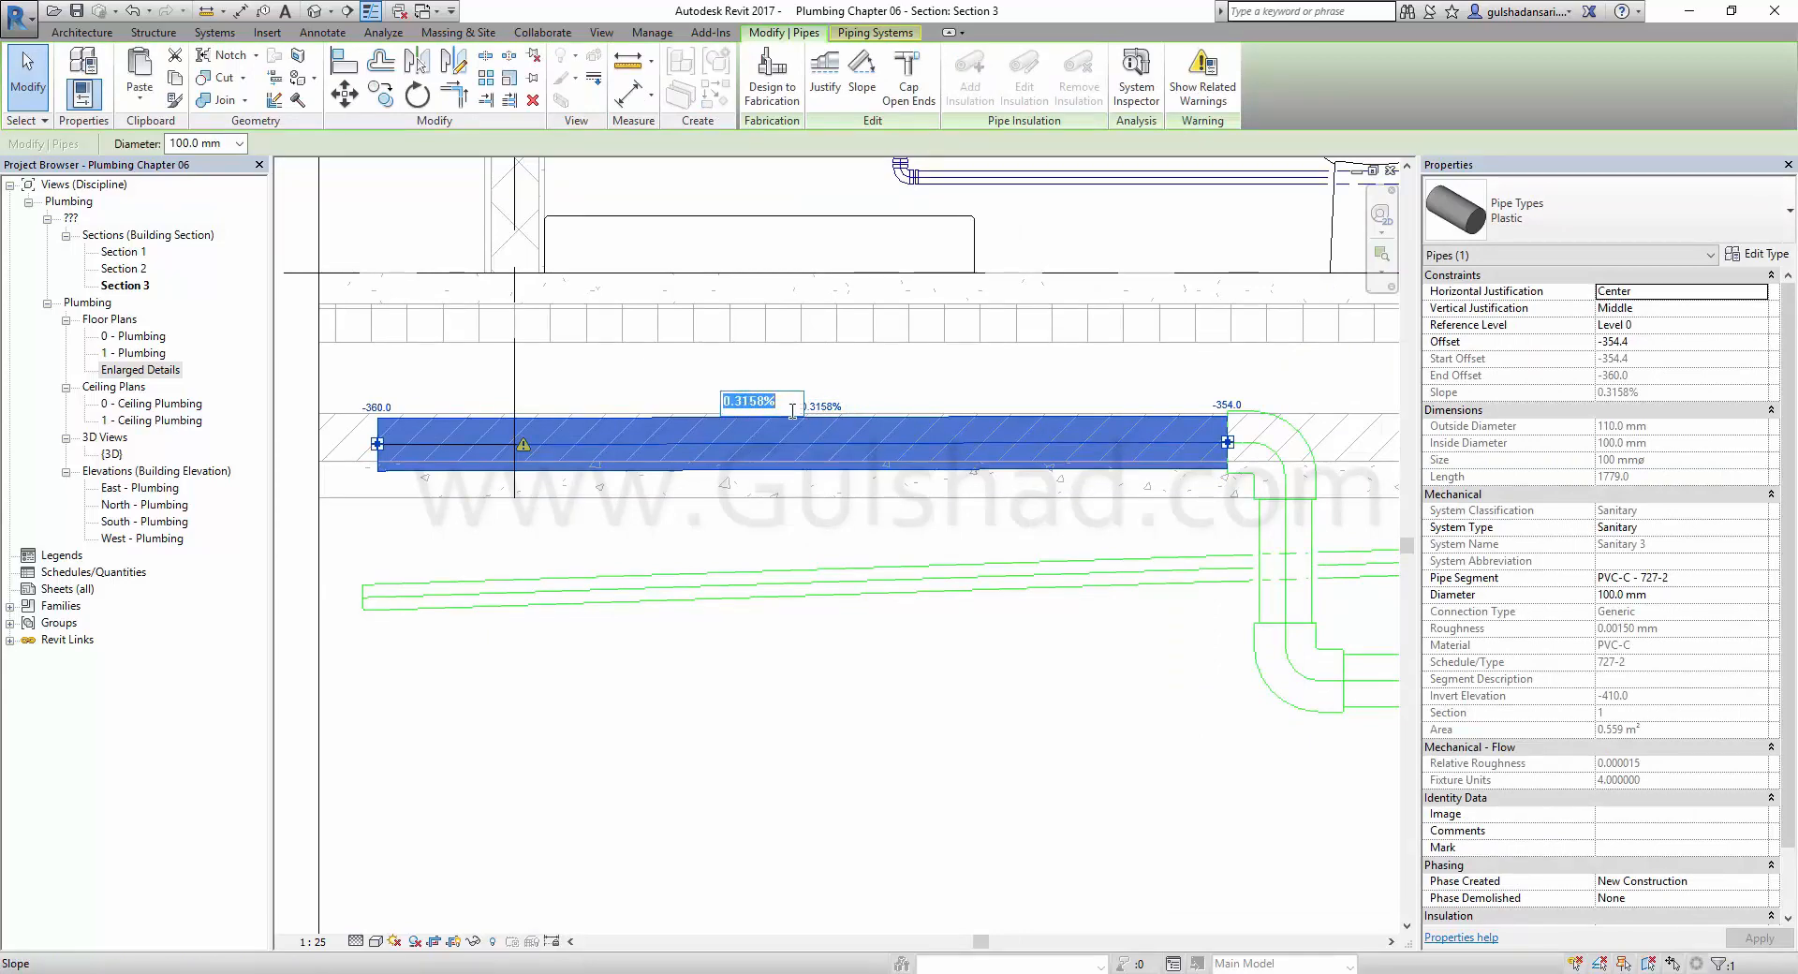
{"action": "left_click", "coordinate": [829, 409]}
{"action": "type", "text": "1"}
{"action": "key", "text": "Return"}
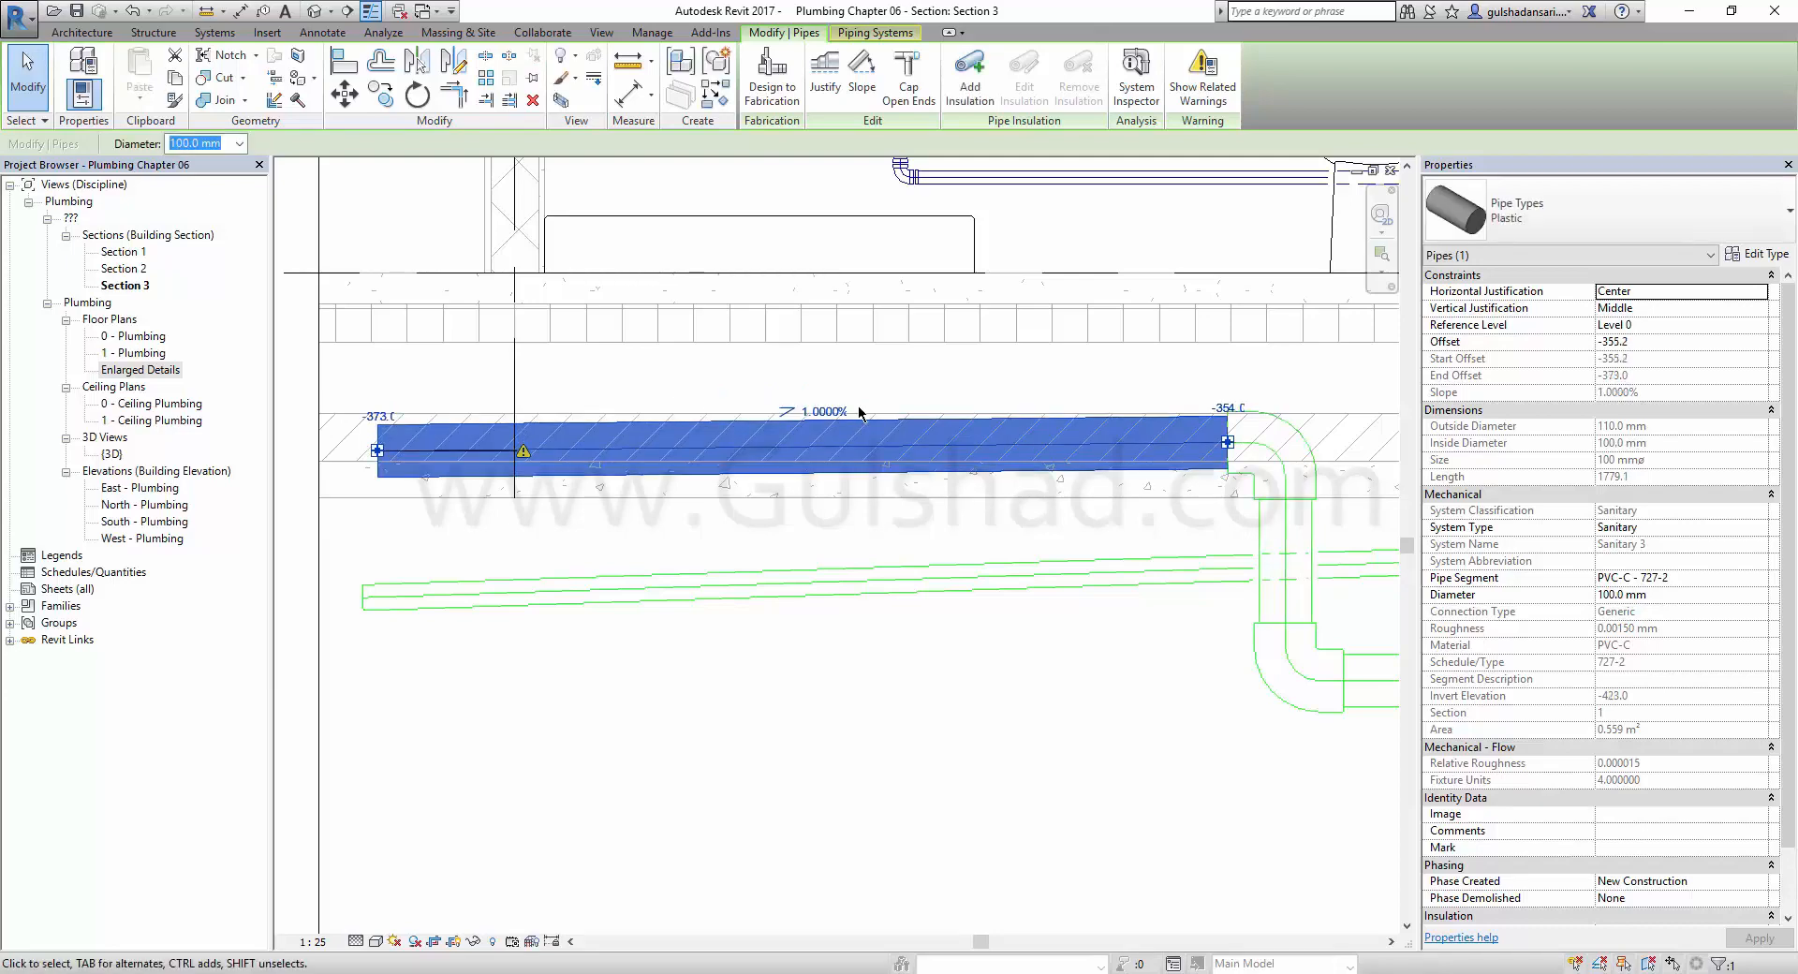
{"action": "left_click", "coordinate": [900, 718]}
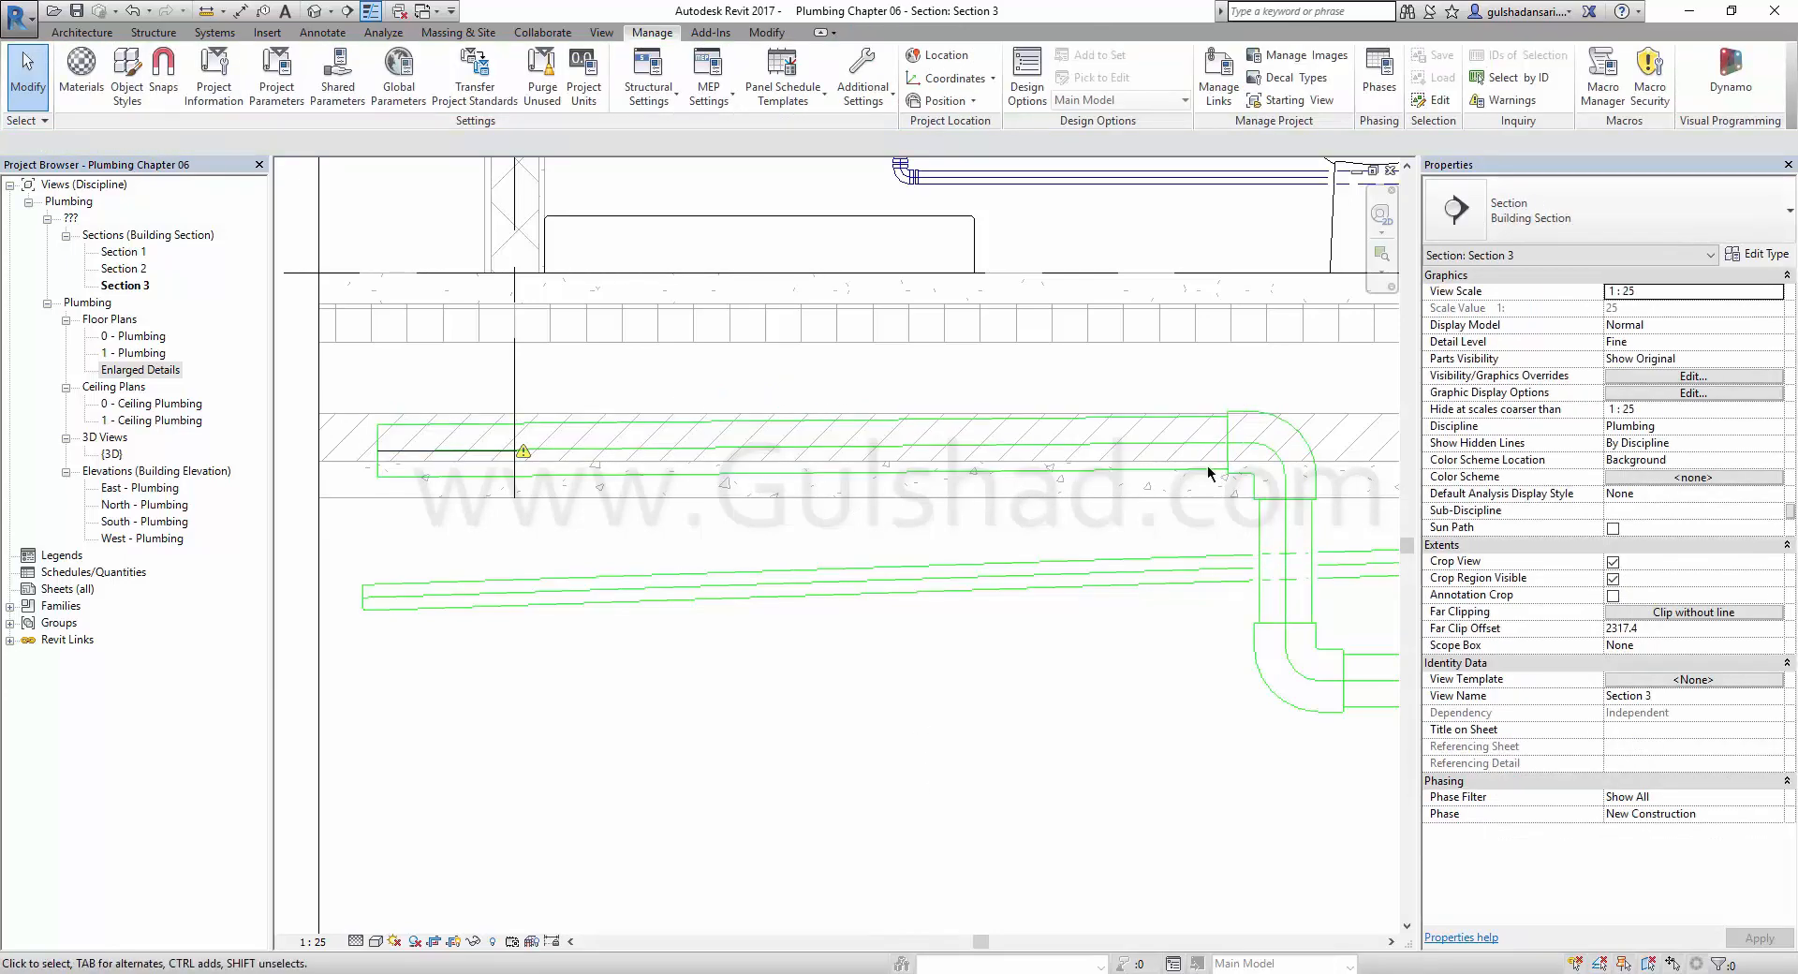
{"action": "scroll", "coordinate": [586, 496], "scroll_direction": "down", "scroll_amount": 2}
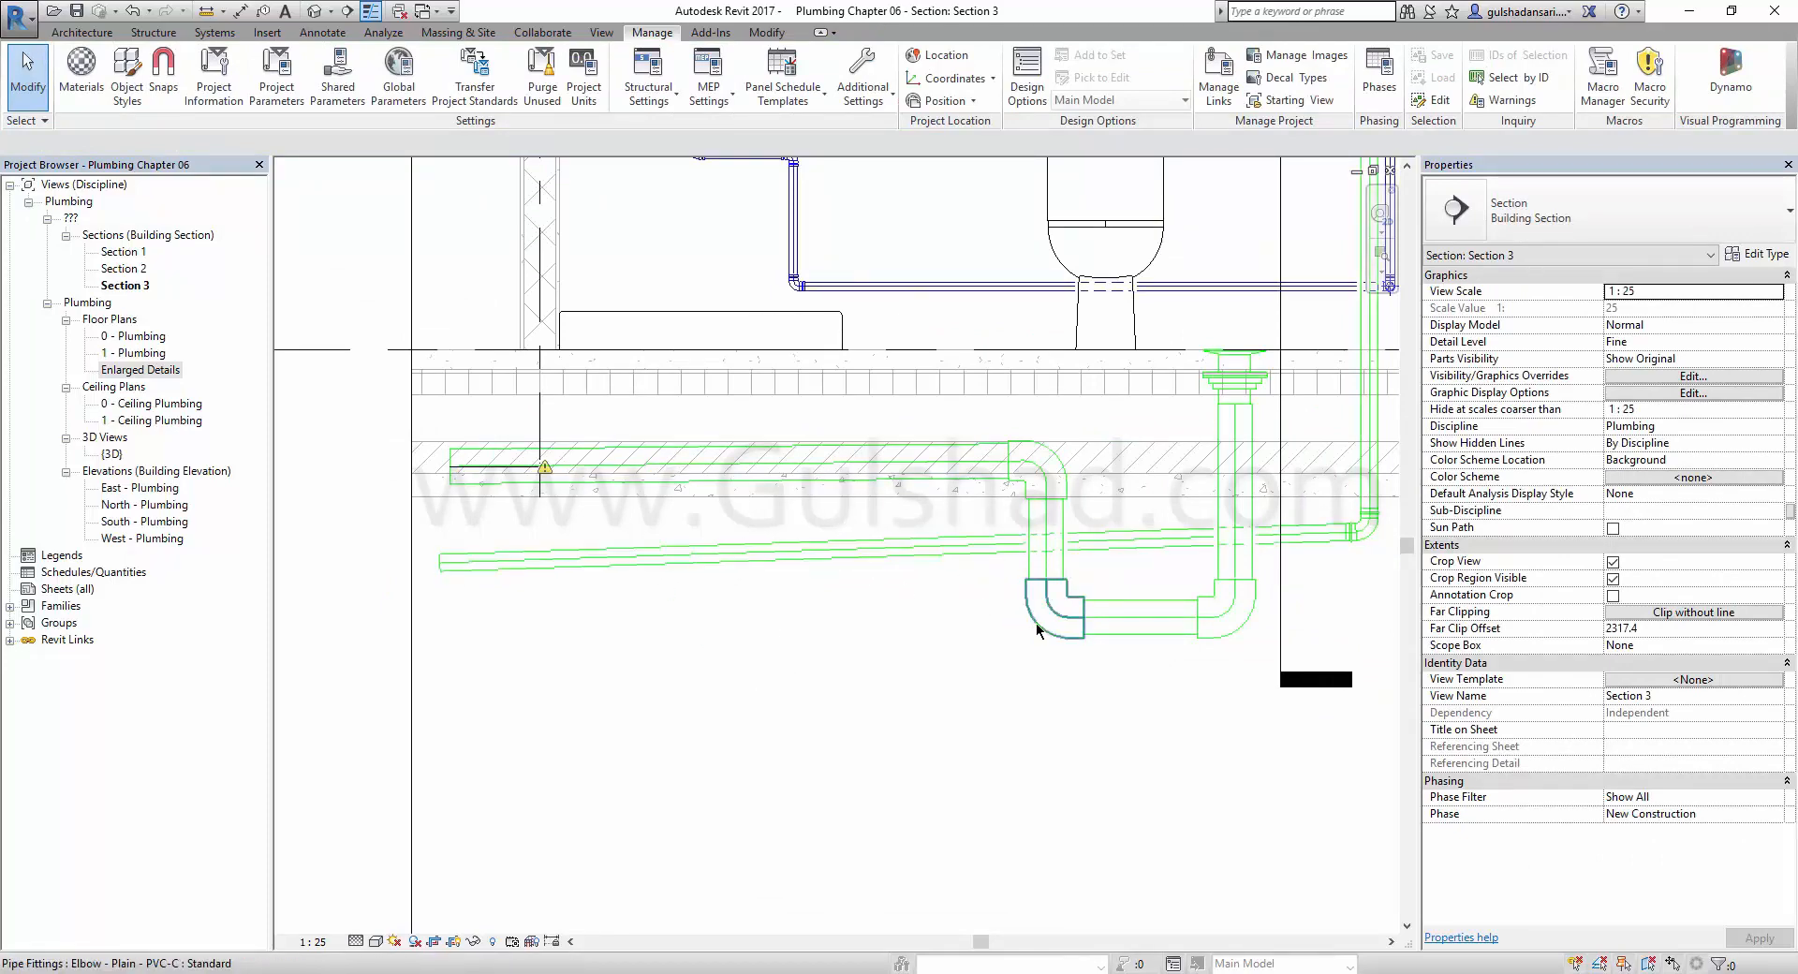
Move the trap's short vertical pipe horizontally toward the floor drain to narrow the U-shaped trap.
{"action": "middle_click_drag", "start_coordinate": [1048, 726], "coordinate": [876, 702]}
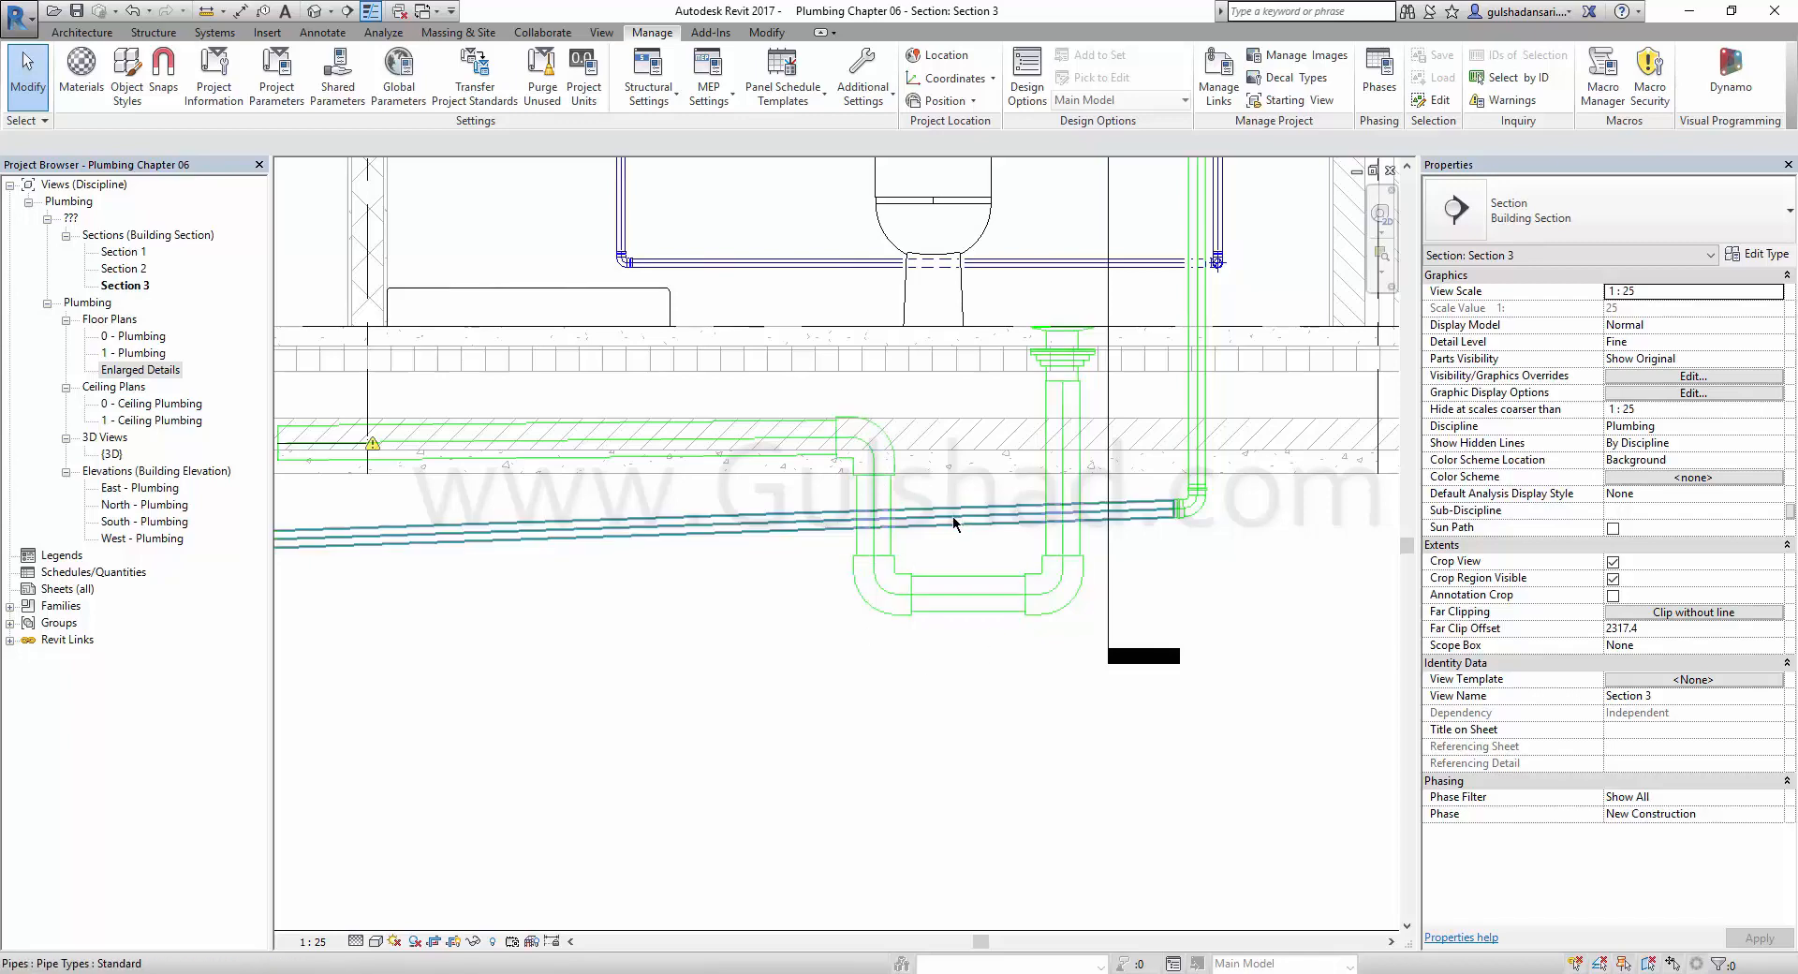
{"action": "left_click", "coordinate": [894, 496]}
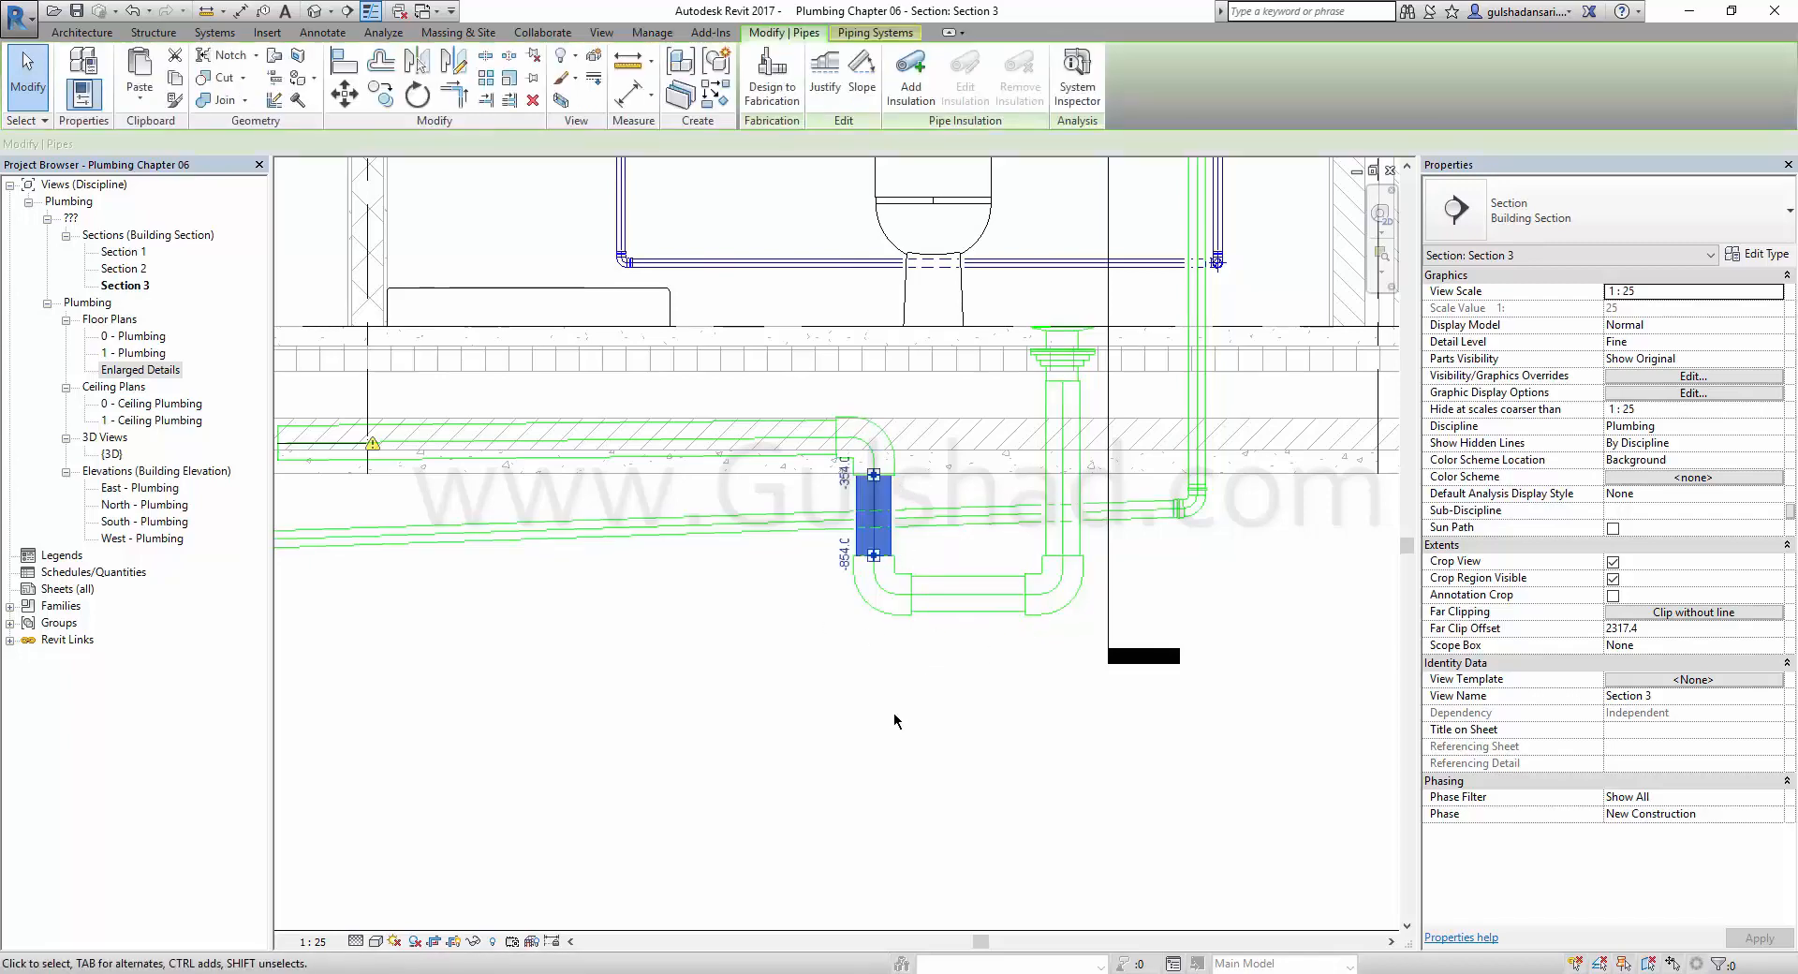
{"action": "key", "text": "Right"}
{"action": "key", "text": "Right"}
{"action": "key", "text": "Right"}
{"action": "key", "text": "Right"}
{"action": "key", "text": "Right"}
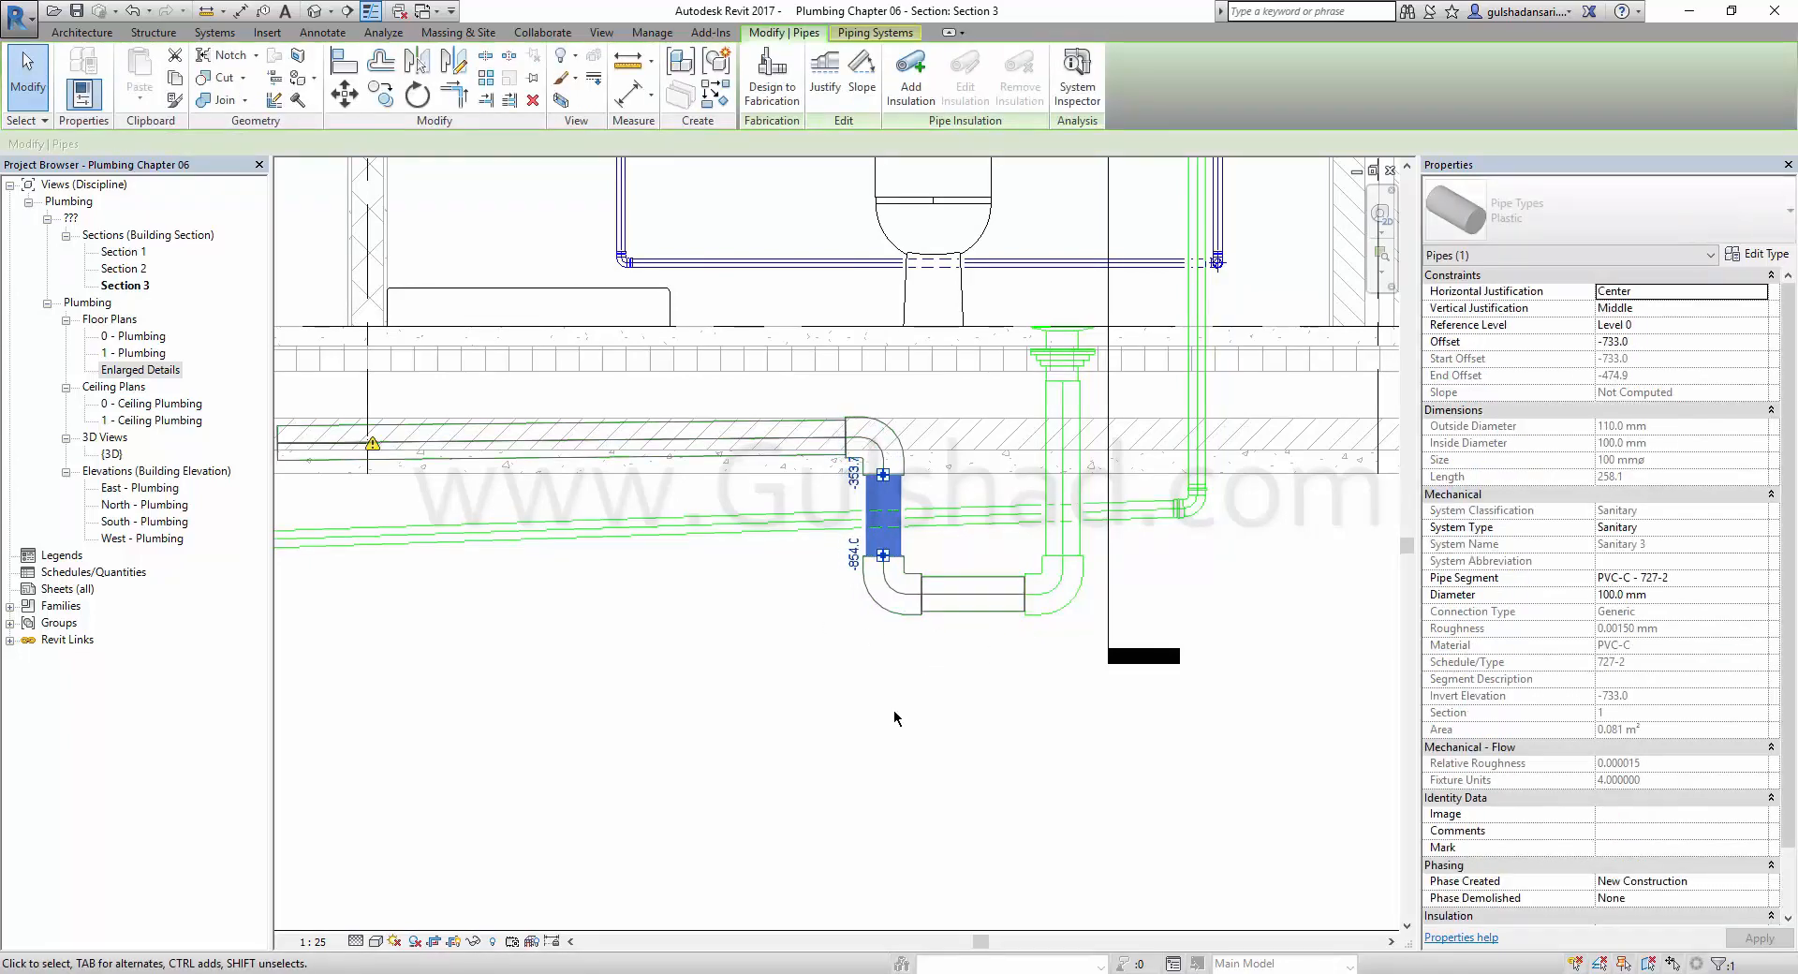
{"action": "key", "text": "Right"}
{"action": "key", "text": "Right"}
{"action": "key", "text": "Right"}
{"action": "key", "text": "Right"}
{"action": "key", "text": "Right"}
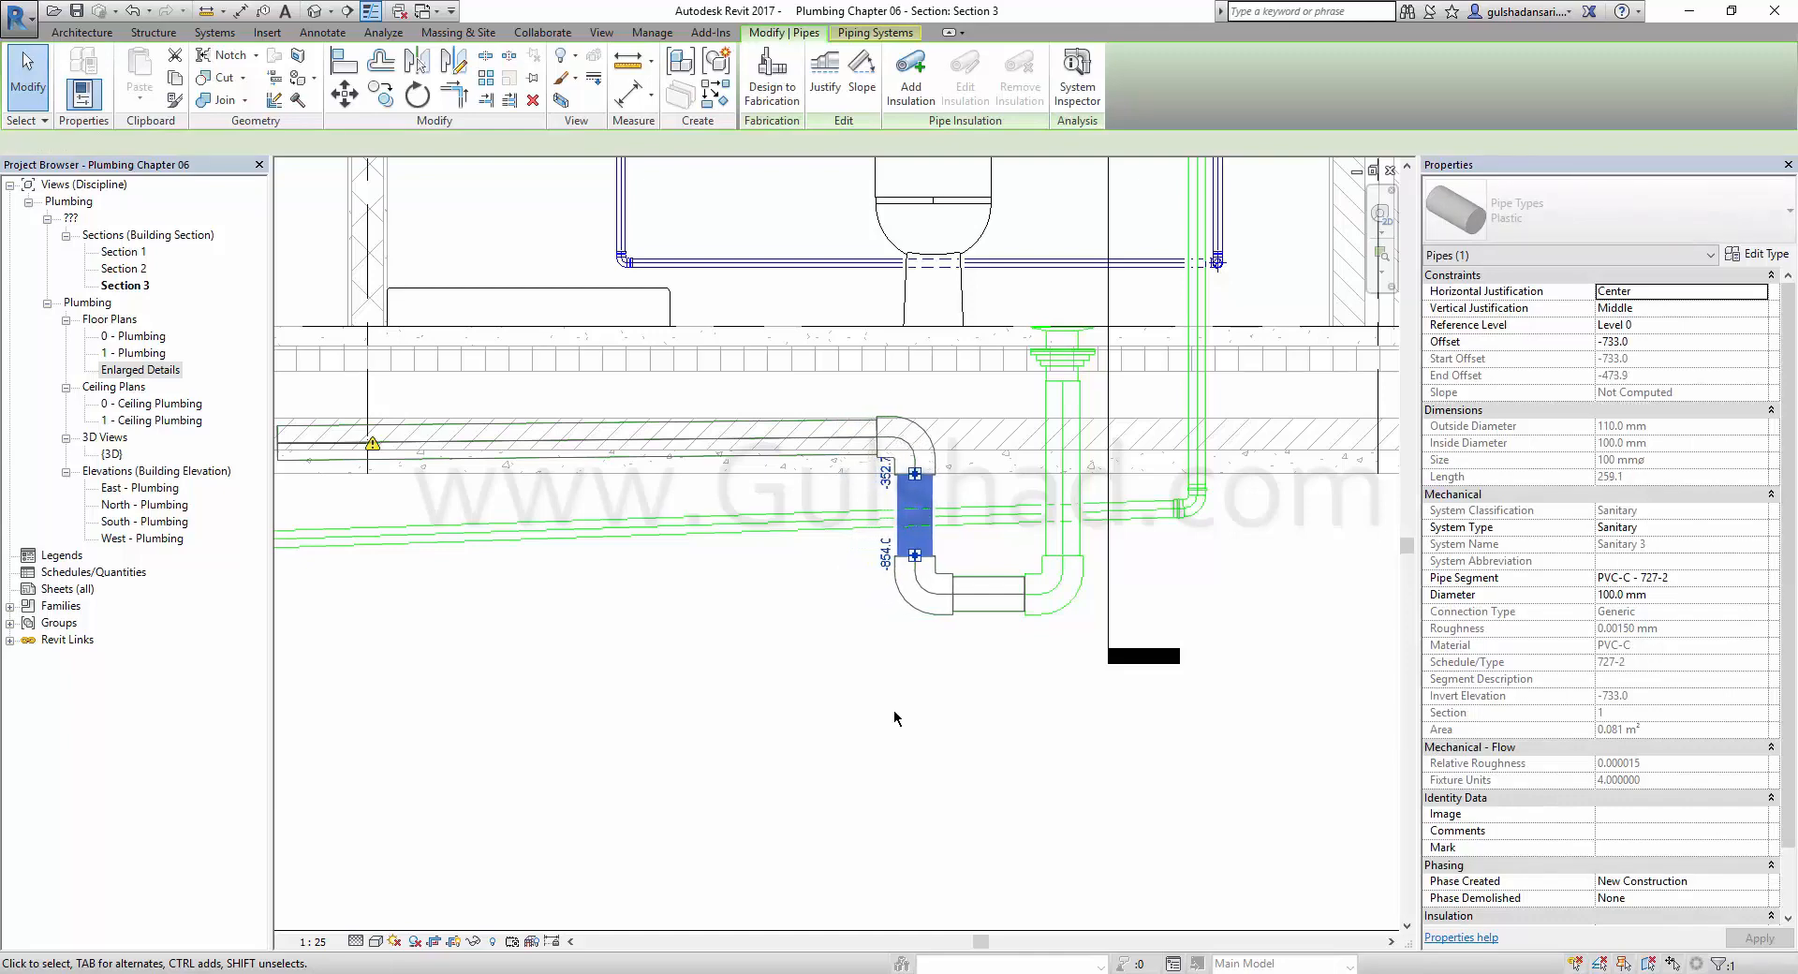
{"action": "key", "text": "Escape"}
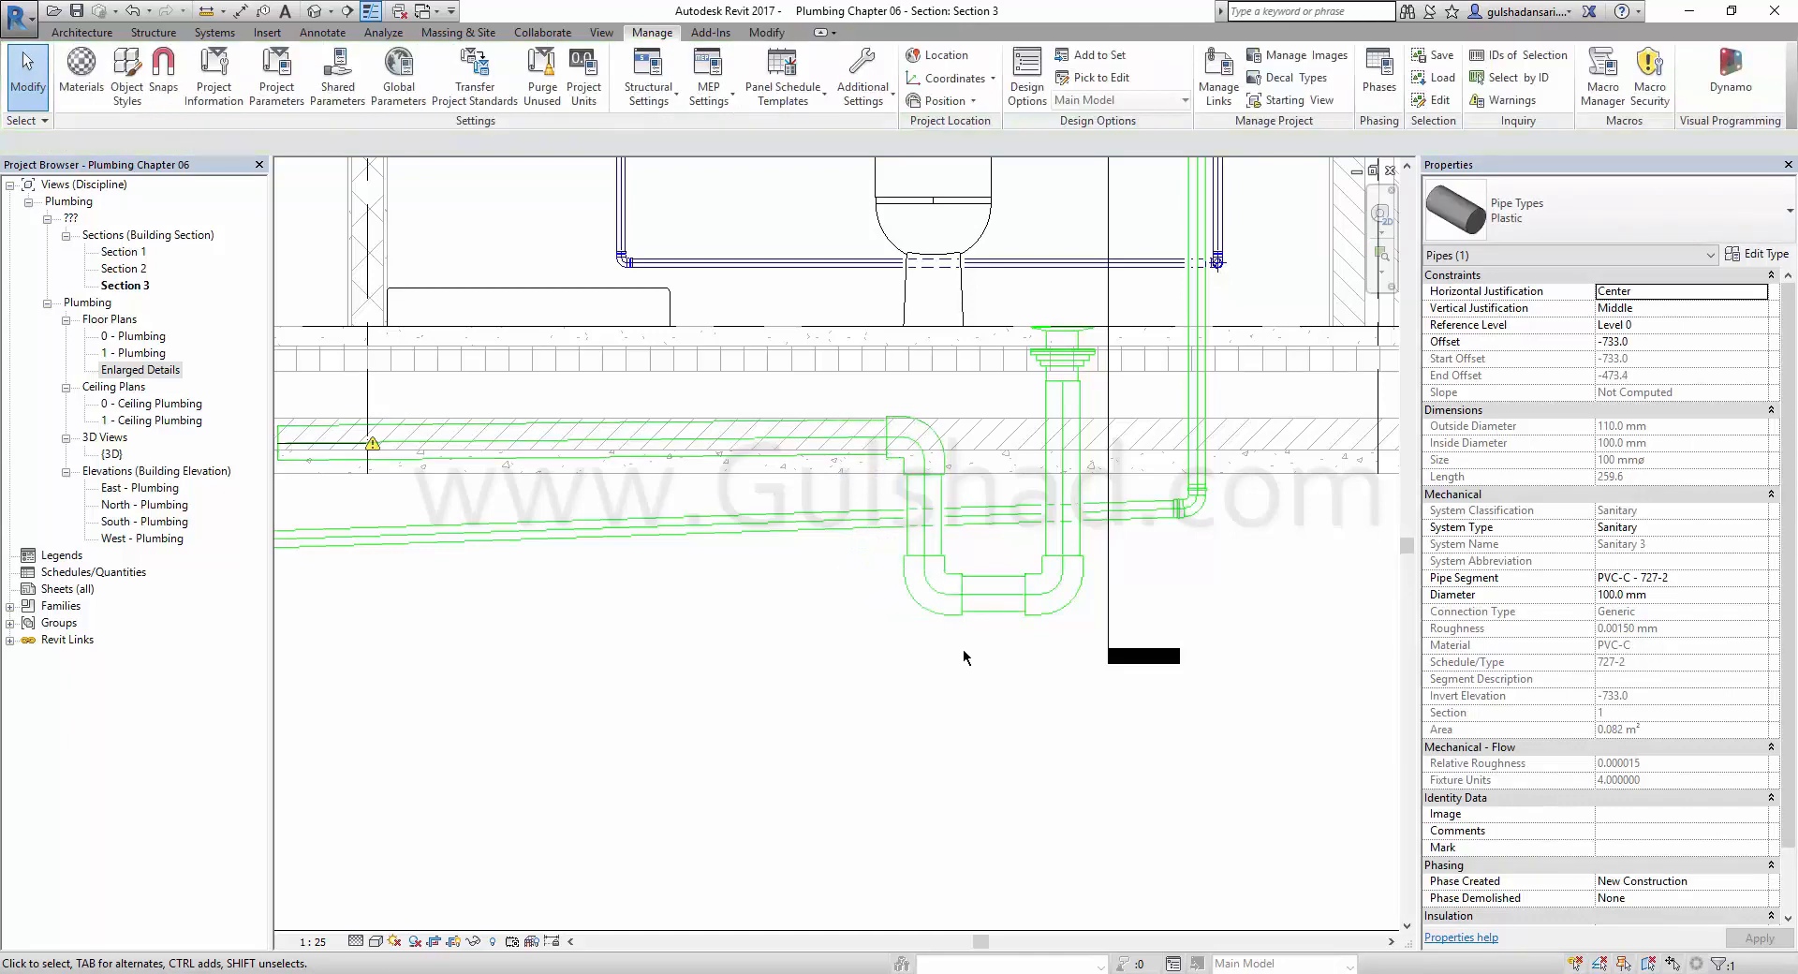
Raise the trap's bottom horizontal pipe to an offset of -744 mm and clear the selection.
{"action": "left_click", "coordinate": [992, 592]}
{"action": "key", "text": "Up"}
{"action": "key", "text": "Up"}
{"action": "key", "text": "Up"}
{"action": "key", "text": "Up"}
{"action": "key", "text": "Up"}
{"action": "key", "text": "Up"}
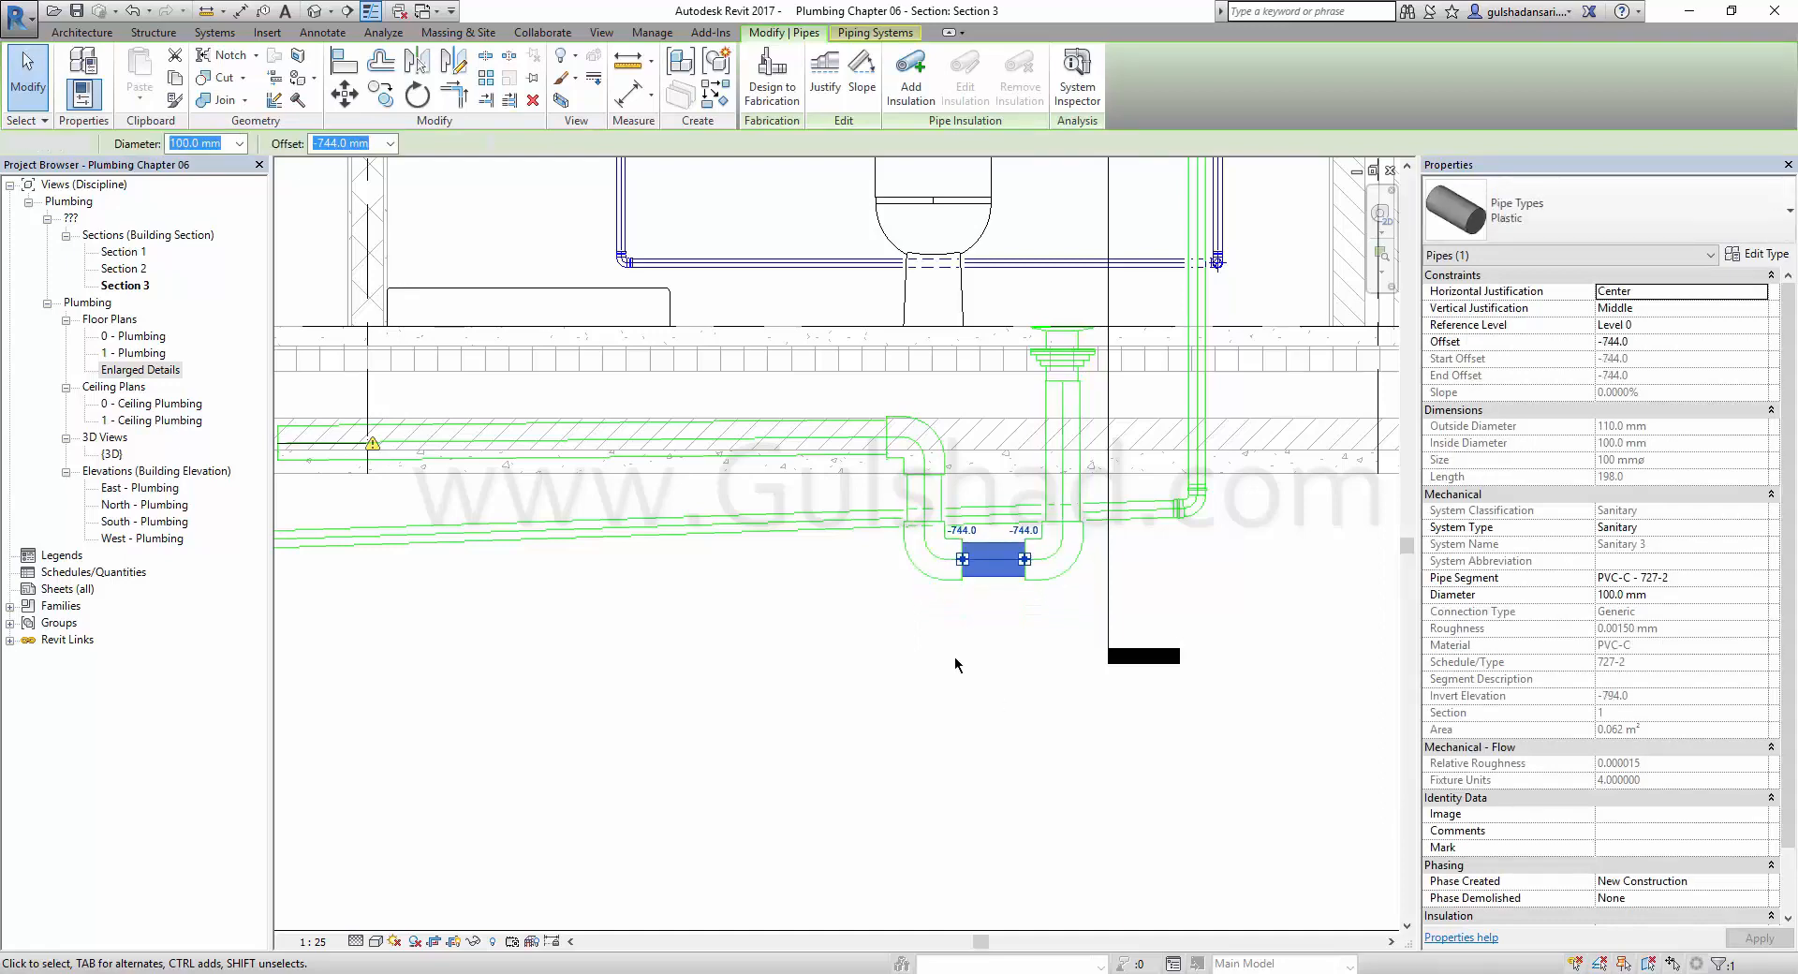
{"action": "key", "text": "Escape"}
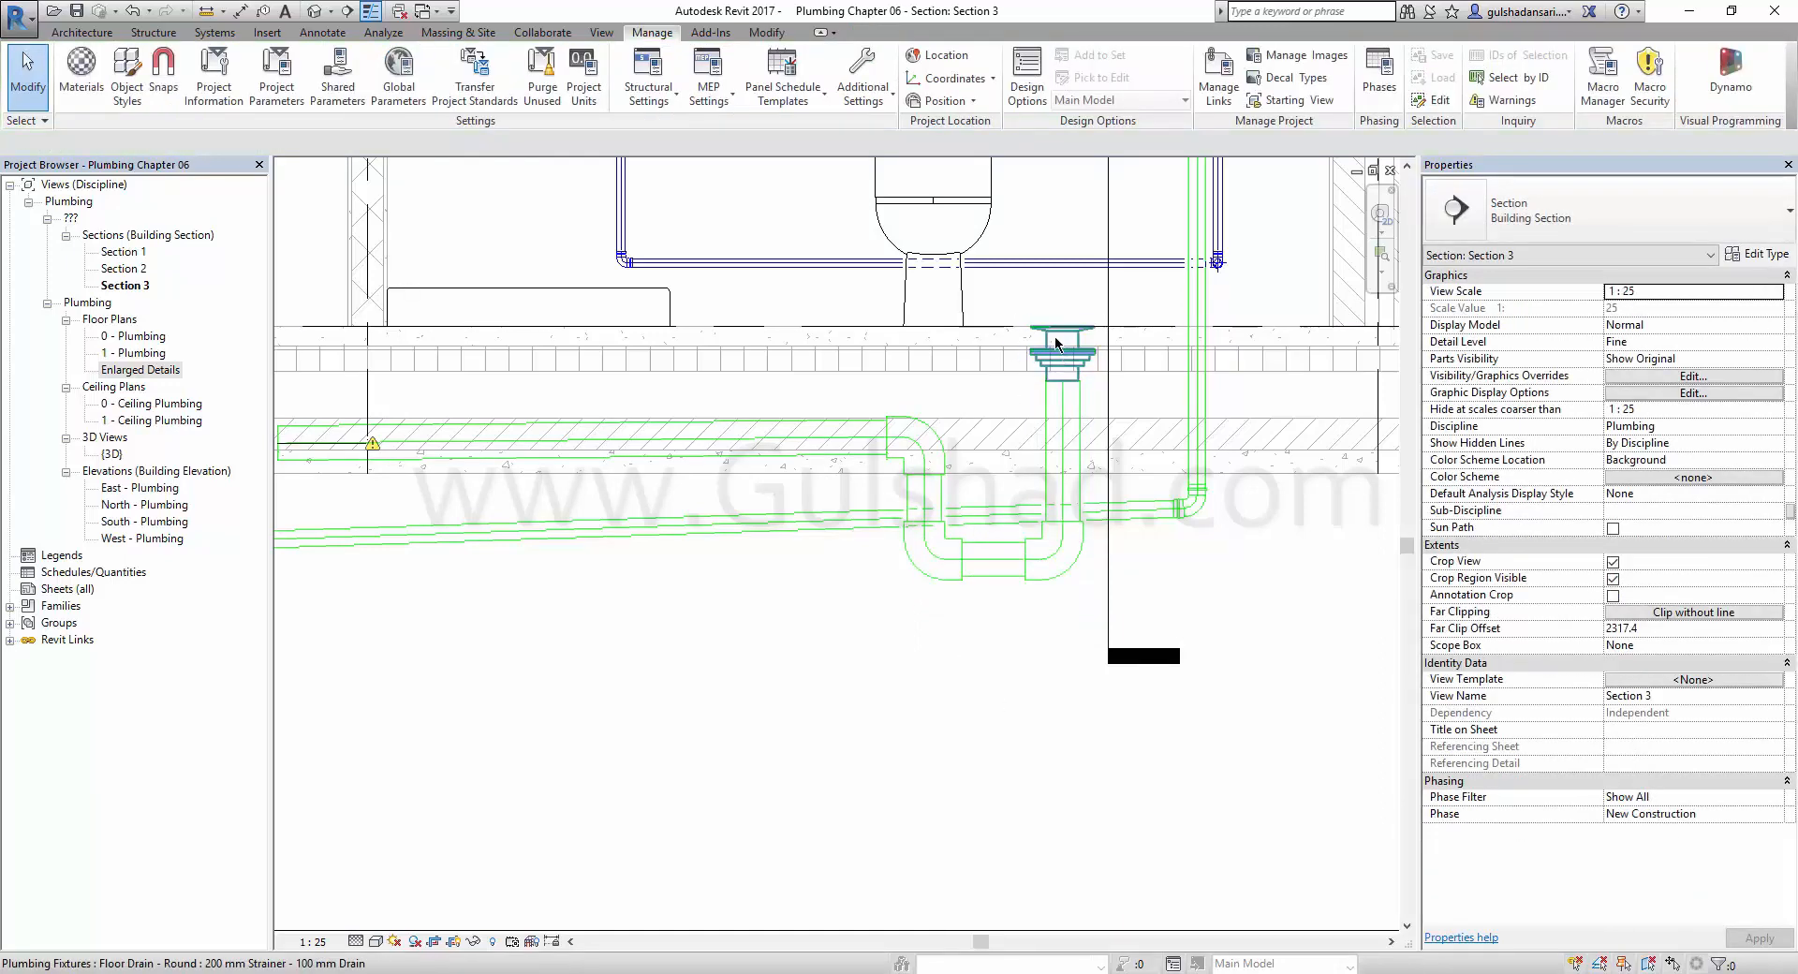
Examine the floor drain's trap and sloped waste pipes in the 3D view.
{"action": "scroll", "coordinate": [391, 447], "scroll_direction": "down", "scroll_amount": 2}
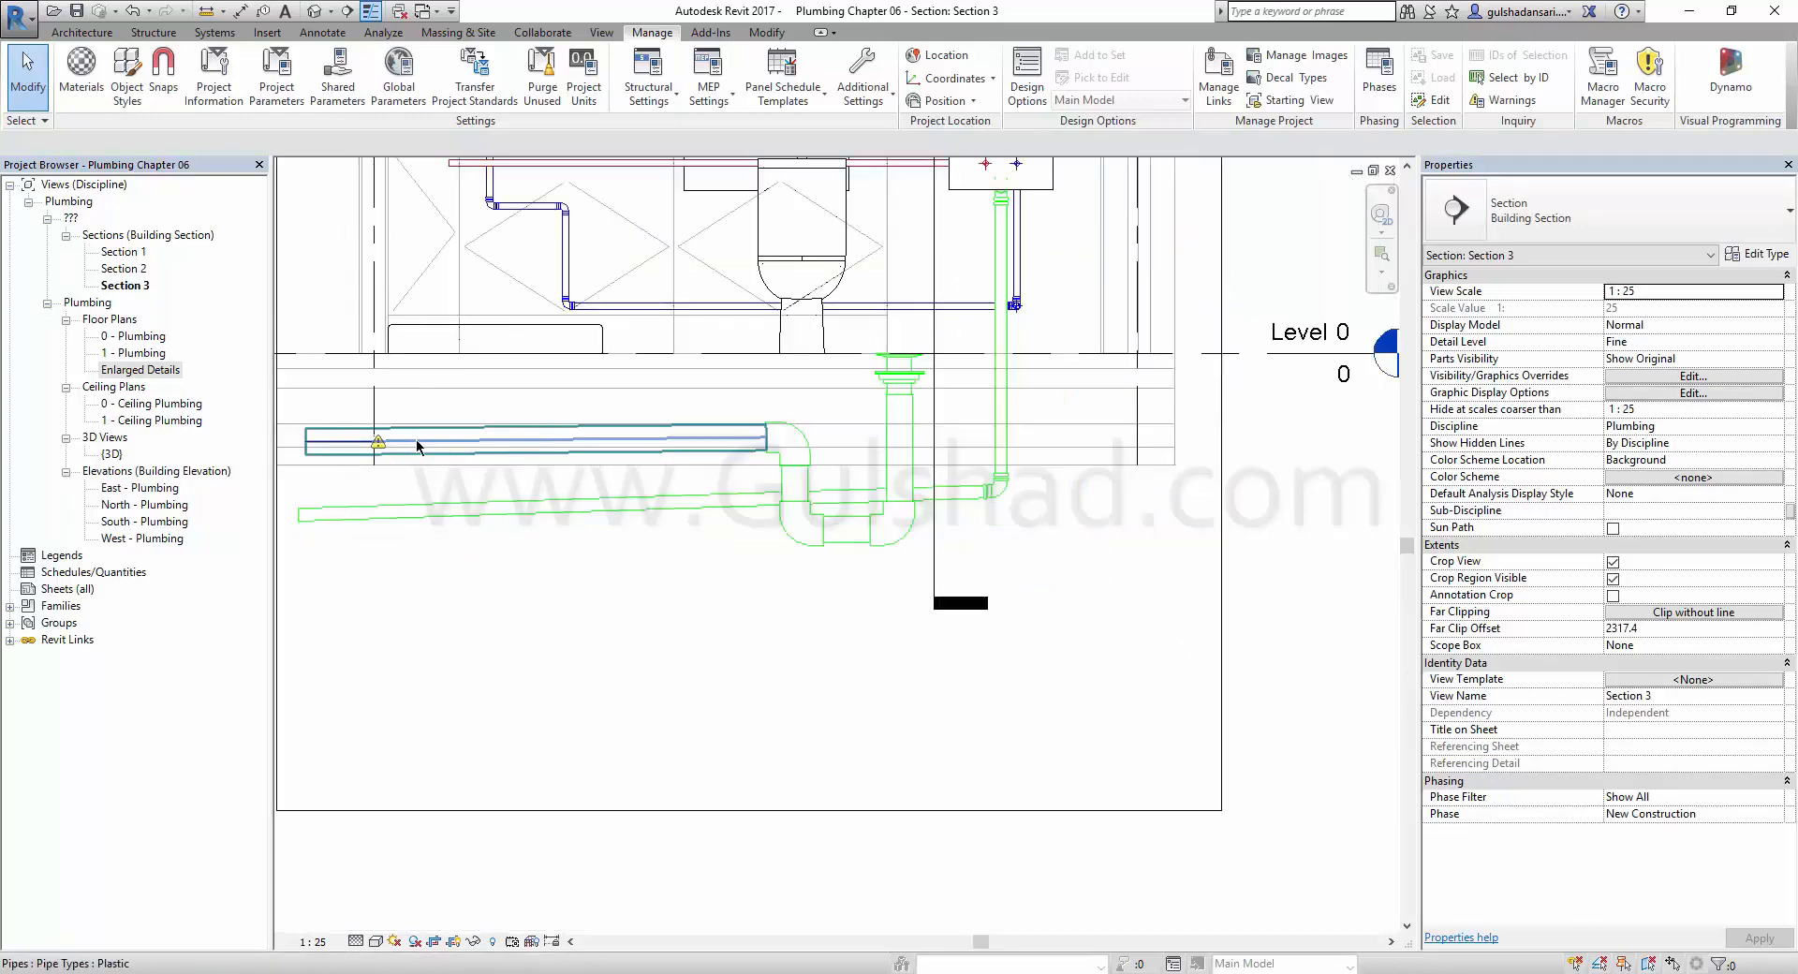
{"action": "left_click", "coordinate": [315, 12]}
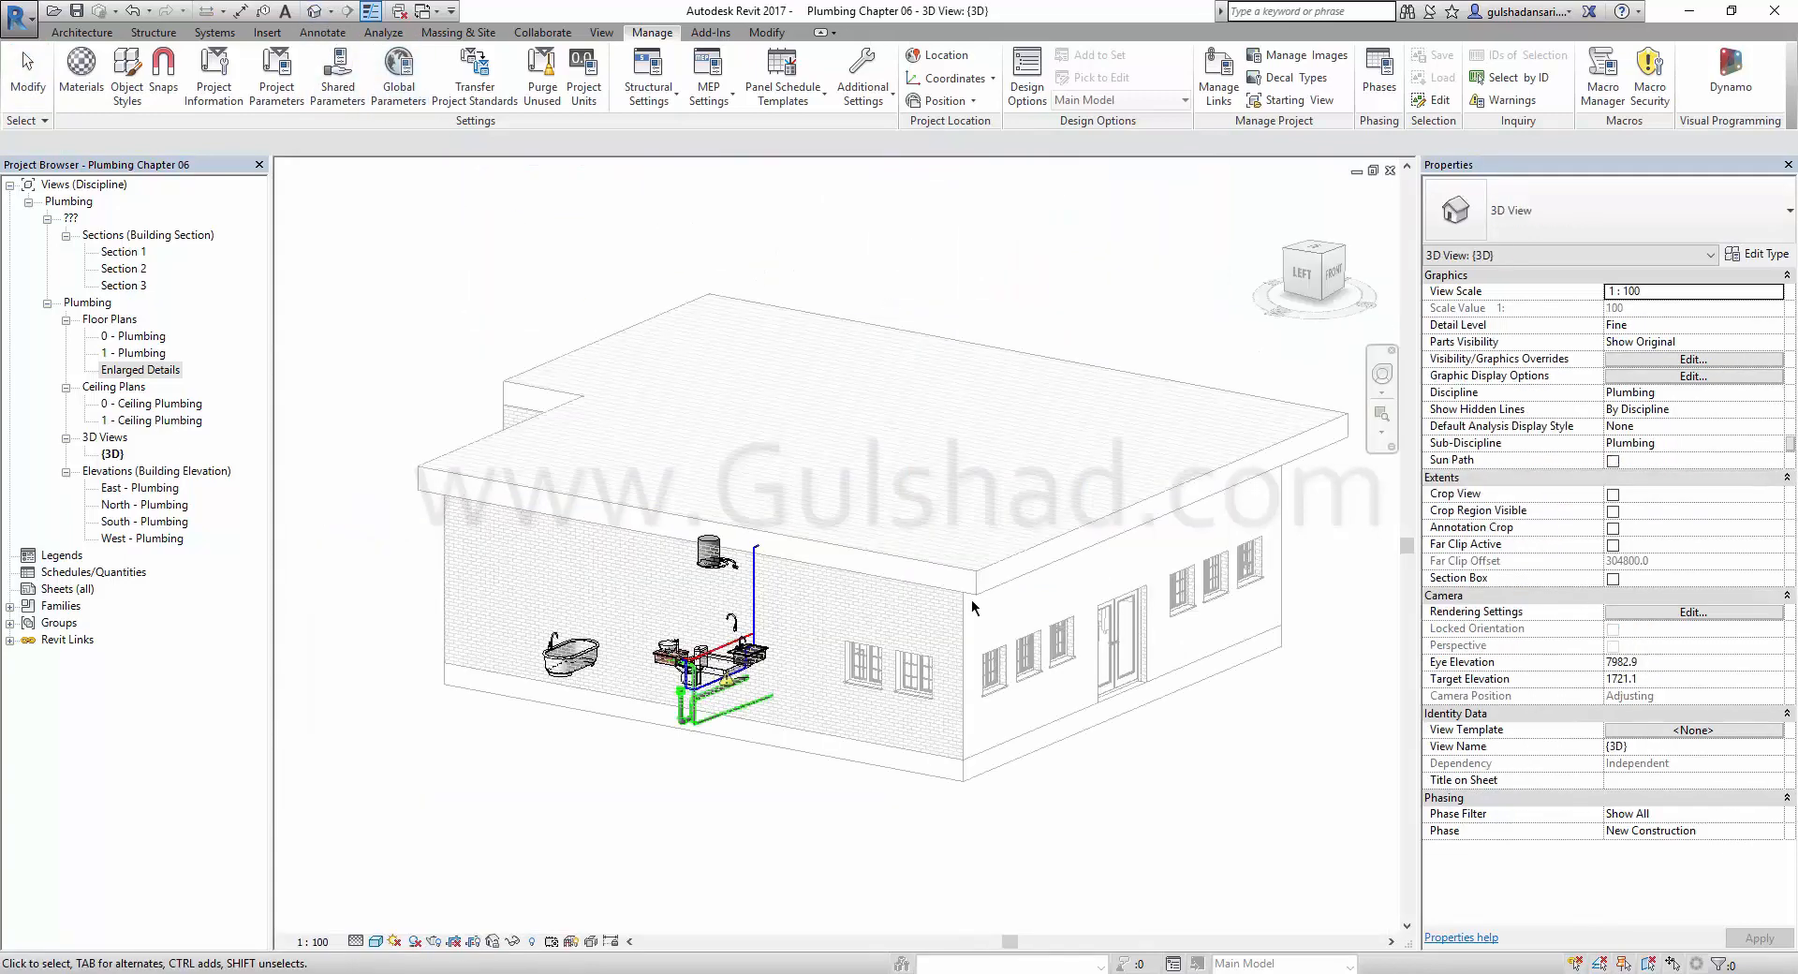
{"action": "middle_click_drag", "start_coordinate": [1039, 693], "coordinate": [990, 696], "text": "shift"}
{"action": "scroll", "coordinate": [979, 744], "scroll_direction": "up", "scroll_amount": 5}
{"action": "scroll", "coordinate": [1111, 836], "scroll_direction": "up", "scroll_amount": 1}
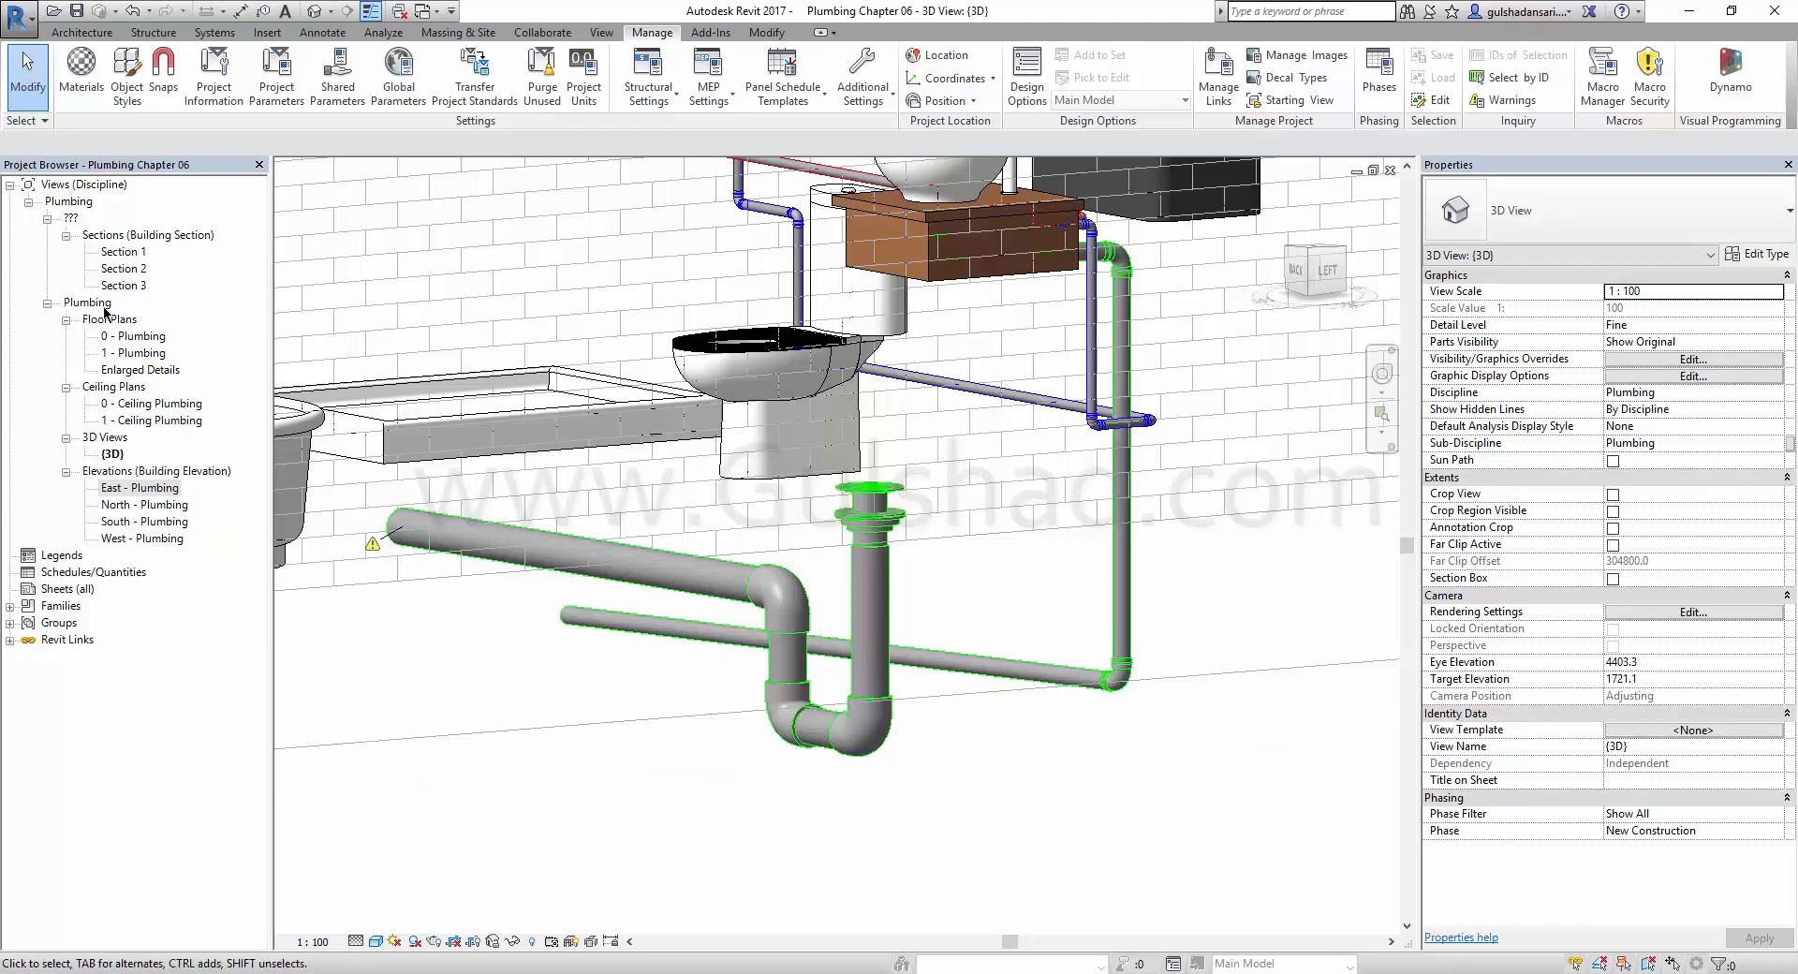
Open the 1 - Plumbing floor plan to show the roof and its grid lines.
{"action": "left_click", "coordinate": [138, 354]}
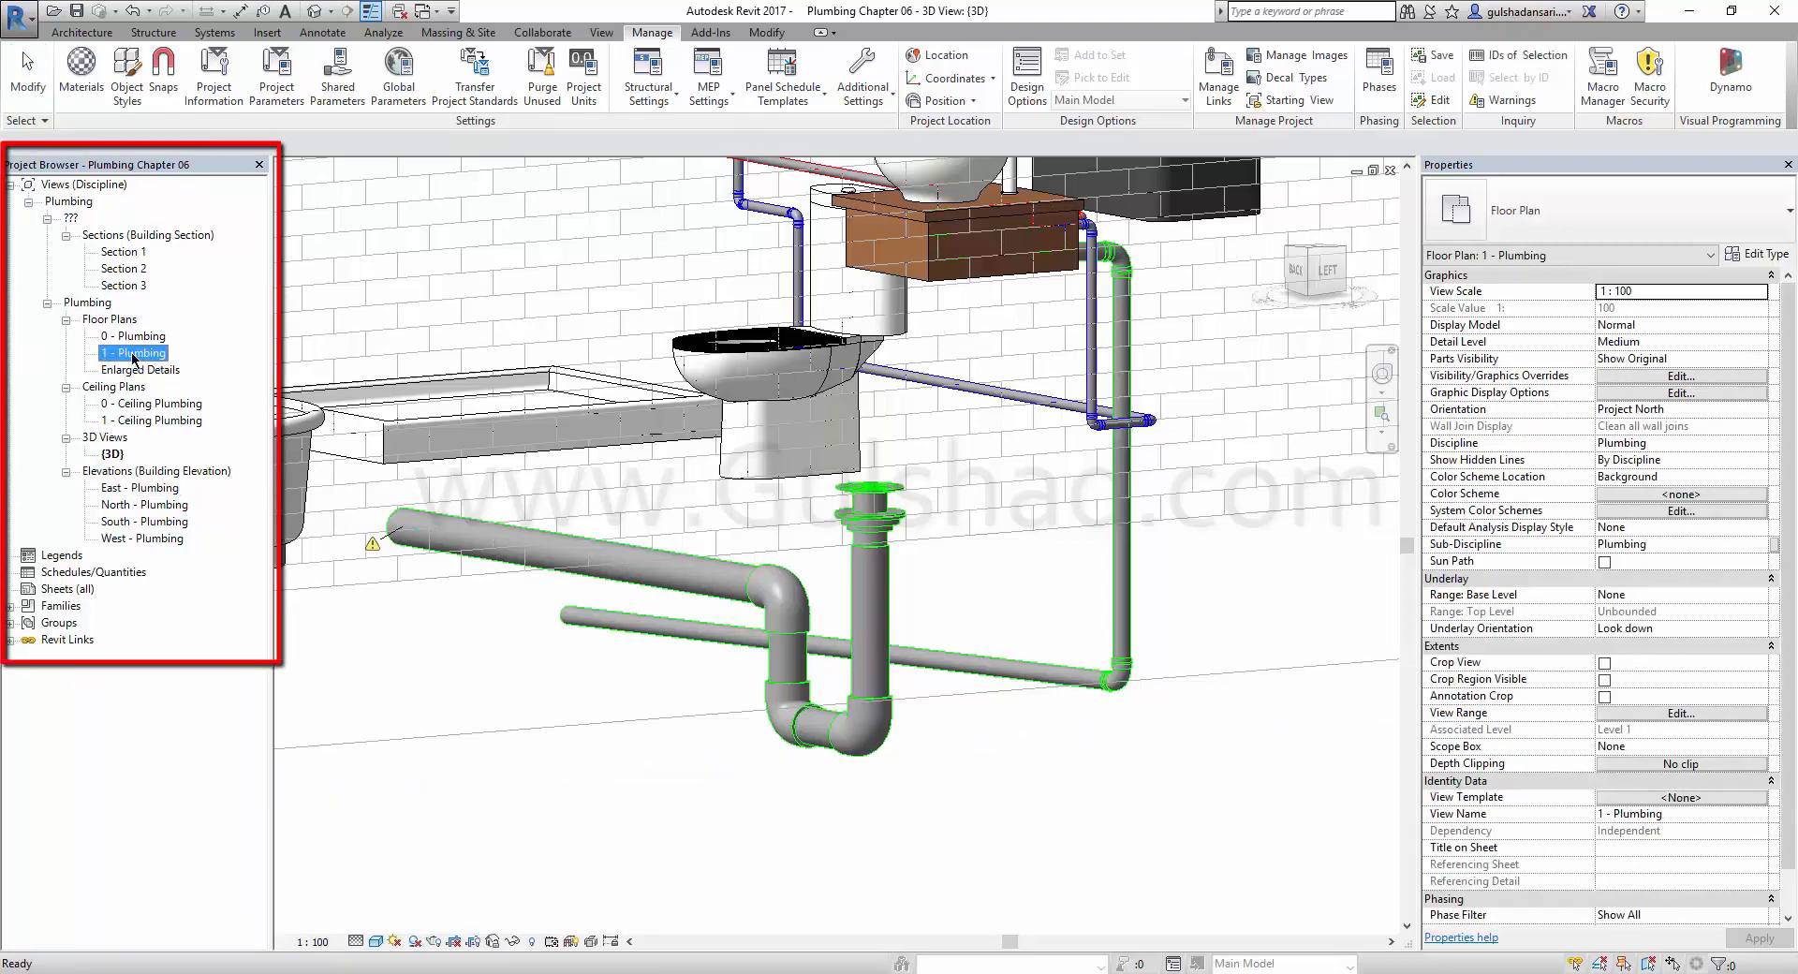
{"action": "double_click", "coordinate": [120, 356]}
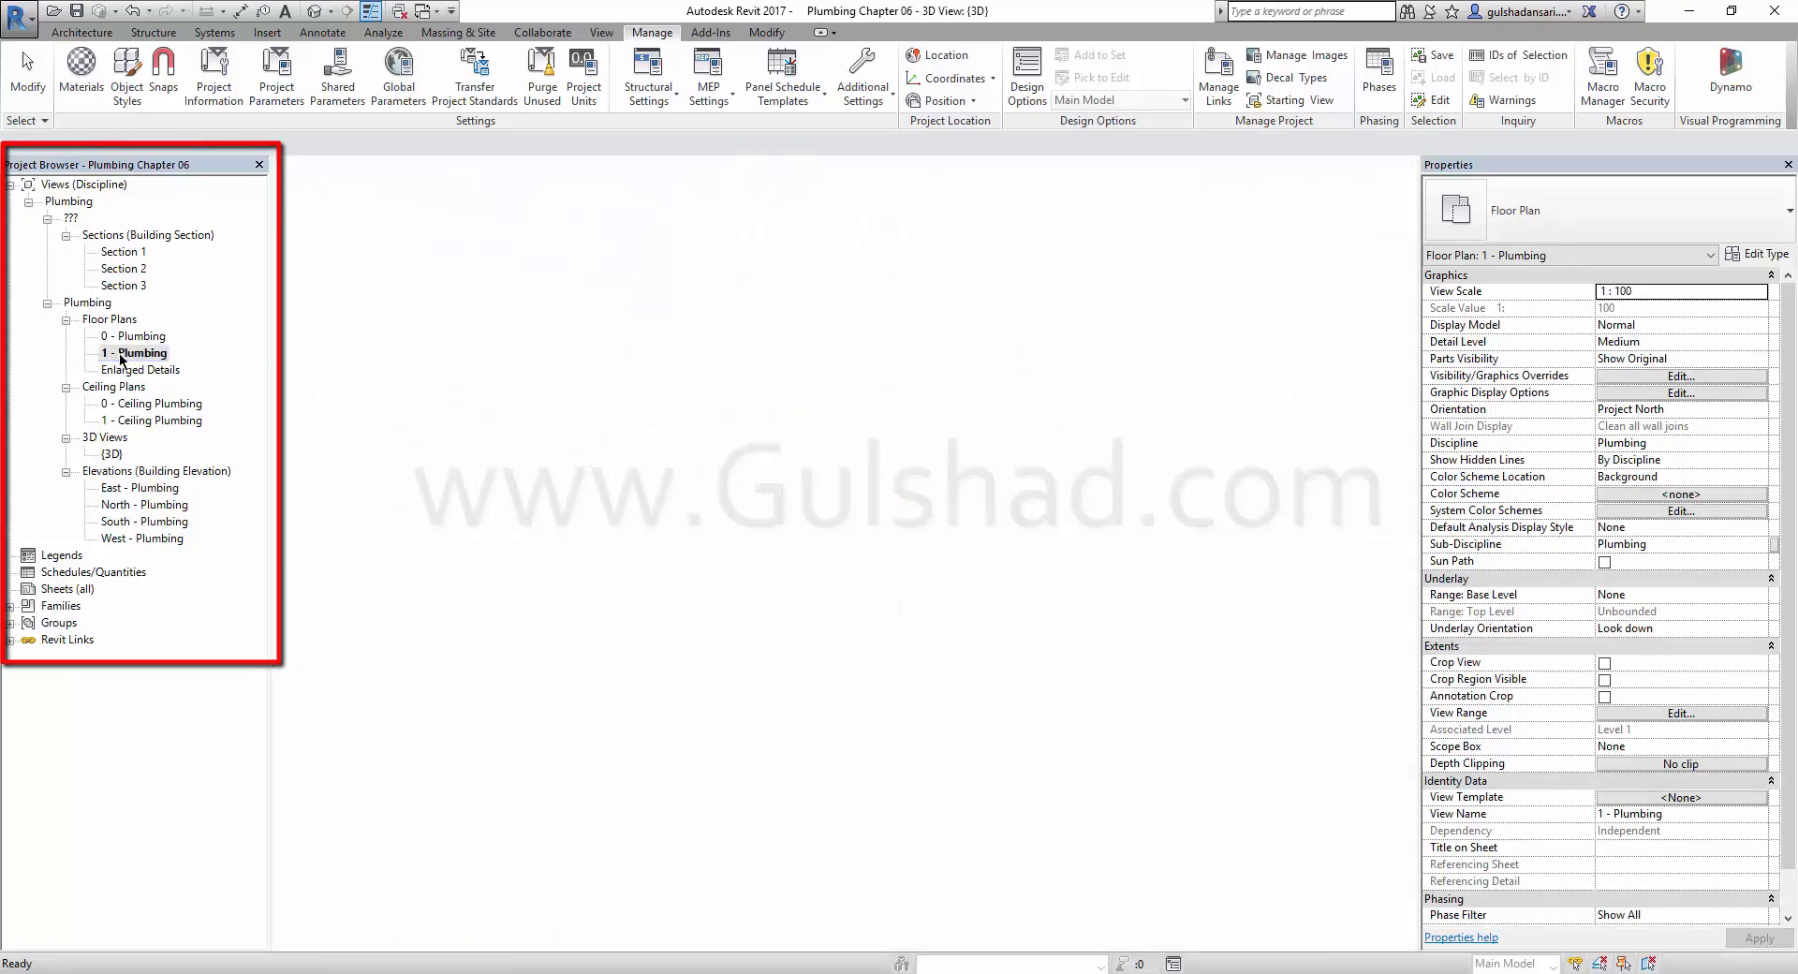
{"action": "middle_click_drag", "start_coordinate": [1012, 379], "coordinate": [998, 247]}
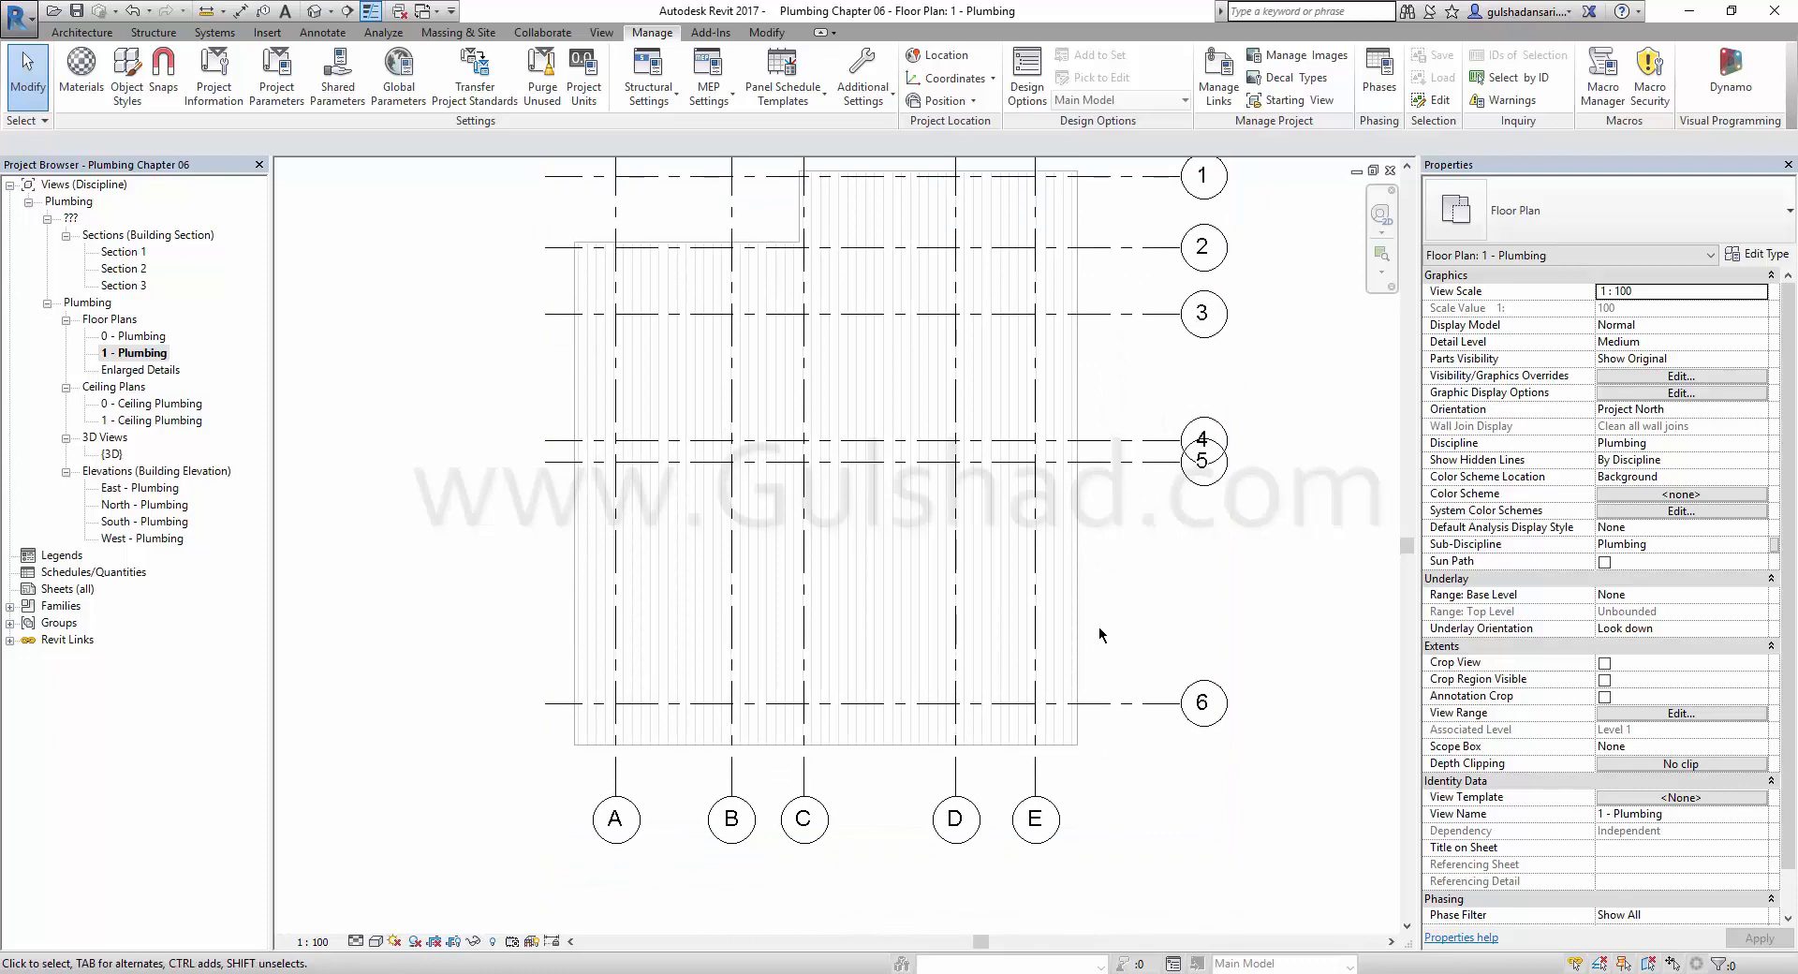
Load the Roof Drain family as mechanical equipment from the library's Plumbing, MEP, Fixtures, Drains folder.
{"action": "left_click", "coordinate": [232, 36]}
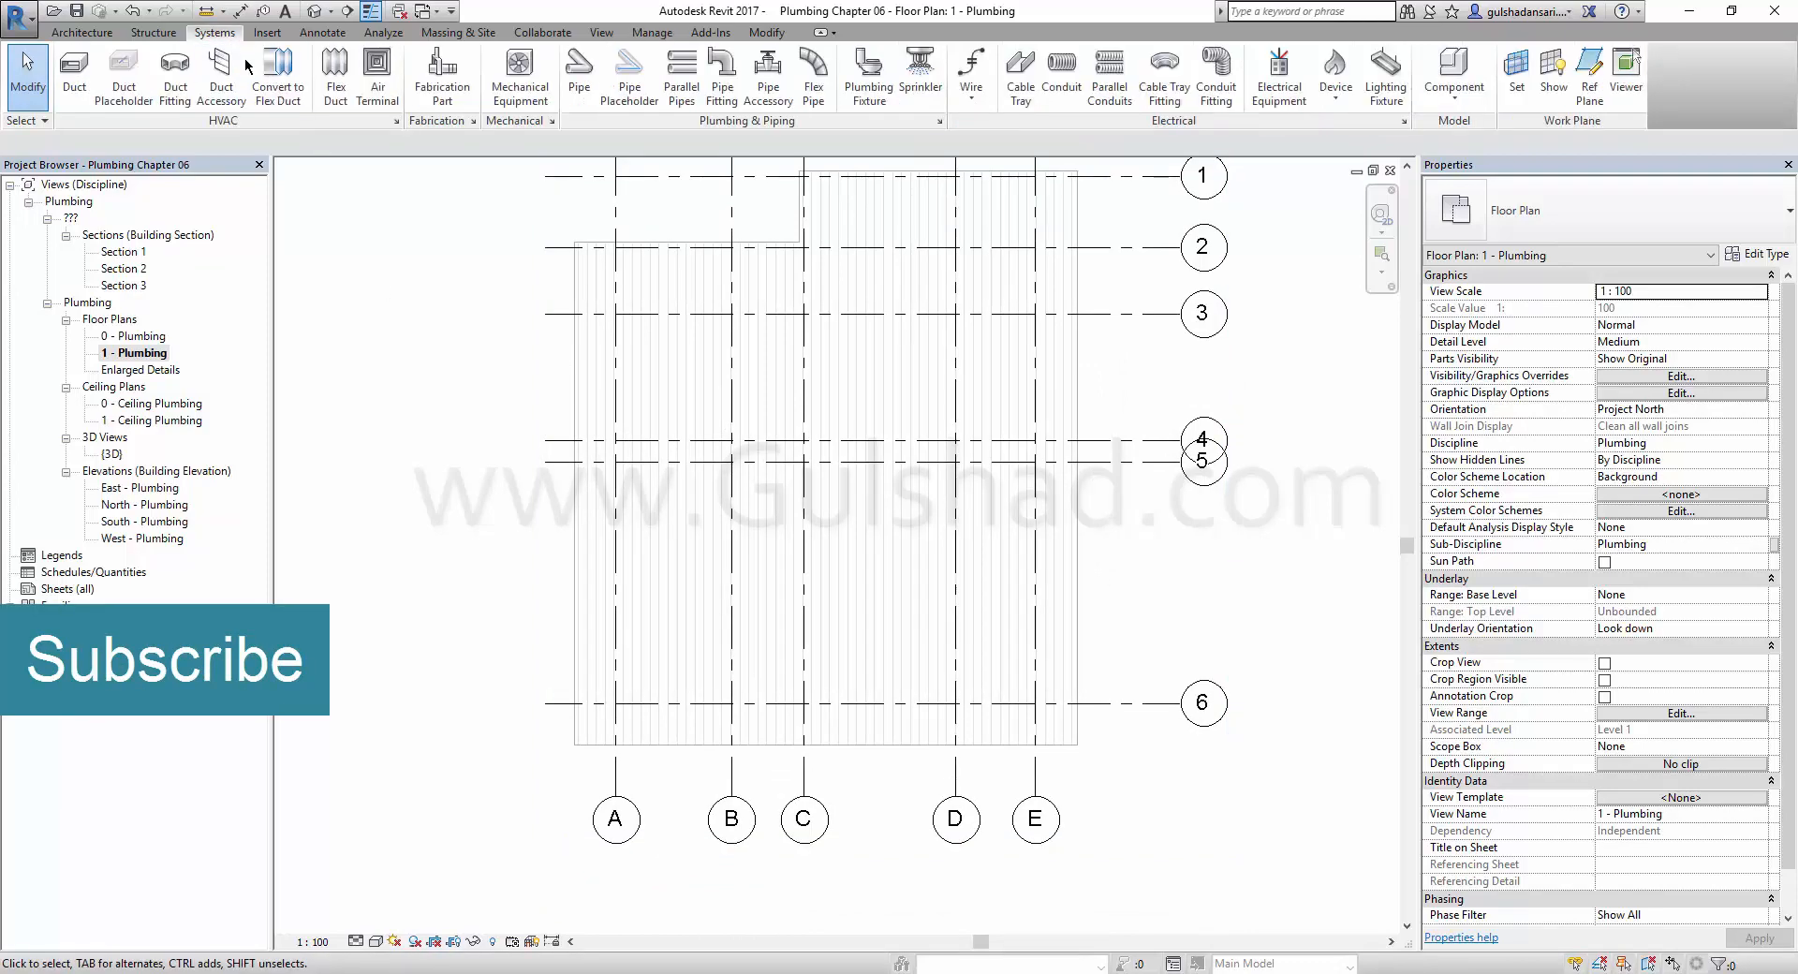
{"action": "left_click", "coordinate": [539, 100]}
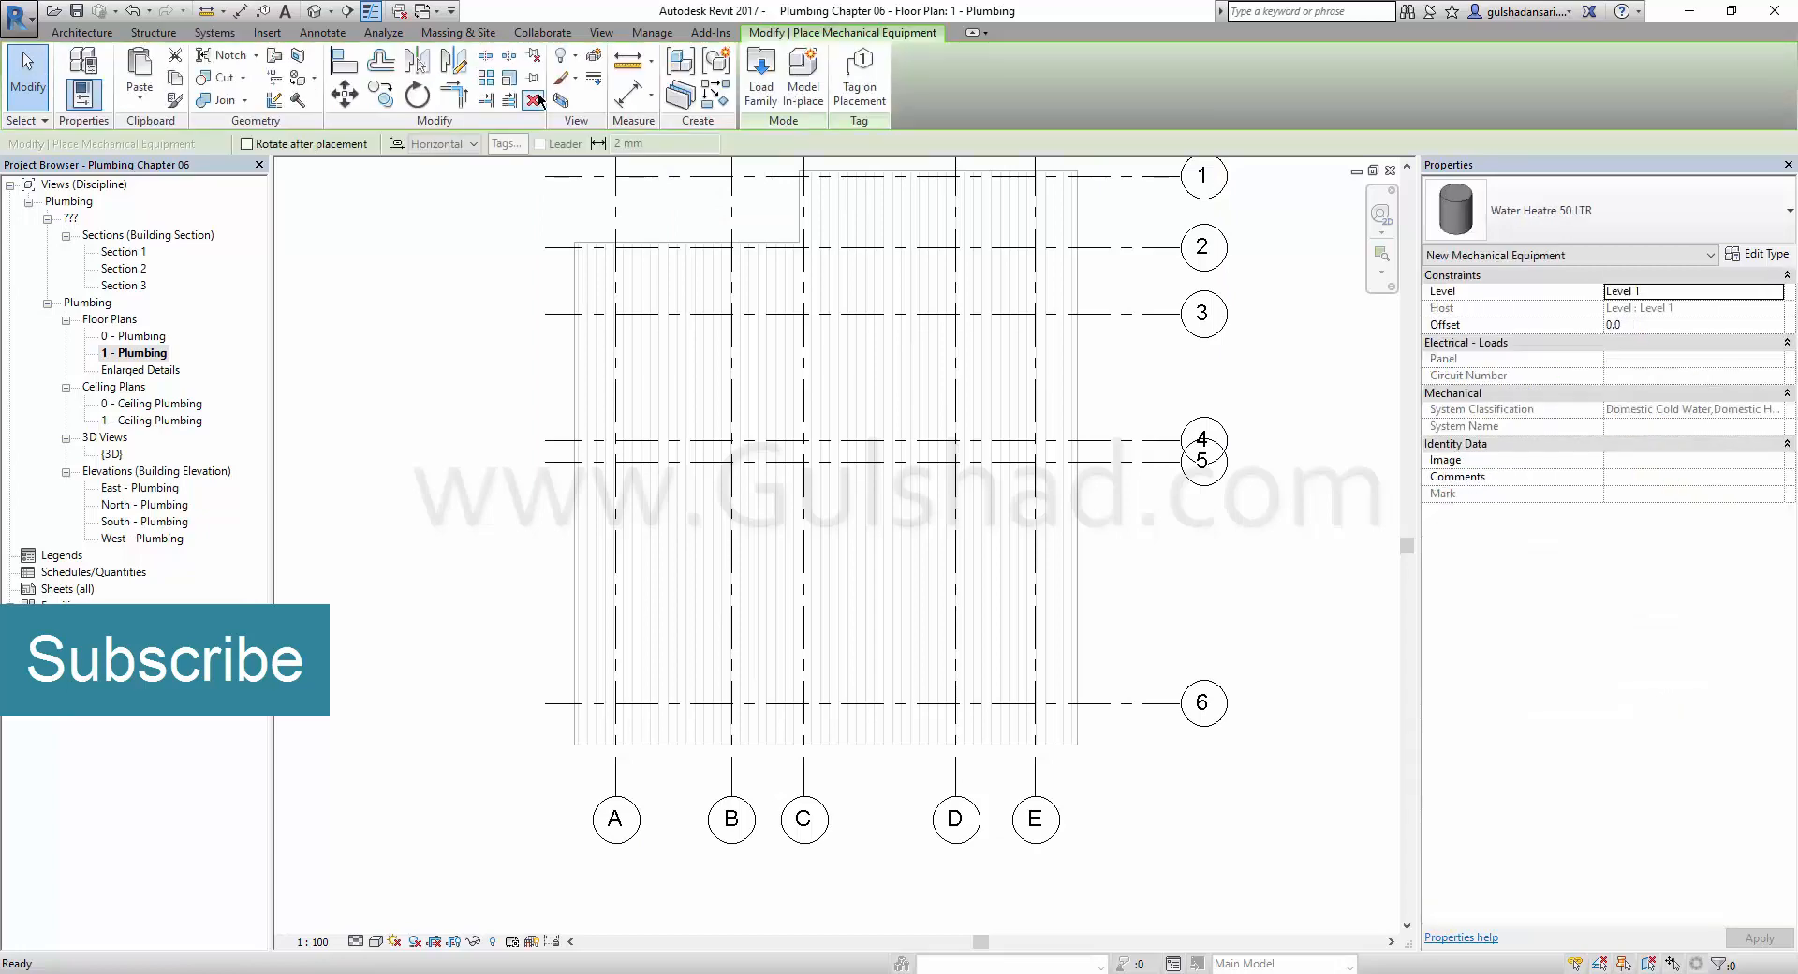
{"action": "left_click", "coordinate": [1606, 212]}
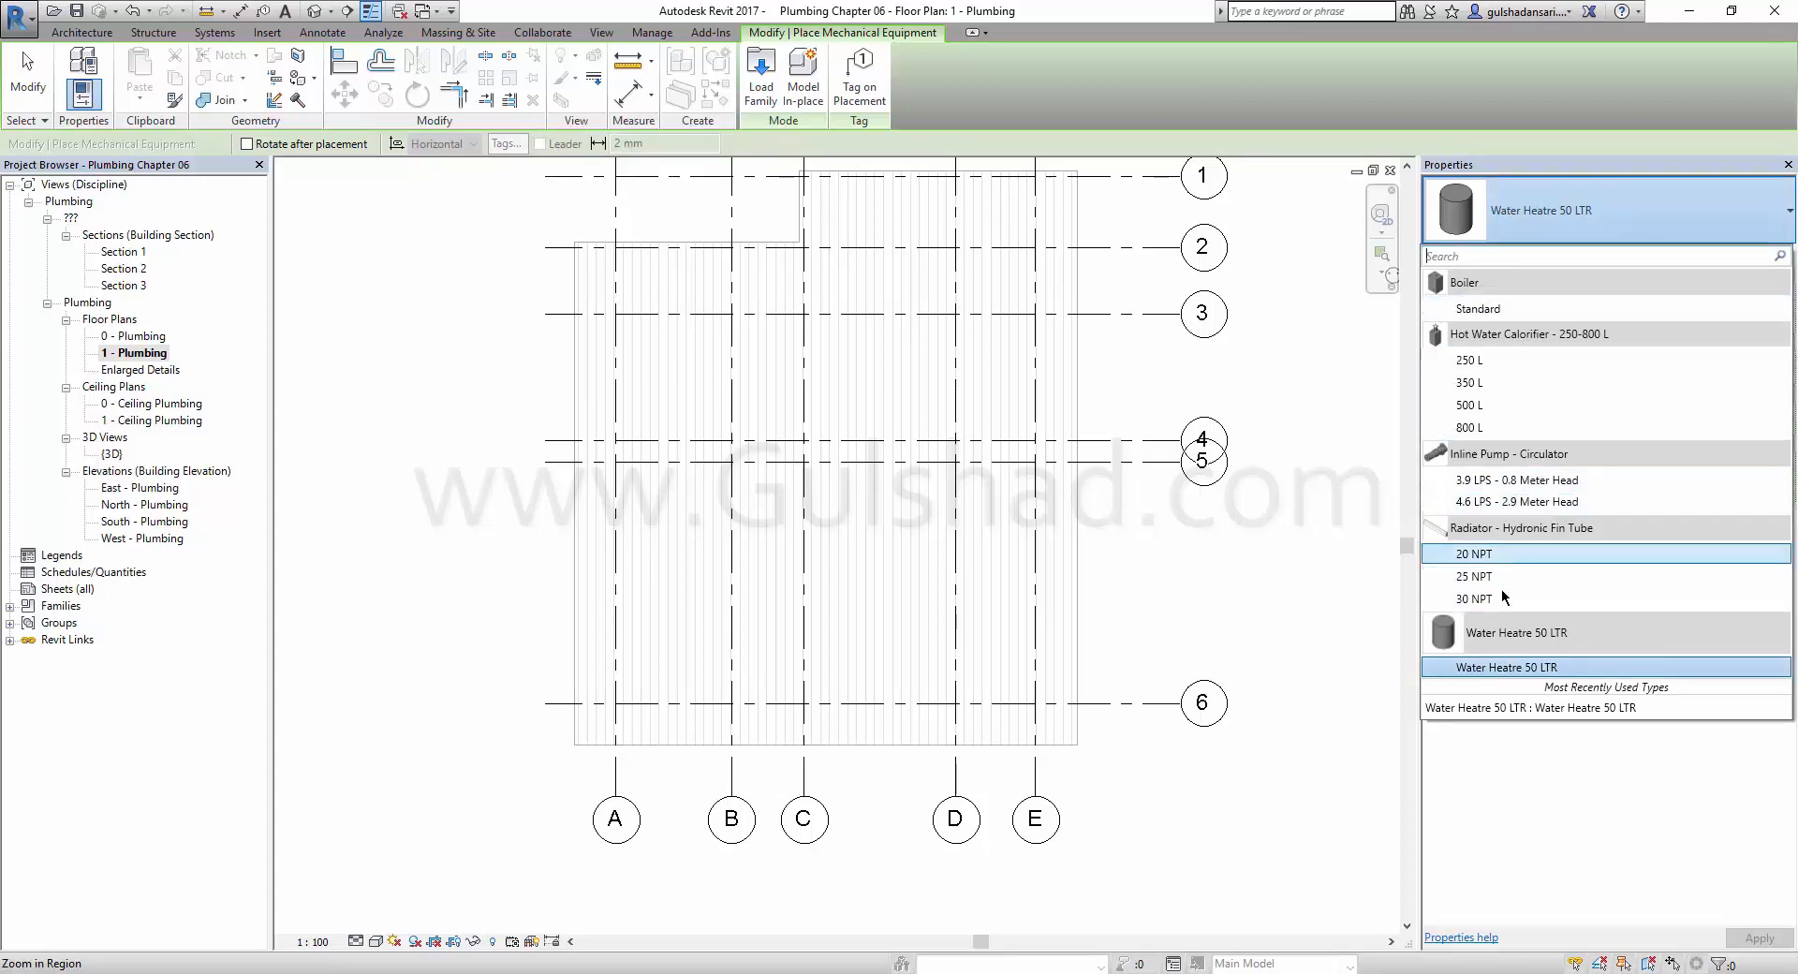
{"action": "left_click", "coordinate": [761, 94]}
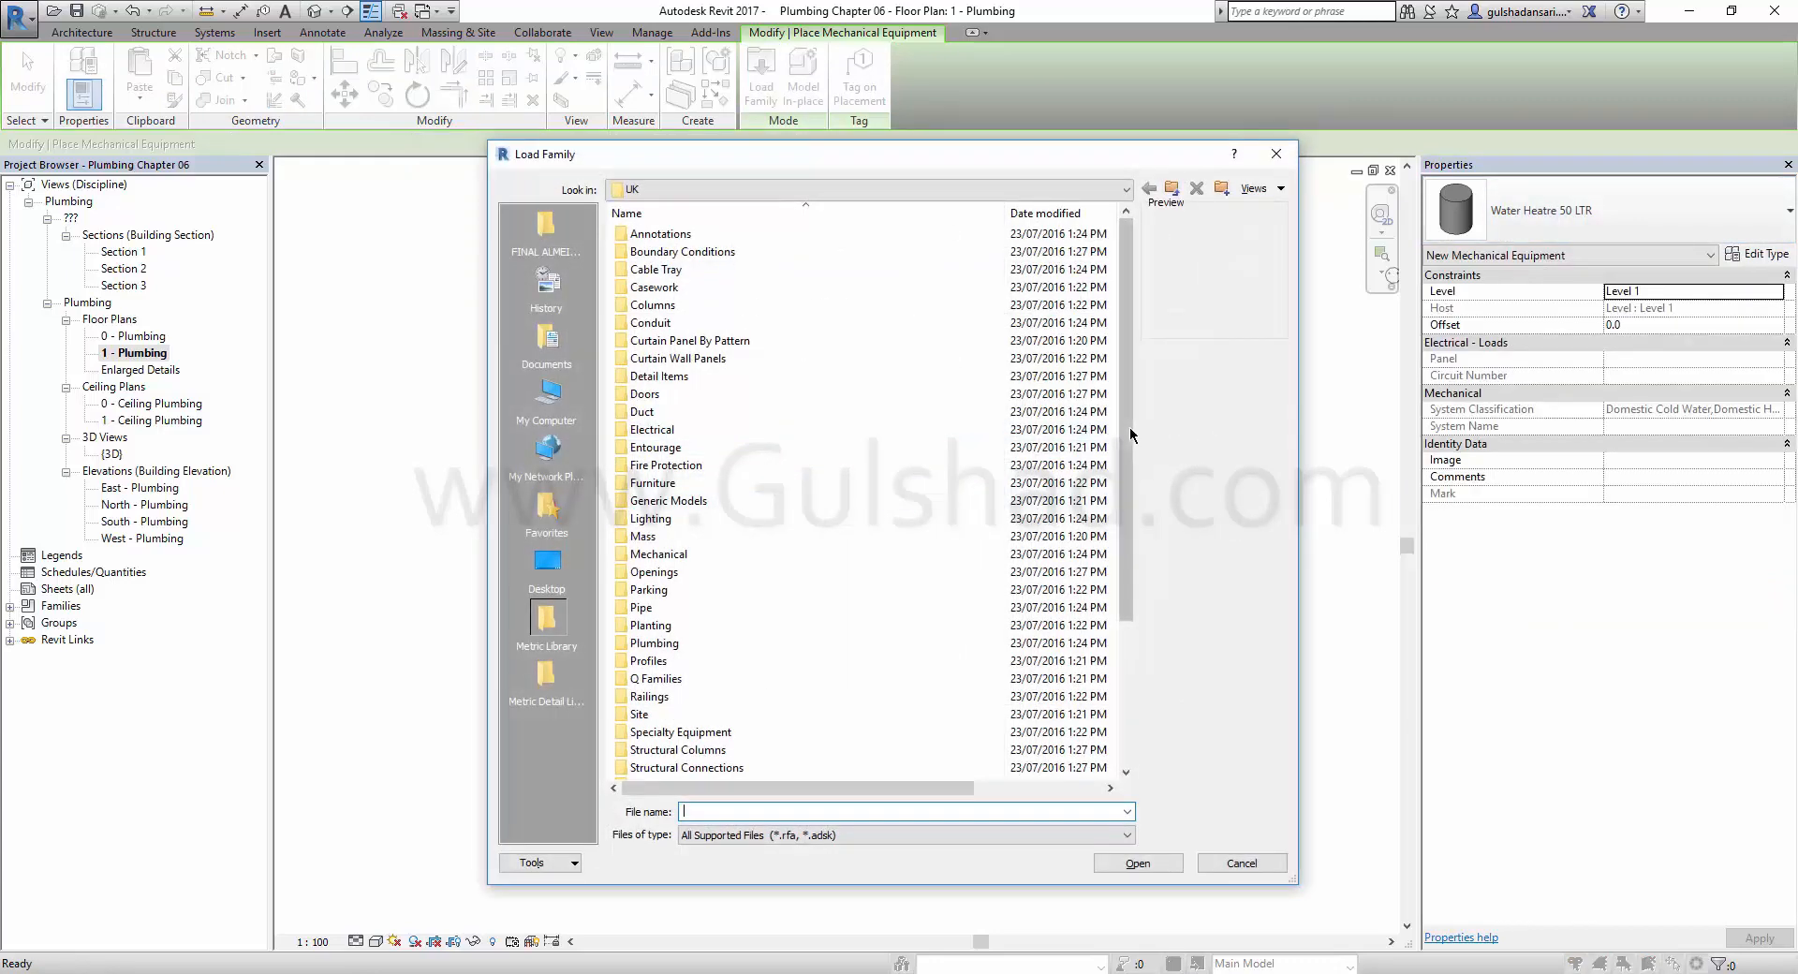
{"action": "left_click_drag", "start_coordinate": [1129, 430], "coordinate": [1131, 453]}
{"action": "double_click", "coordinate": [683, 608]}
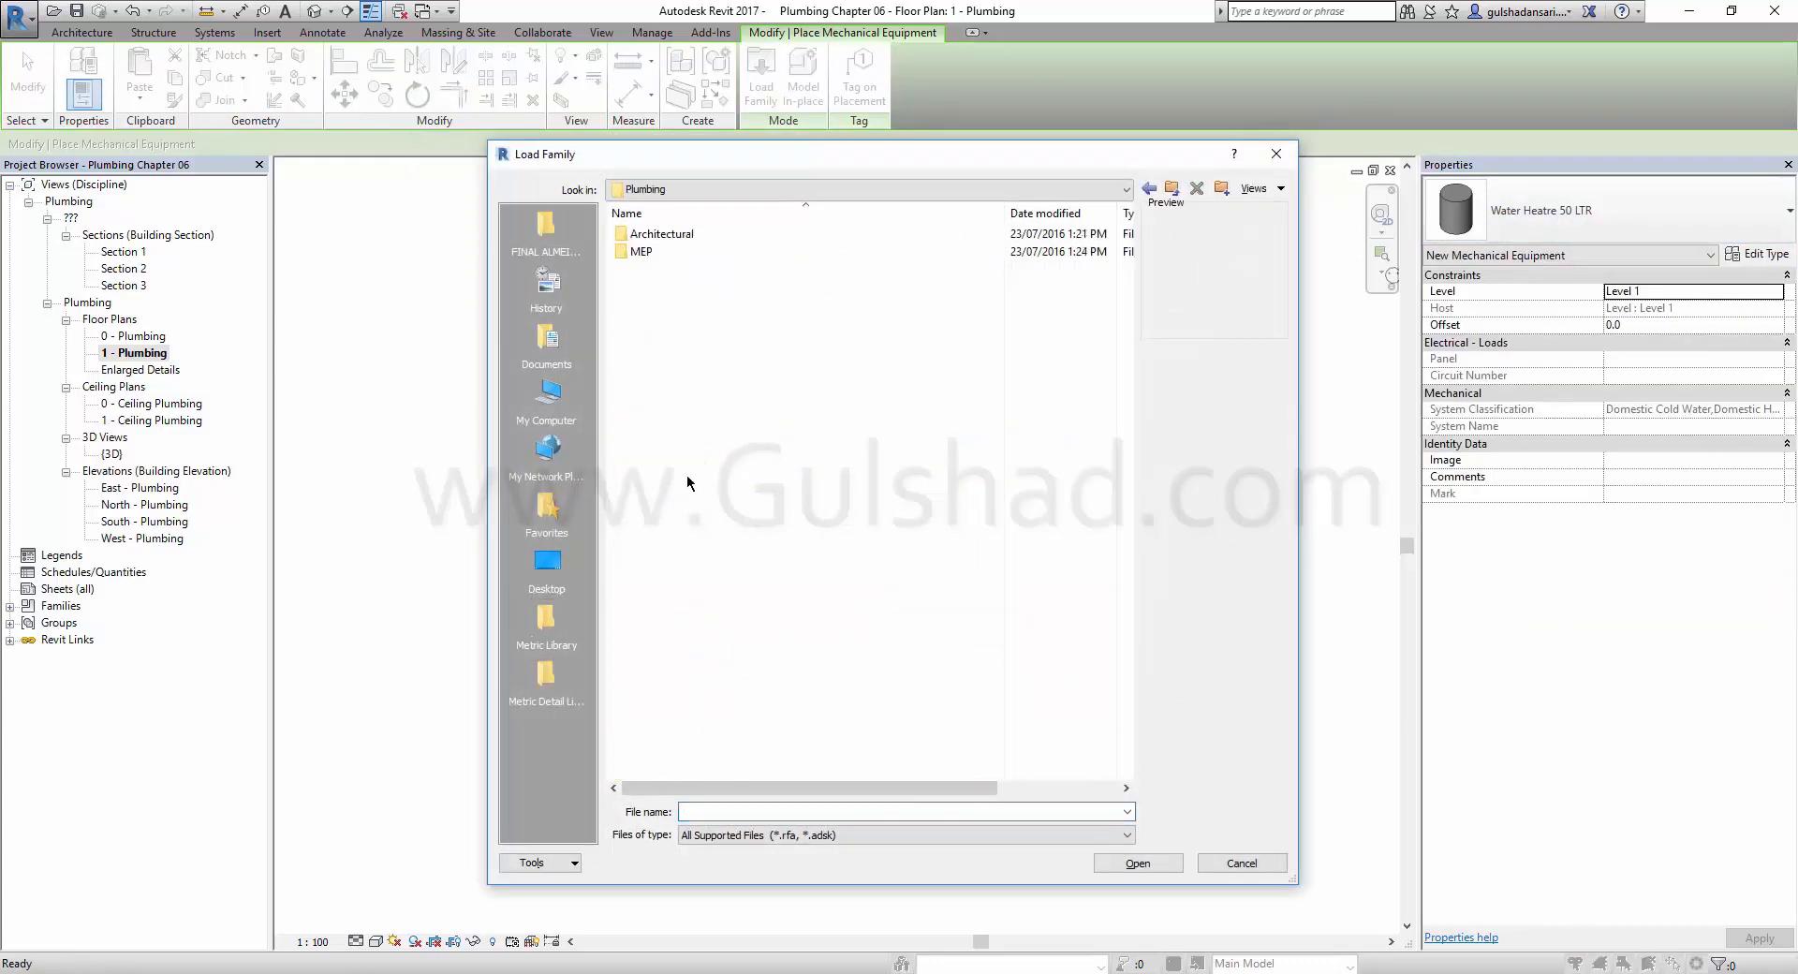
{"action": "double_click", "coordinate": [662, 253]}
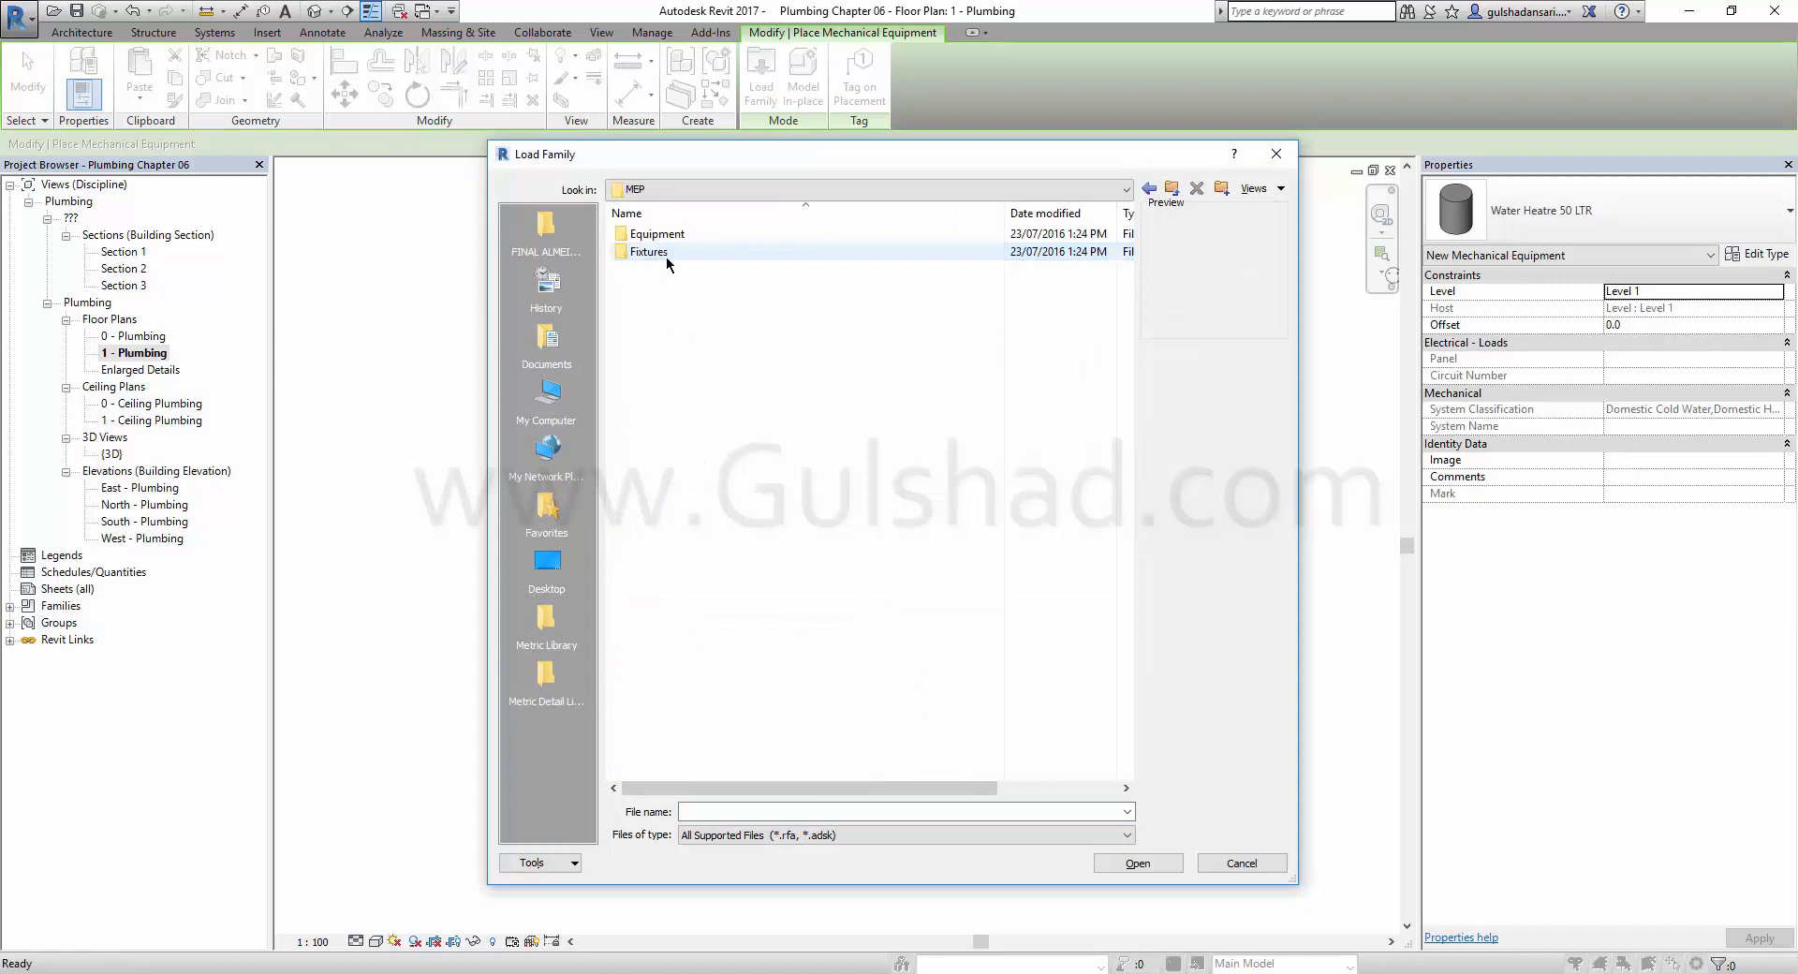
{"action": "double_click", "coordinate": [684, 253]}
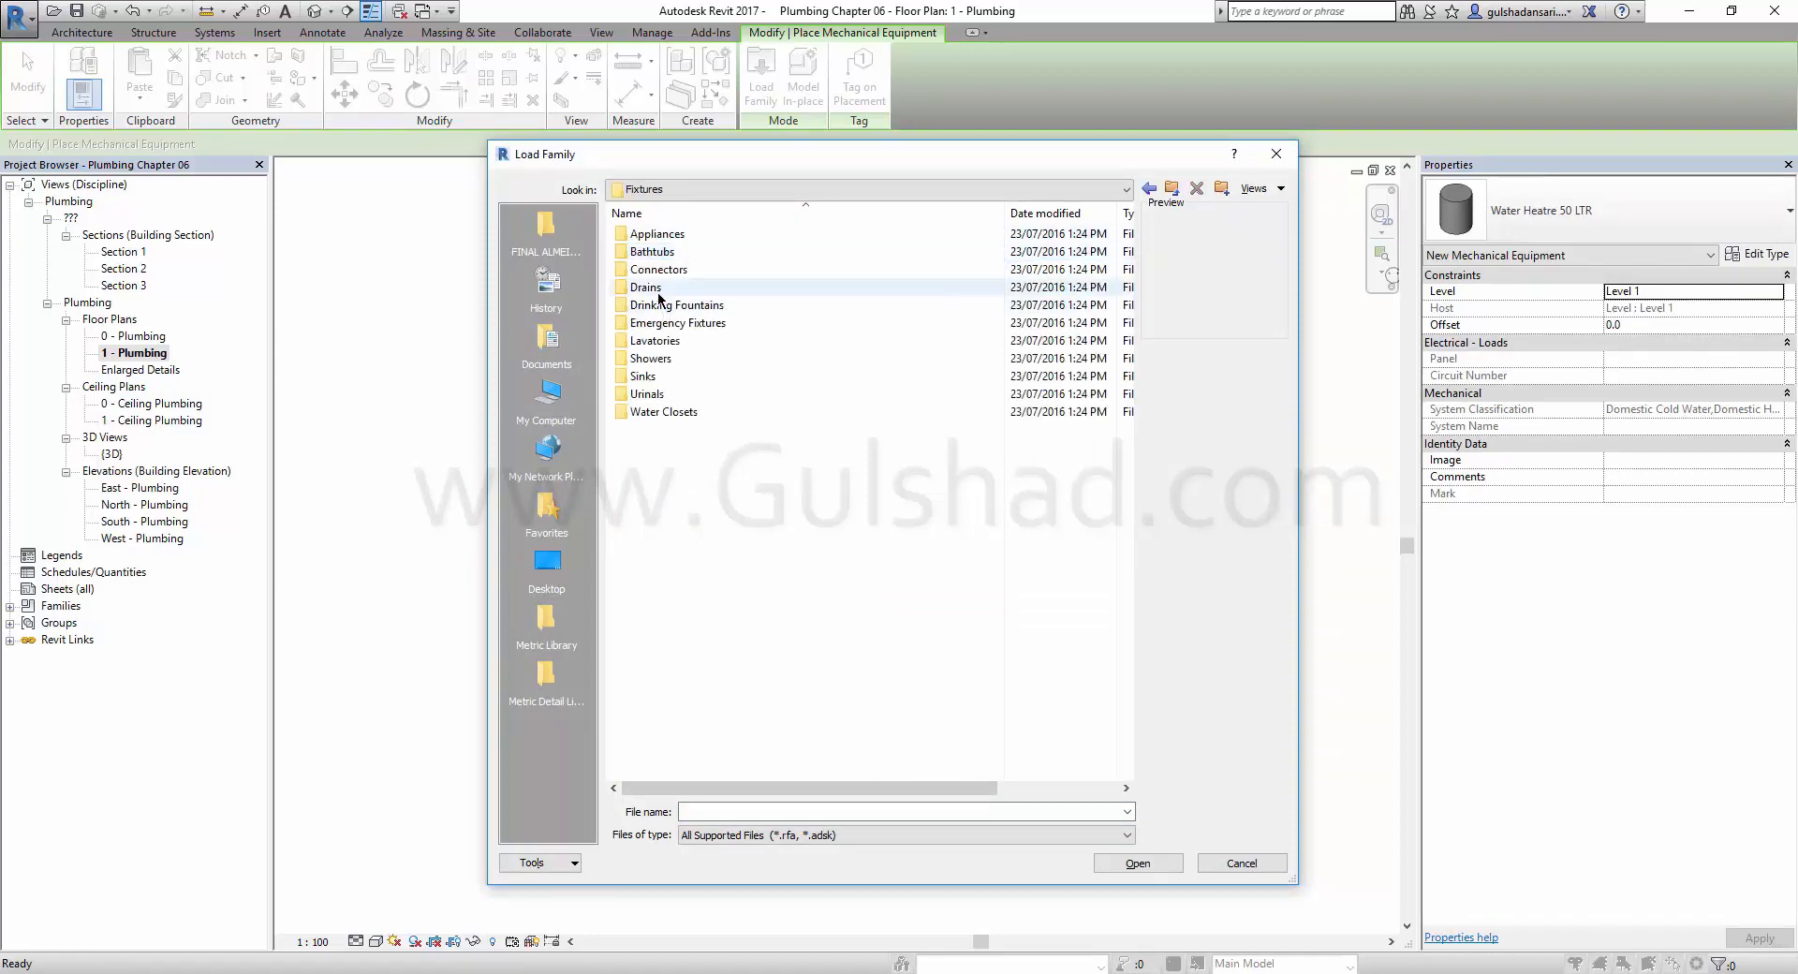
{"action": "double_click", "coordinate": [659, 289]}
{"action": "left_click", "coordinate": [658, 271]}
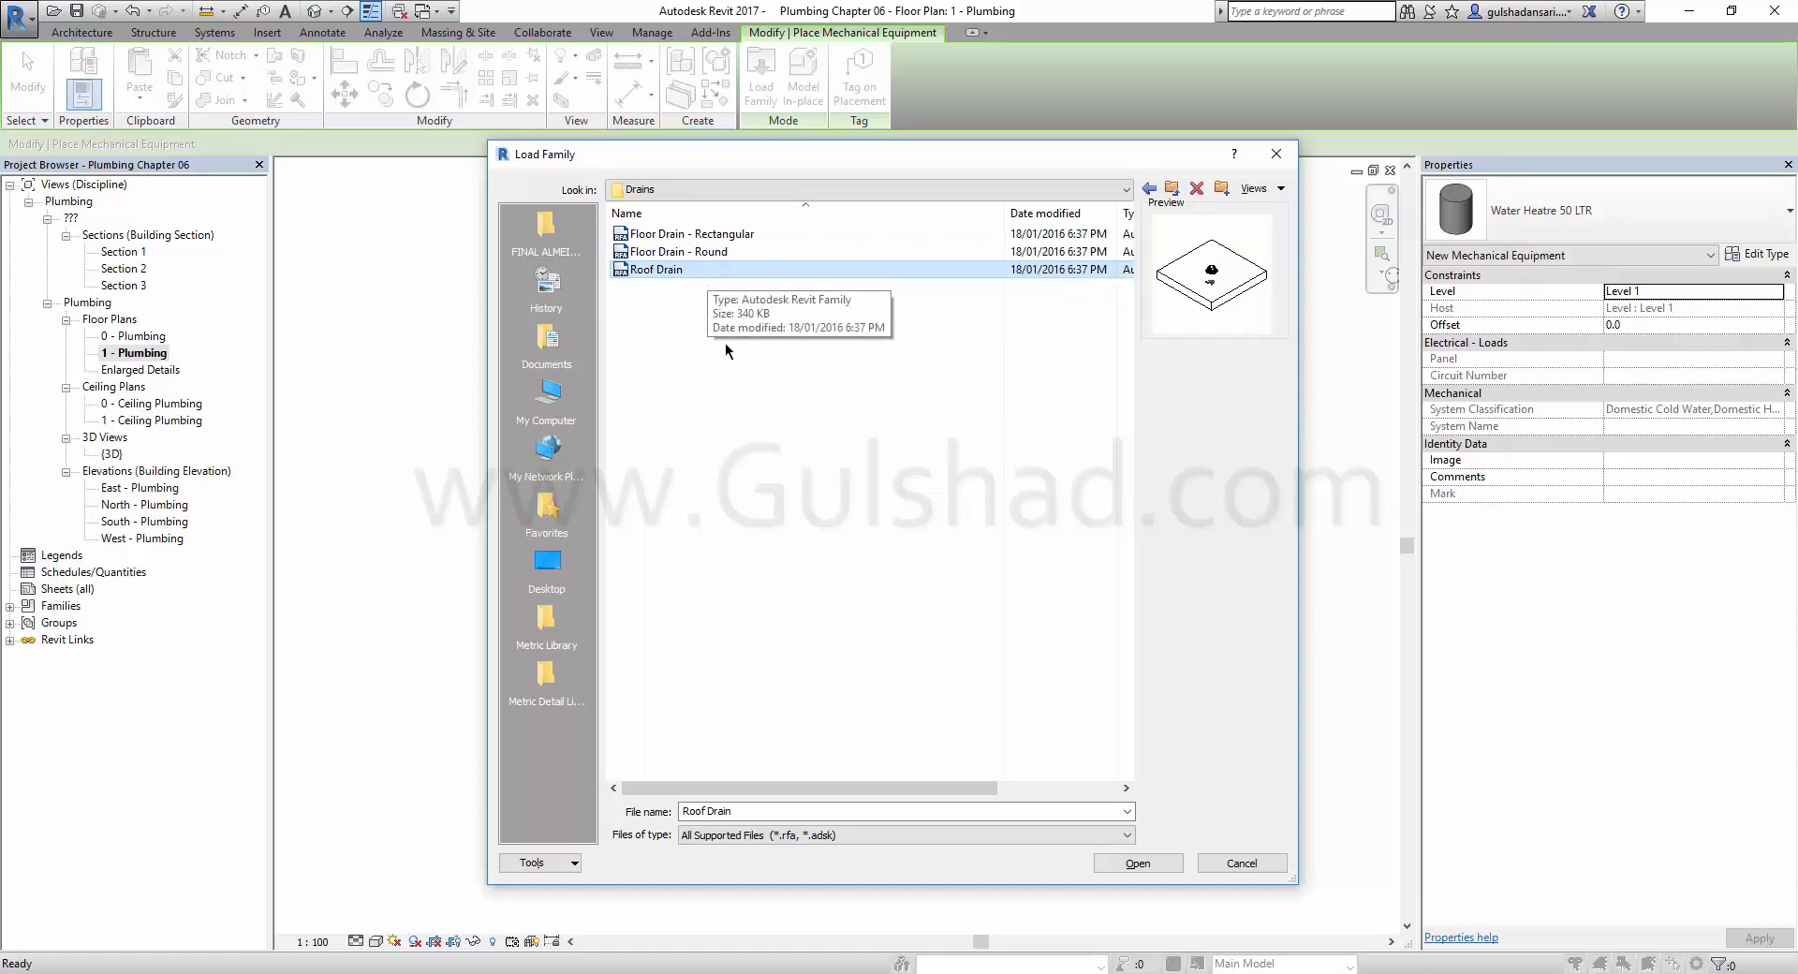
{"action": "left_click", "coordinate": [1136, 865]}
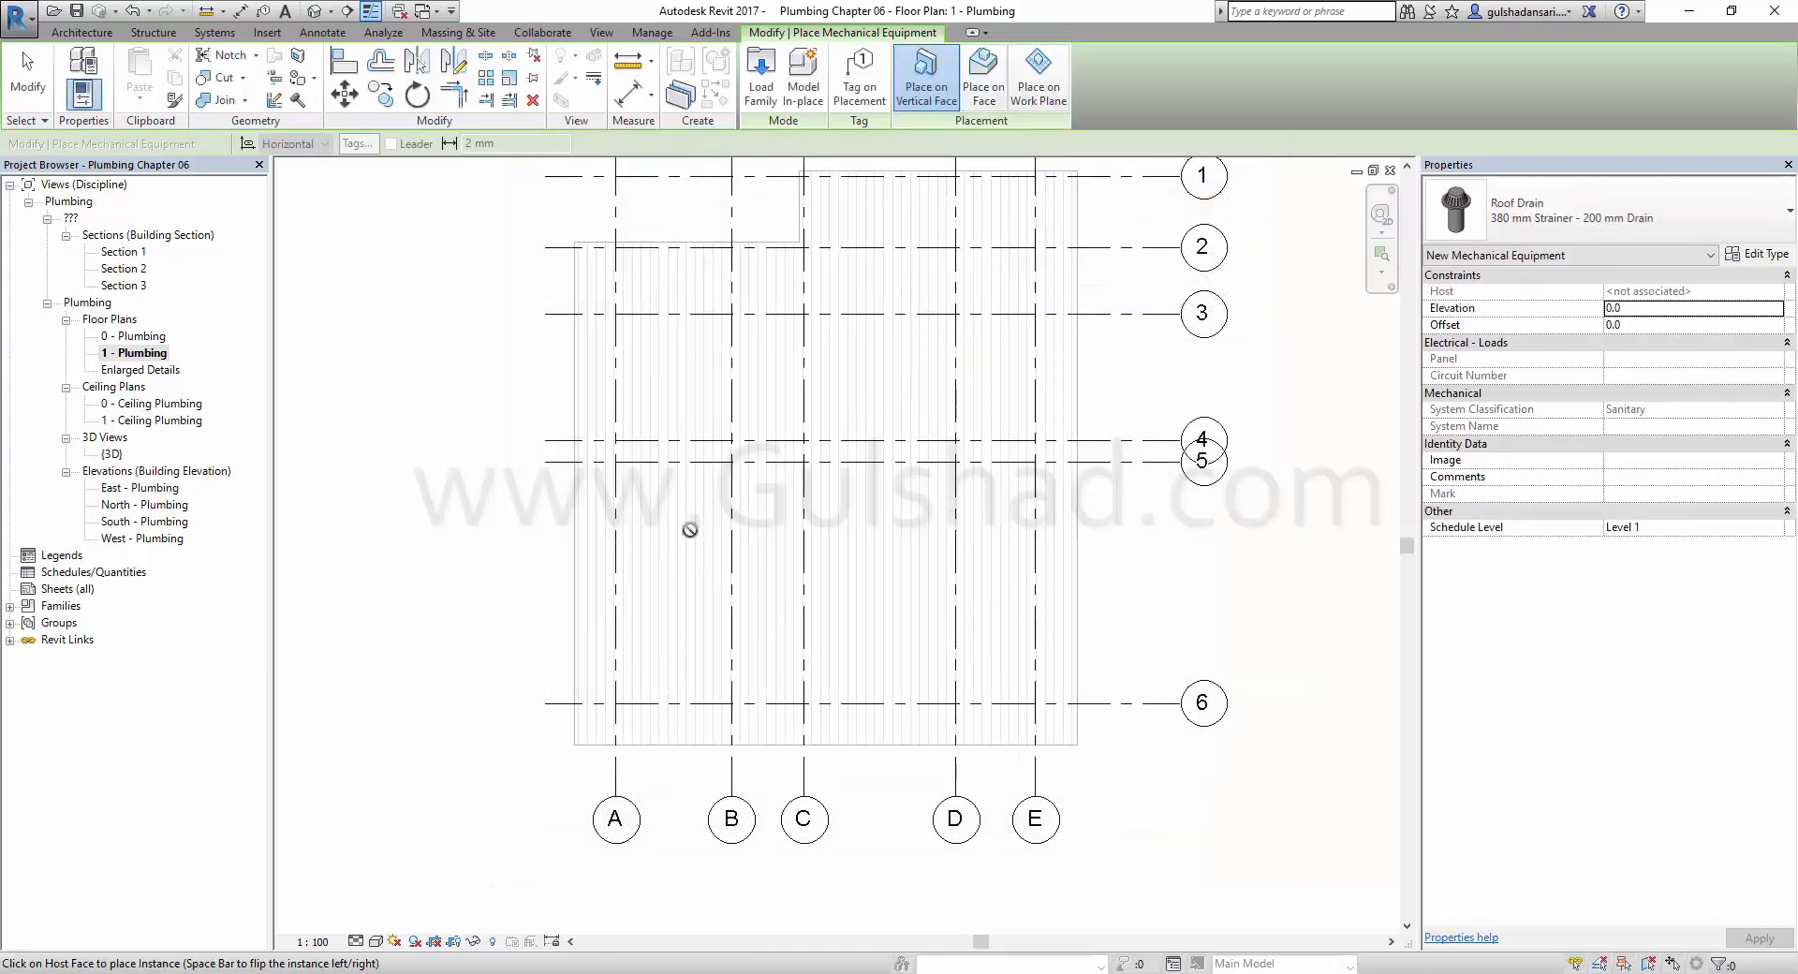
Place a Roof Drain, 380 mm Strainer - 200 mm Drain, on the roof face inside the corner near grids A and 2.
{"action": "left_click", "coordinate": [987, 94]}
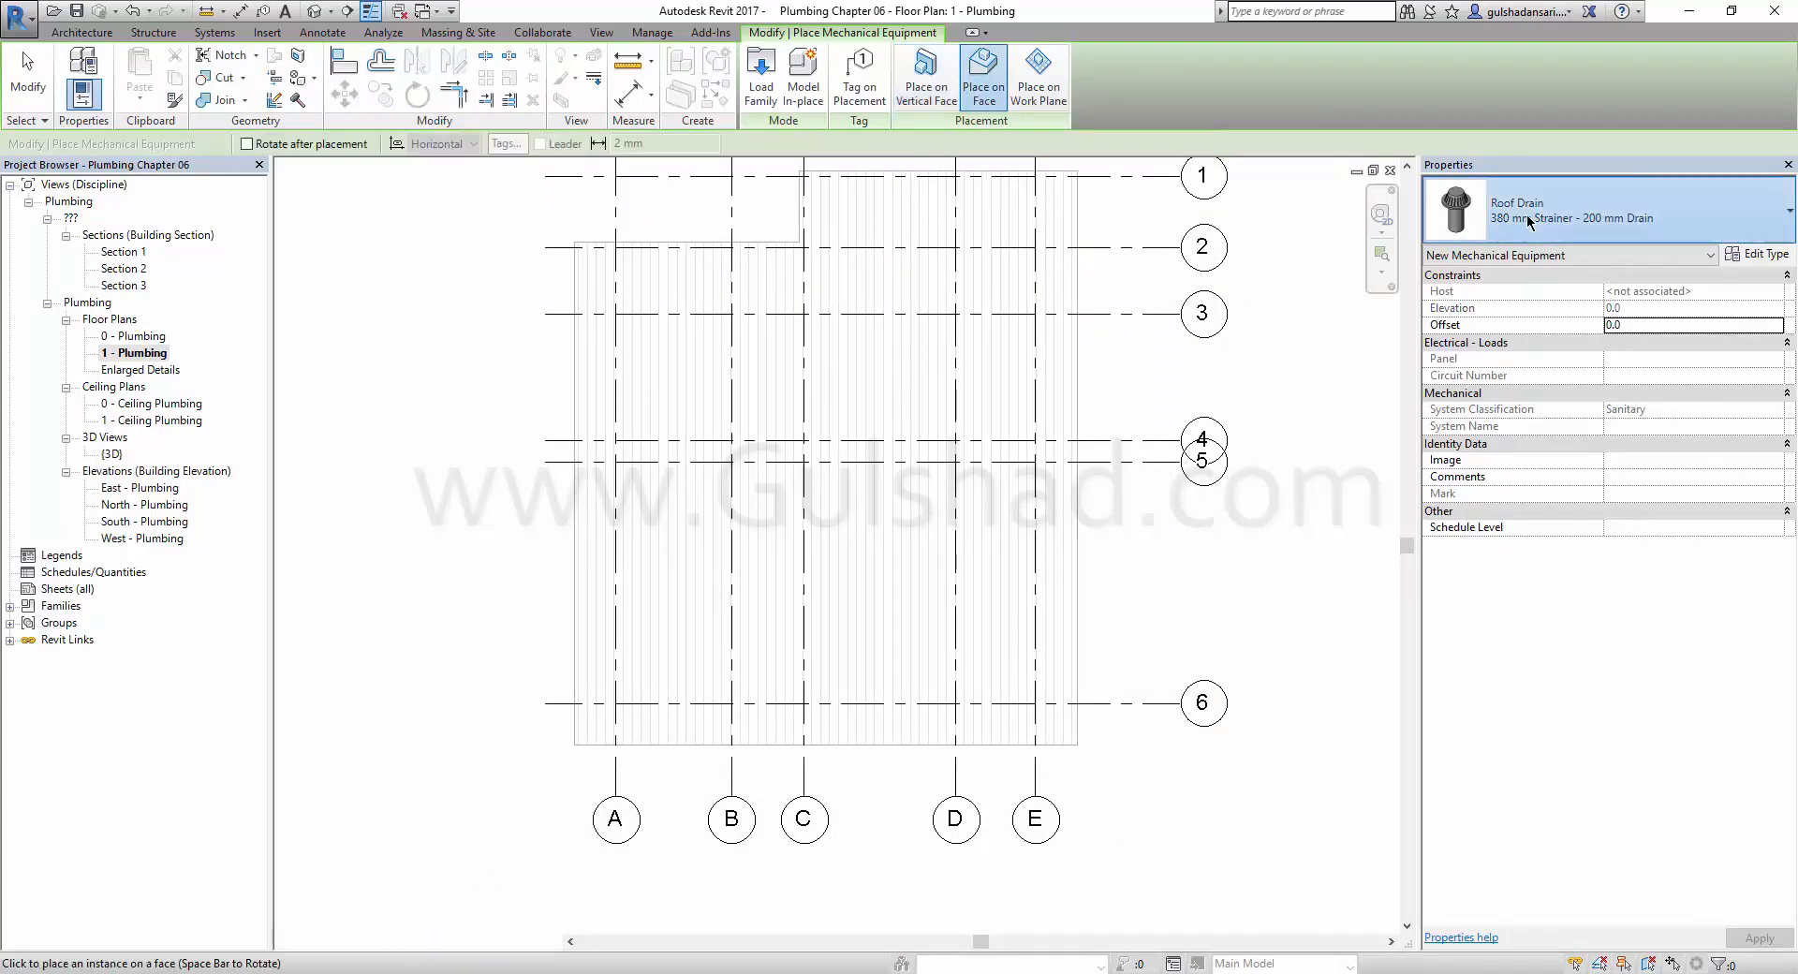
{"action": "left_click", "coordinate": [1461, 211]}
{"action": "scroll", "coordinate": [1742, 590], "scroll_direction": "down", "scroll_amount": 2}
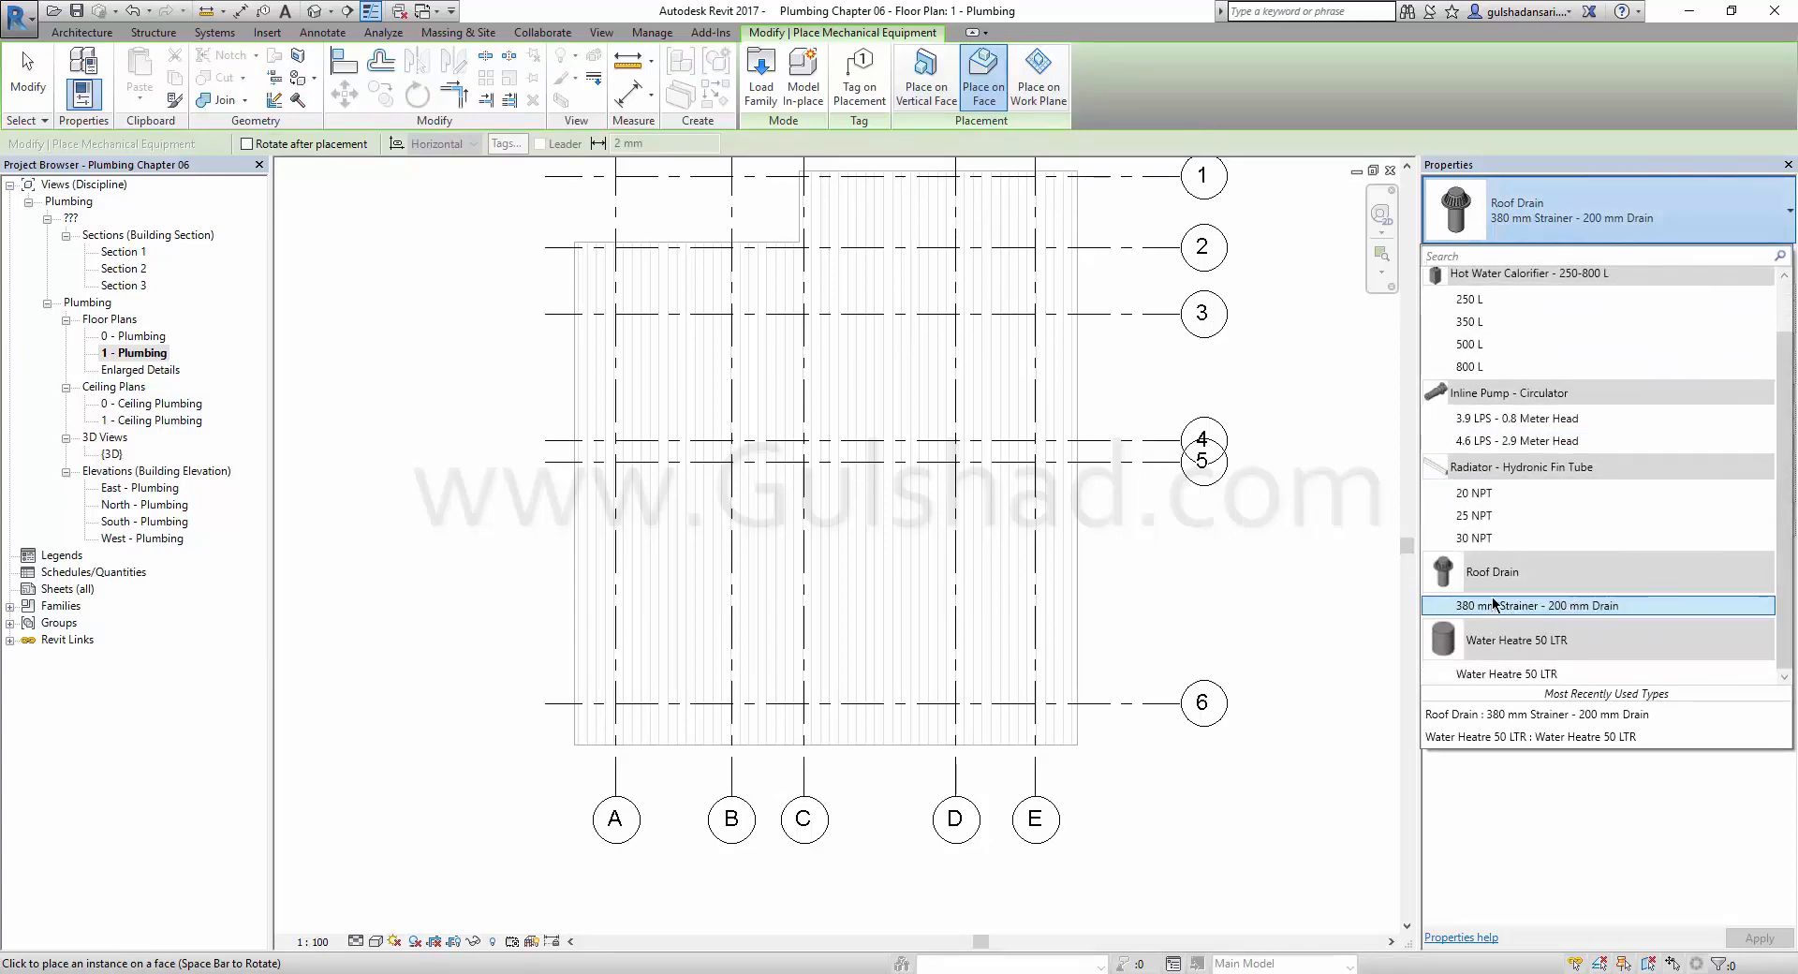
{"action": "left_click", "coordinate": [1556, 608]}
{"action": "scroll", "coordinate": [658, 433], "scroll_direction": "up", "scroll_amount": 3}
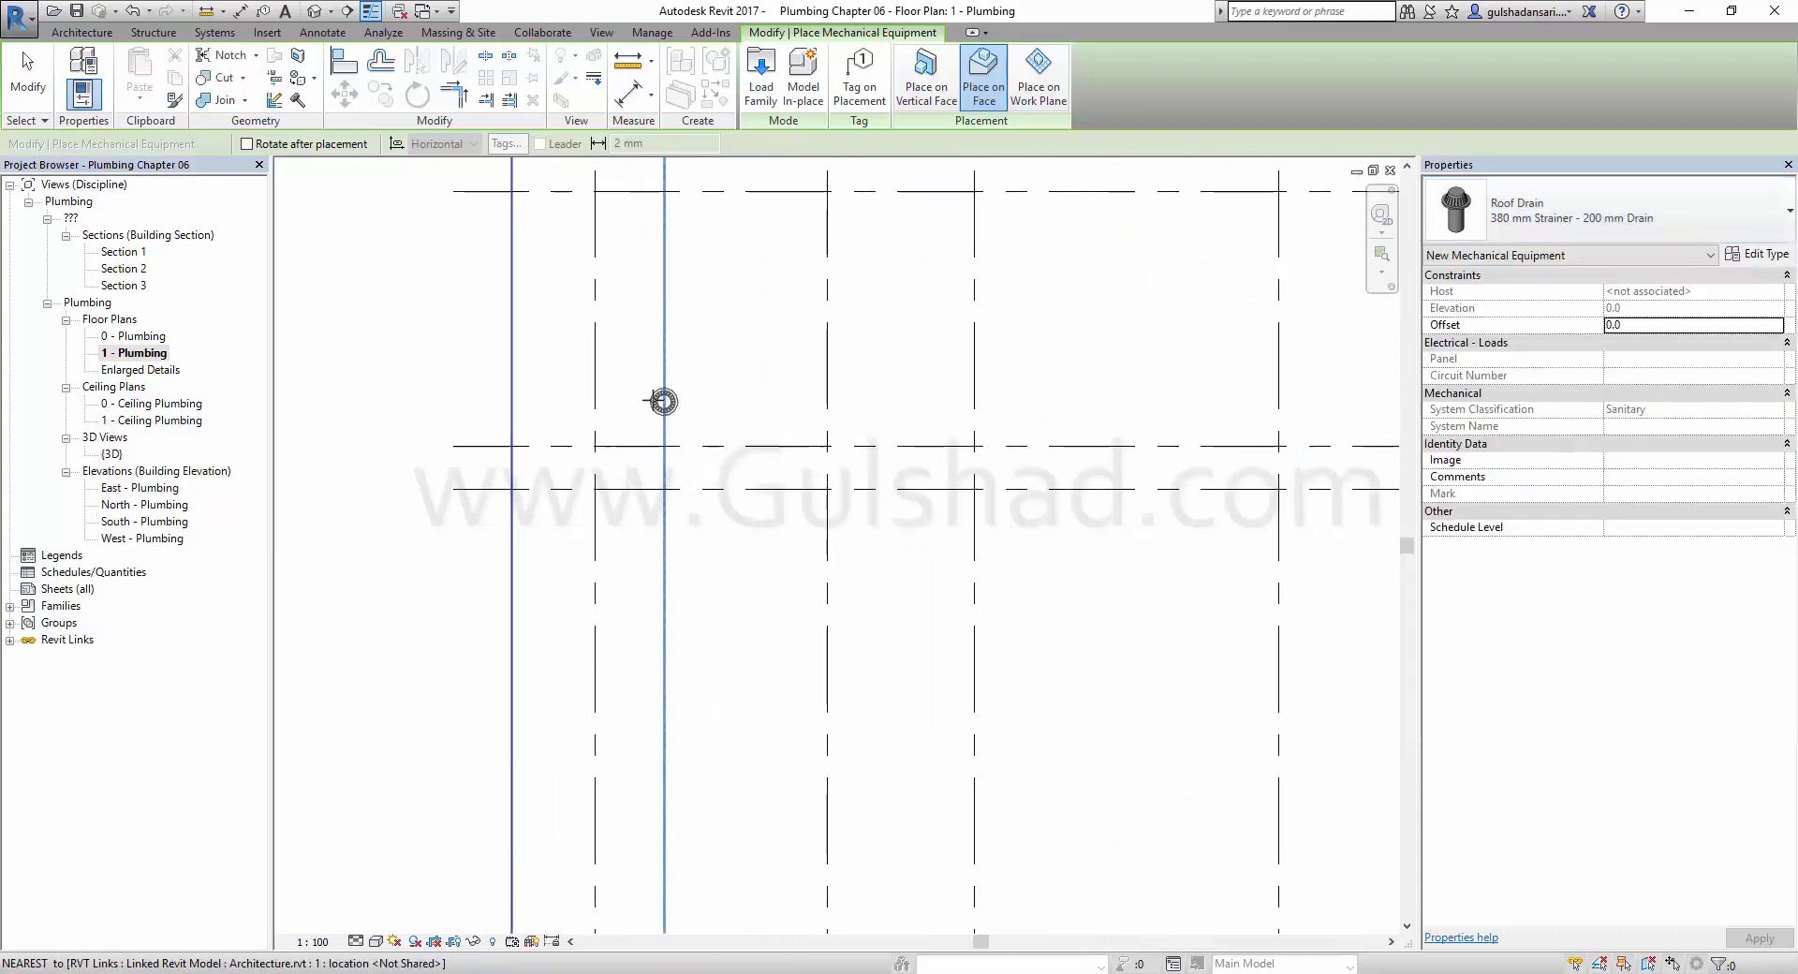
{"action": "middle_click_drag", "start_coordinate": [682, 422], "coordinate": [704, 380]}
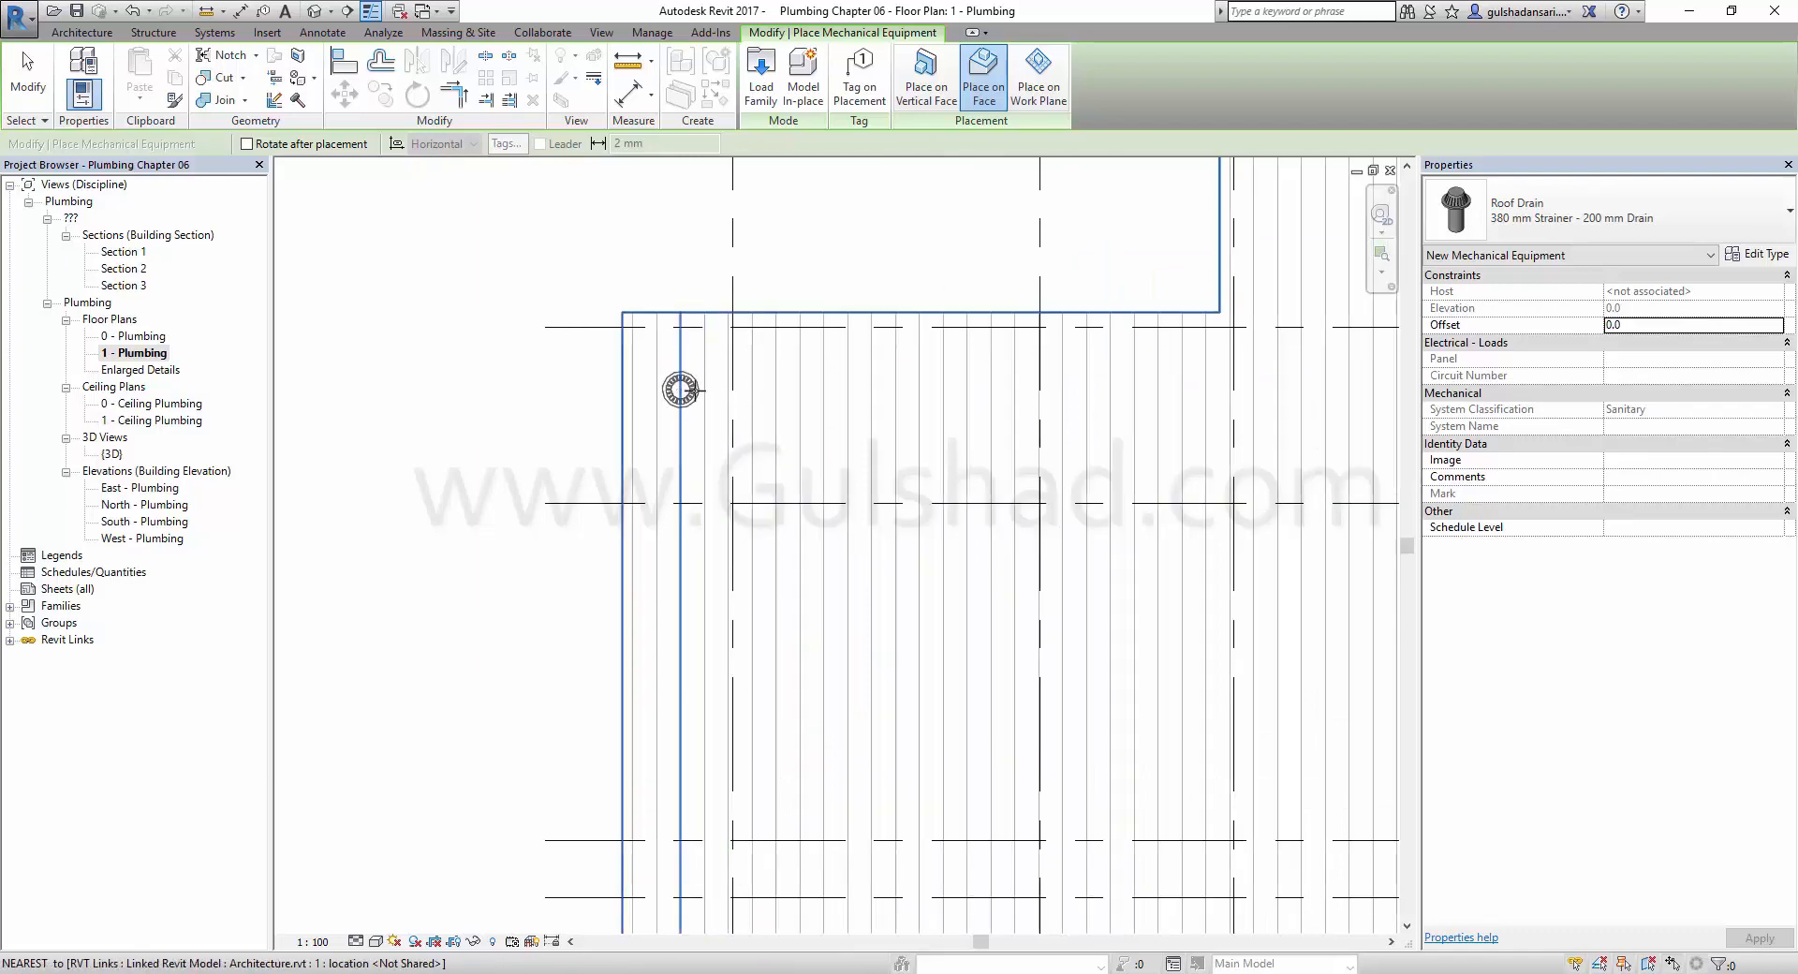
{"action": "left_click", "coordinate": [676, 394]}
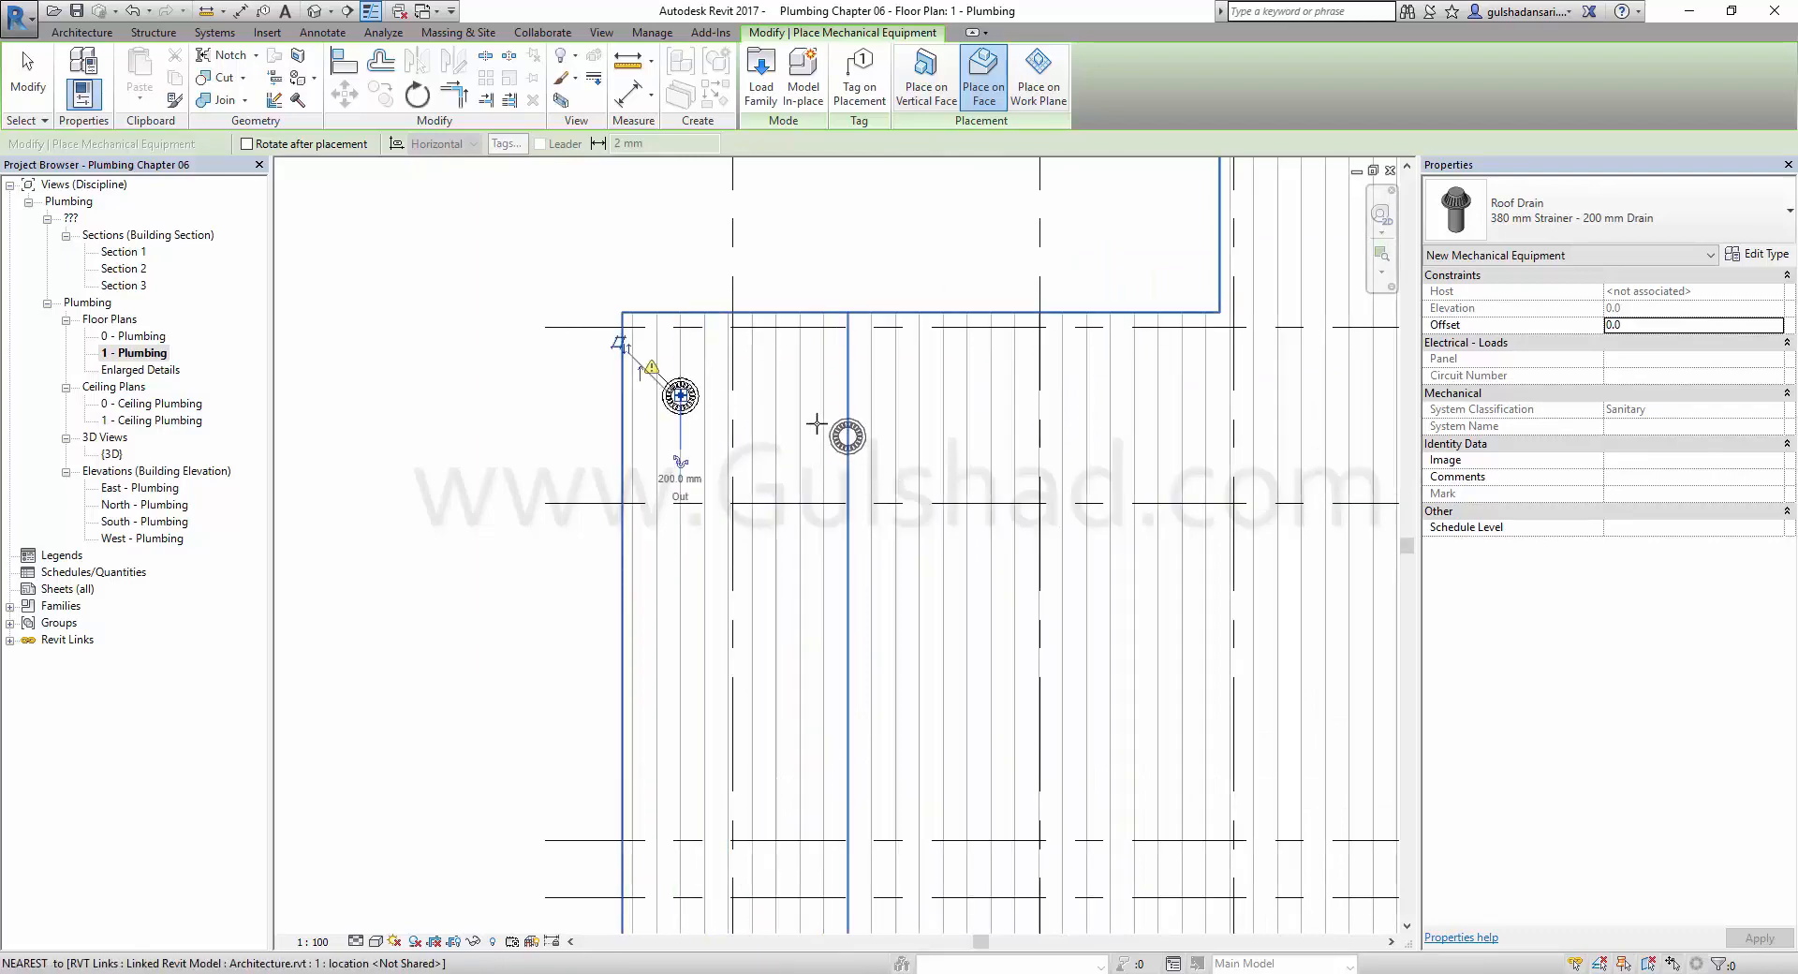
{"action": "scroll", "coordinate": [880, 445], "scroll_direction": "down", "scroll_amount": 2}
{"action": "key", "text": "Escape"}
{"action": "key", "text": "Escape"}
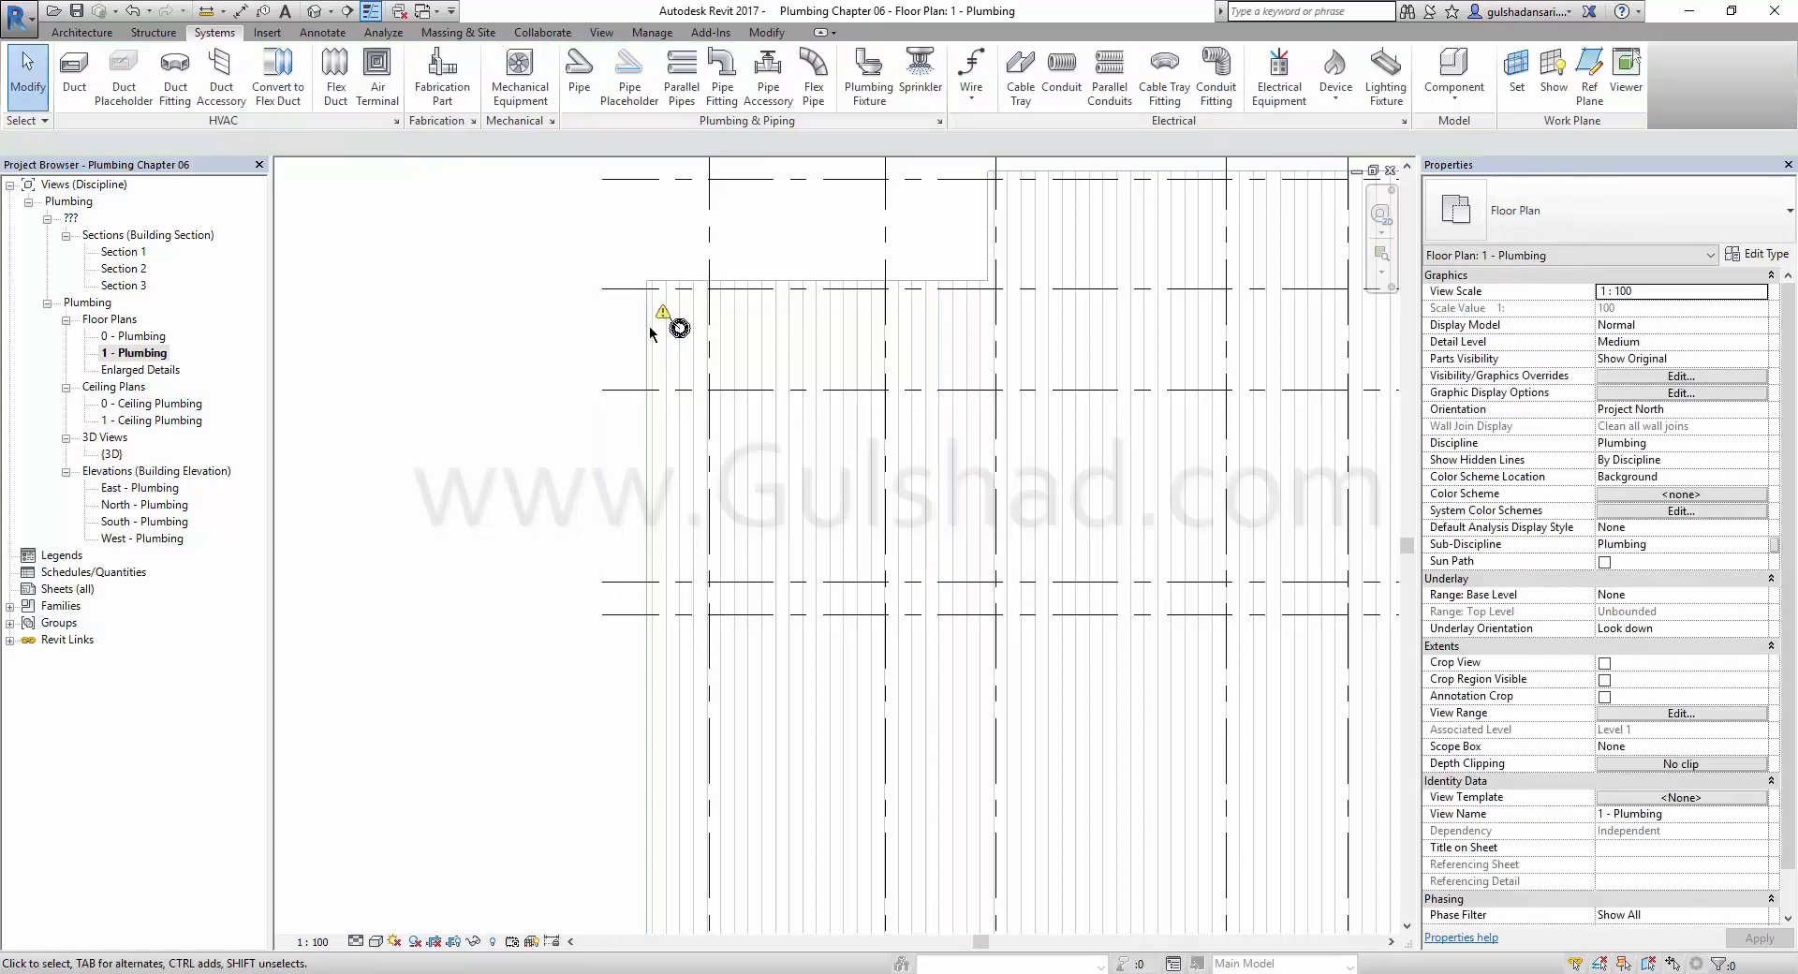
Examine the placed roof drain in the 3D view, seen from the back of the building.
{"action": "left_click", "coordinate": [315, 12]}
{"action": "scroll", "coordinate": [1048, 518], "scroll_direction": "down", "scroll_amount": 6}
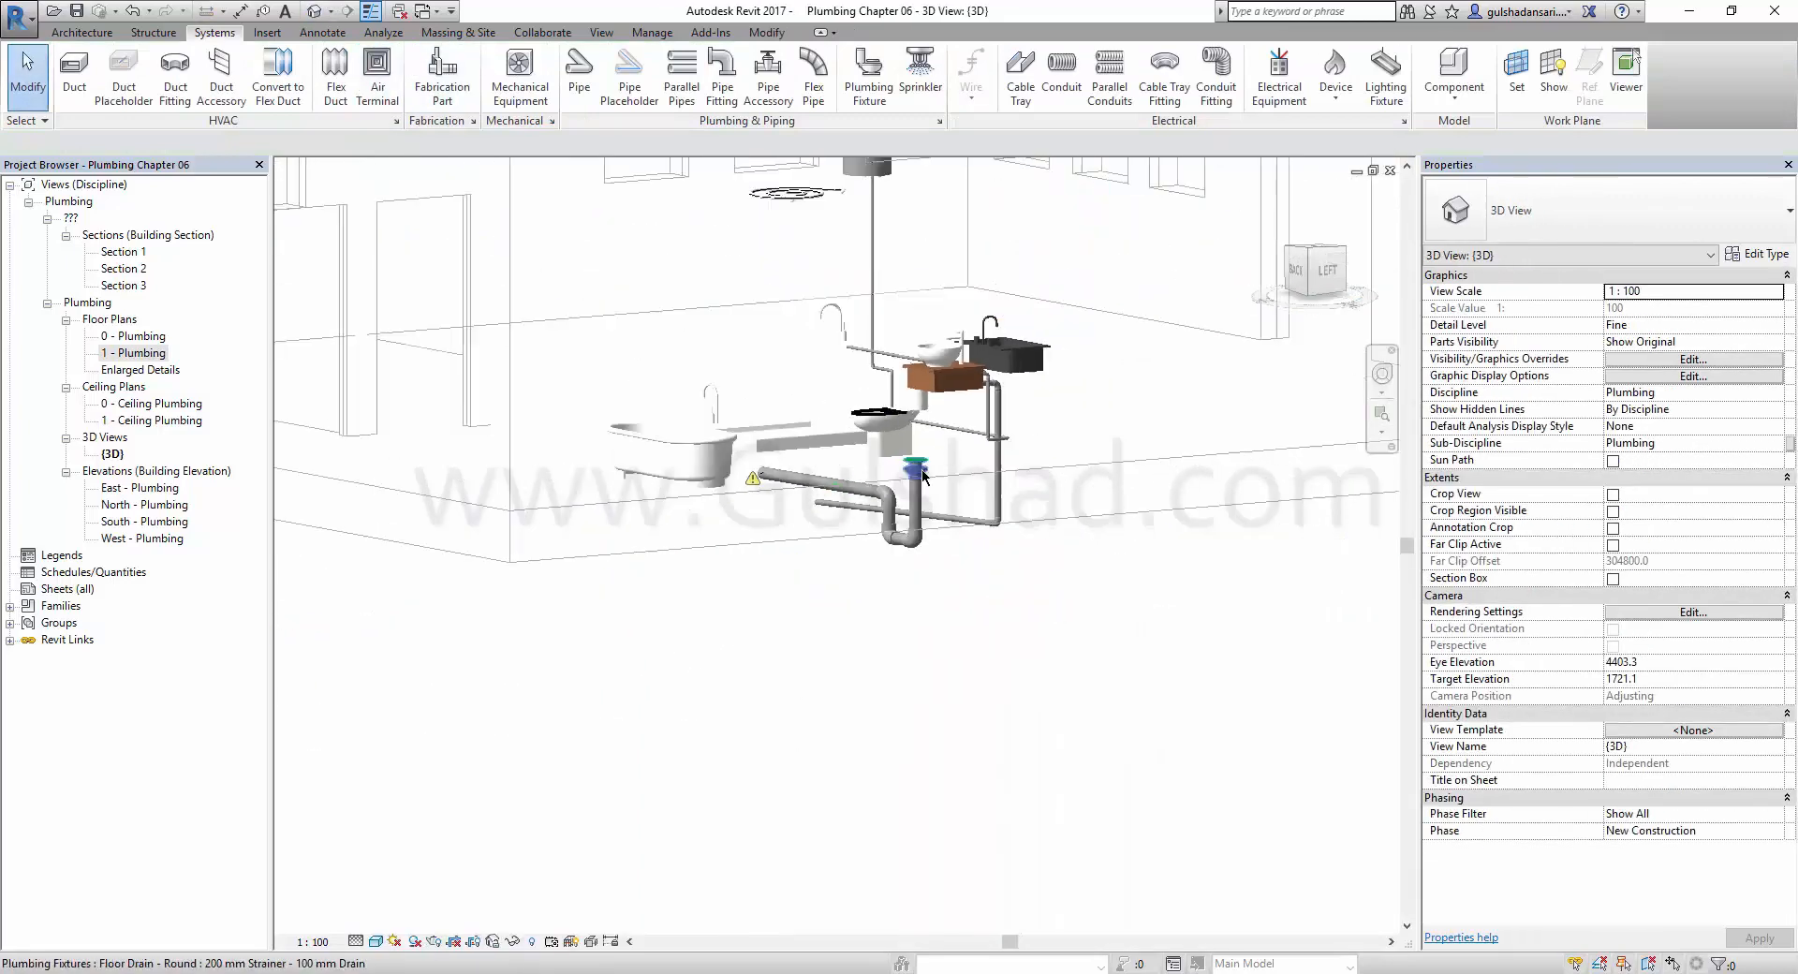
{"action": "scroll", "coordinate": [1047, 518], "scroll_direction": "up", "scroll_amount": 3}
{"action": "middle_click_drag", "start_coordinate": [1047, 518], "coordinate": [887, 468], "text": "shift"}
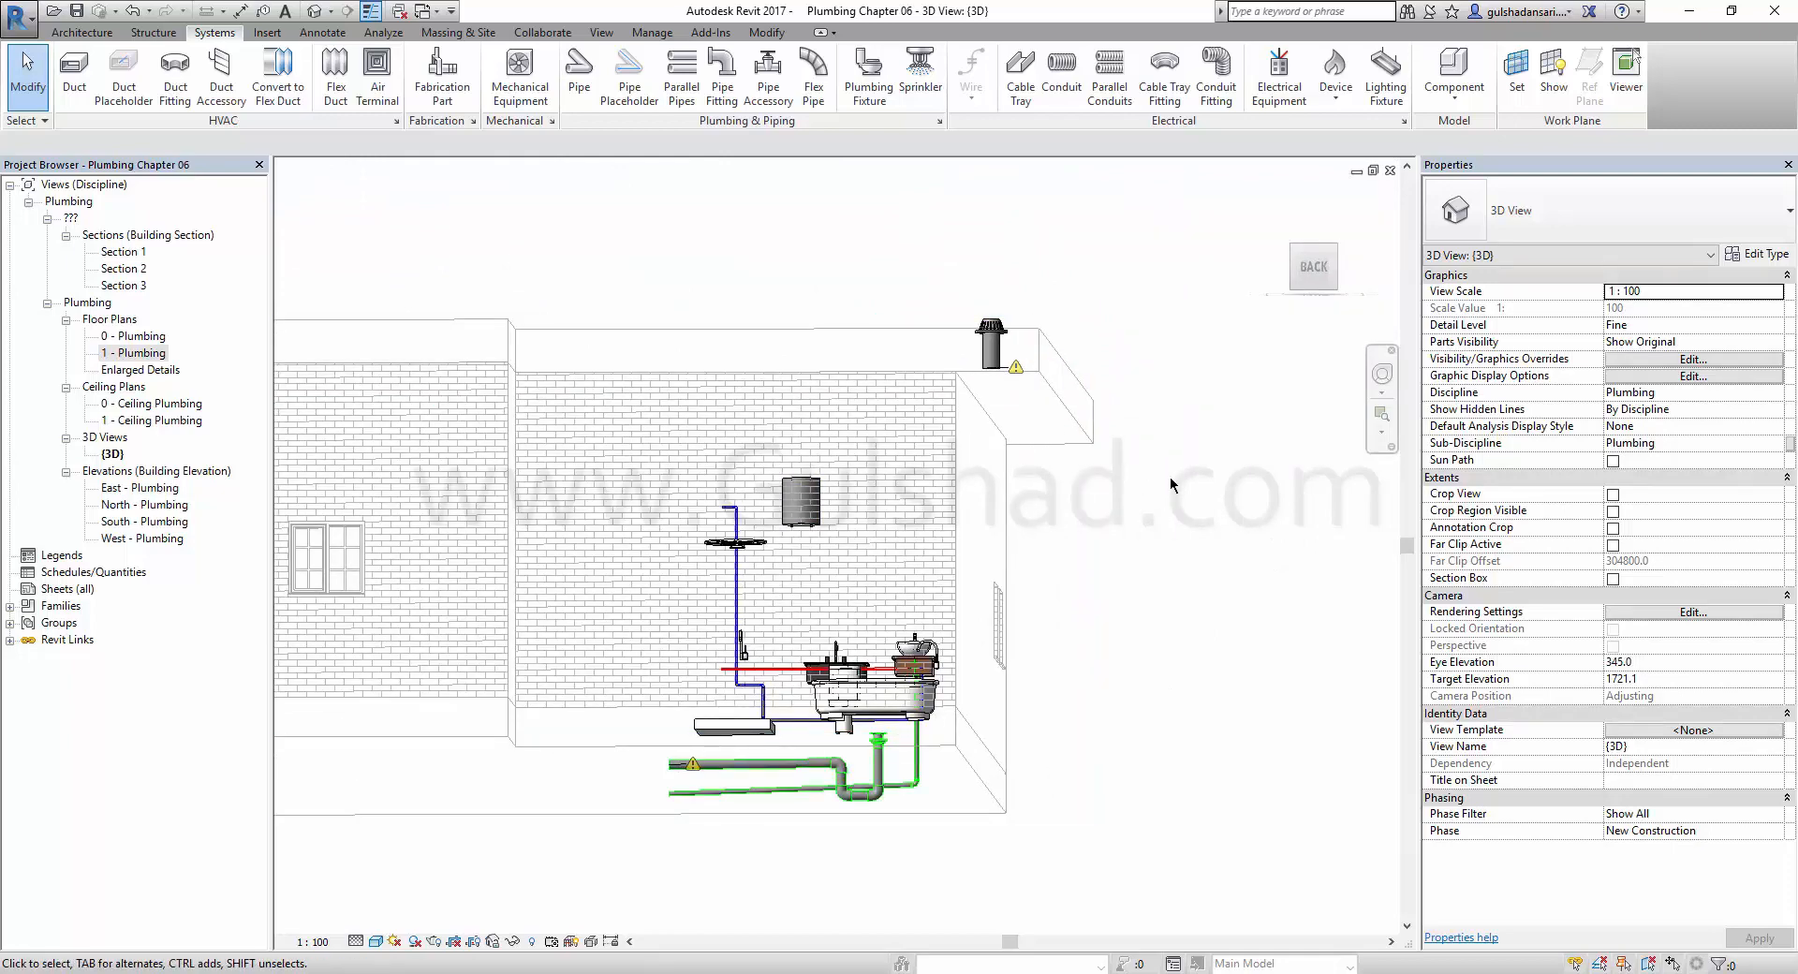
{"action": "mouse_move", "coordinate": [1177, 446]}
{"action": "middle_mouse_down"}
{"action": "mouse_move", "coordinate": [1160, 477]}
{"action": "mouse_move", "coordinate": [1206, 430]}
{"action": "middle_mouse_up"}
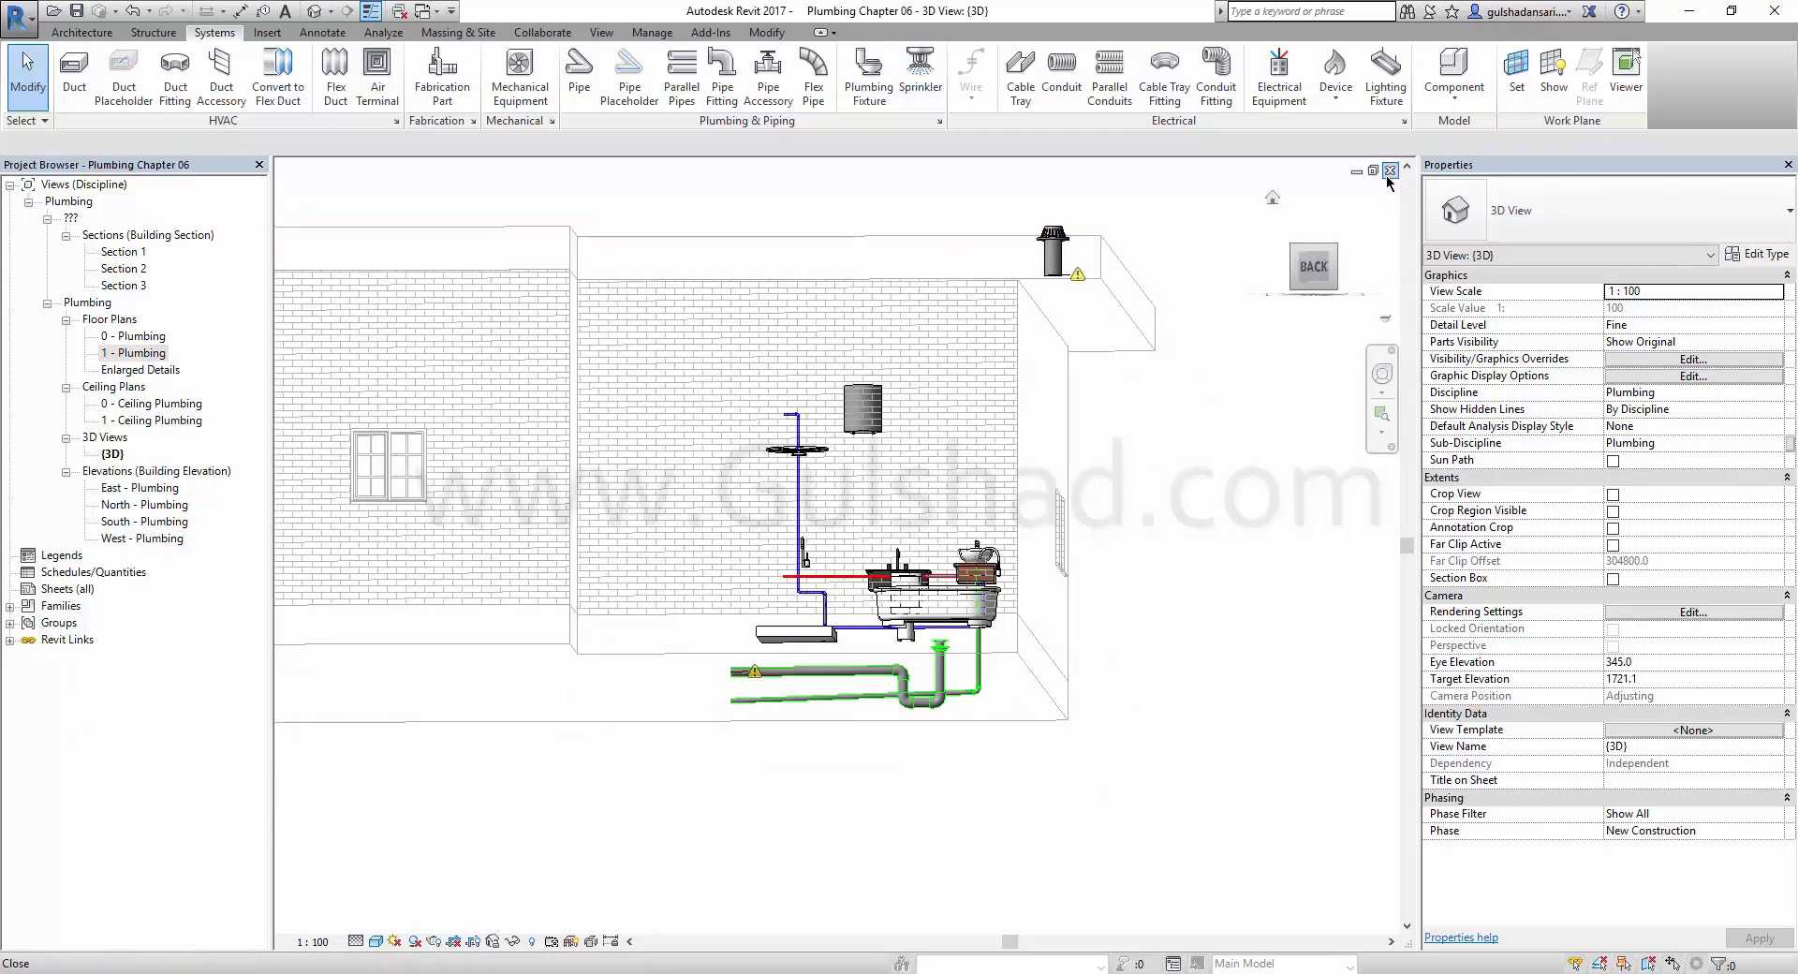
In the 1 - Plumbing plan, cut a building section across the roof just below the roof drain, facing it, and open the section view.
{"action": "key", "text": "ctrl+Tab"}
{"action": "scroll", "coordinate": [674, 356], "scroll_direction": "down", "scroll_amount": 2}
{"action": "scroll", "coordinate": [679, 370], "scroll_direction": "up", "scroll_amount": 4}
{"action": "middle_click_drag", "start_coordinate": [684, 375], "coordinate": [571, 374]}
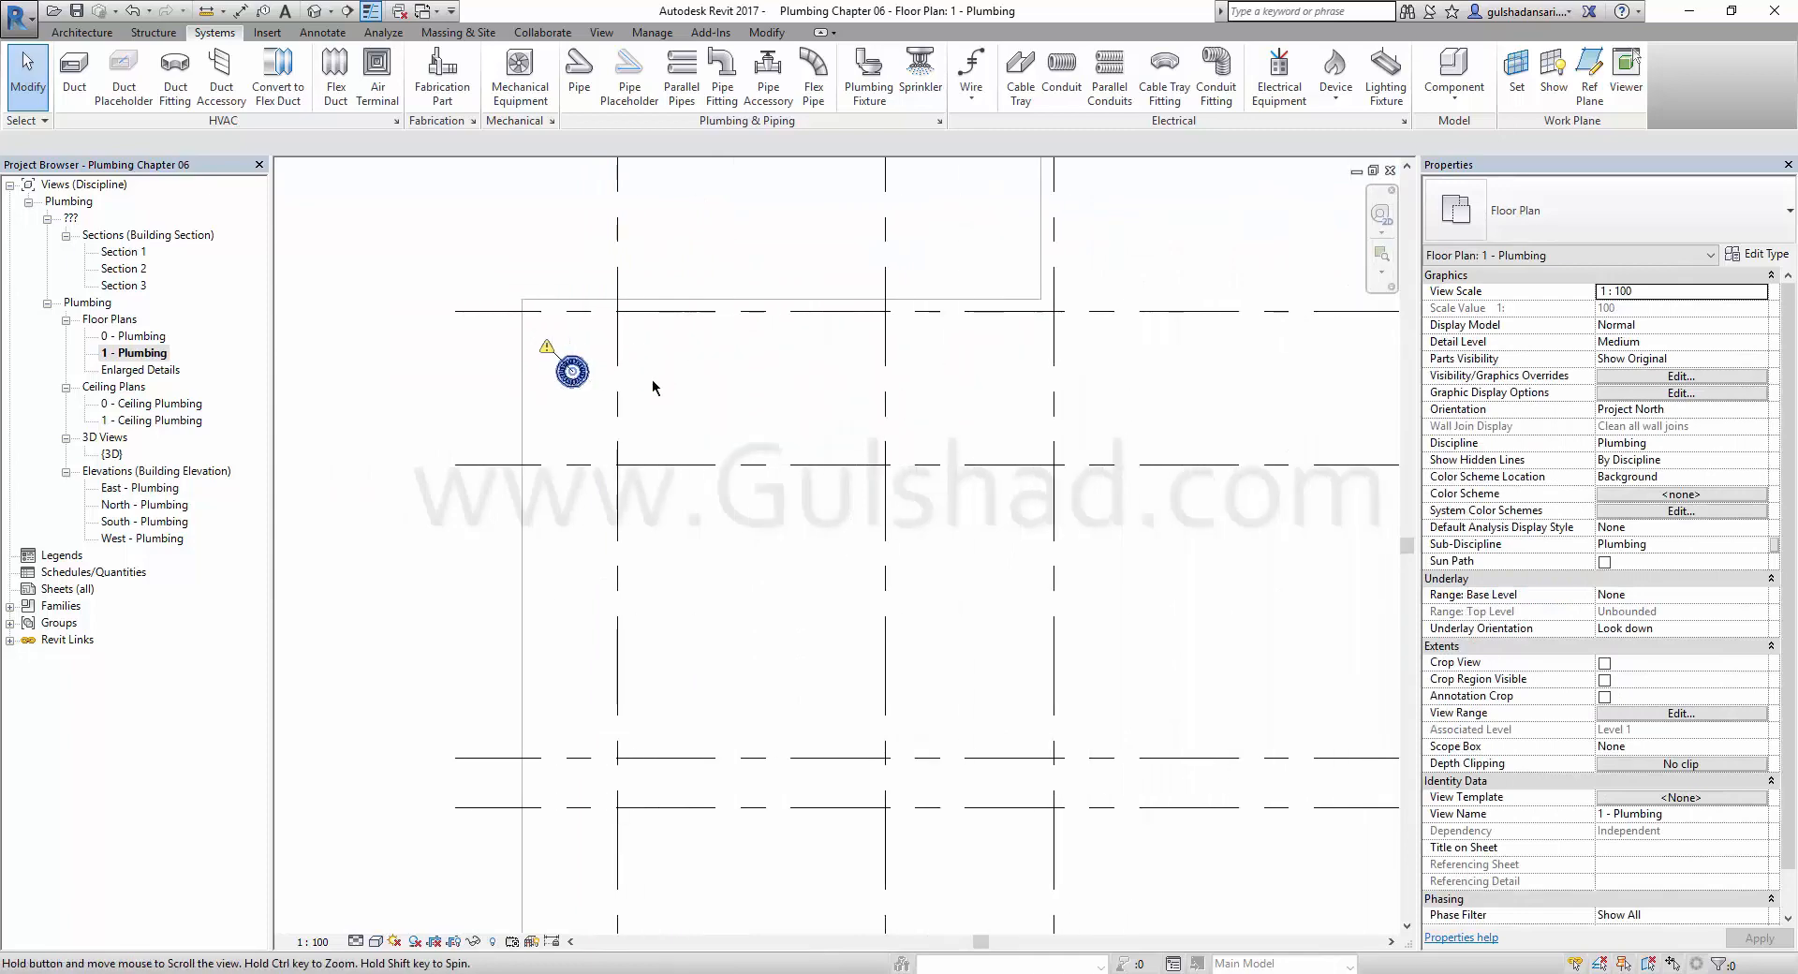
{"action": "left_click", "coordinate": [409, 438]}
{"action": "left_click", "coordinate": [1158, 438]}
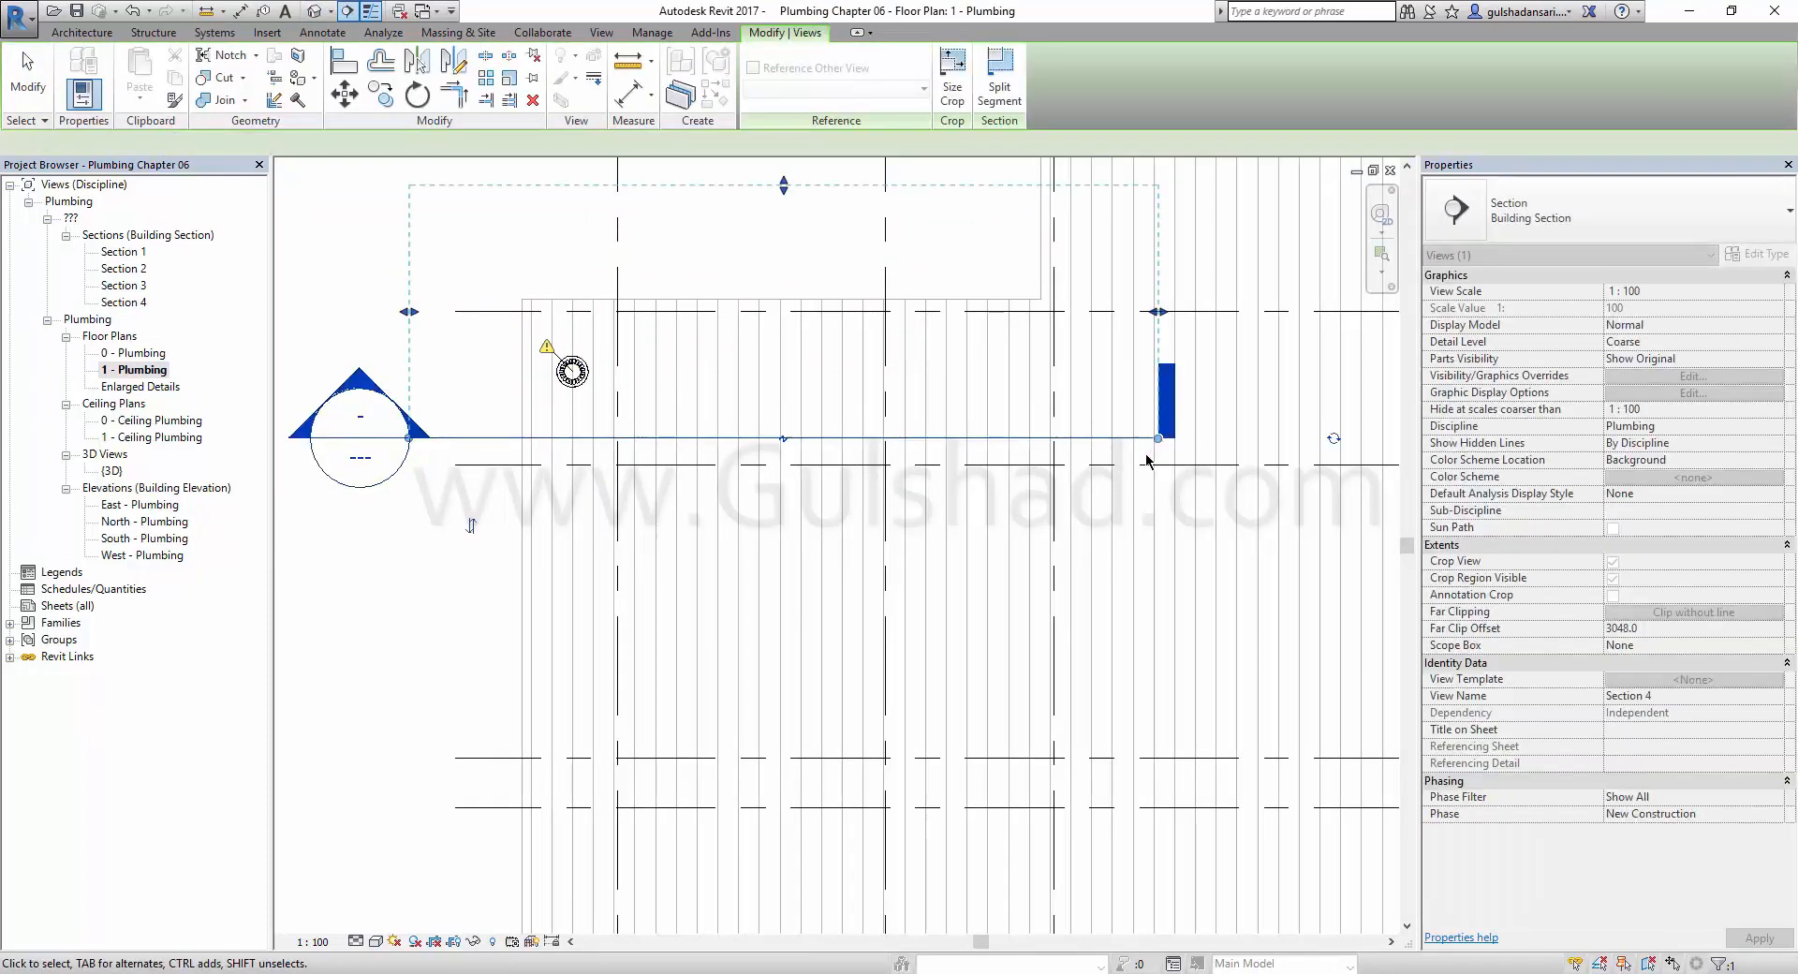
{"action": "key", "text": "Escape"}
{"action": "key", "text": "Escape"}
{"action": "double_click", "coordinate": [356, 380]}
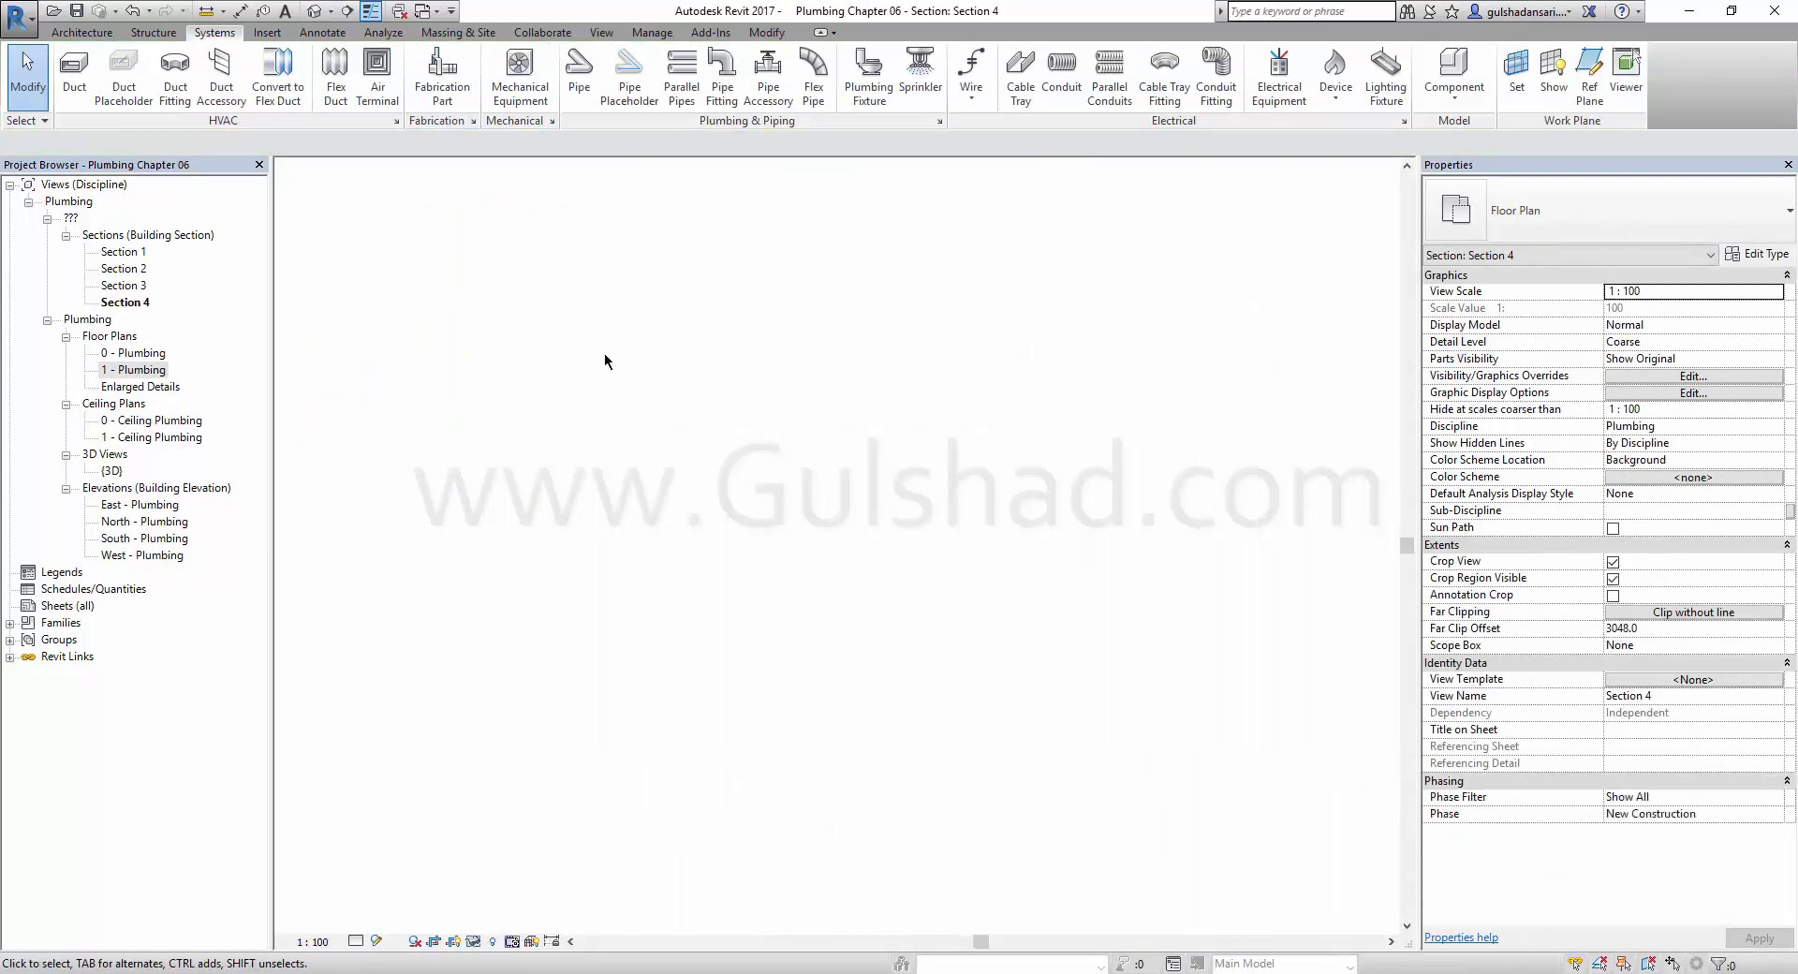
{"action": "scroll", "coordinate": [818, 416], "scroll_direction": "up", "scroll_amount": 3}
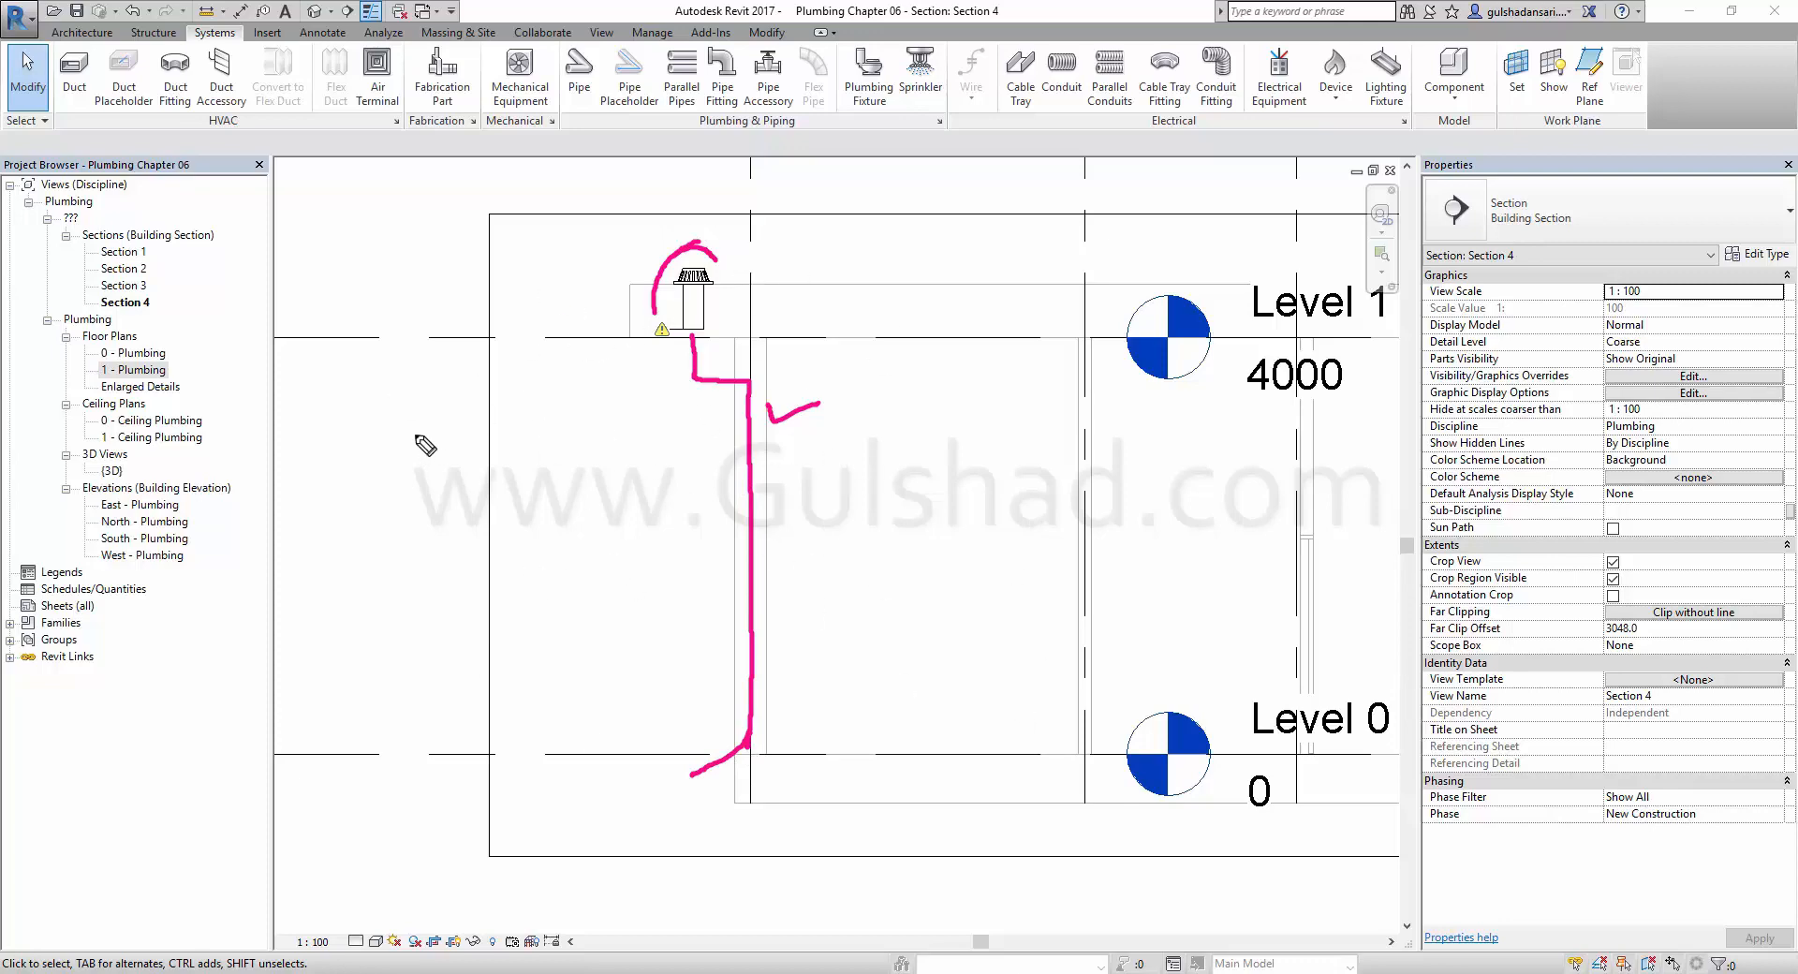
From the roof drain's outlet, draw a 150 mm Plastic pipe about 800 mm straight down in the section view.
{"action": "key", "text": "Escape"}
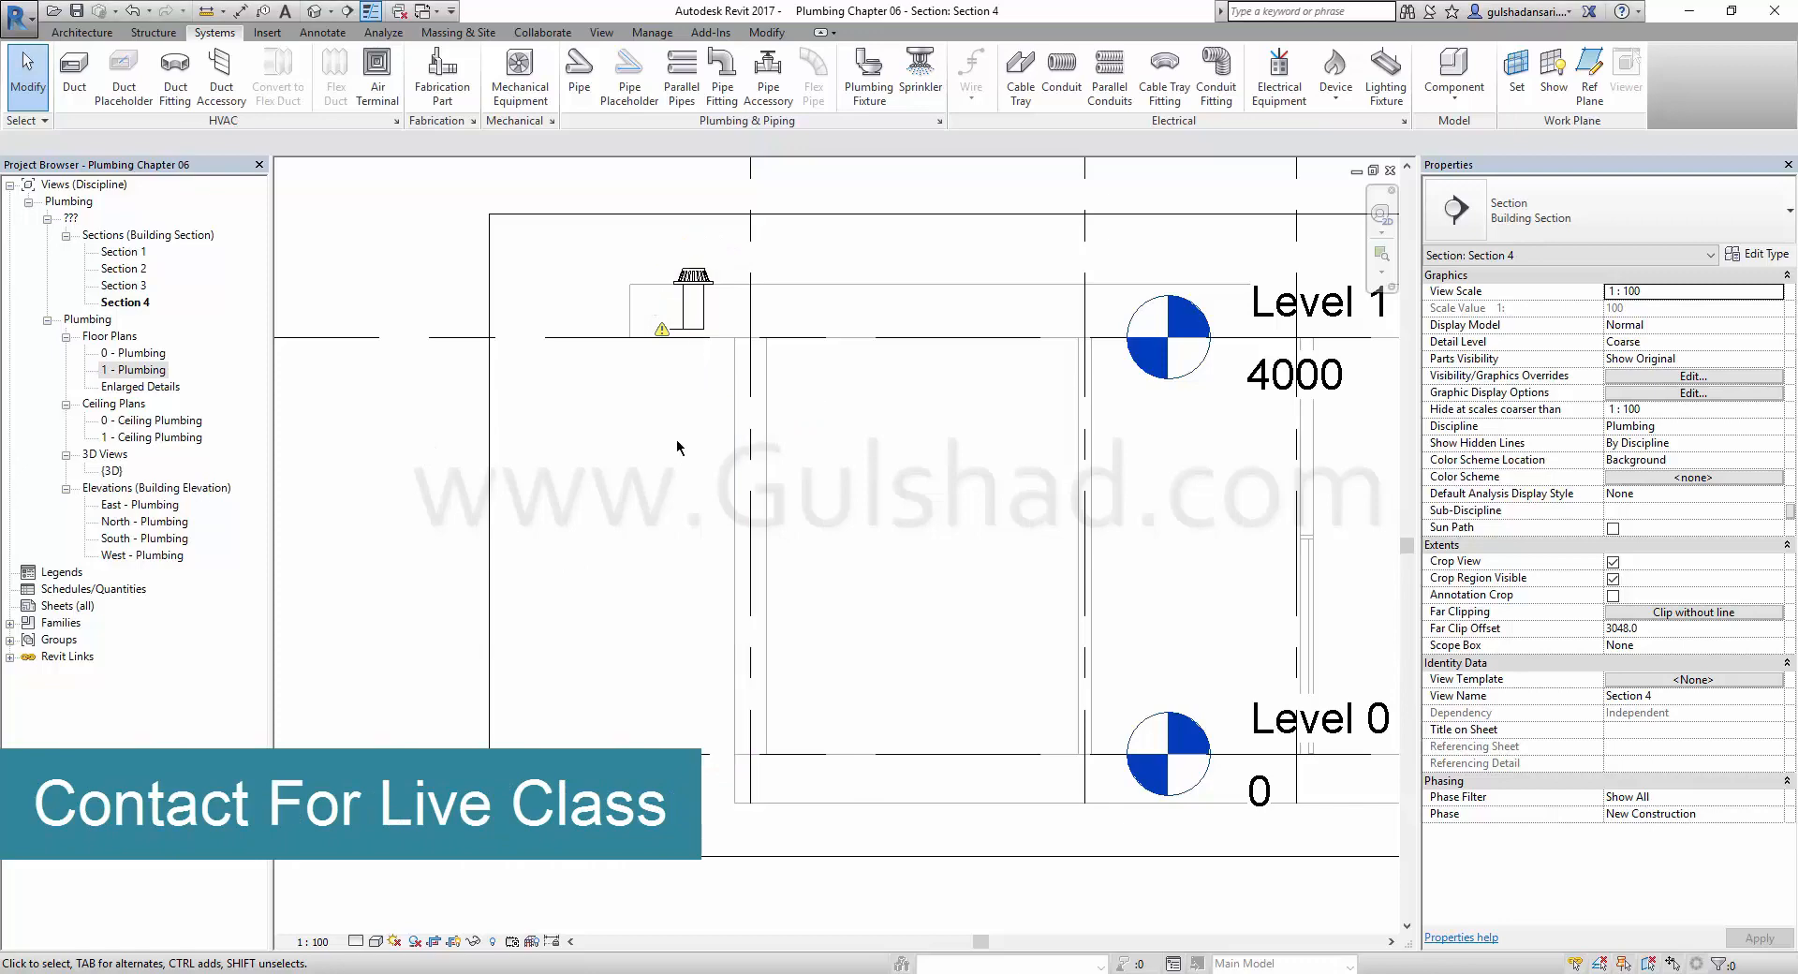
{"action": "left_click", "coordinate": [697, 269]}
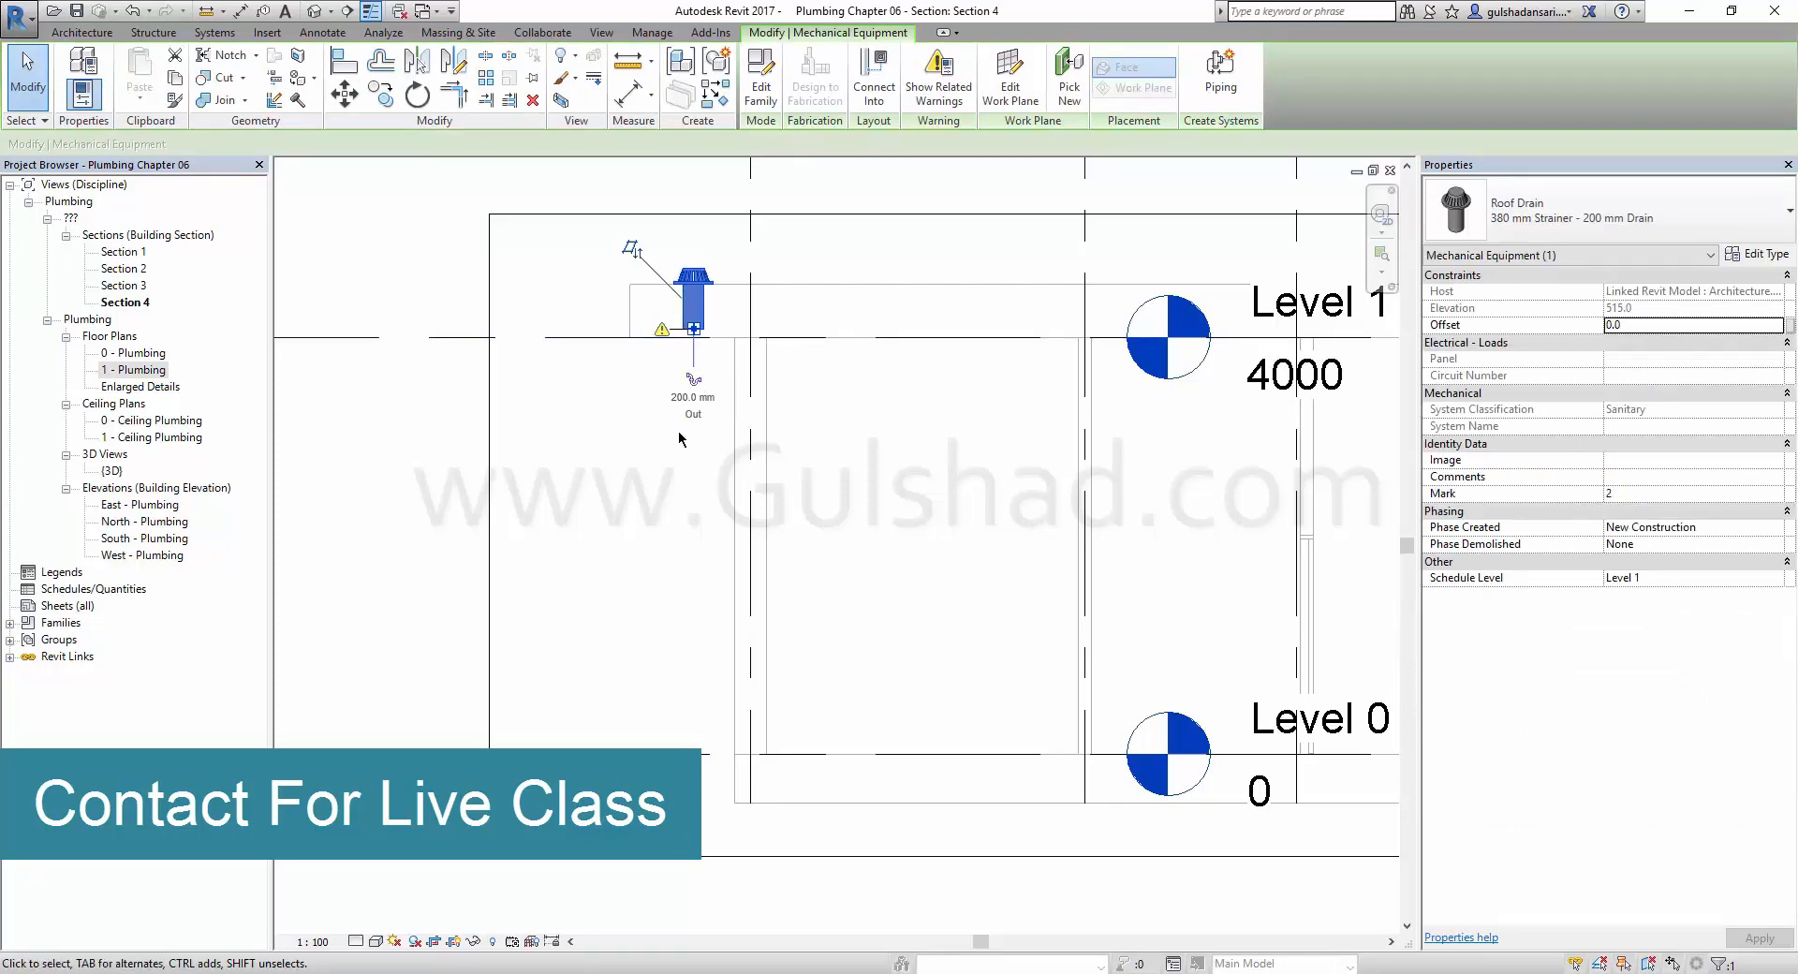
{"action": "left_click", "coordinate": [695, 384]}
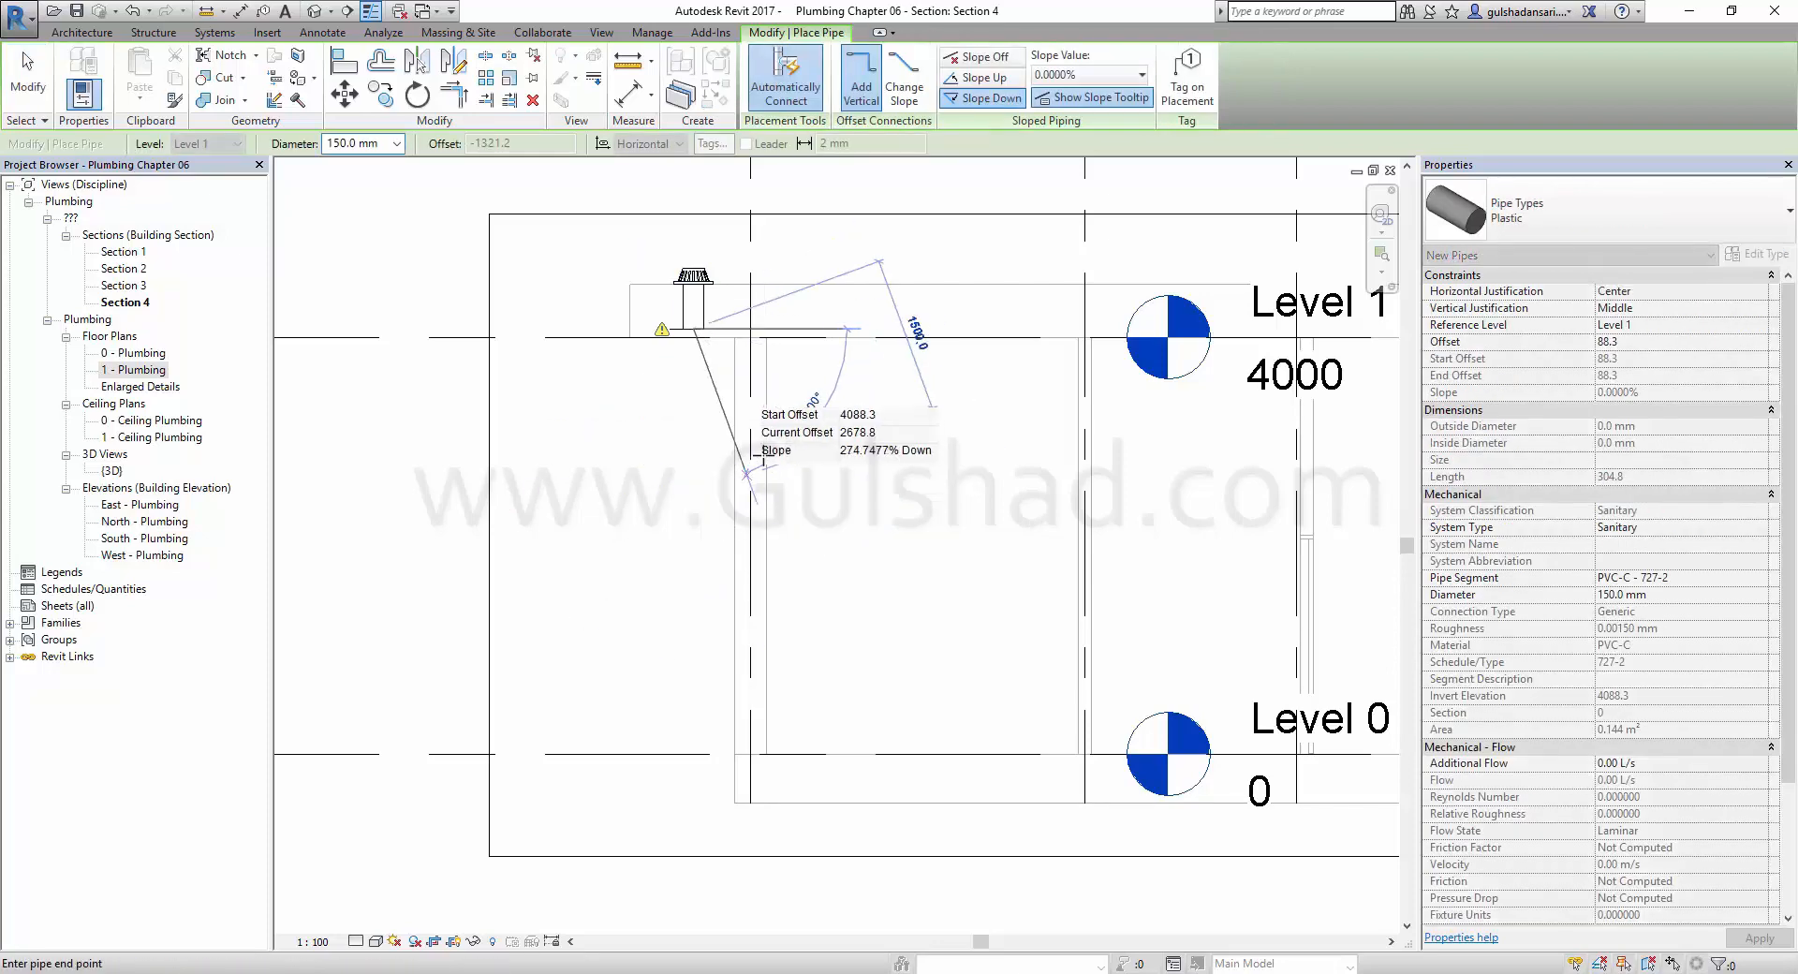
{"action": "mouse_move", "coordinate": [1577, 217]}
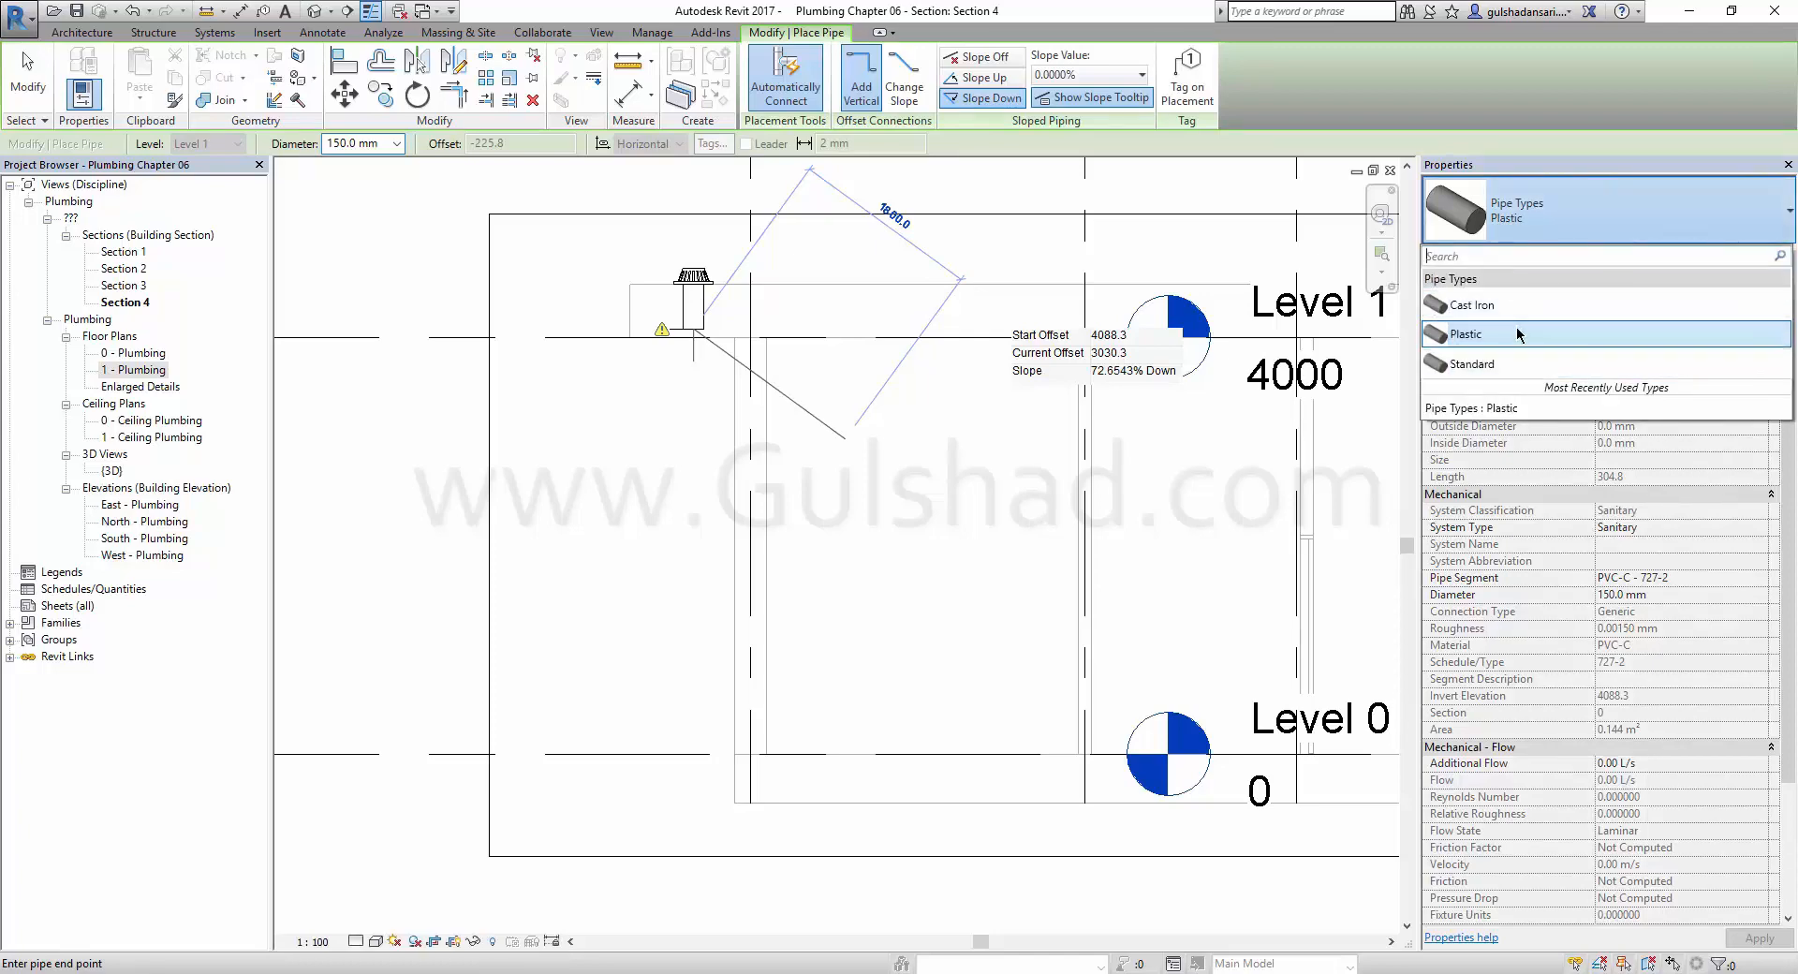
{"action": "left_click", "coordinate": [1512, 327]}
{"action": "scroll", "coordinate": [702, 422], "scroll_direction": "up", "scroll_amount": 1}
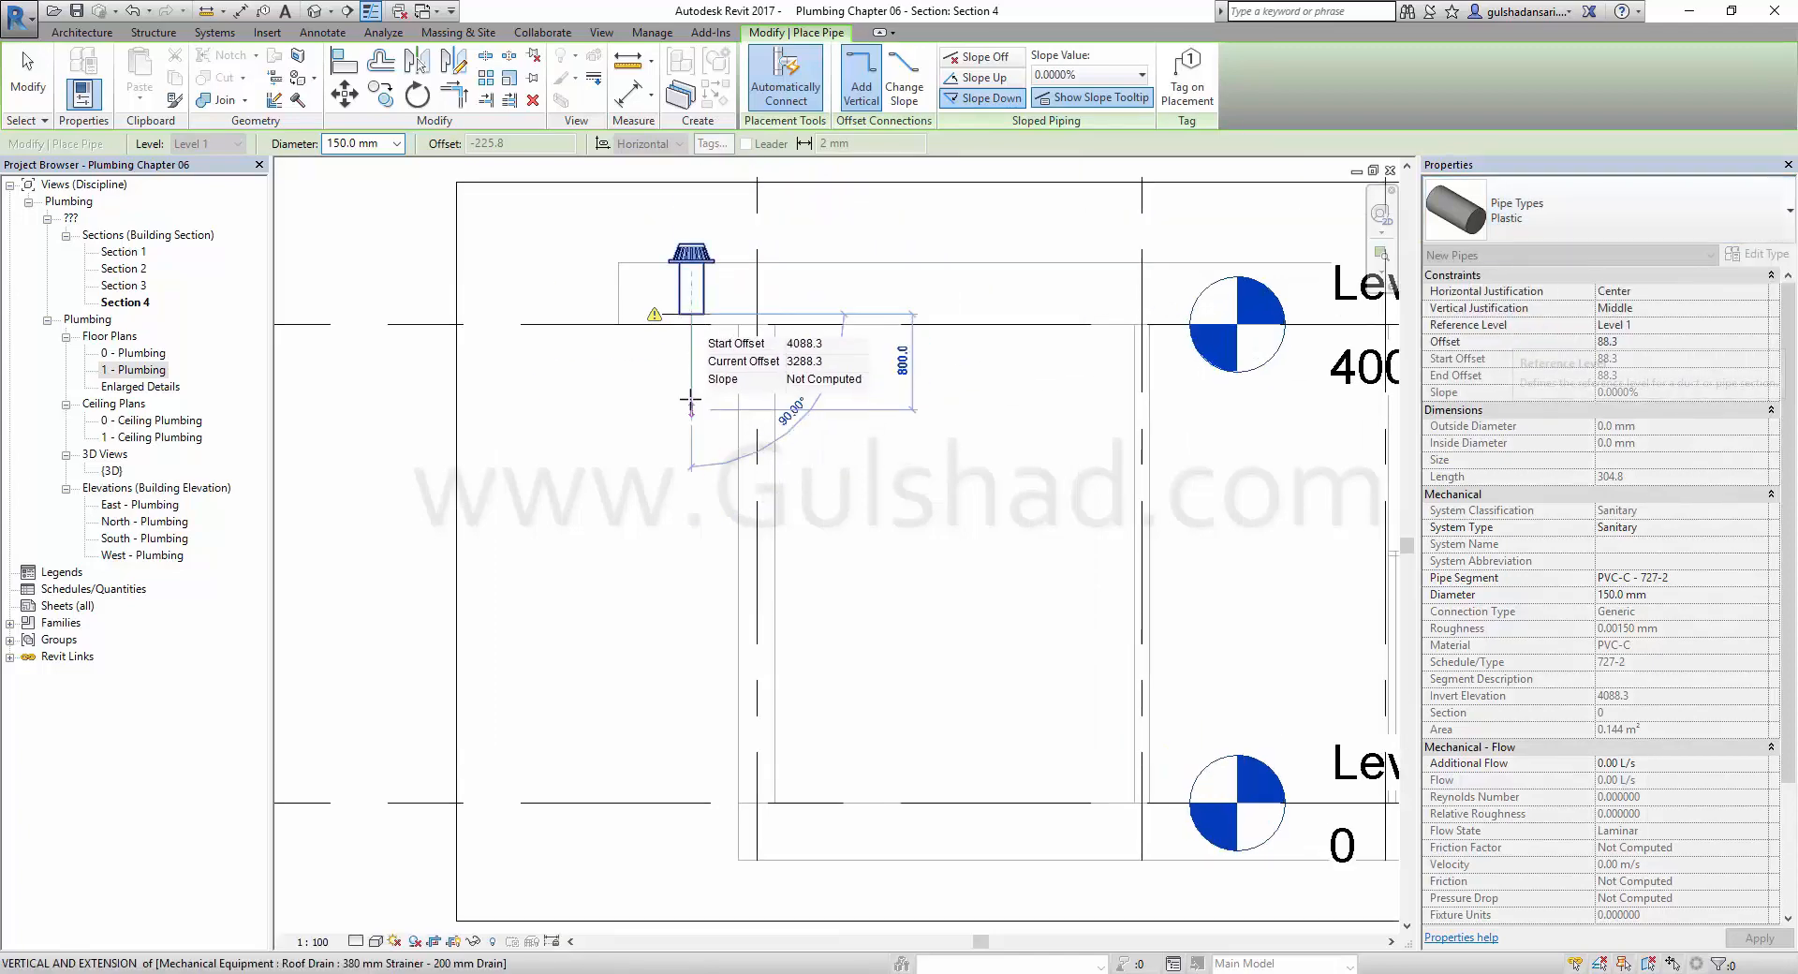
{"action": "left_click", "coordinate": [688, 410]}
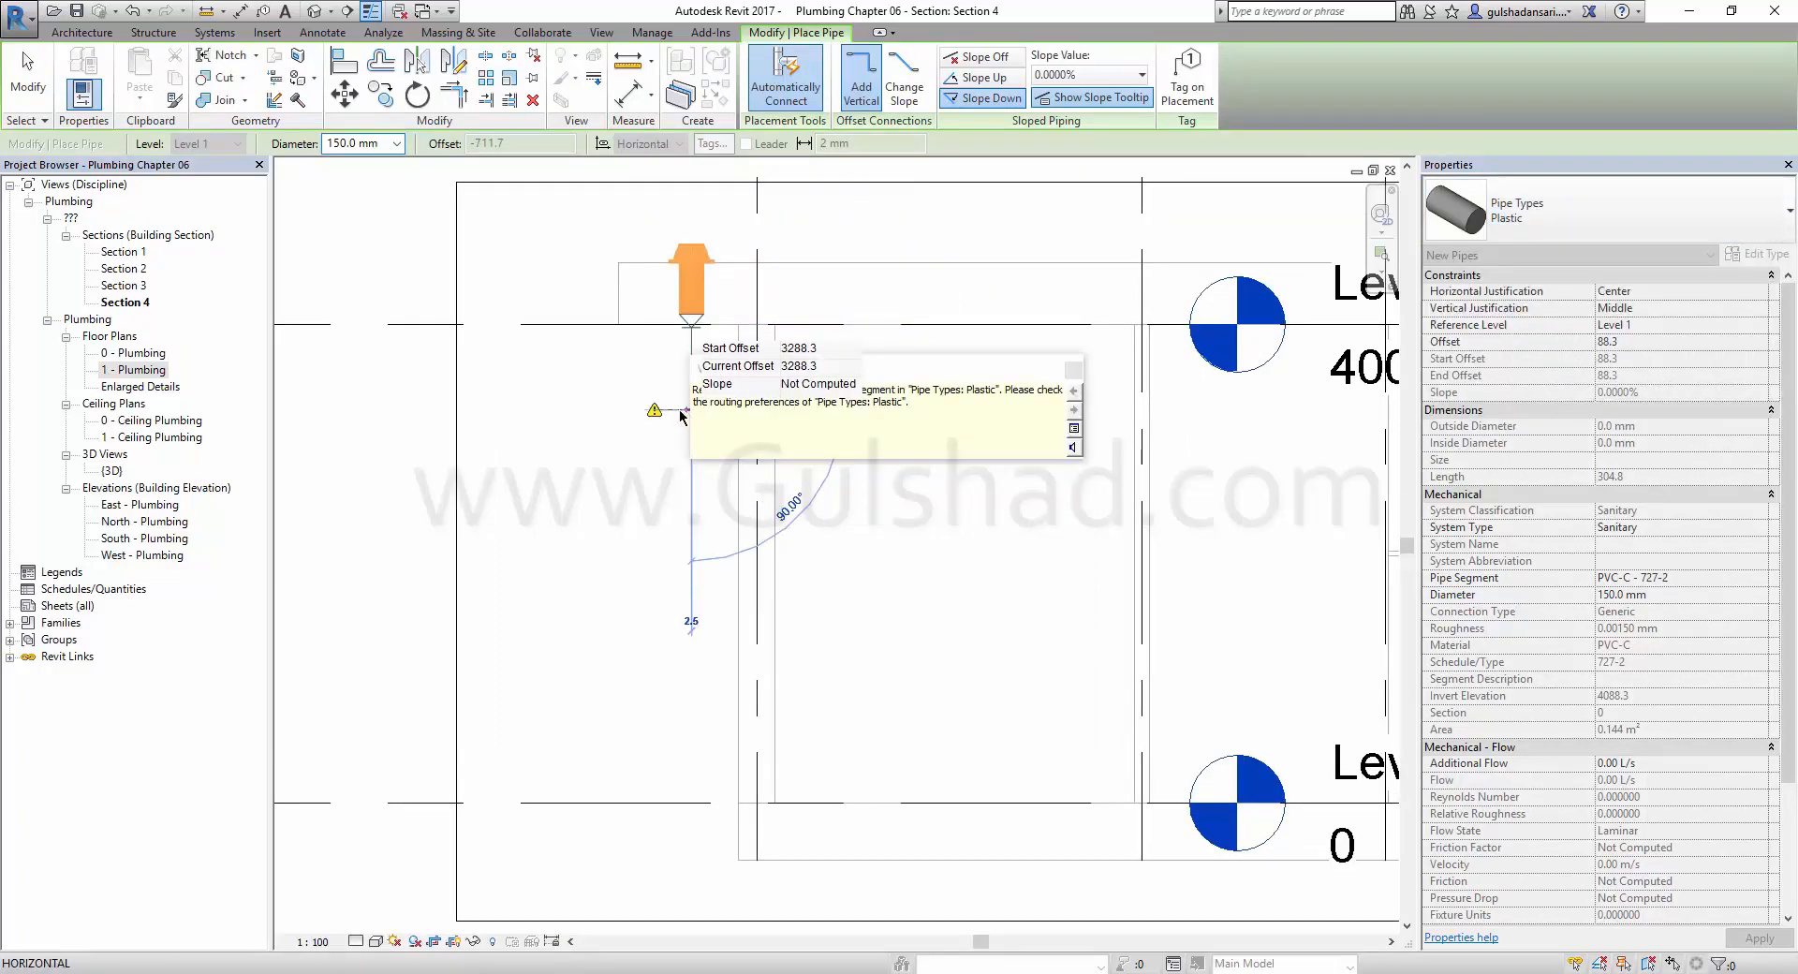
Continue the pipe about 540 mm horizontally into the wall, down to just above Level 0, and about 400 mm back outside.
{"action": "scroll", "coordinate": [656, 412], "scroll_direction": "up", "scroll_amount": 2}
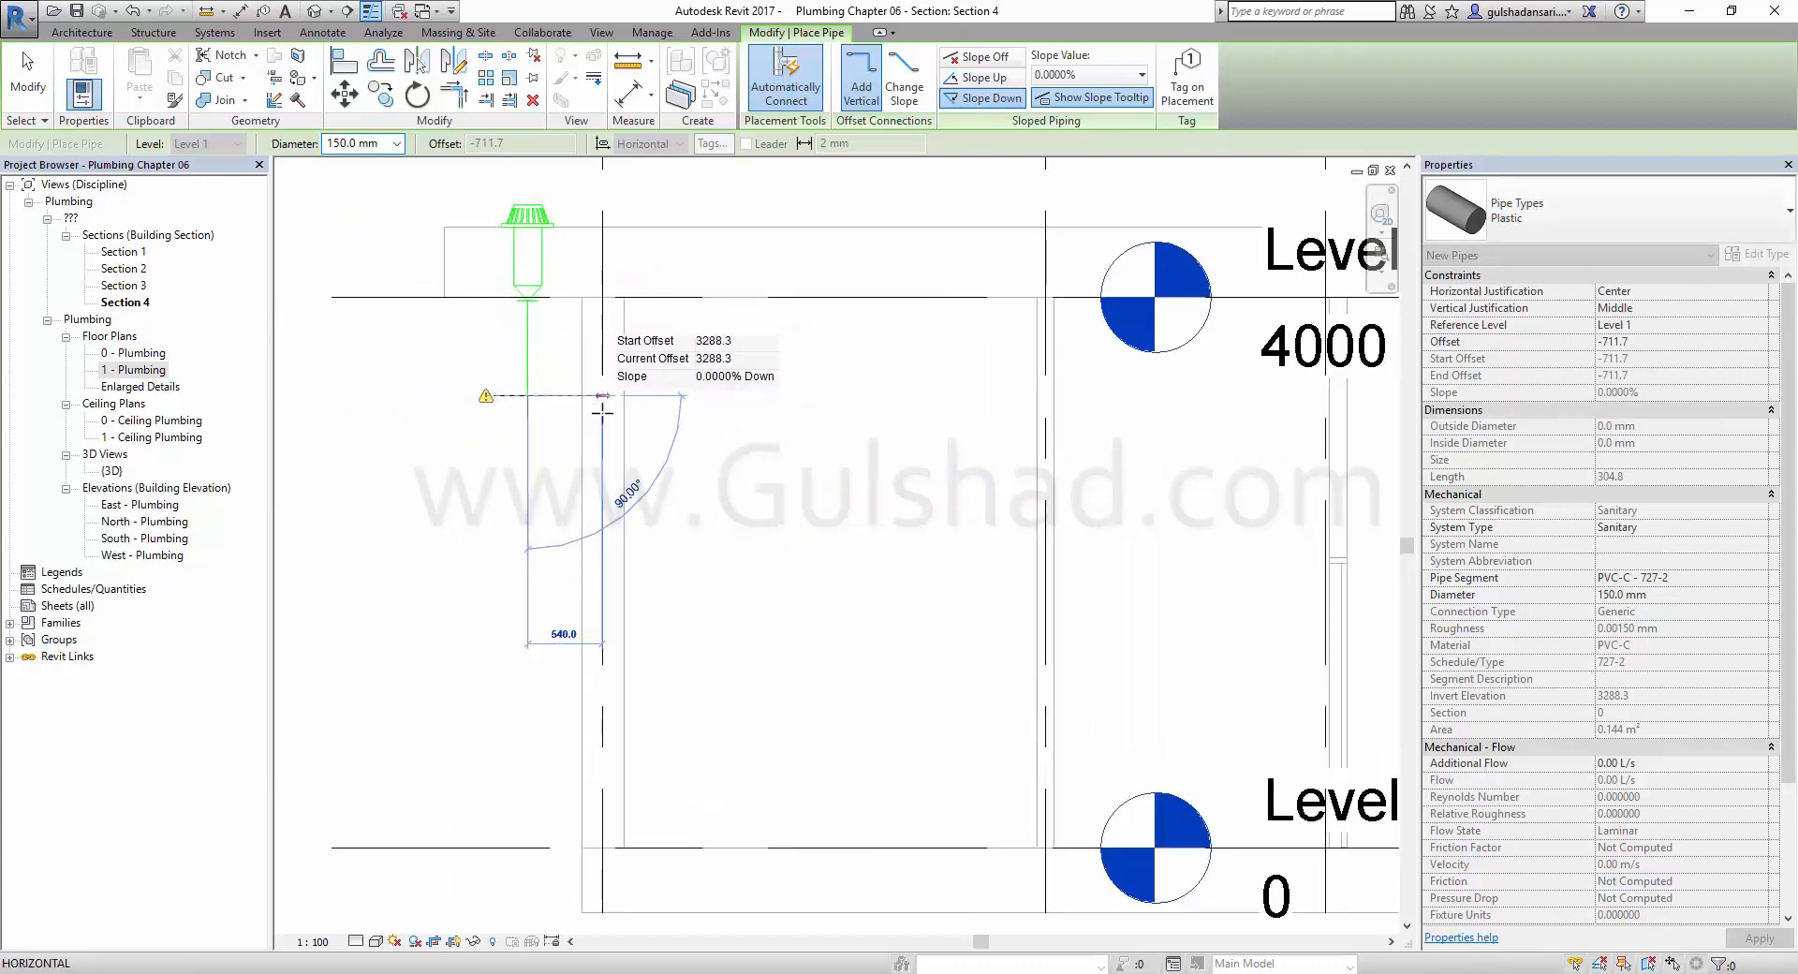
{"action": "left_click", "coordinate": [602, 395]}
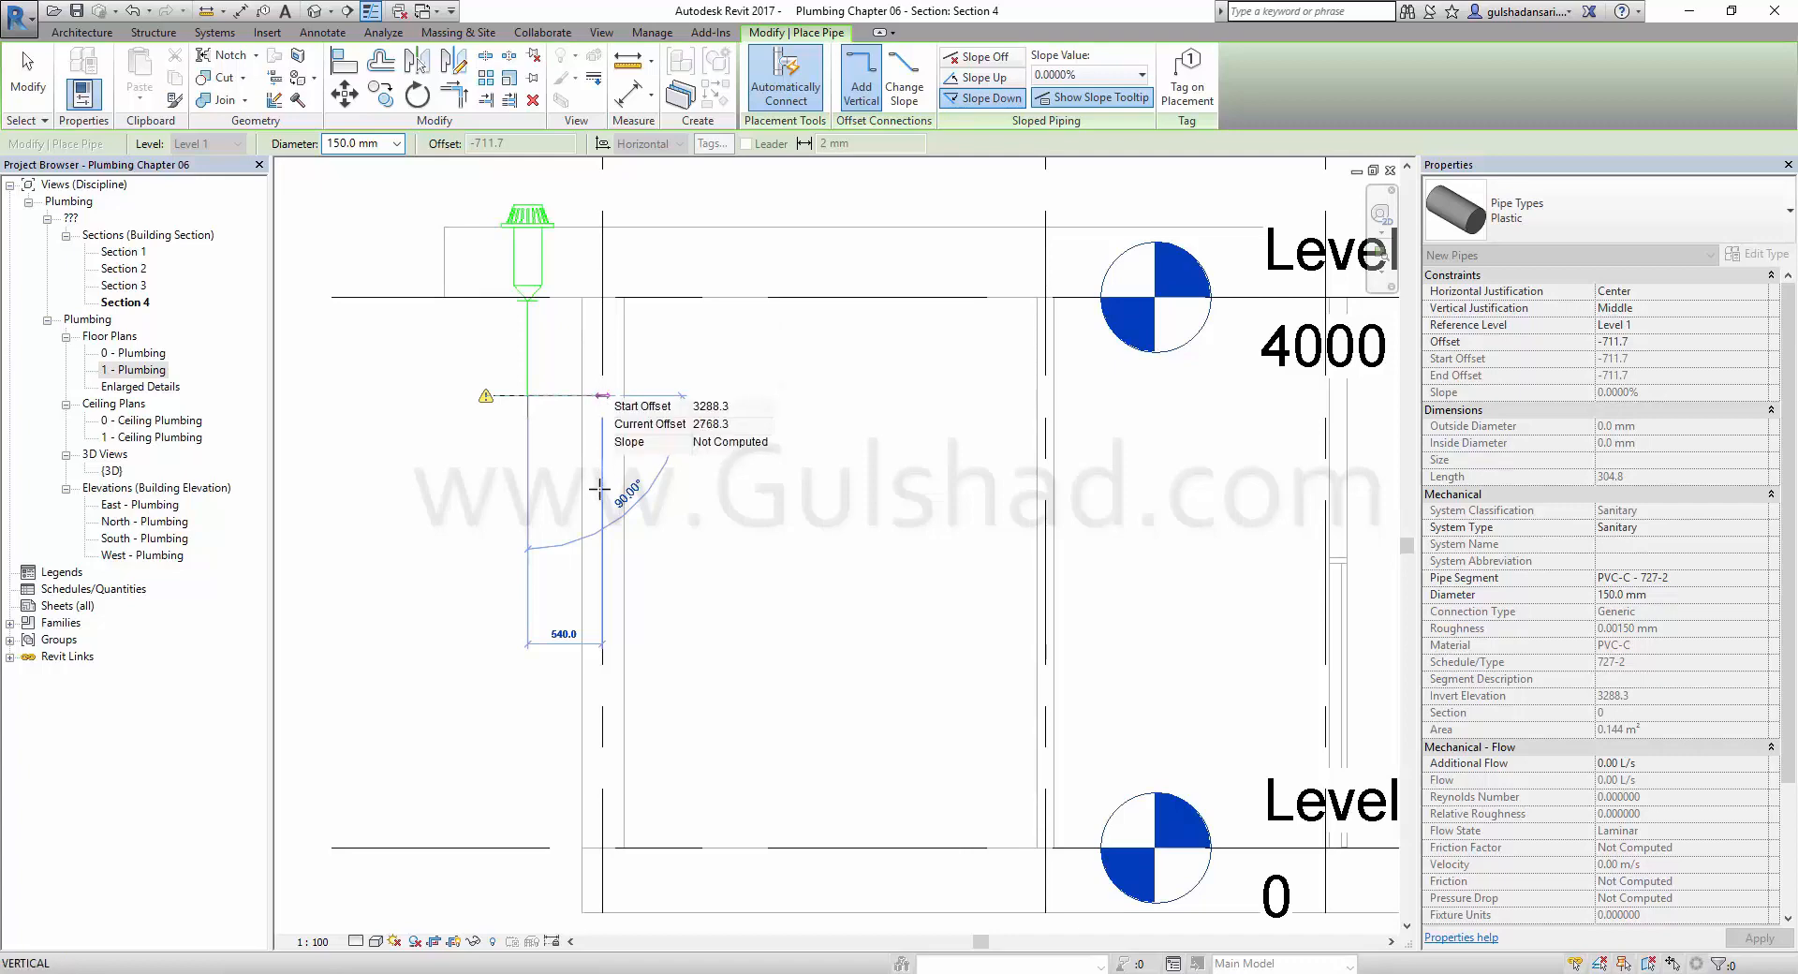
{"action": "middle_click_drag", "start_coordinate": [613, 705], "coordinate": [634, 453]}
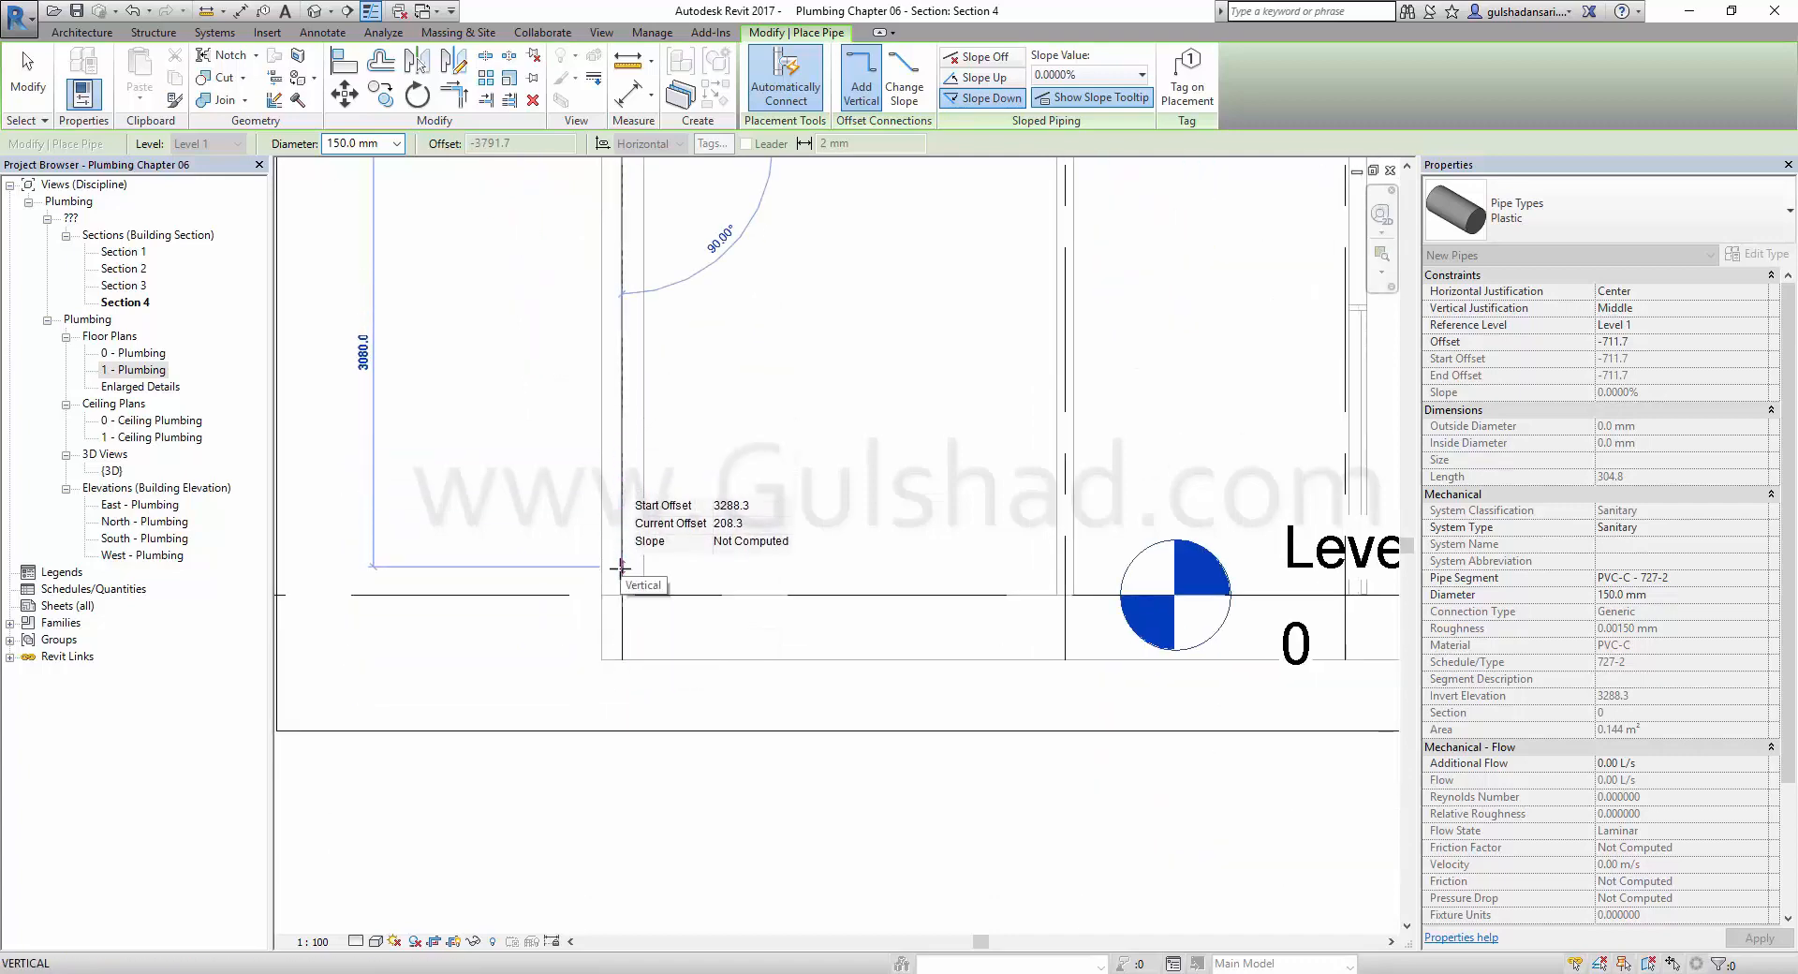
{"action": "left_click", "coordinate": [619, 575]}
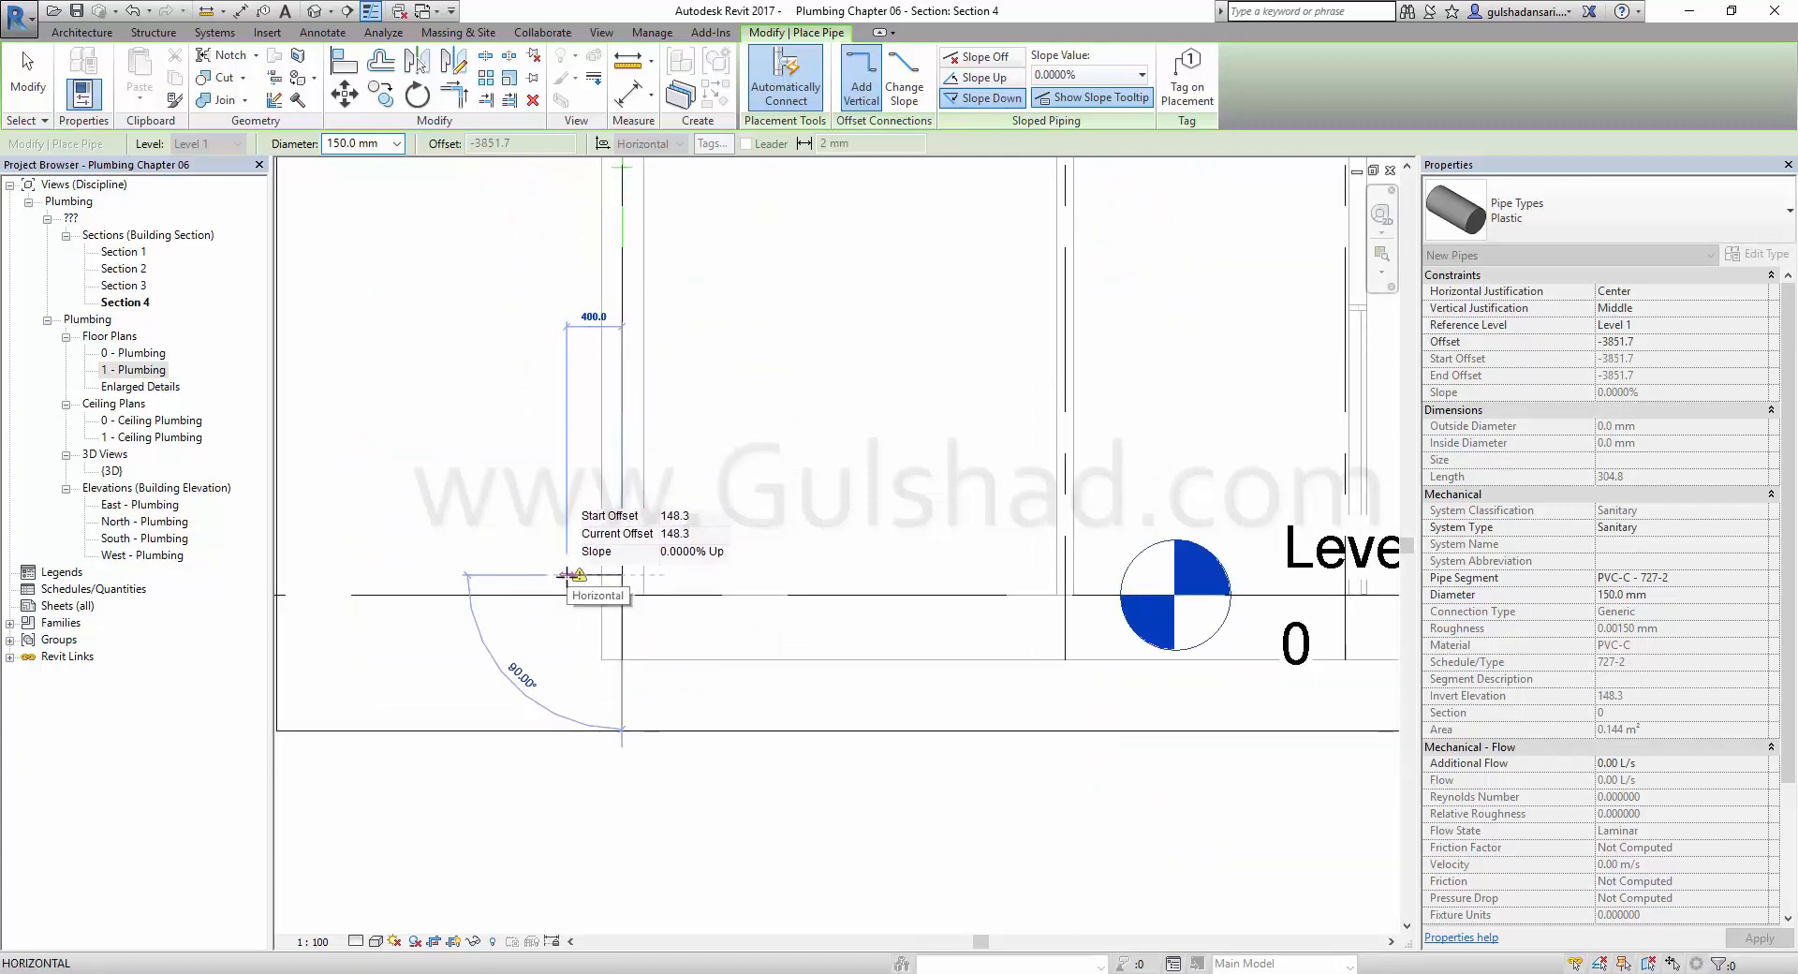
{"action": "key", "text": "Escape"}
{"action": "key", "text": "Escape"}
{"action": "scroll", "coordinate": [760, 505], "scroll_direction": "down", "scroll_amount": 2}
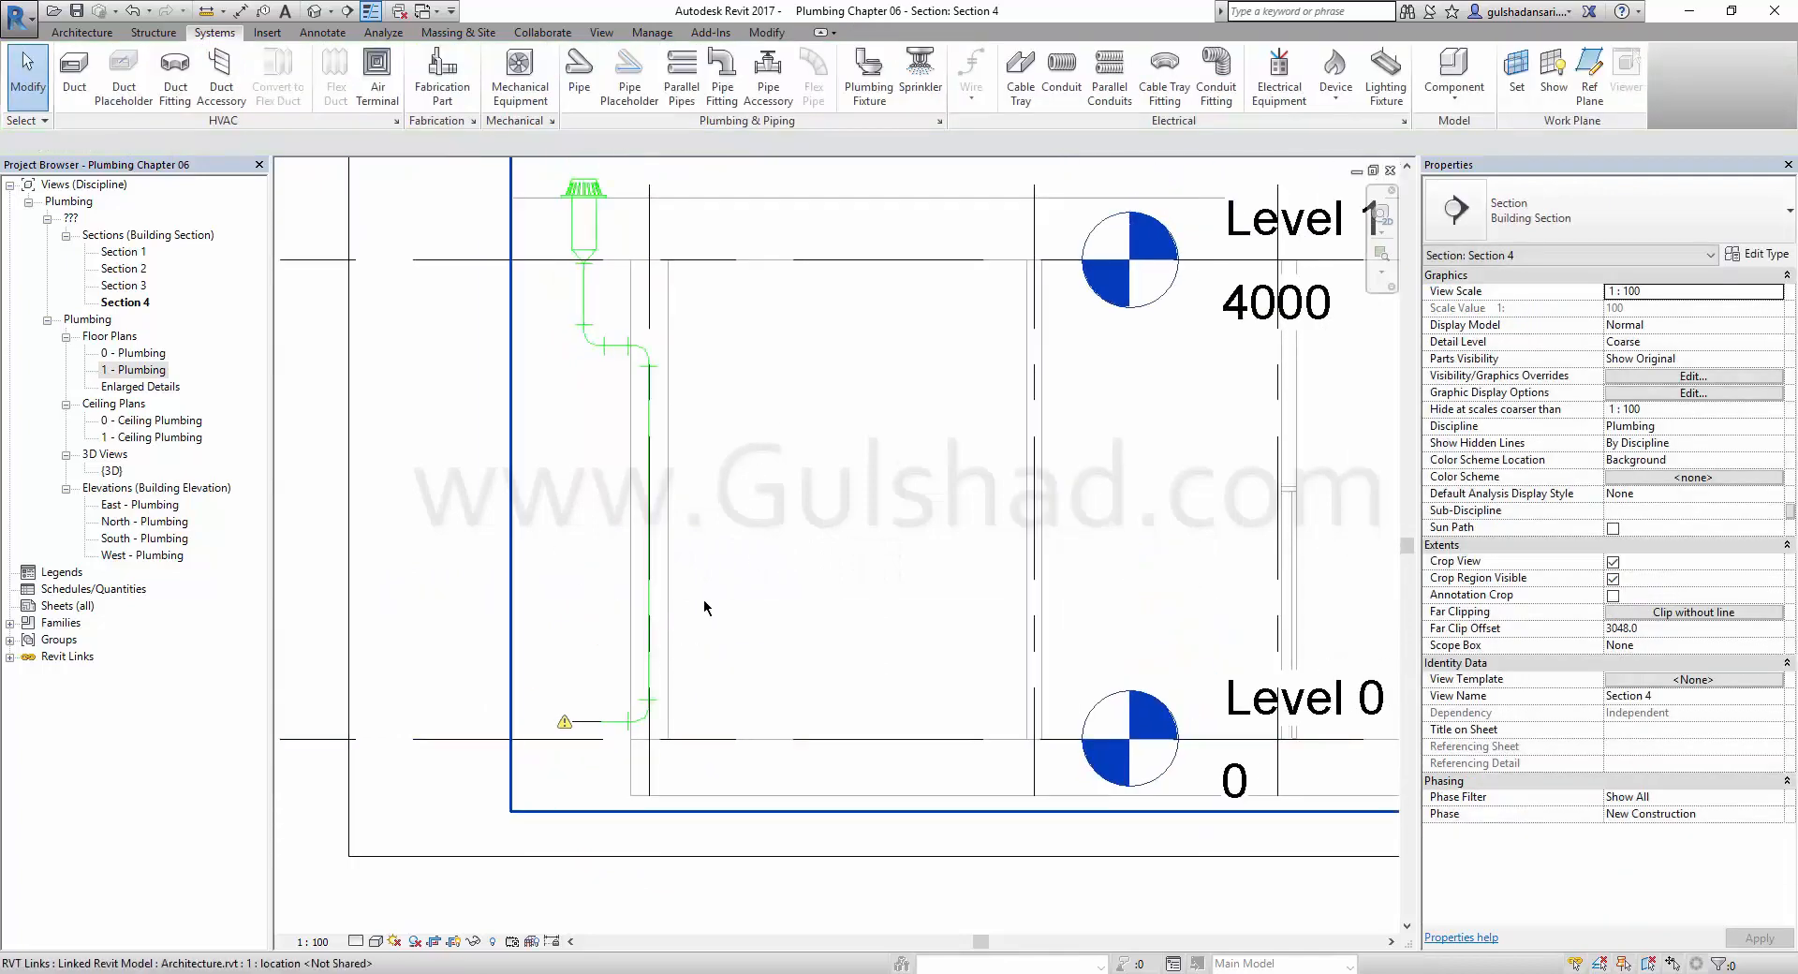
Set the Section 4 view's detail level to Fine.
{"action": "left_click", "coordinate": [357, 940]}
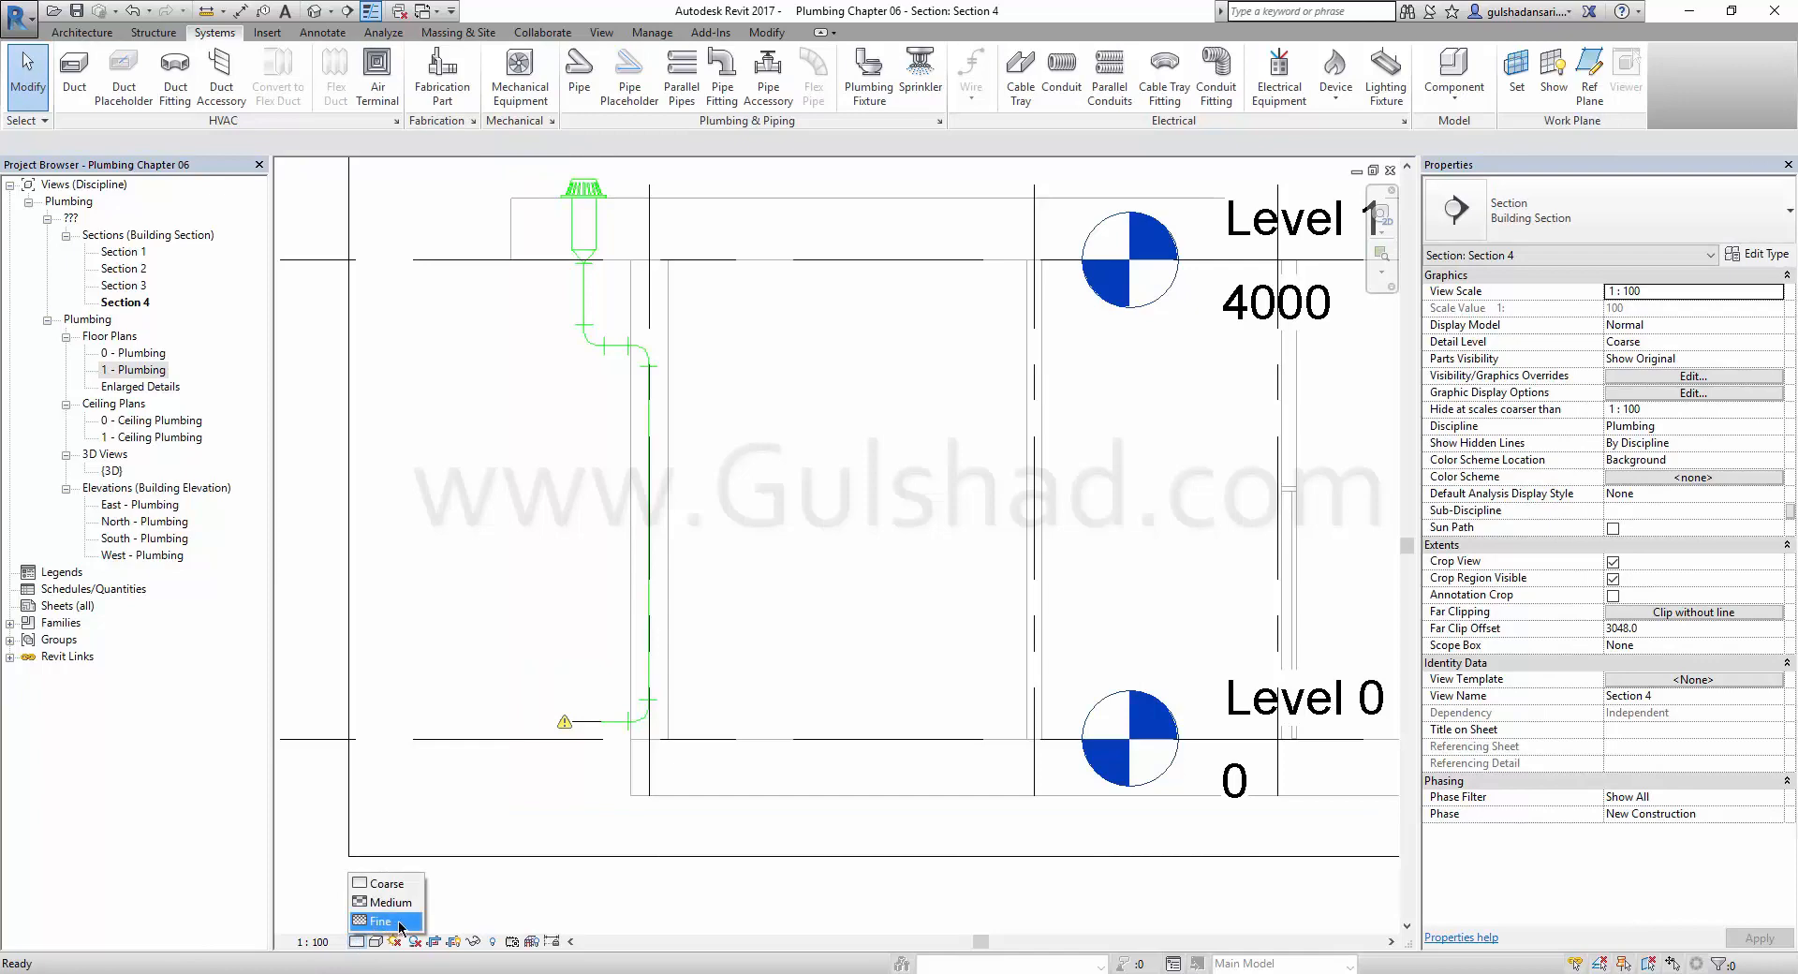
{"action": "left_click", "coordinate": [398, 922]}
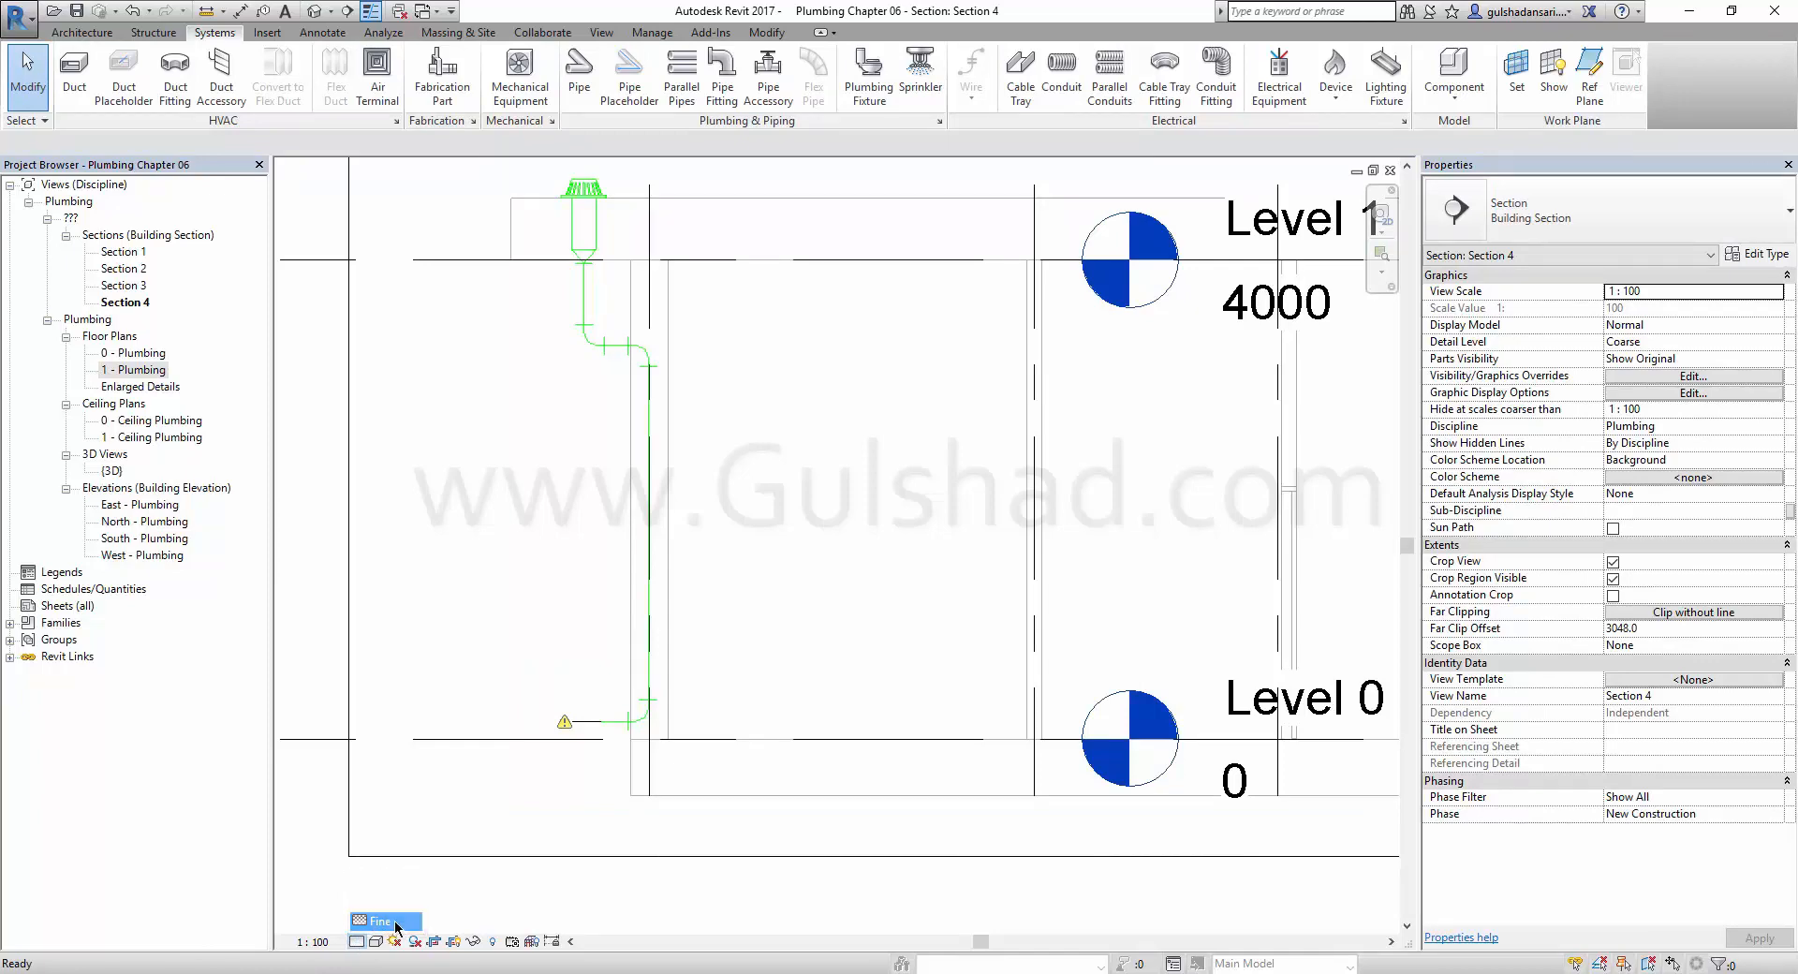
{"action": "left_click", "coordinate": [789, 435]}
{"action": "scroll", "coordinate": [556, 491], "scroll_direction": "up", "scroll_amount": 3}
{"action": "left_click", "coordinate": [556, 492]}
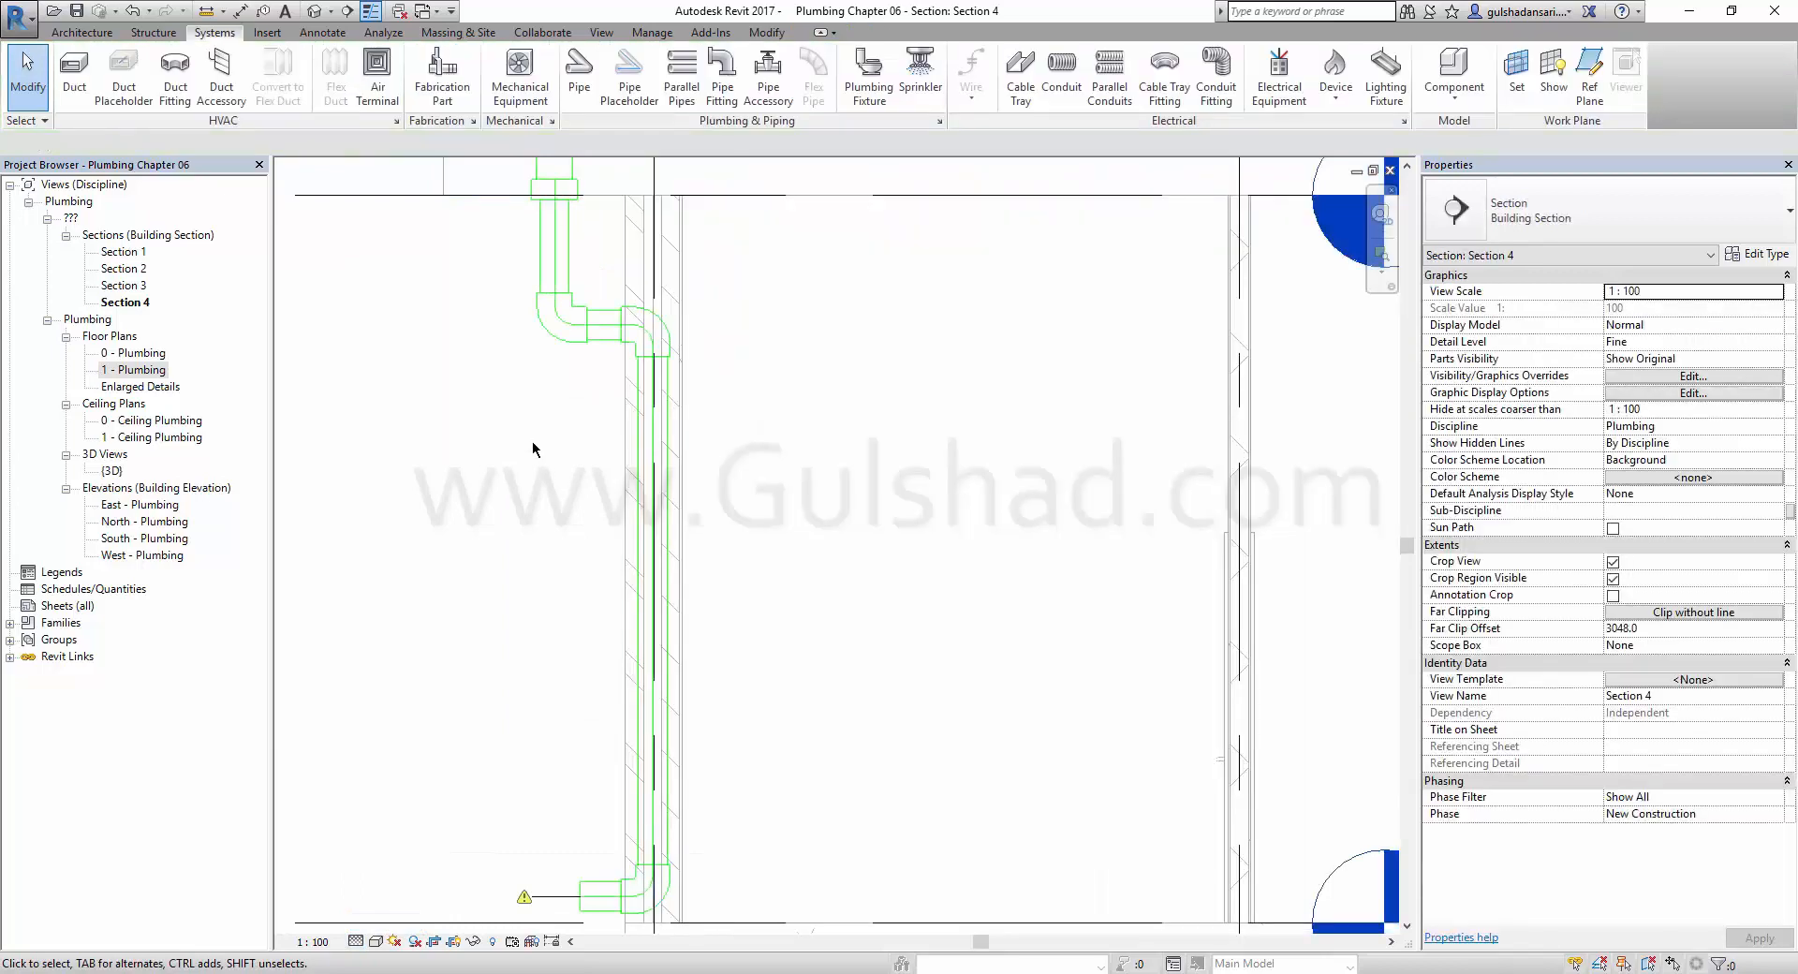
Nudge the short horizontal pipe below the roof drain up close under the roof, to an offset of -246.7 mm.
{"action": "middle_click_drag", "start_coordinate": [540, 537], "coordinate": [552, 608]}
{"action": "left_click", "coordinate": [620, 401]}
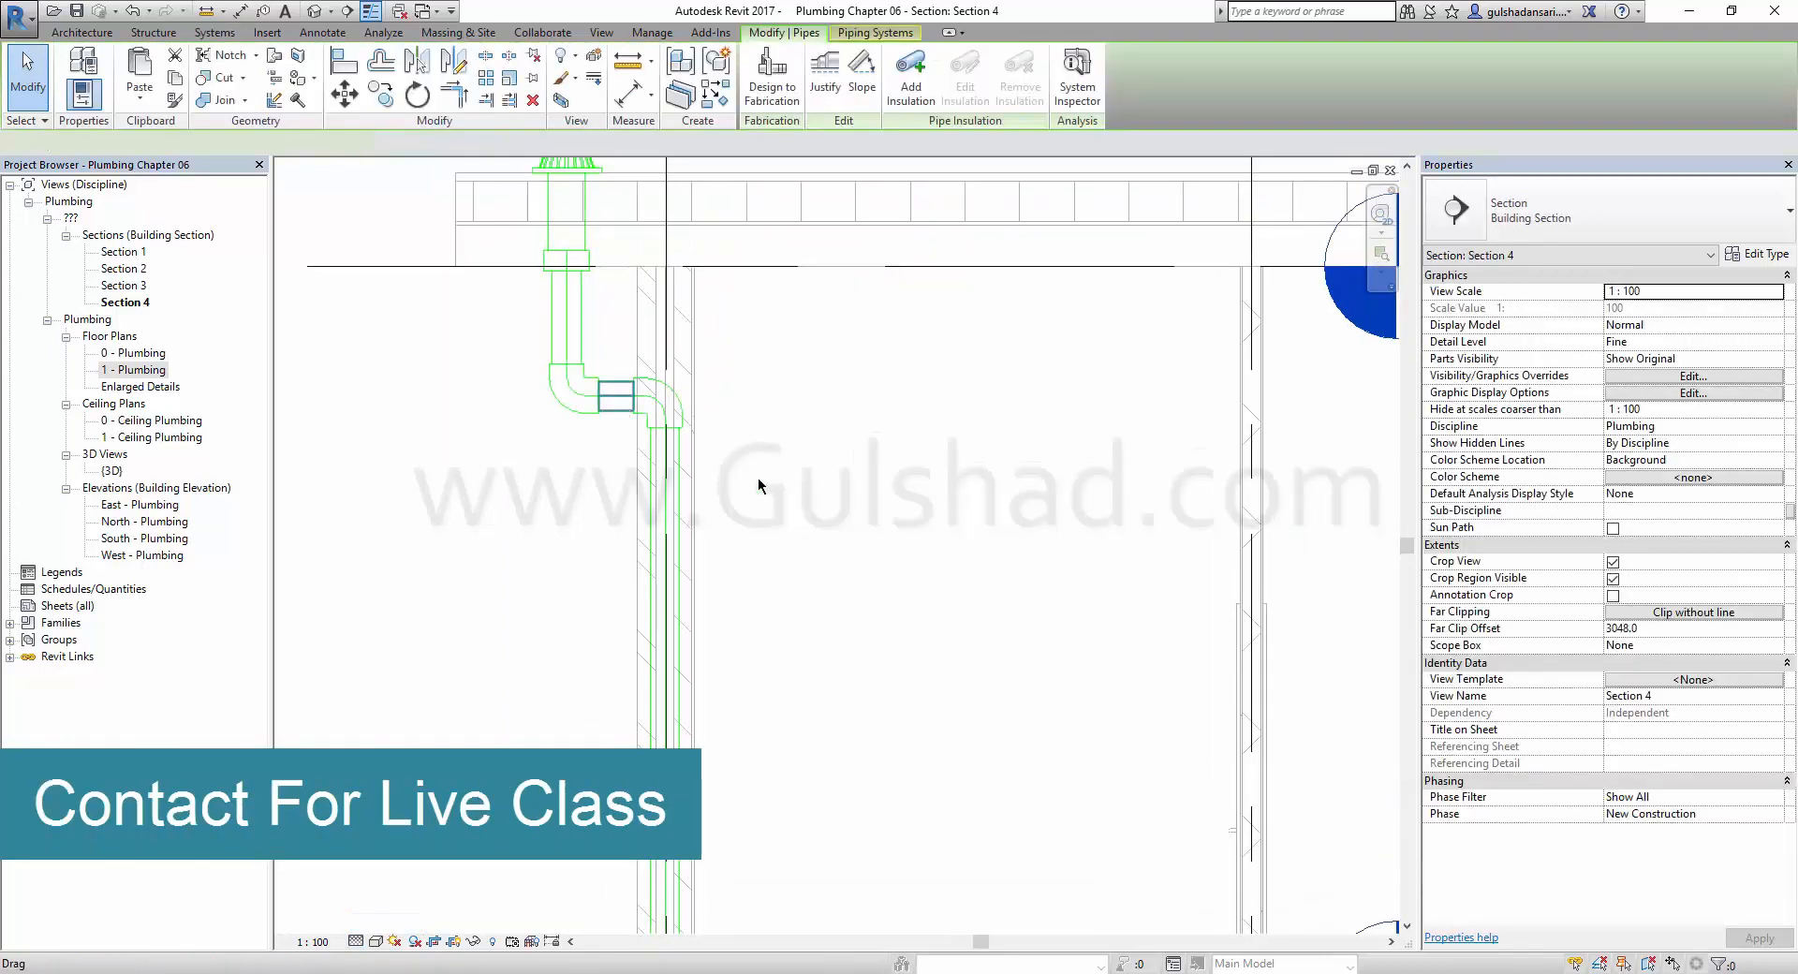
{"action": "key", "text": "Up"}
{"action": "key", "text": "Up"}
{"action": "key", "text": "Up"}
{"action": "key", "text": "Up"}
{"action": "key", "text": "Up"}
{"action": "key", "text": "Up"}
{"action": "key", "text": "Up"}
{"action": "key", "text": "Up"}
{"action": "key", "text": "Up"}
{"action": "key", "text": "Up"}
{"action": "key", "text": "Up"}
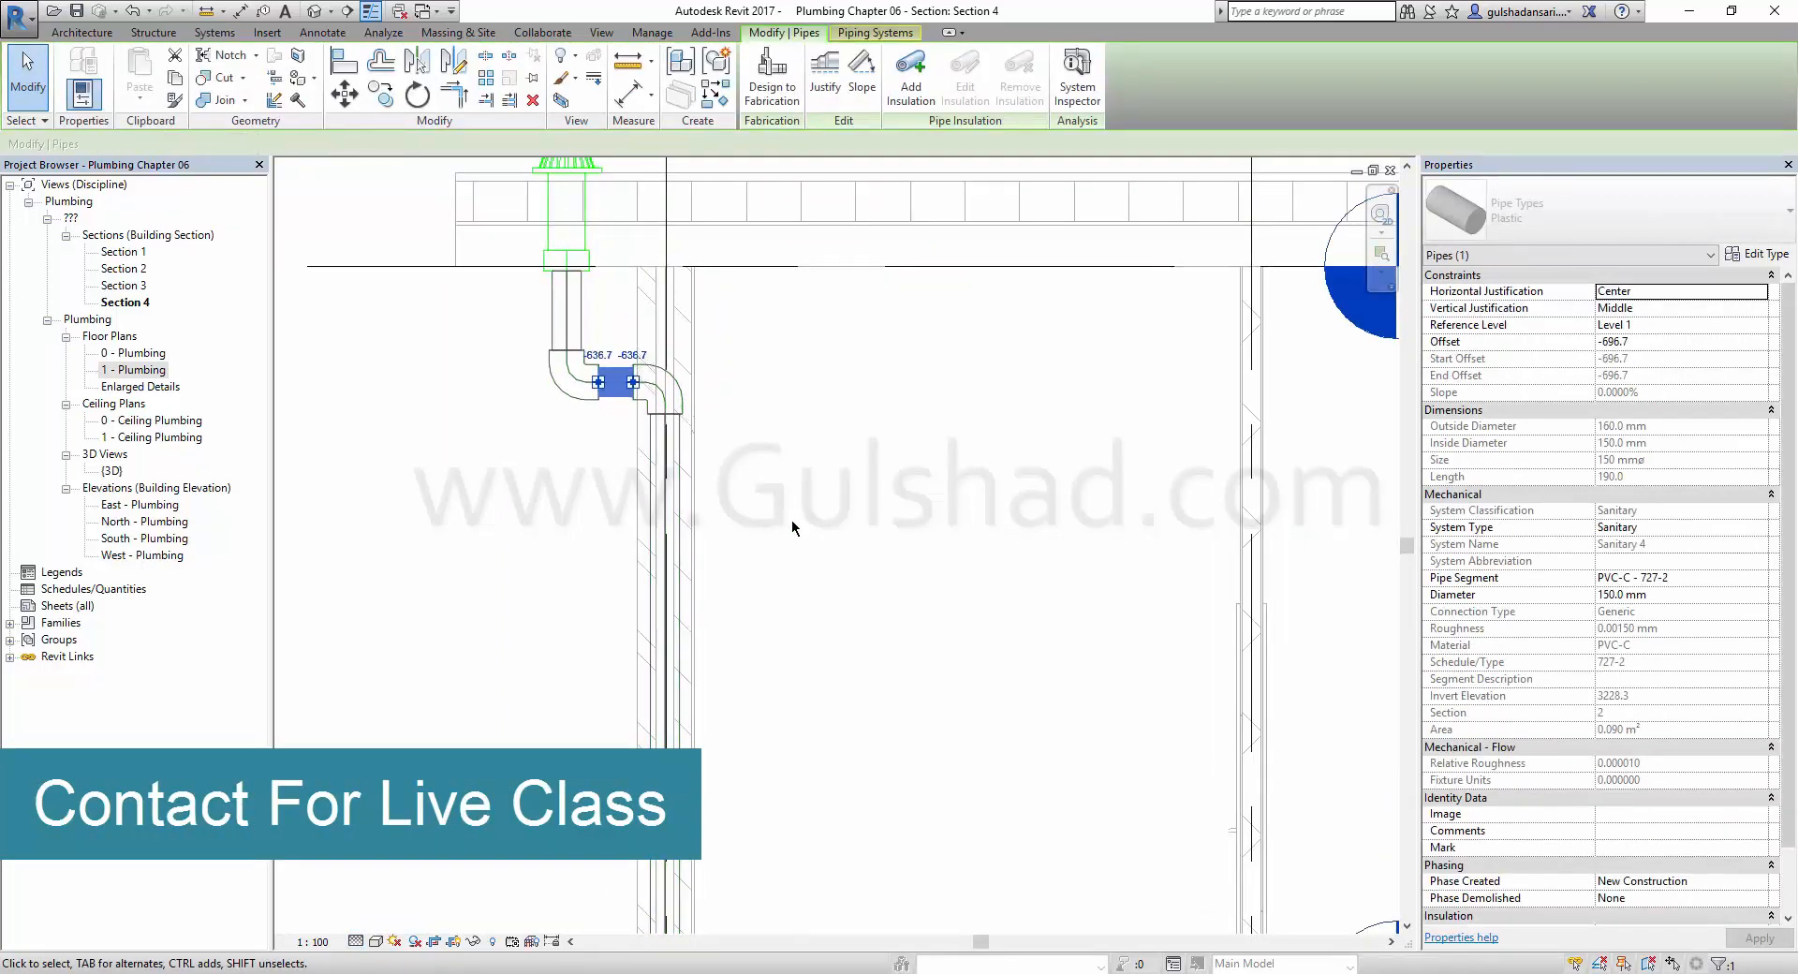
{"action": "key", "text": "Up"}
{"action": "key", "text": "Up"}
{"action": "key", "text": "Up"}
{"action": "key", "text": "Up"}
{"action": "key", "text": "Up"}
{"action": "key", "text": "Up"}
{"action": "key", "text": "Up"}
{"action": "key", "text": "Up"}
{"action": "key", "text": "Up"}
{"action": "key", "text": "Up"}
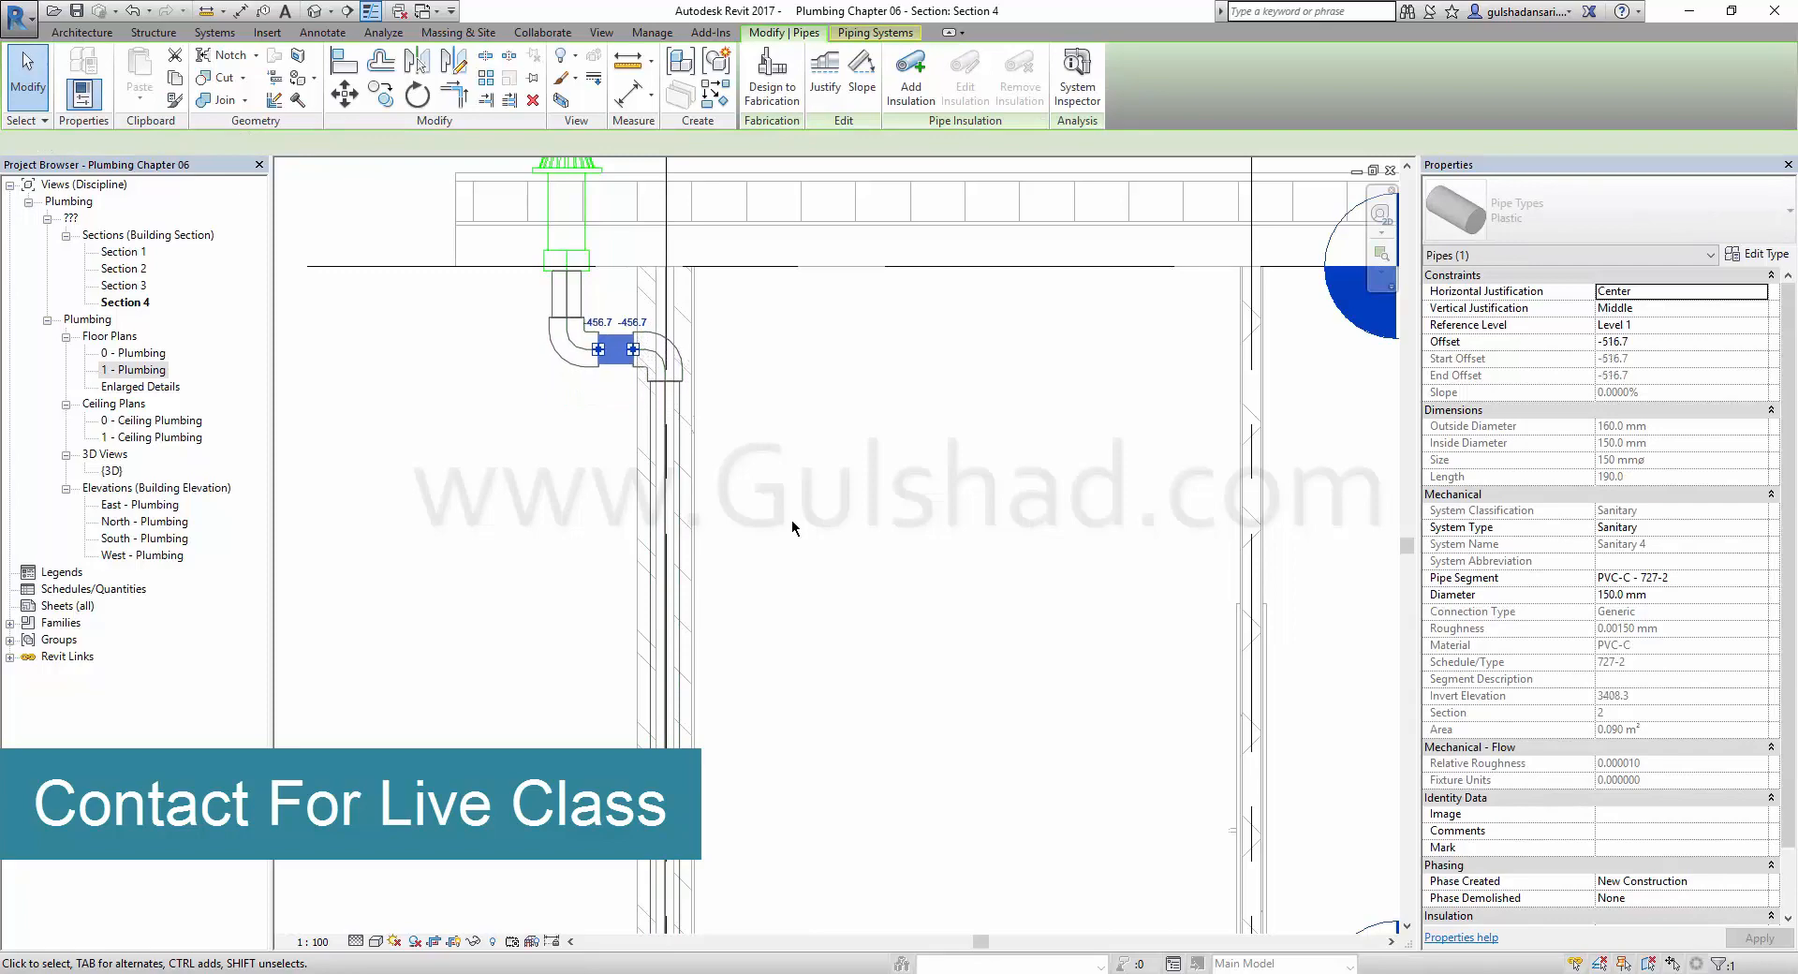
{"action": "key", "text": "Up"}
{"action": "key", "text": "Up"}
{"action": "key", "text": "Up"}
{"action": "key", "text": "Up"}
{"action": "key", "text": "Up"}
{"action": "key", "text": "Up"}
{"action": "key", "text": "Up"}
{"action": "key", "text": "Up"}
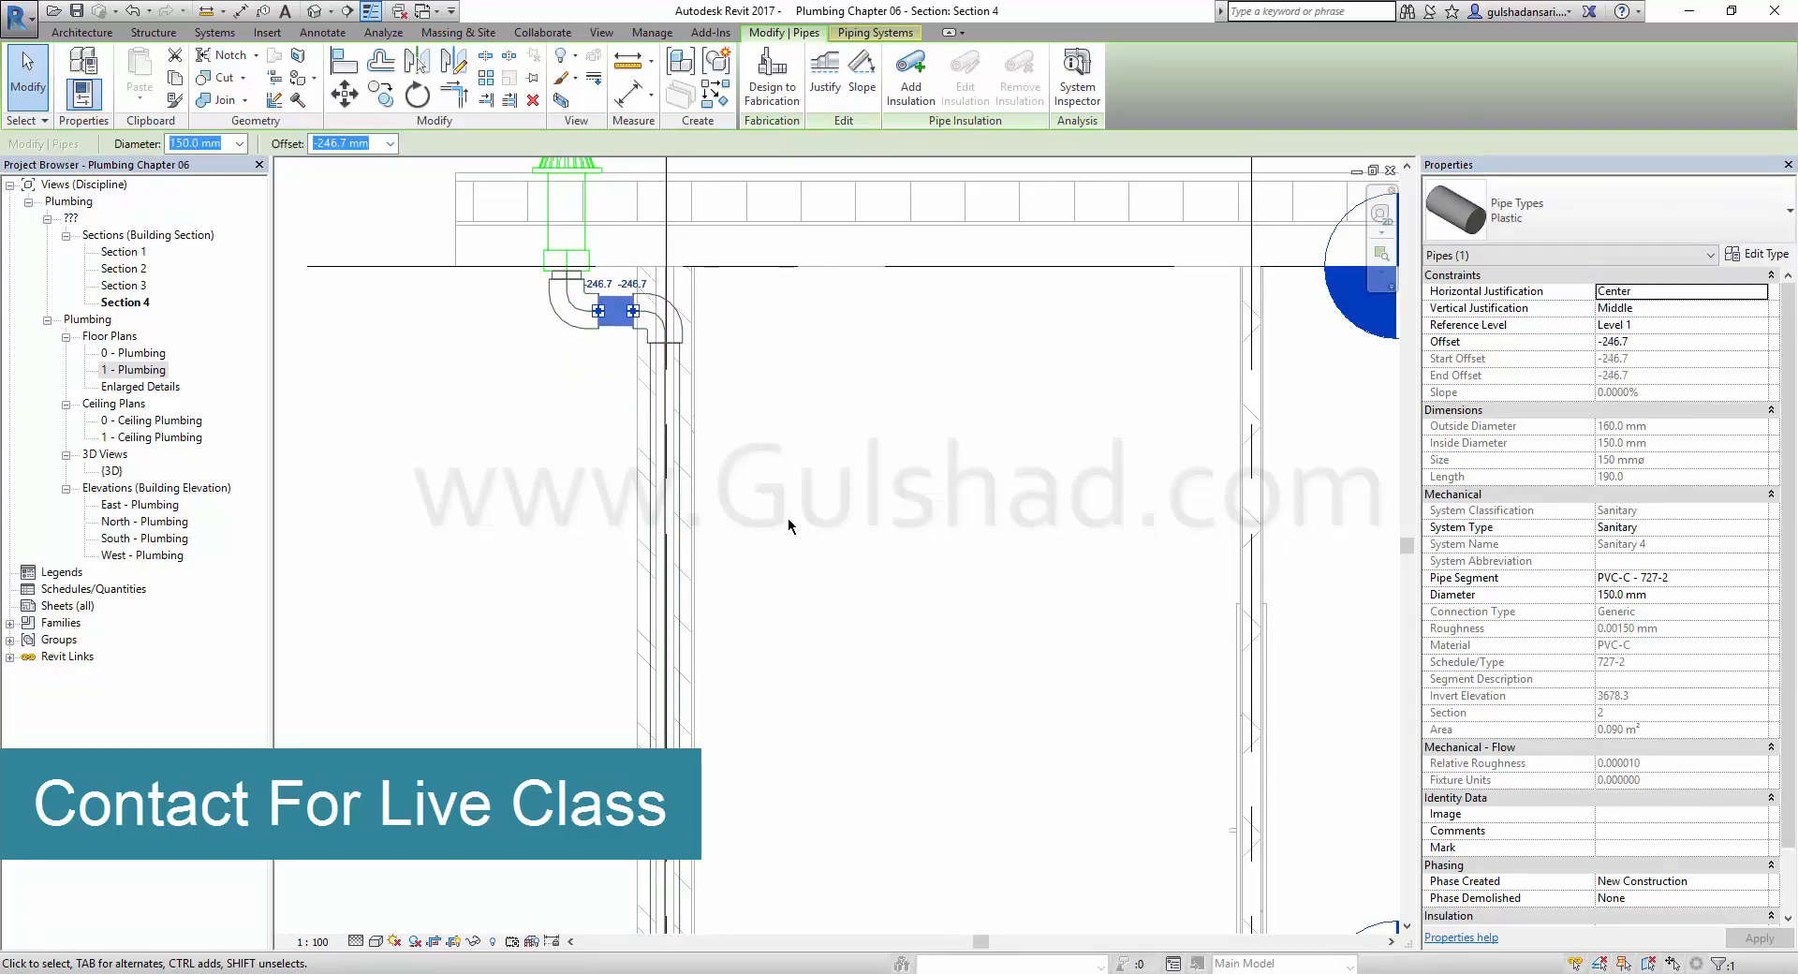
{"action": "left_click", "coordinate": [564, 449]}
{"action": "scroll", "coordinate": [564, 453], "scroll_direction": "up", "scroll_amount": 3}
{"action": "middle_click_drag", "start_coordinate": [565, 453], "coordinate": [865, 447]}
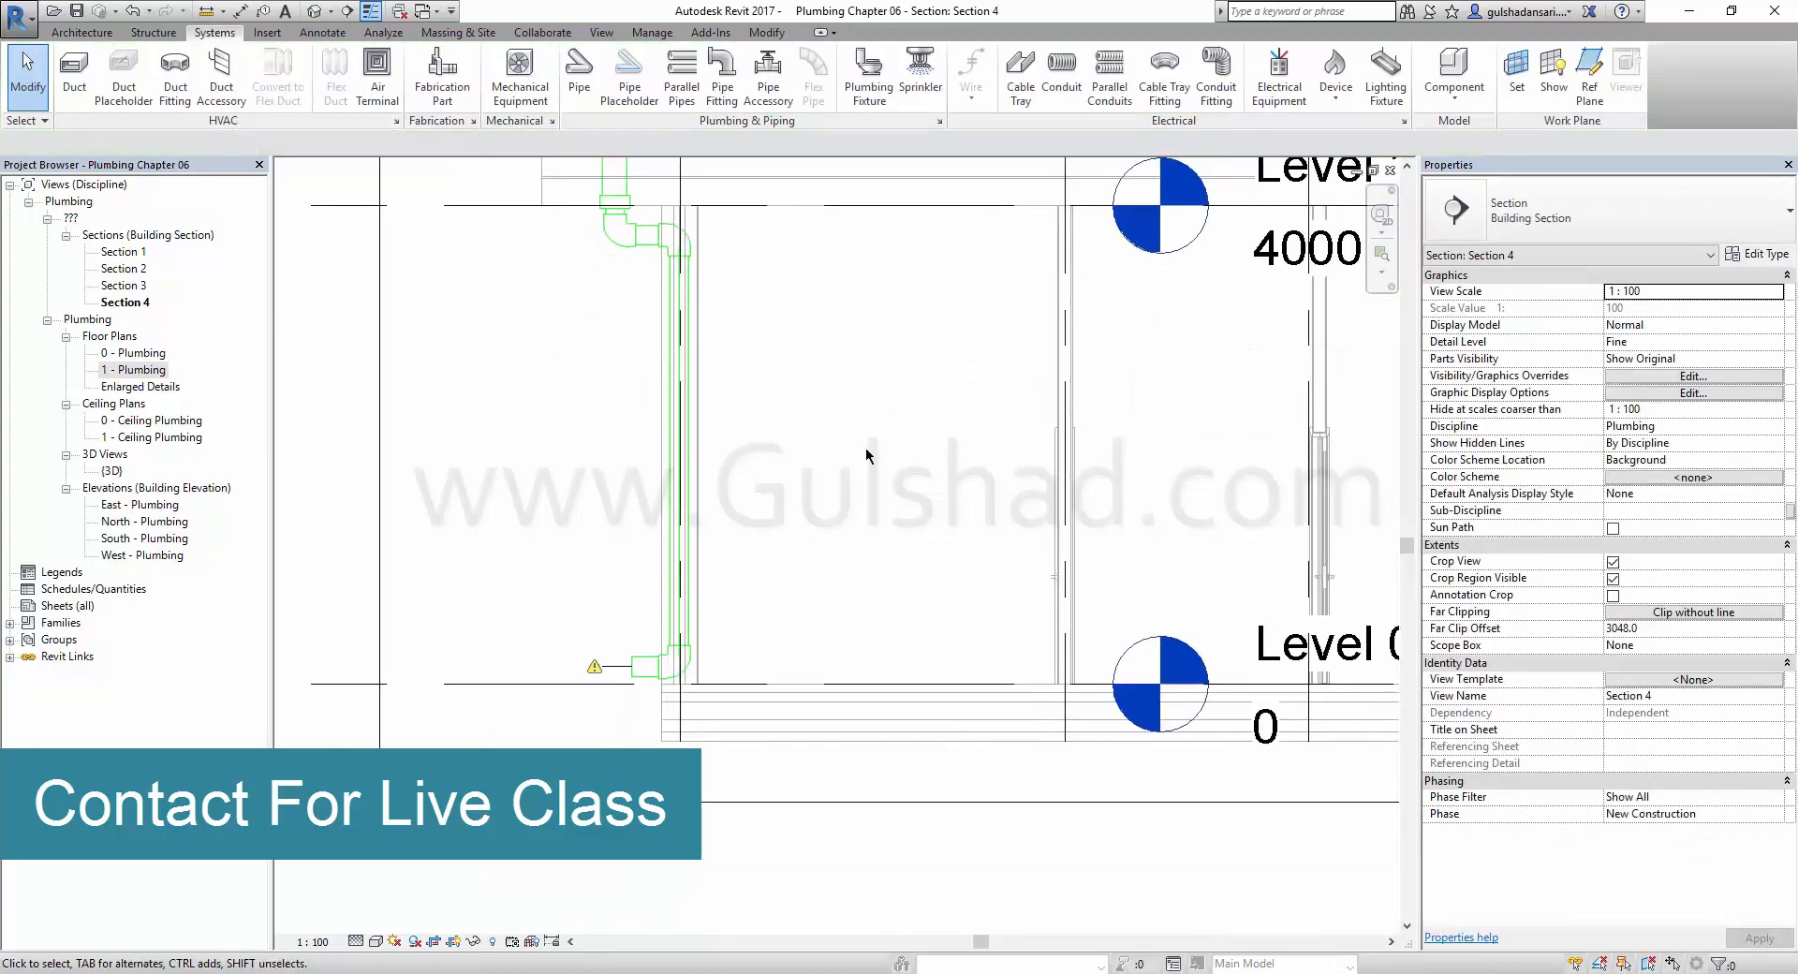
{"action": "middle_click_drag", "start_coordinate": [635, 215], "coordinate": [603, 302]}
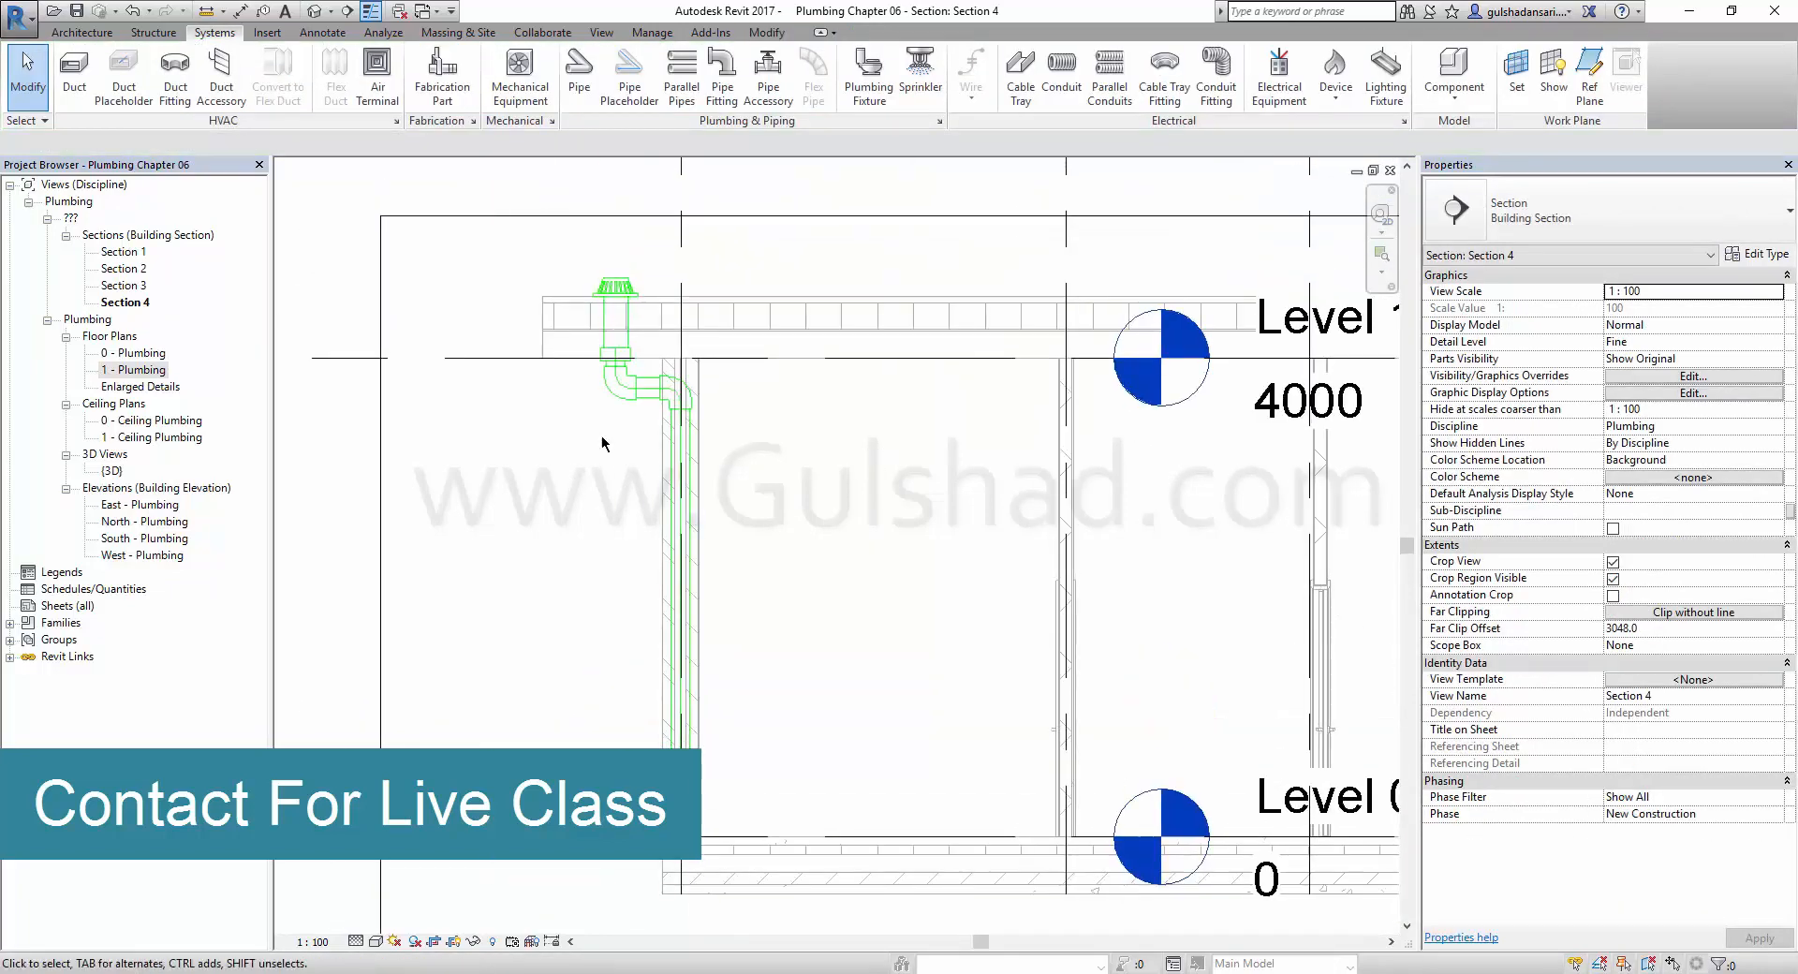
Open the default 3D view and set its discipline to Architectural.
{"action": "left_click", "coordinate": [315, 10]}
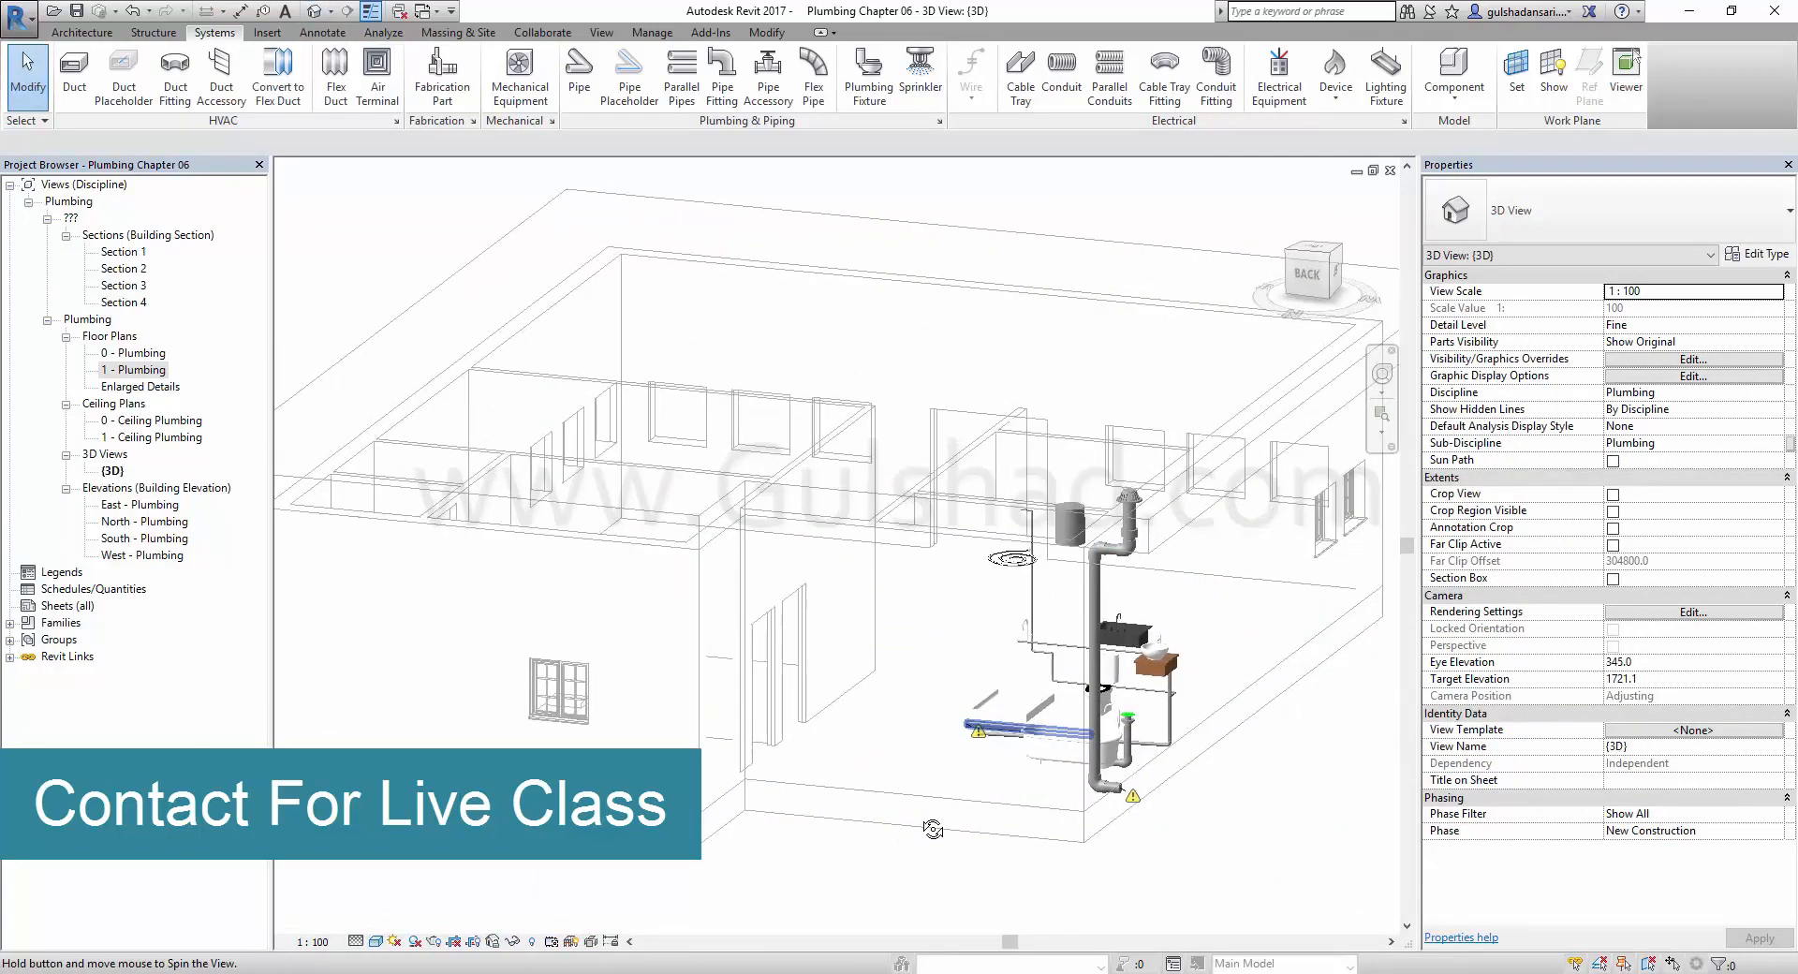
{"action": "middle_click_drag", "start_coordinate": [1111, 785], "coordinate": [1060, 756], "text": "shift"}
{"action": "scroll", "coordinate": [1059, 757], "scroll_direction": "down", "scroll_amount": 3}
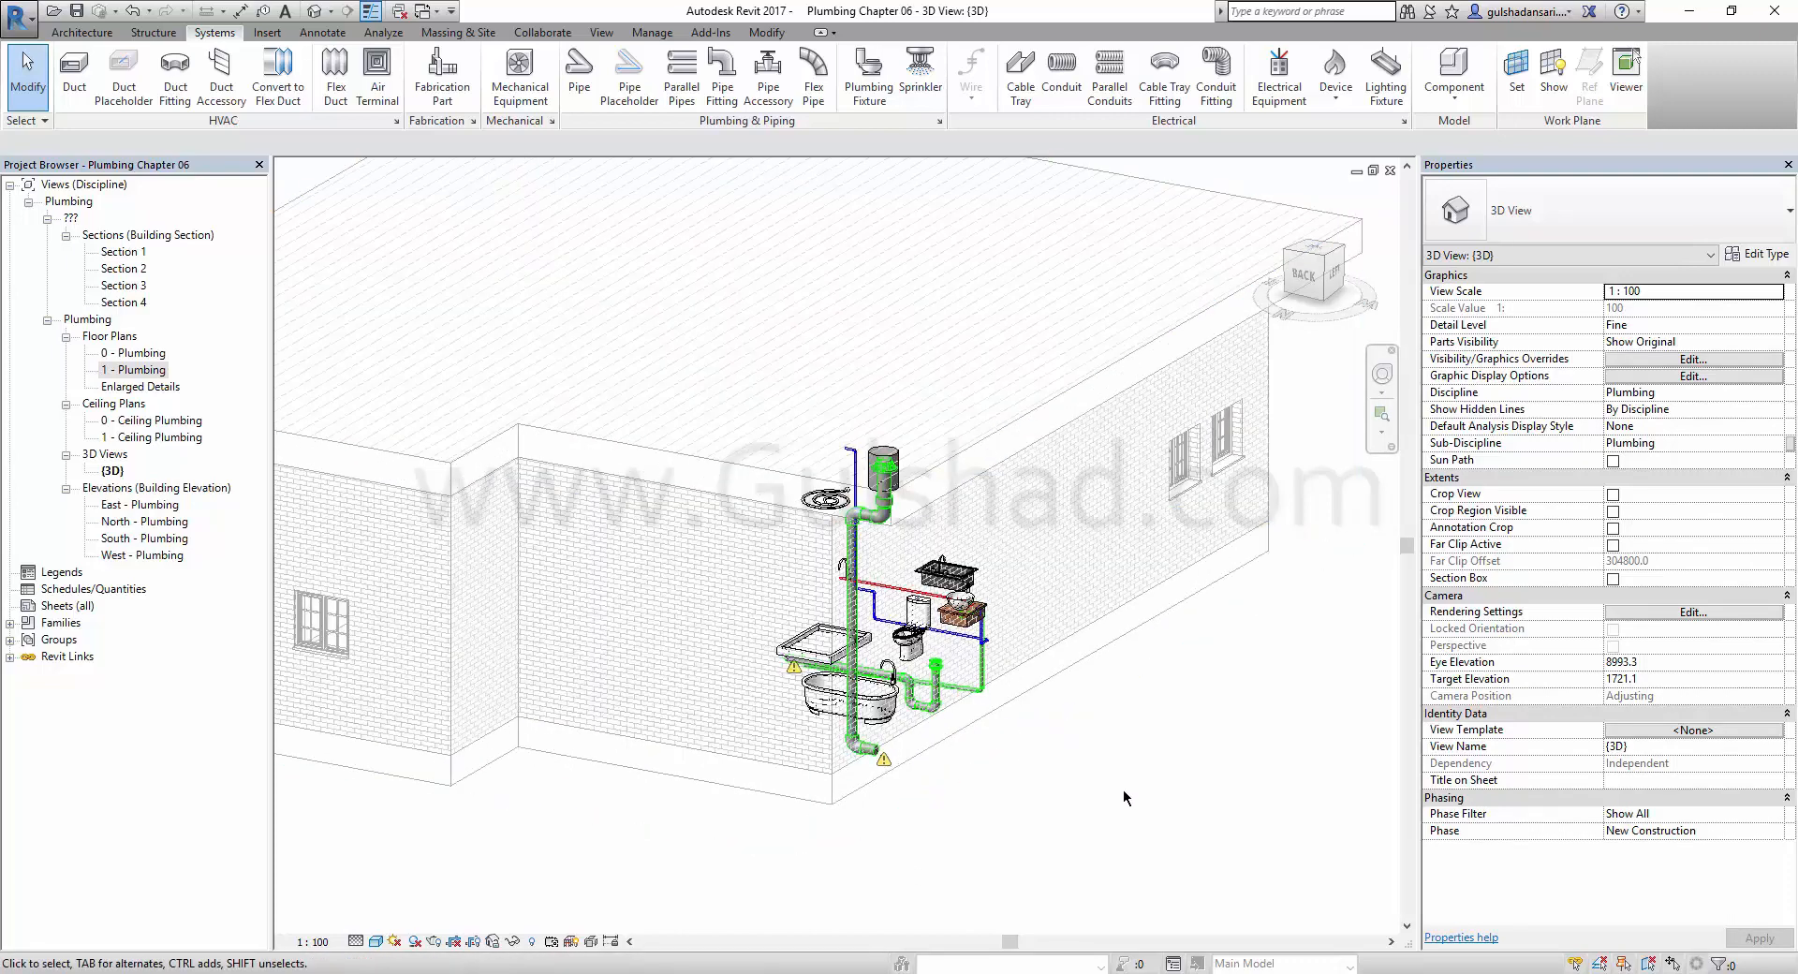
{"action": "scroll", "coordinate": [1086, 732], "scroll_direction": "down", "scroll_amount": 2}
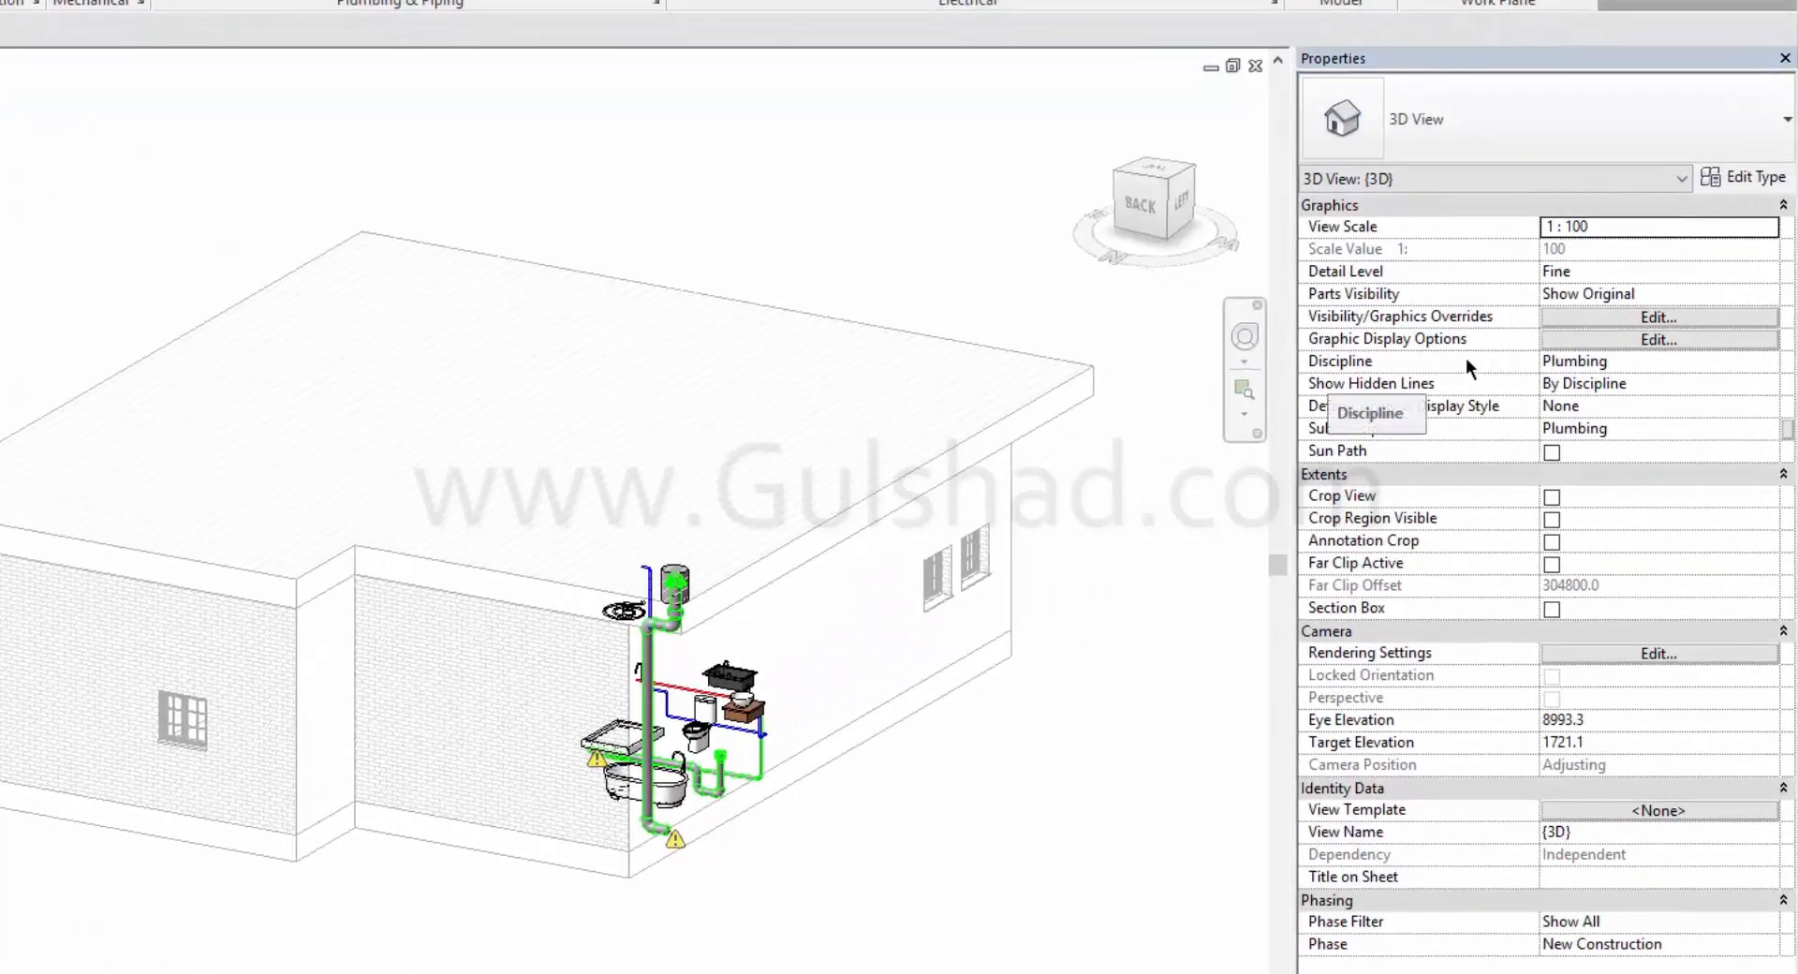
{"action": "left_click", "coordinate": [1631, 363]}
{"action": "left_click", "coordinate": [1767, 362]}
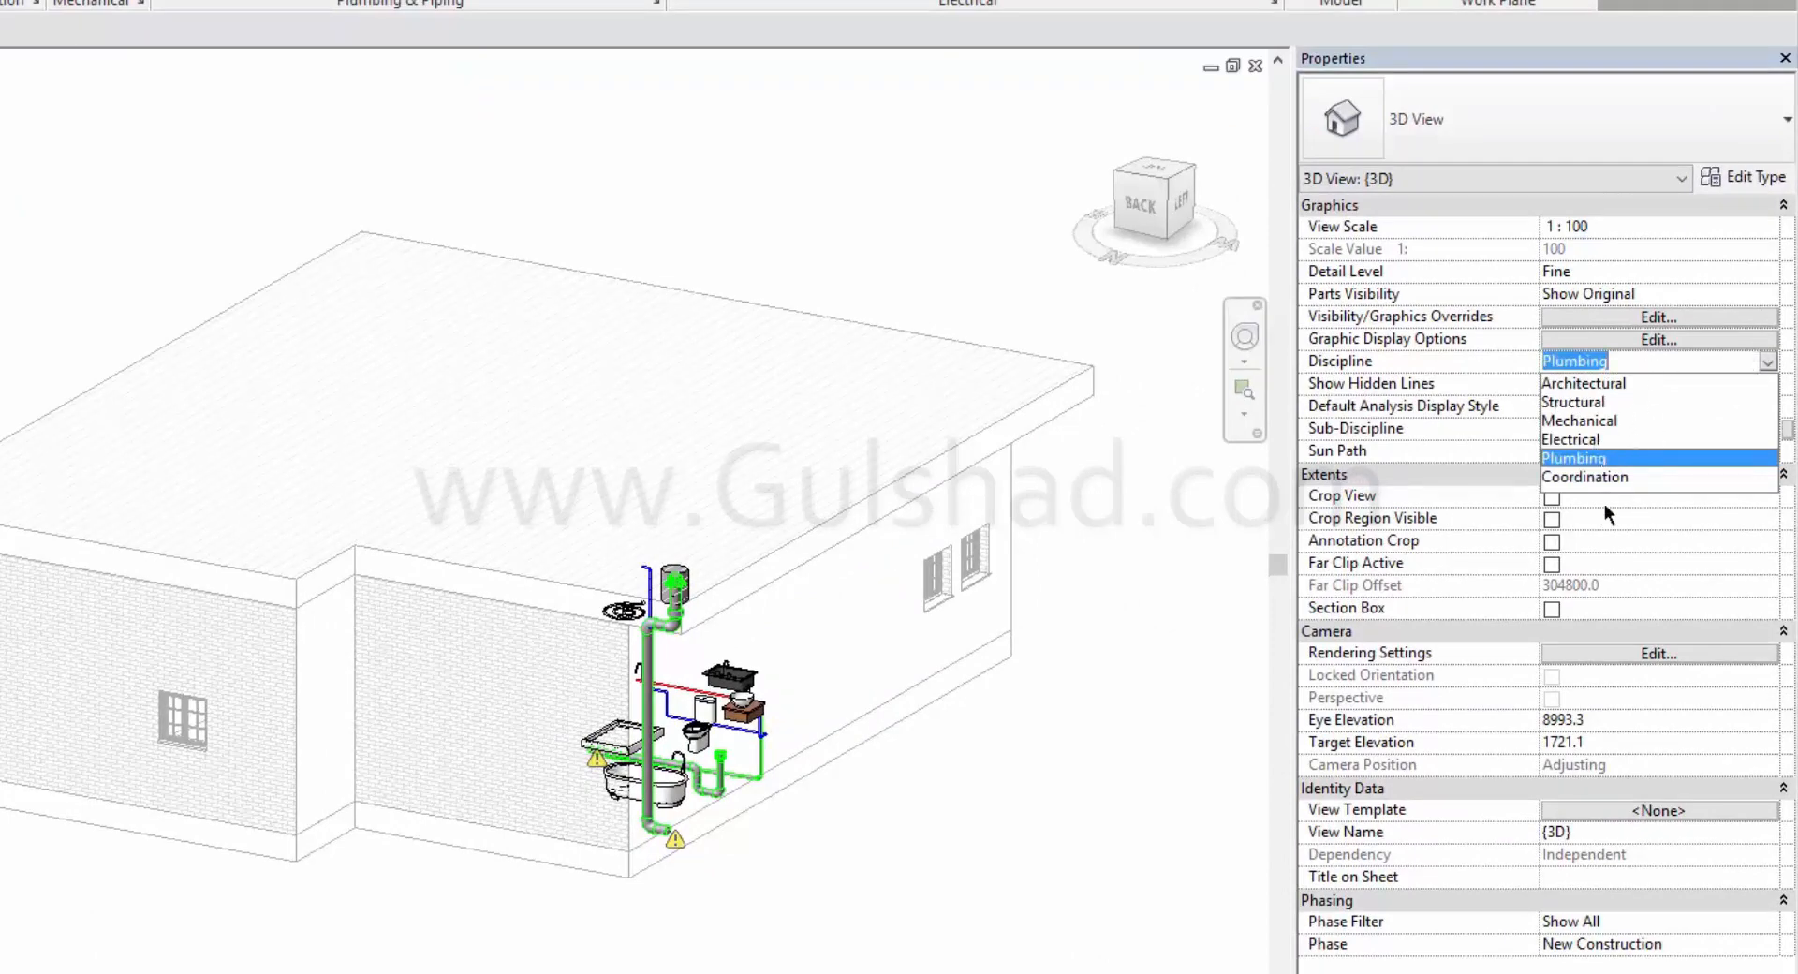
{"action": "left_click", "coordinate": [1570, 386]}
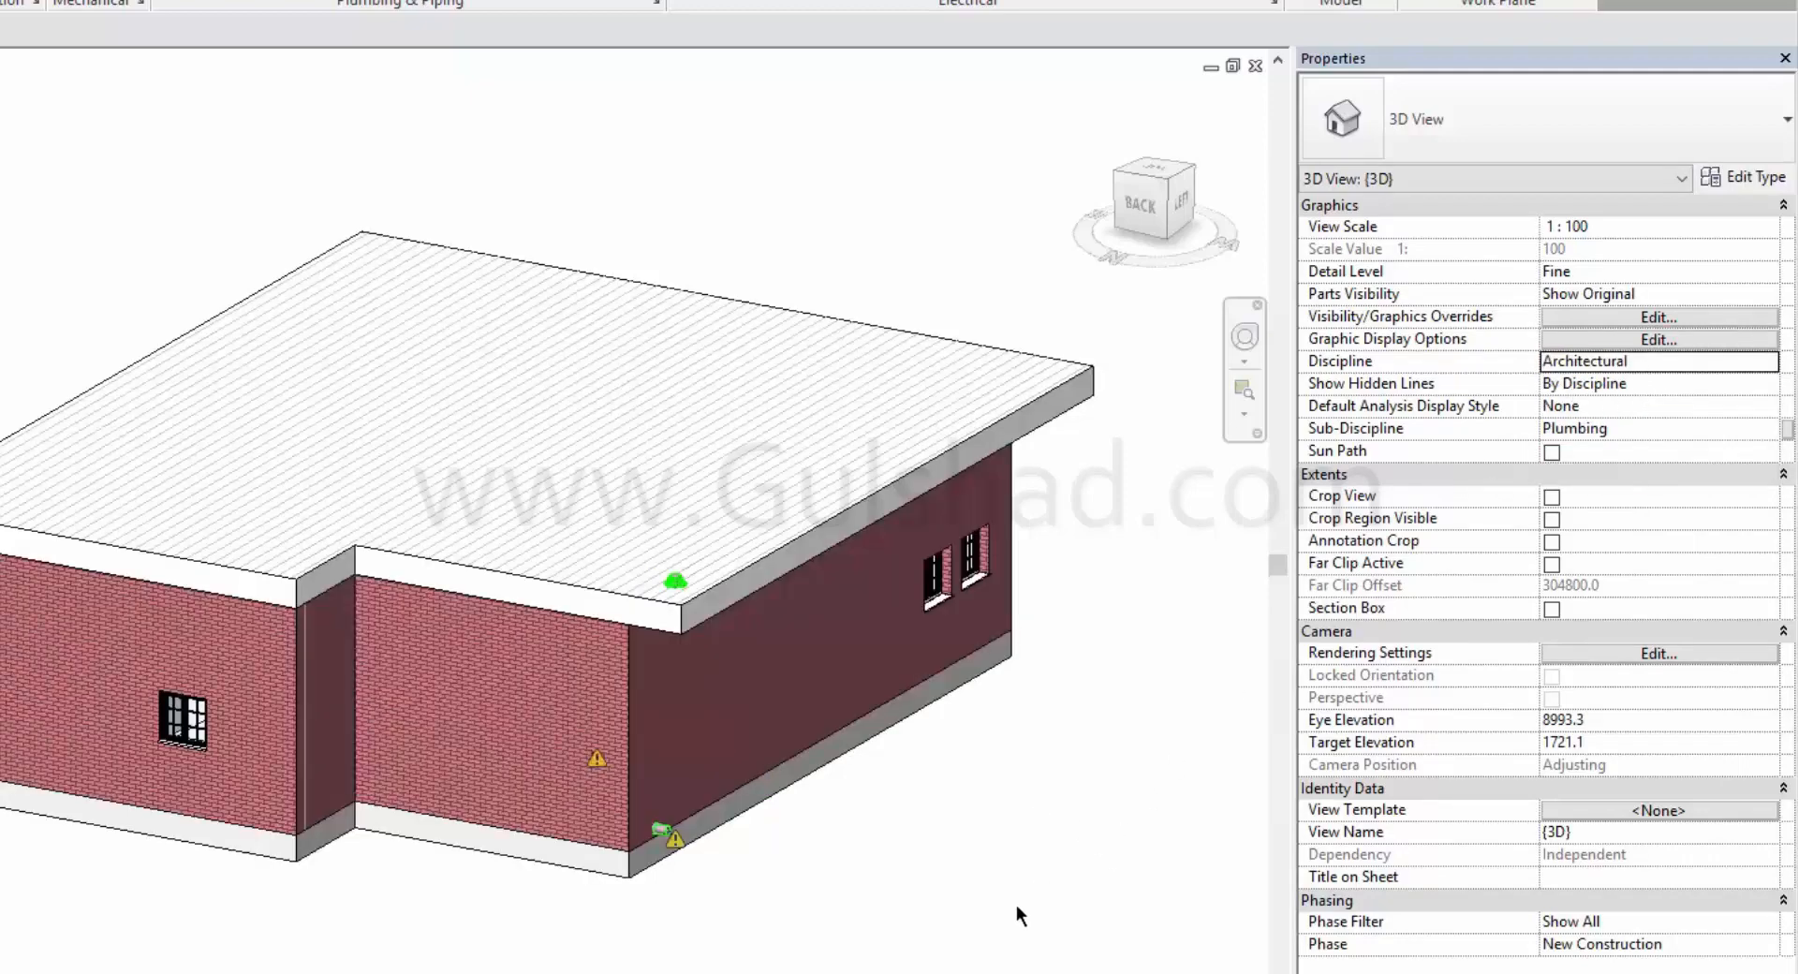
Examine the roof drain and the exposed ends of its downpipe at the building corner in the 3D view.
{"action": "scroll", "coordinate": [974, 861], "scroll_direction": "up", "scroll_amount": 10}
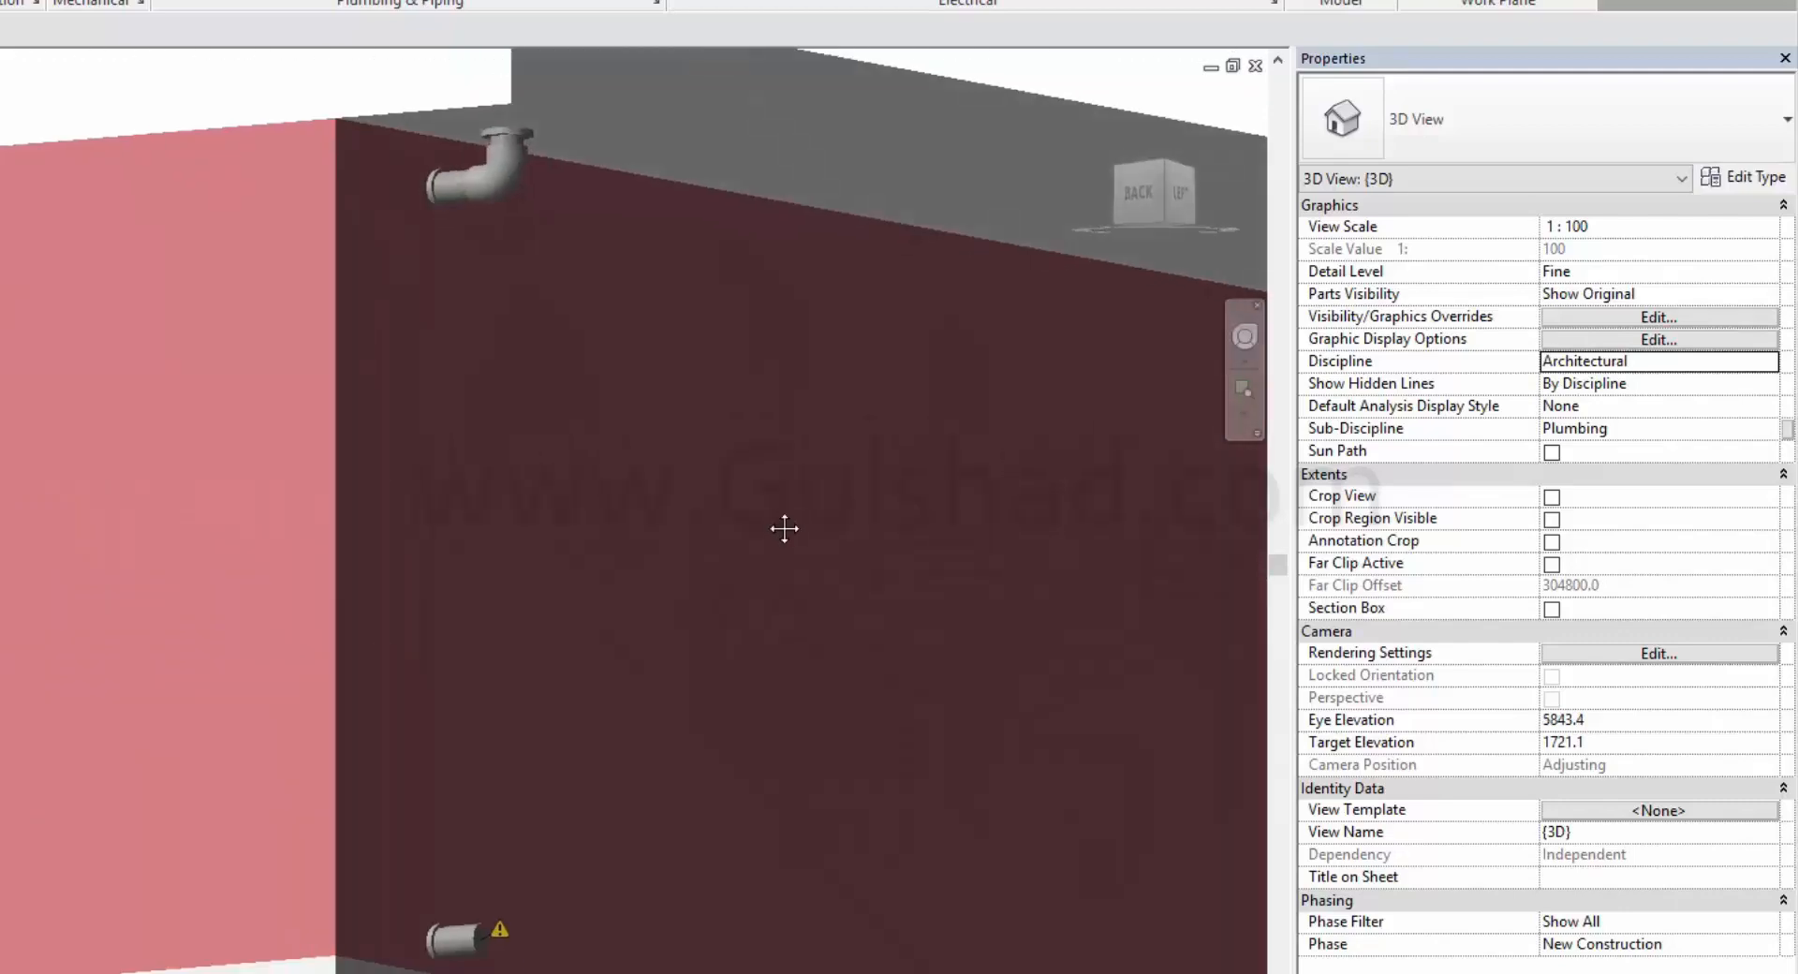
{"action": "middle_click_drag", "start_coordinate": [784, 528], "coordinate": [793, 885]}
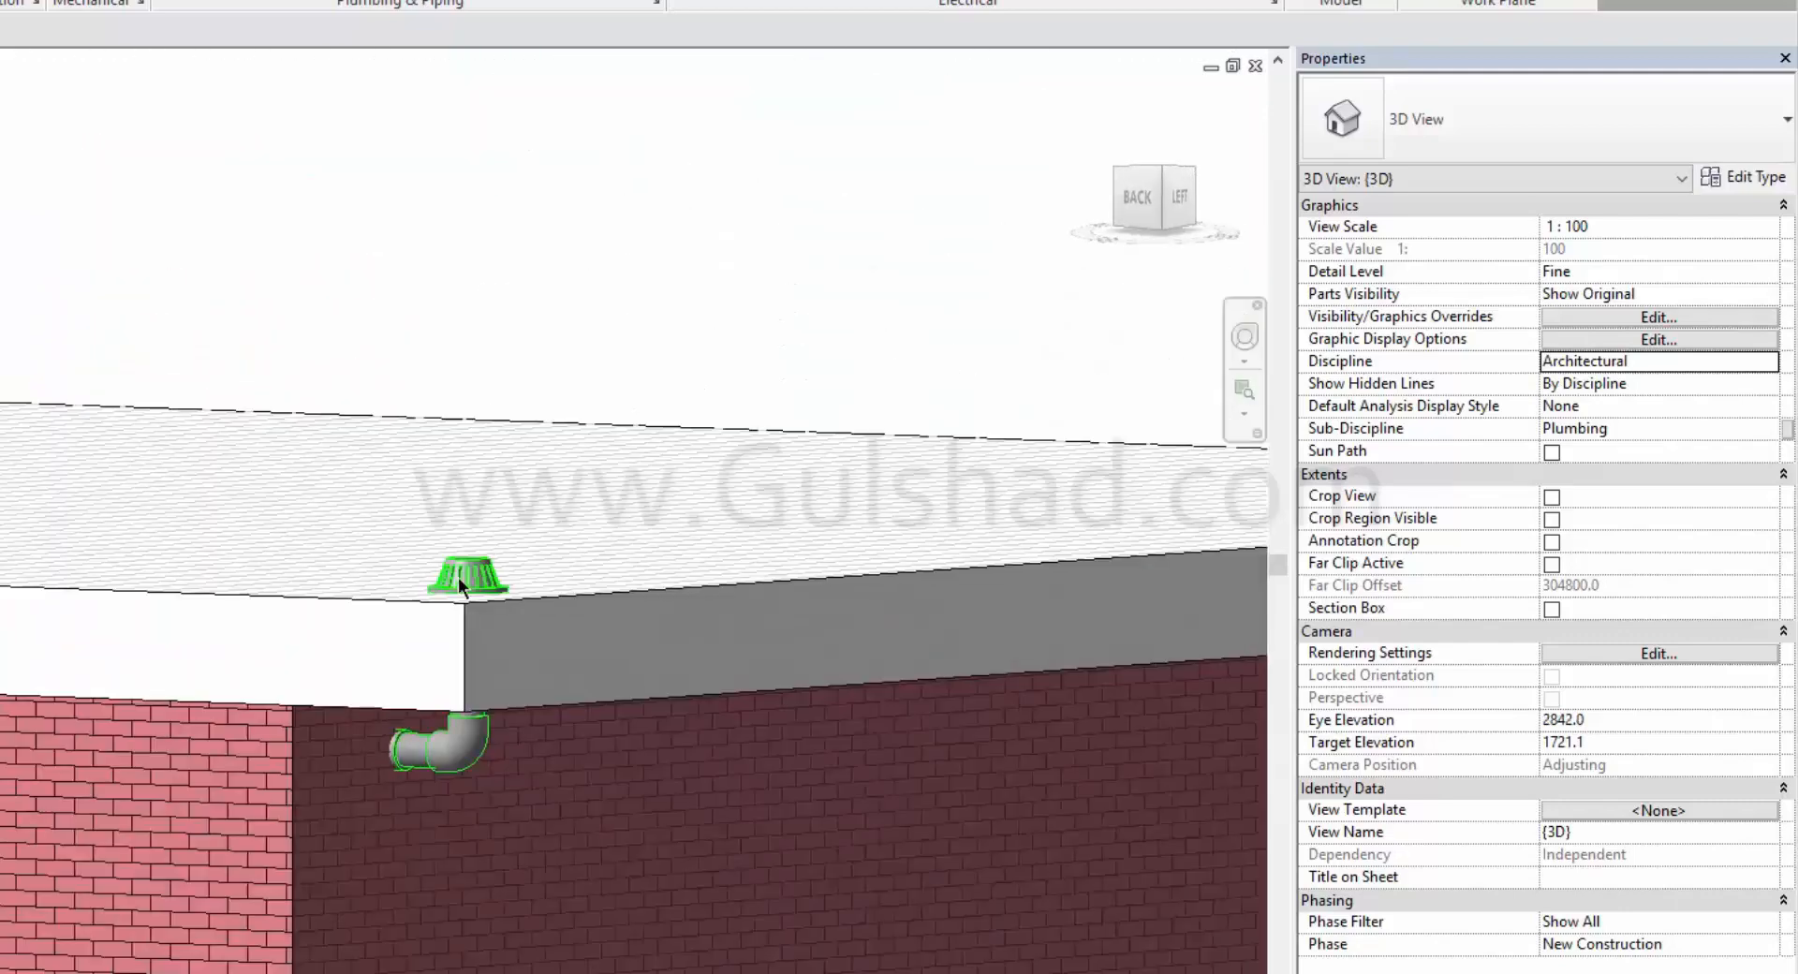
{"action": "middle_click_drag", "start_coordinate": [406, 767], "coordinate": [456, 383]}
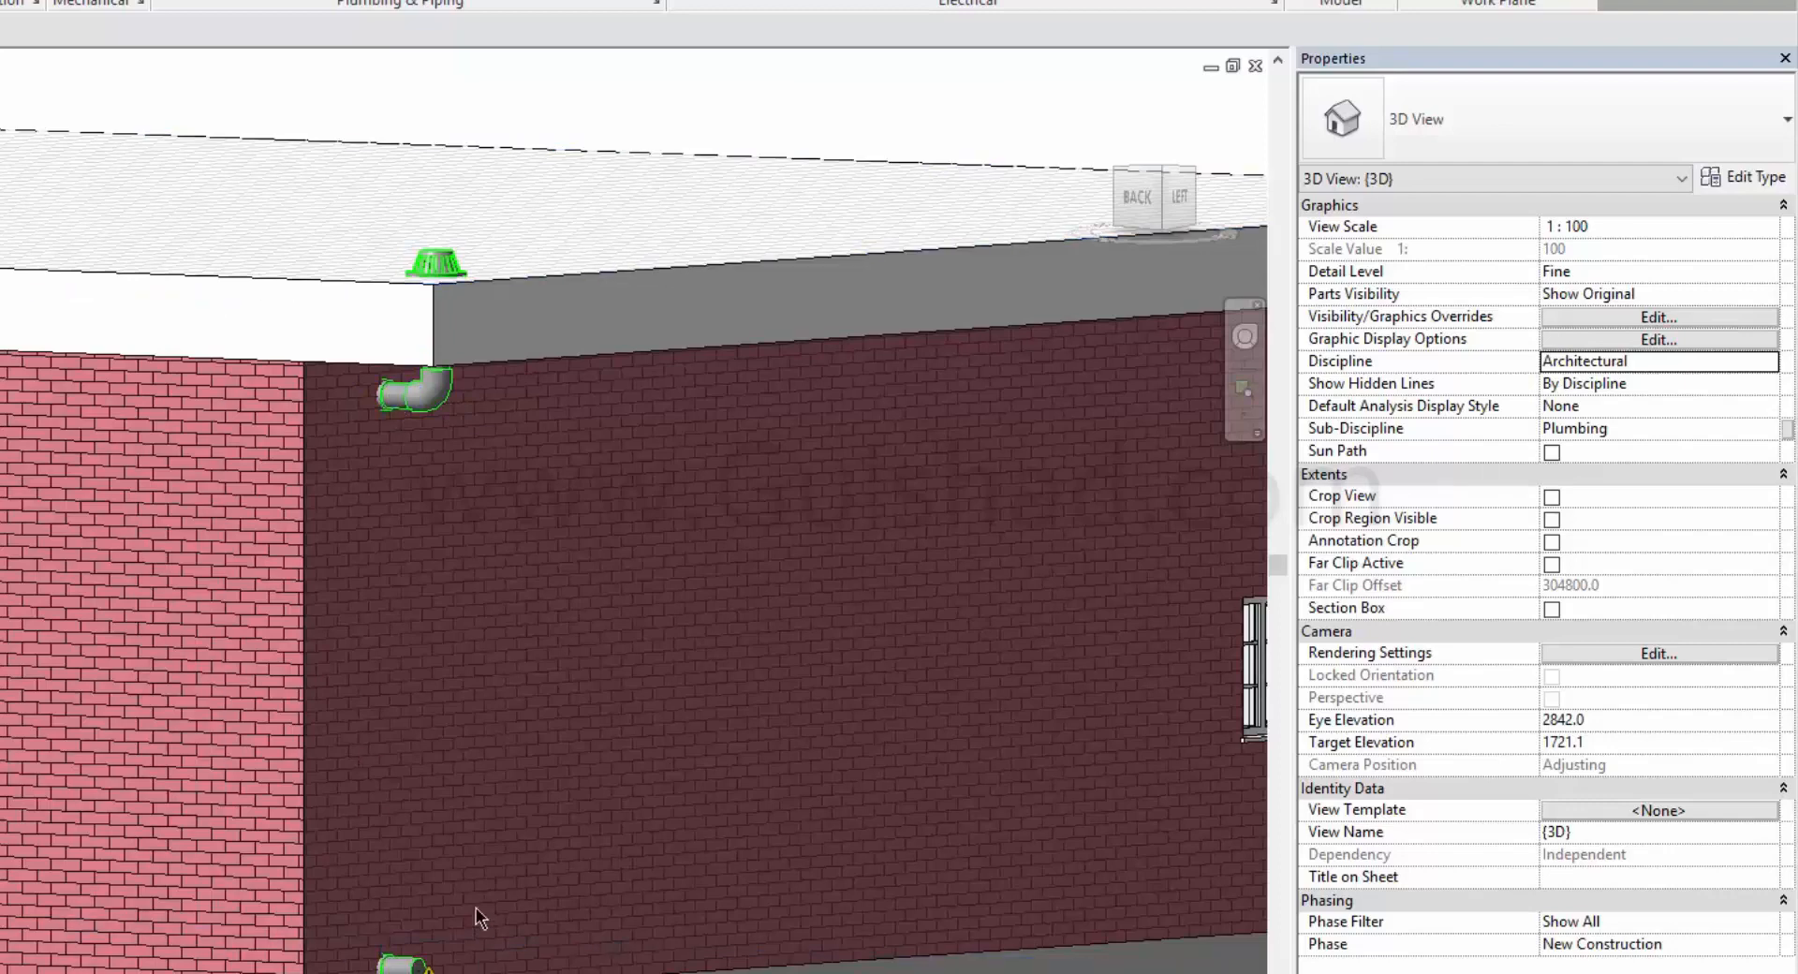
{"action": "scroll", "coordinate": [449, 670], "scroll_direction": "down", "scroll_amount": 5}
{"action": "middle_click_drag", "start_coordinate": [693, 749], "coordinate": [779, 886], "text": "shift"}
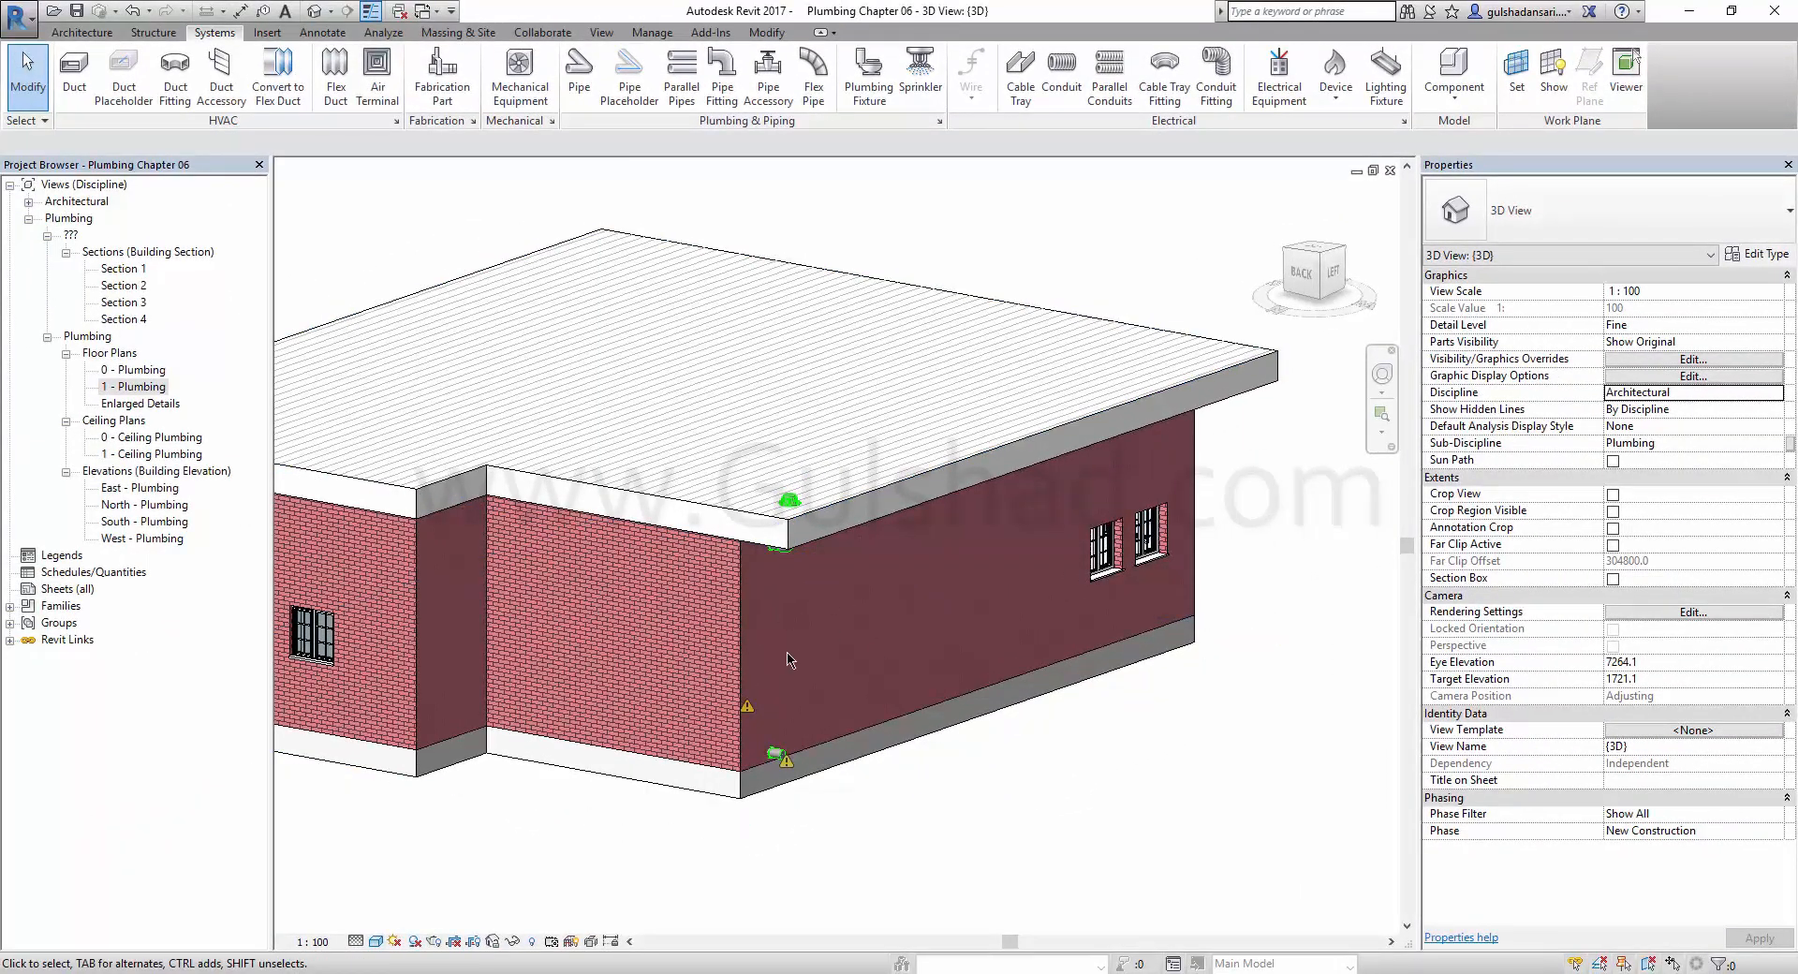
Open the Enlarged Details plan and review the pipe space between grids 4 and 5.
{"action": "double_click", "coordinate": [141, 408]}
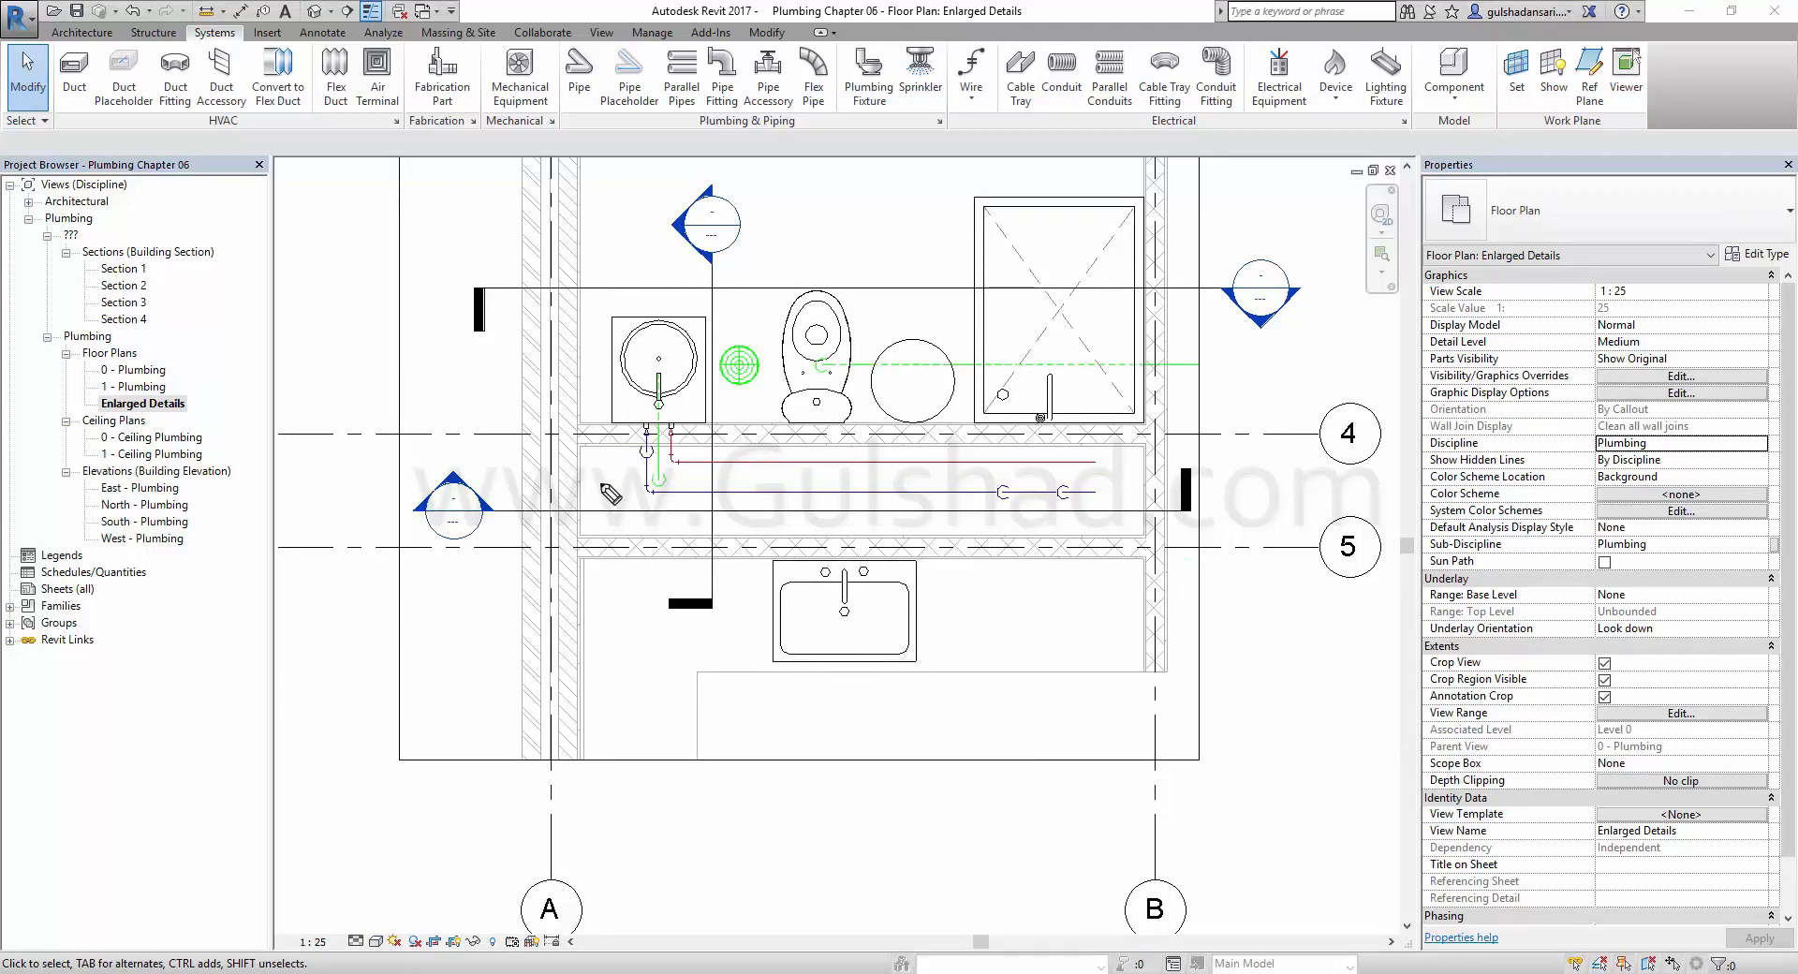
{"action": "left_click_drag", "start_coordinate": [615, 480], "coordinate": [627, 496]}
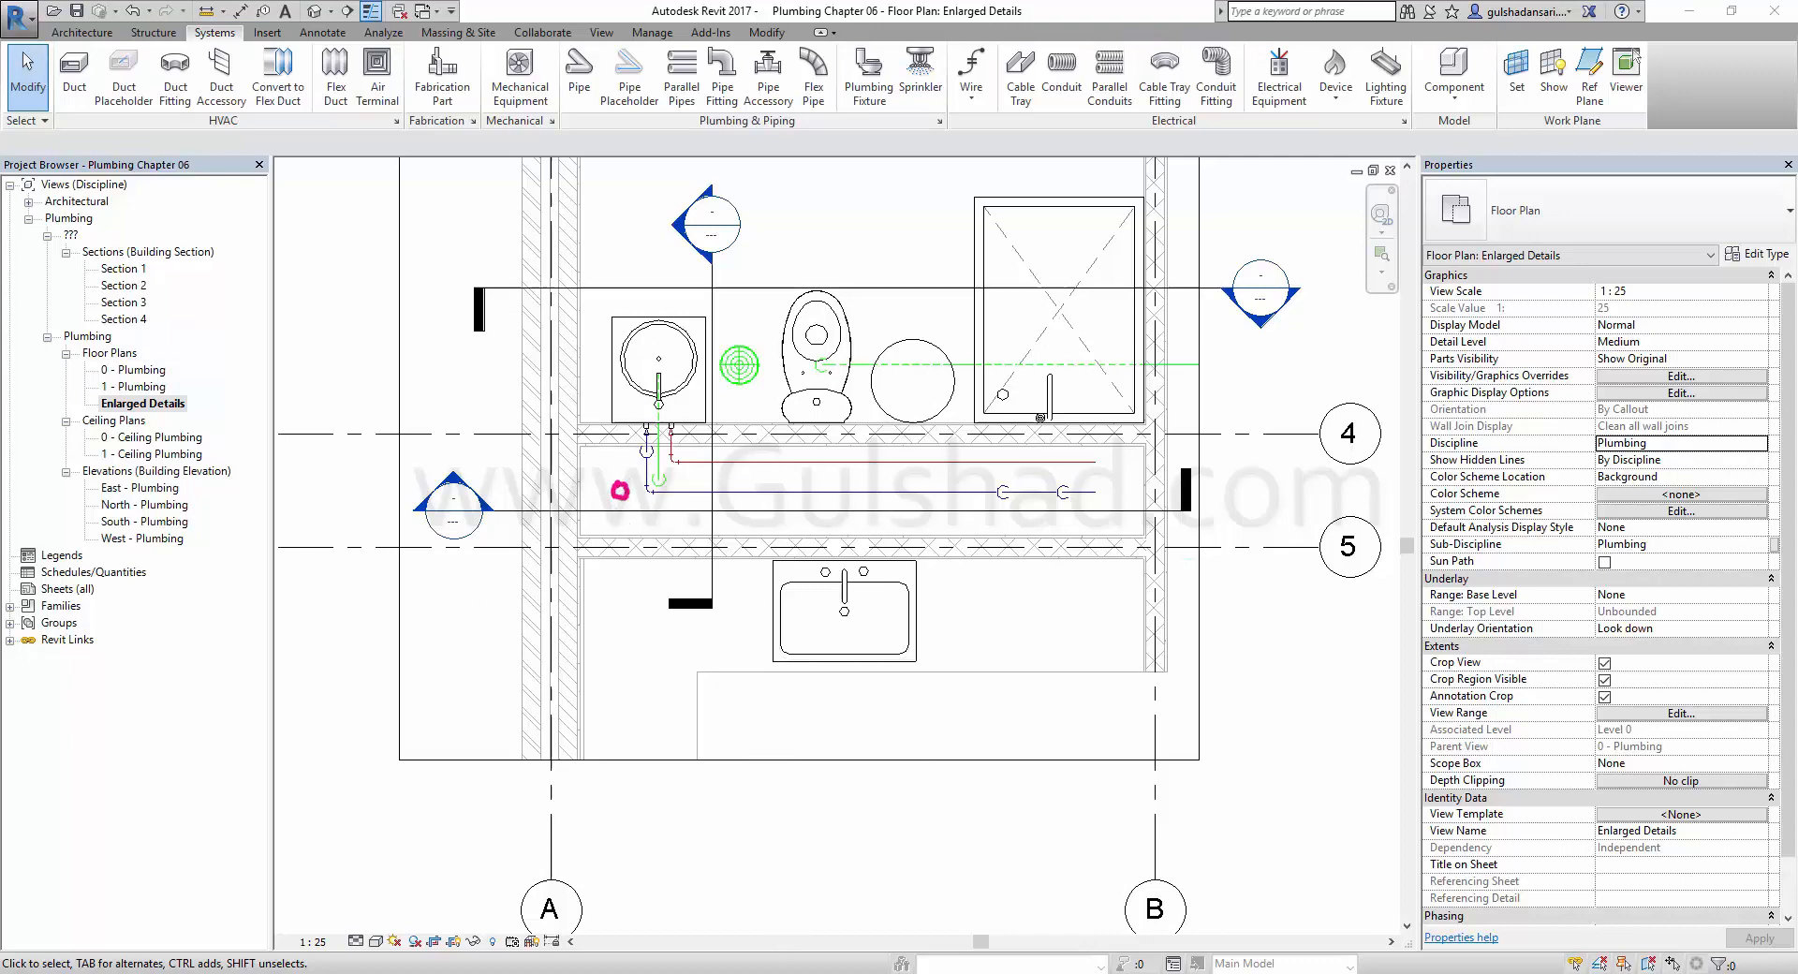
{"action": "key", "text": "Escape"}
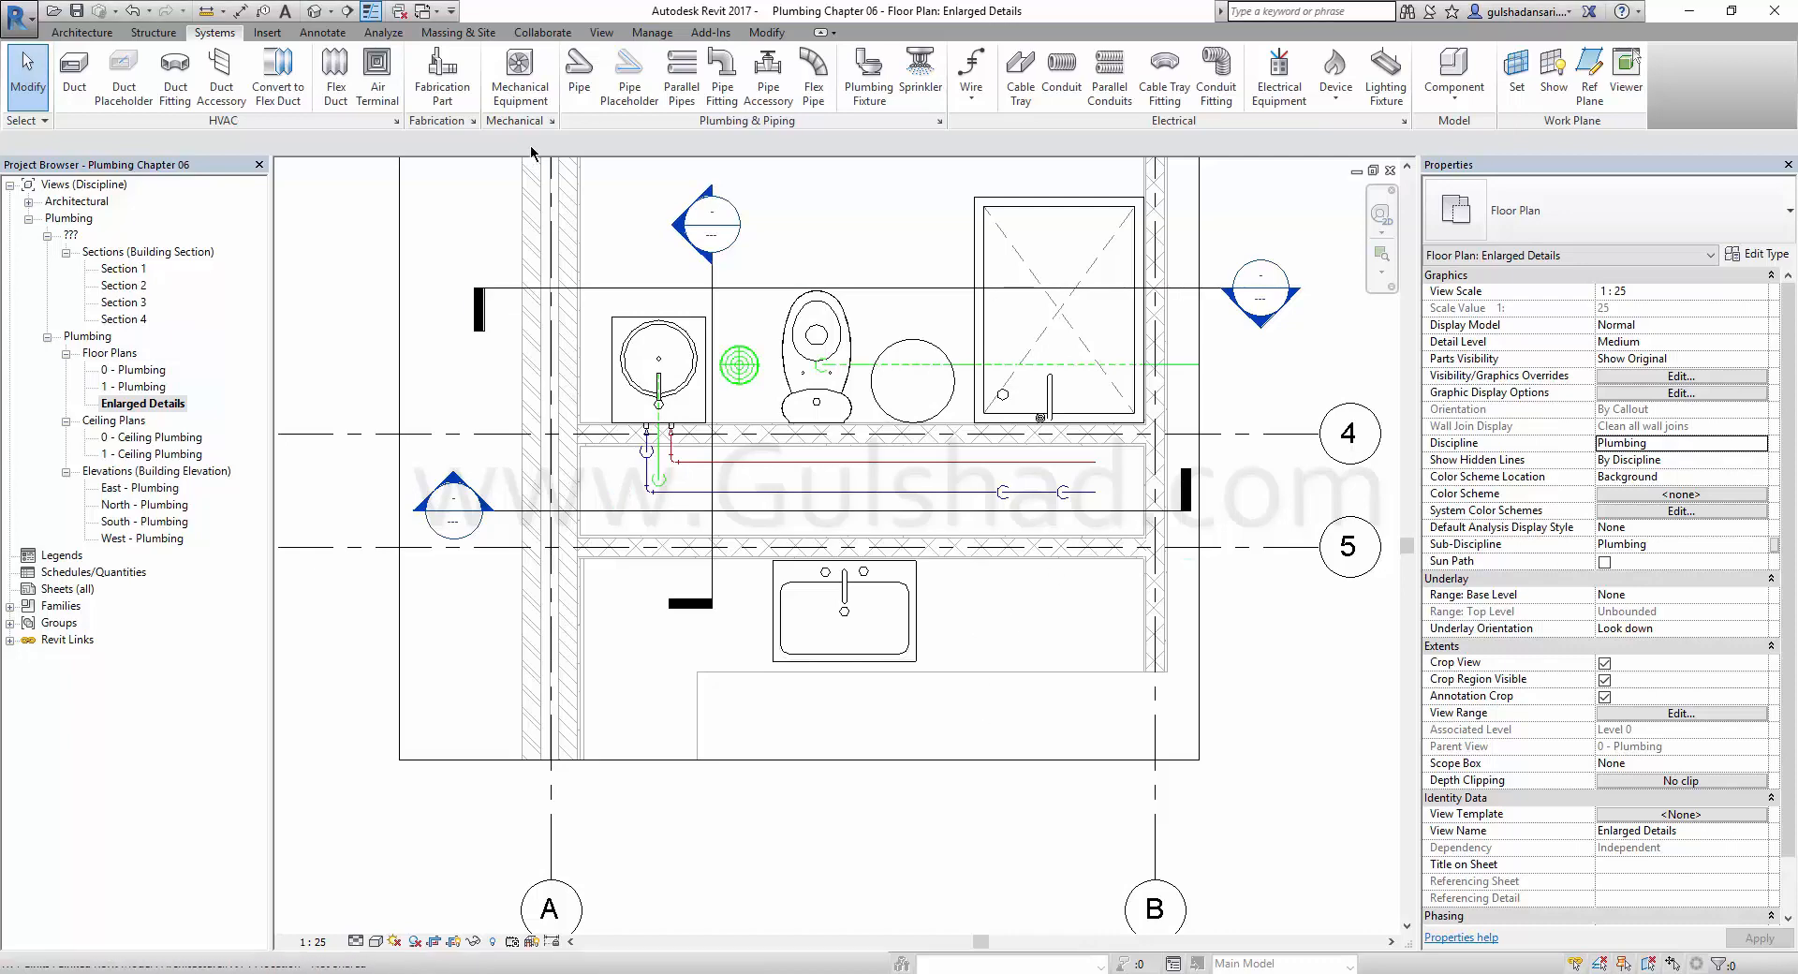
Return to the 3D view and inspect the elbow under the roof overhang where the drain pipe enters the wall.
{"action": "left_click", "coordinate": [316, 12]}
{"action": "middle_click_drag", "start_coordinate": [884, 592], "coordinate": [906, 384], "text": "shift"}
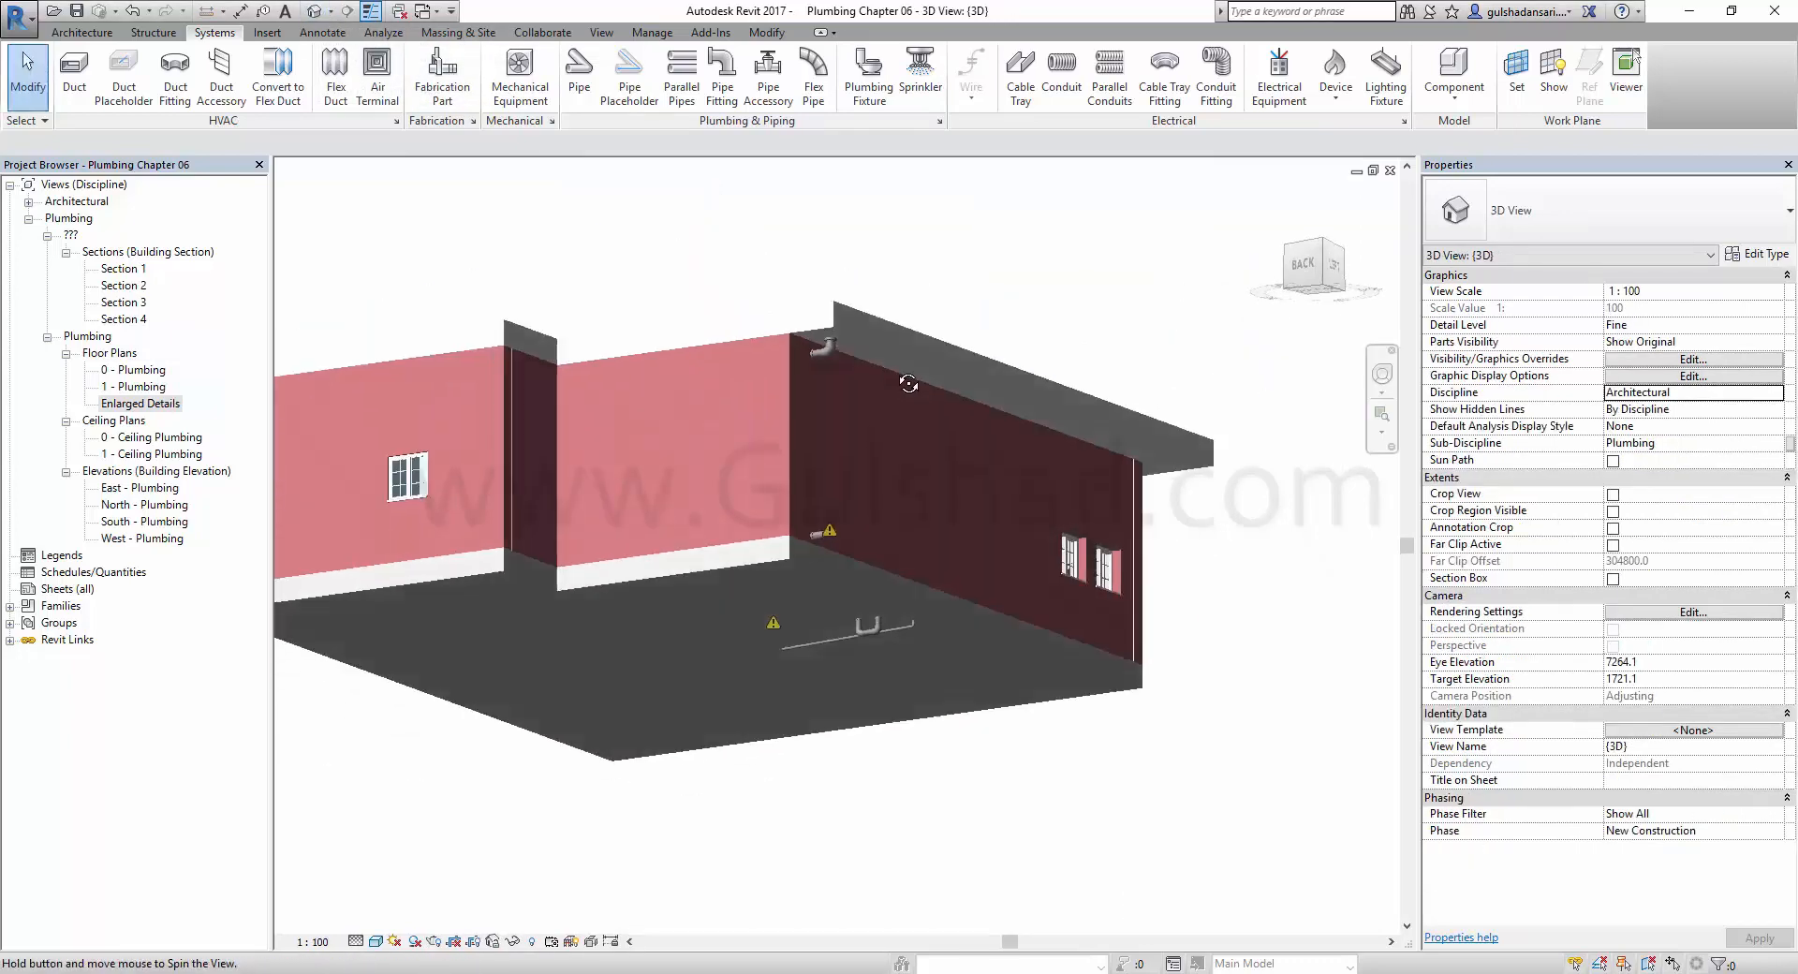
{"action": "scroll", "coordinate": [796, 309], "scroll_direction": "up", "scroll_amount": 6}
{"action": "scroll", "coordinate": [786, 301], "scroll_direction": "down", "scroll_amount": 2}
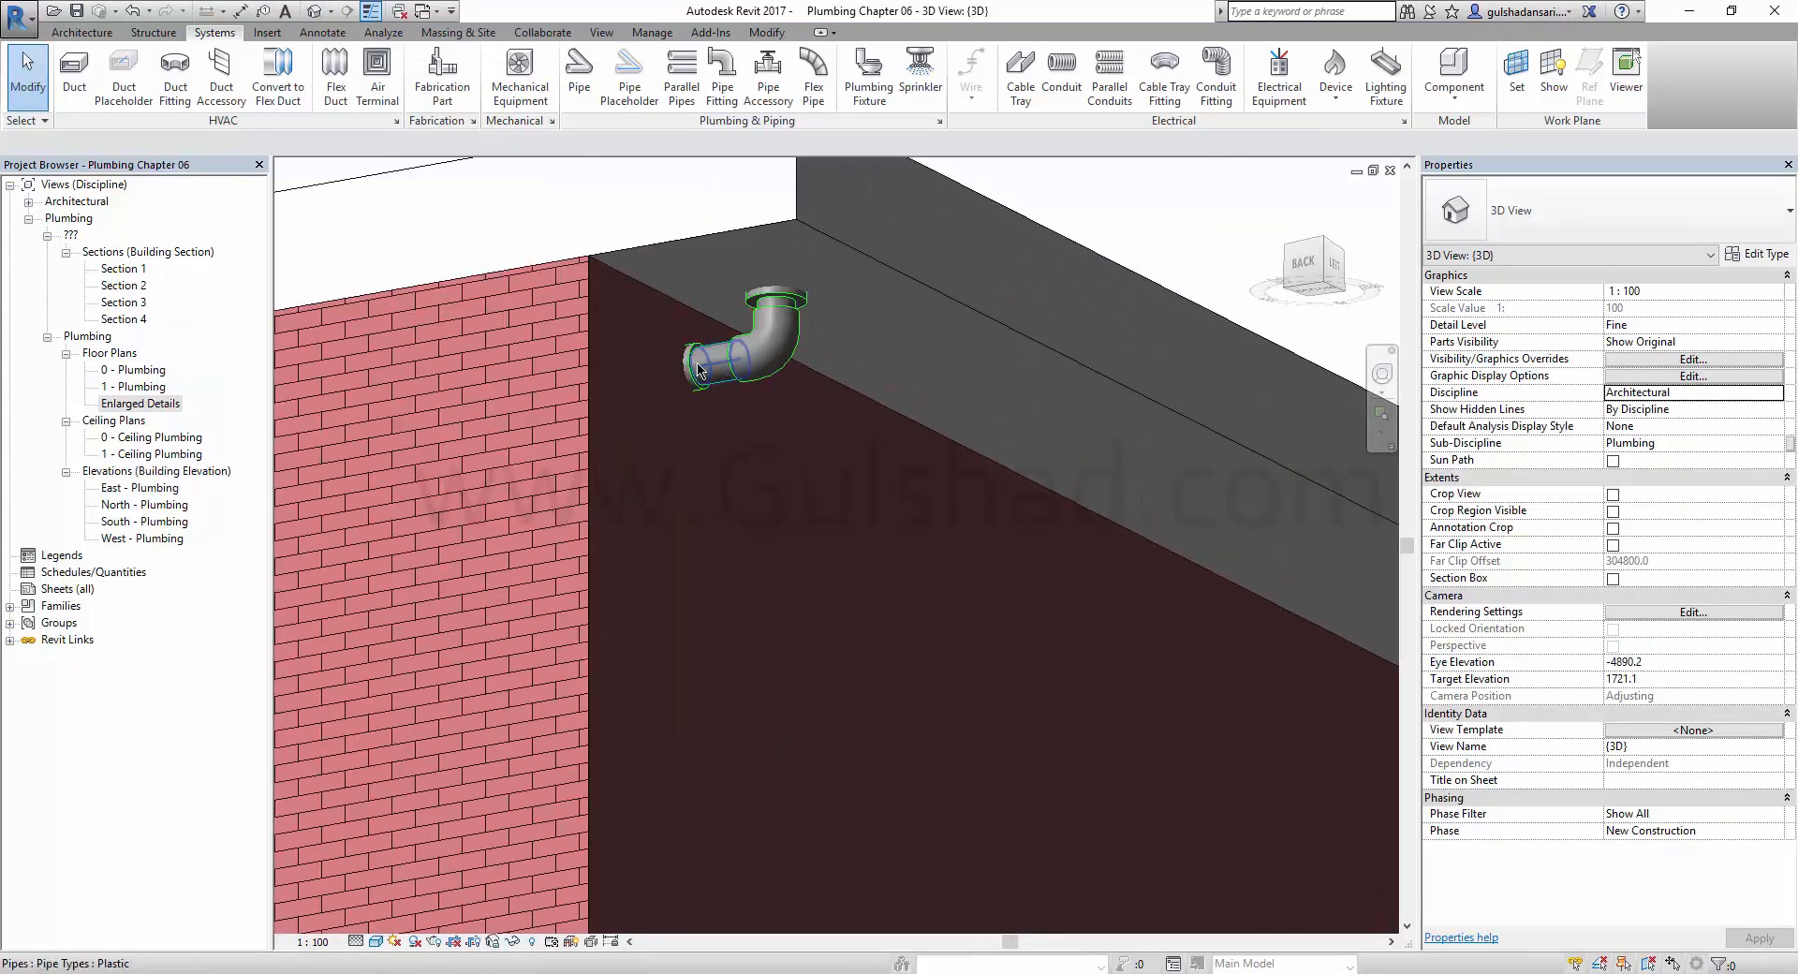
{"action": "scroll", "coordinate": [883, 441], "scroll_direction": "down", "scroll_amount": 4}
{"action": "middle_click_drag", "start_coordinate": [916, 510], "coordinate": [923, 729], "text": "shift"}
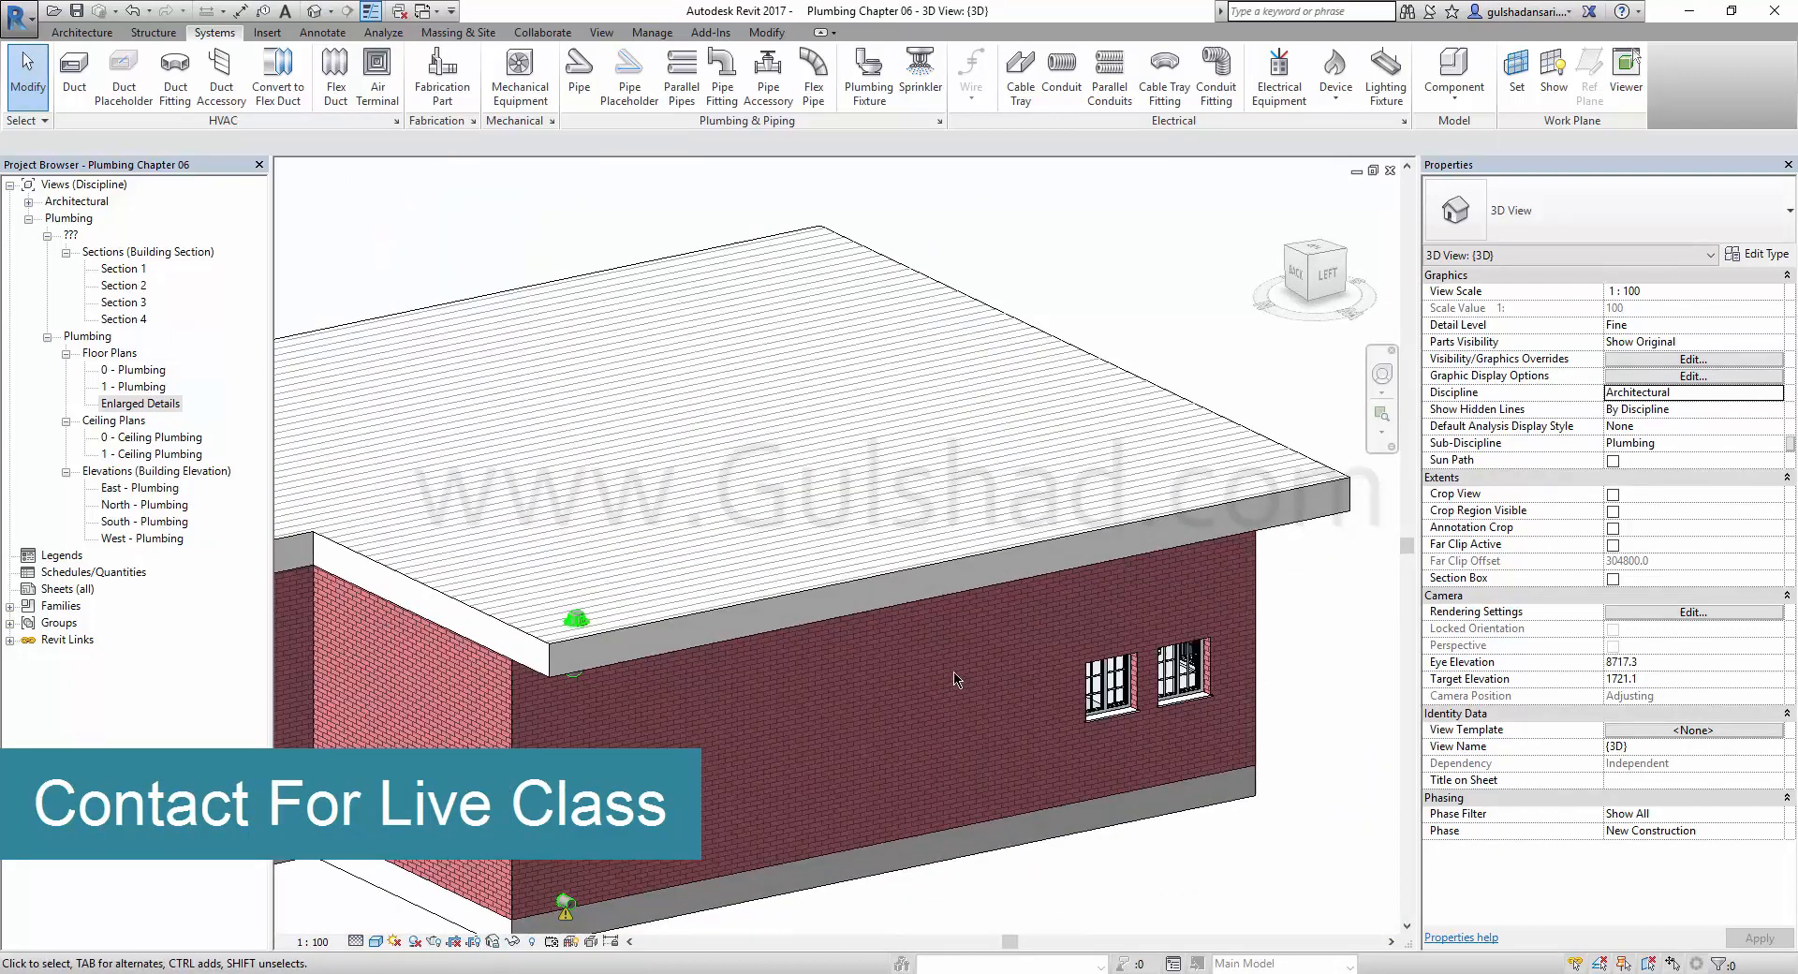
Open the Enlarged Details plan and examine the pipe space between grids 4 and 5.
{"action": "middle_click_drag", "start_coordinate": [653, 543], "coordinate": [989, 538], "text": "shift"}
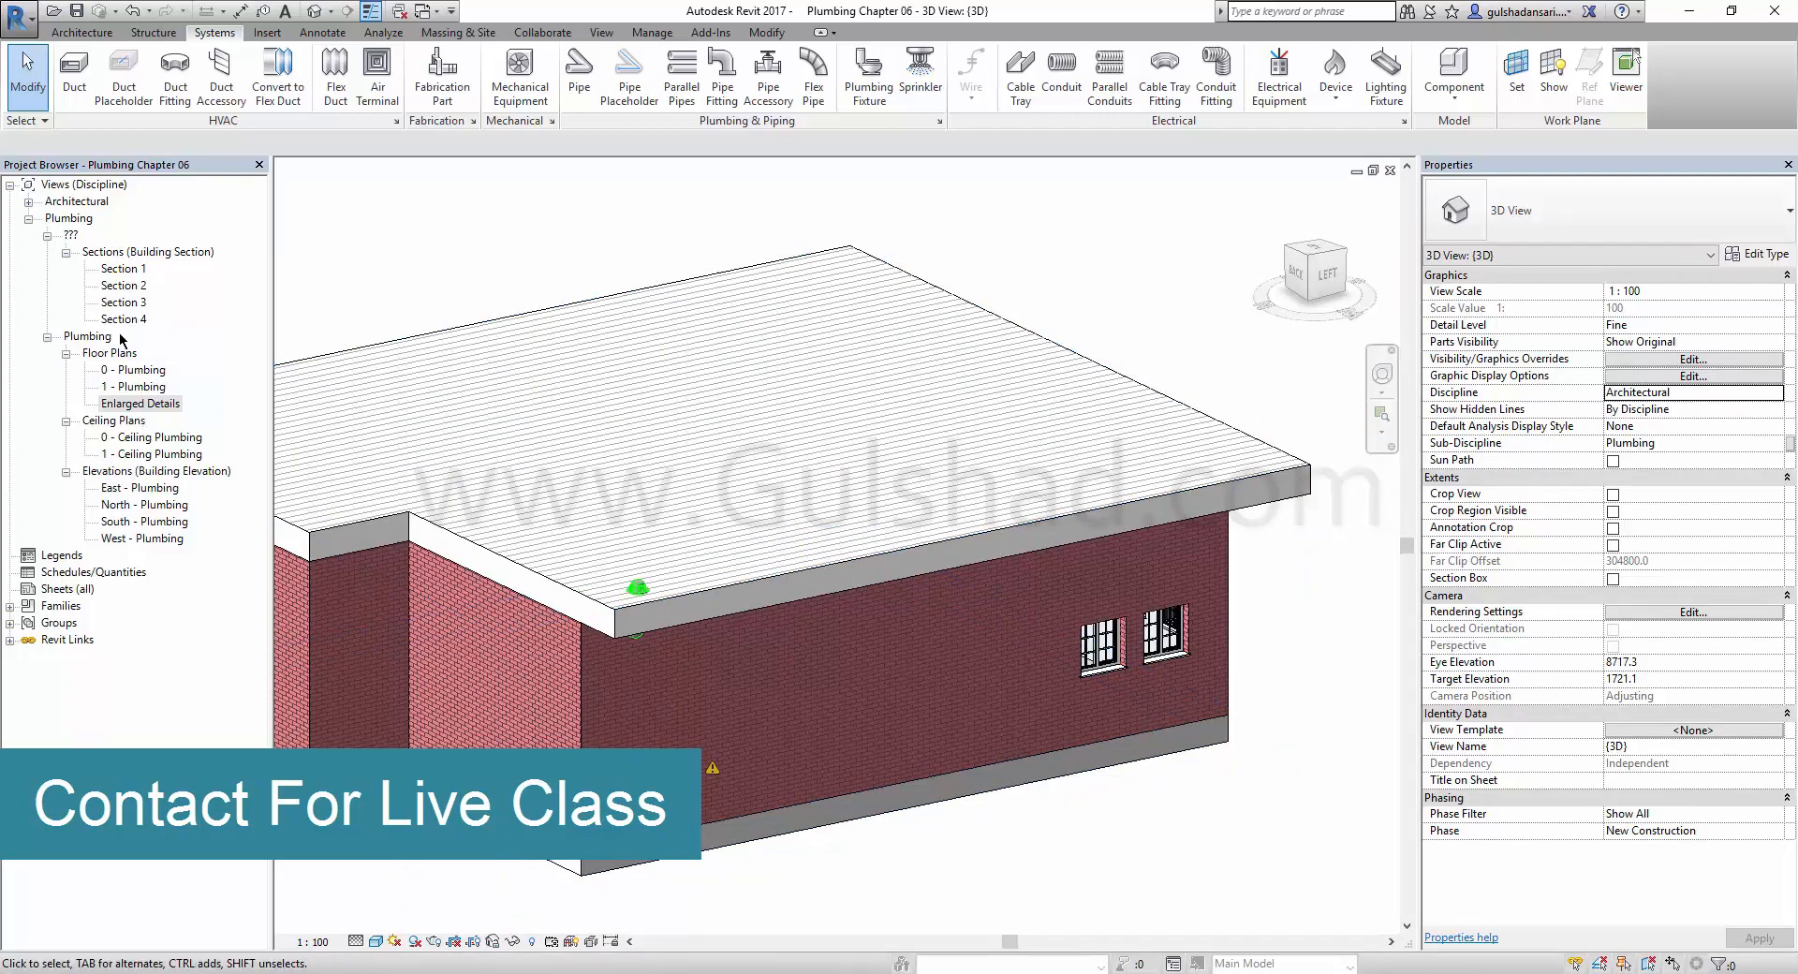
{"action": "double_click", "coordinate": [151, 405]}
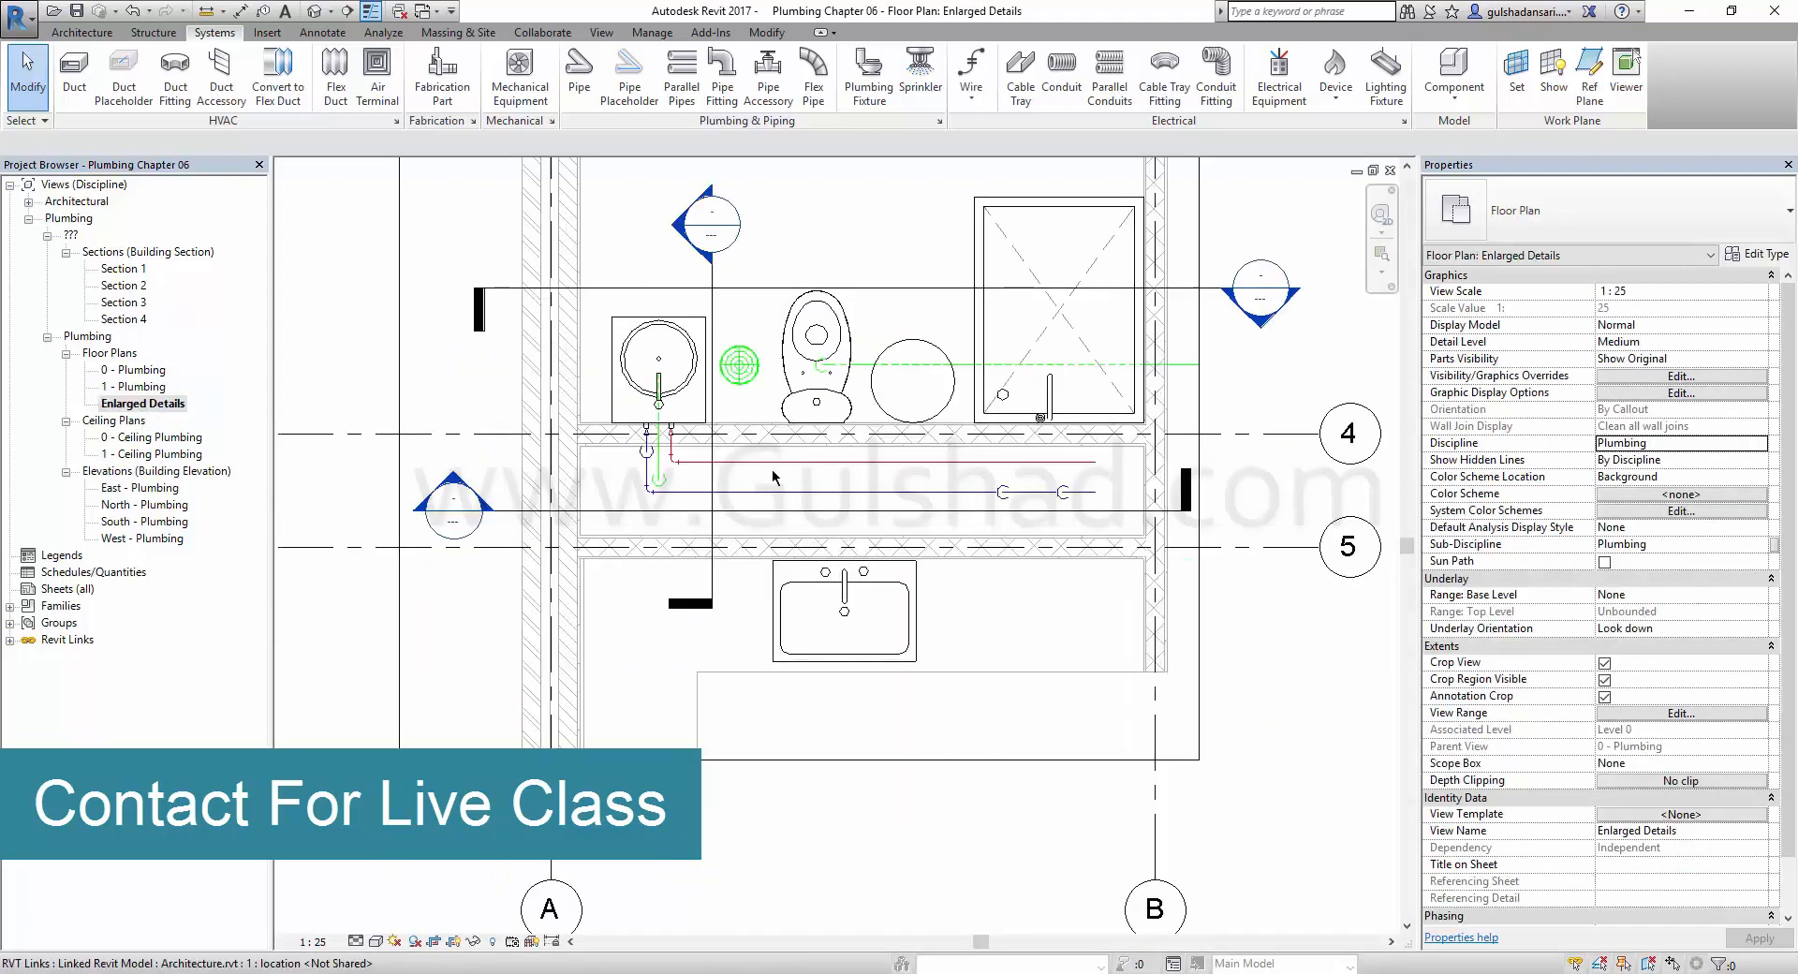
{"action": "scroll", "coordinate": [773, 477], "scroll_direction": "down", "scroll_amount": 3}
{"action": "middle_click_drag", "start_coordinate": [711, 449], "coordinate": [712, 552]}
{"action": "scroll", "coordinate": [627, 605], "scroll_direction": "up", "scroll_amount": 3}
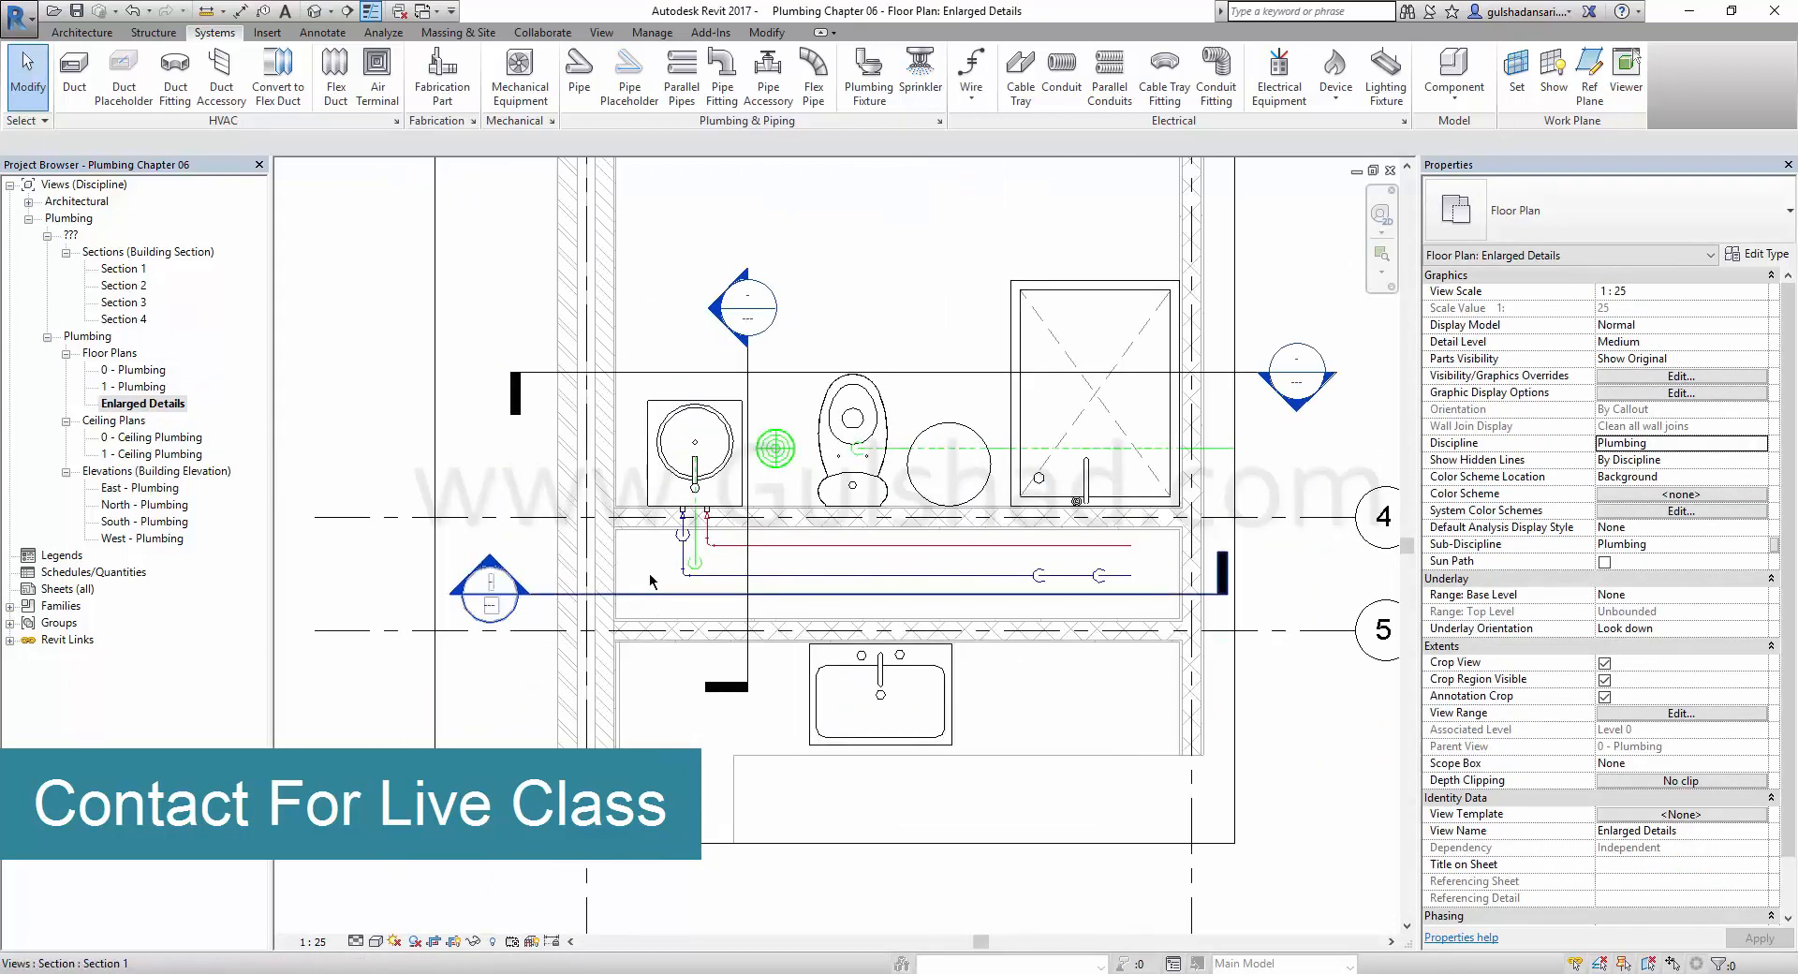
From the 1 - Plumbing plan, open the section at the roof drain and delete the drain's downpipe with its elbows.
{"action": "double_click", "coordinate": [136, 387]}
{"action": "middle_click_drag", "start_coordinate": [674, 405], "coordinate": [654, 362]}
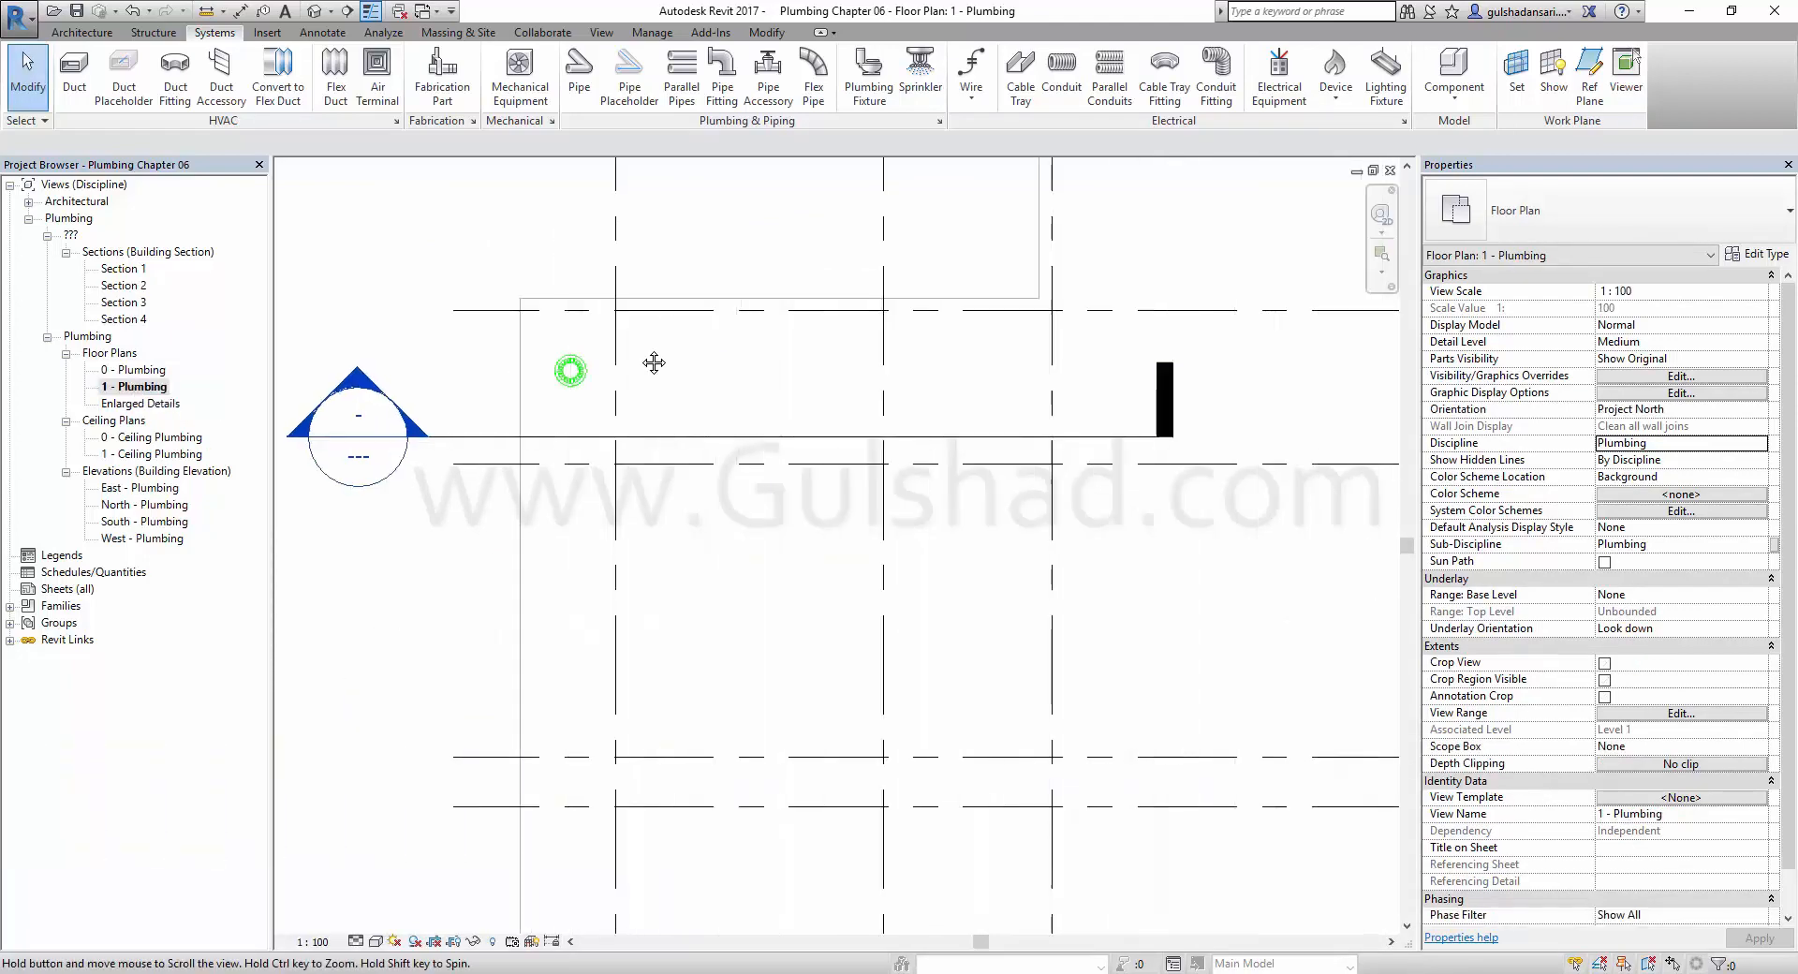
{"action": "scroll", "coordinate": [442, 177], "scroll_direction": "down", "scroll_amount": 2}
{"action": "left_click", "coordinate": [539, 322]}
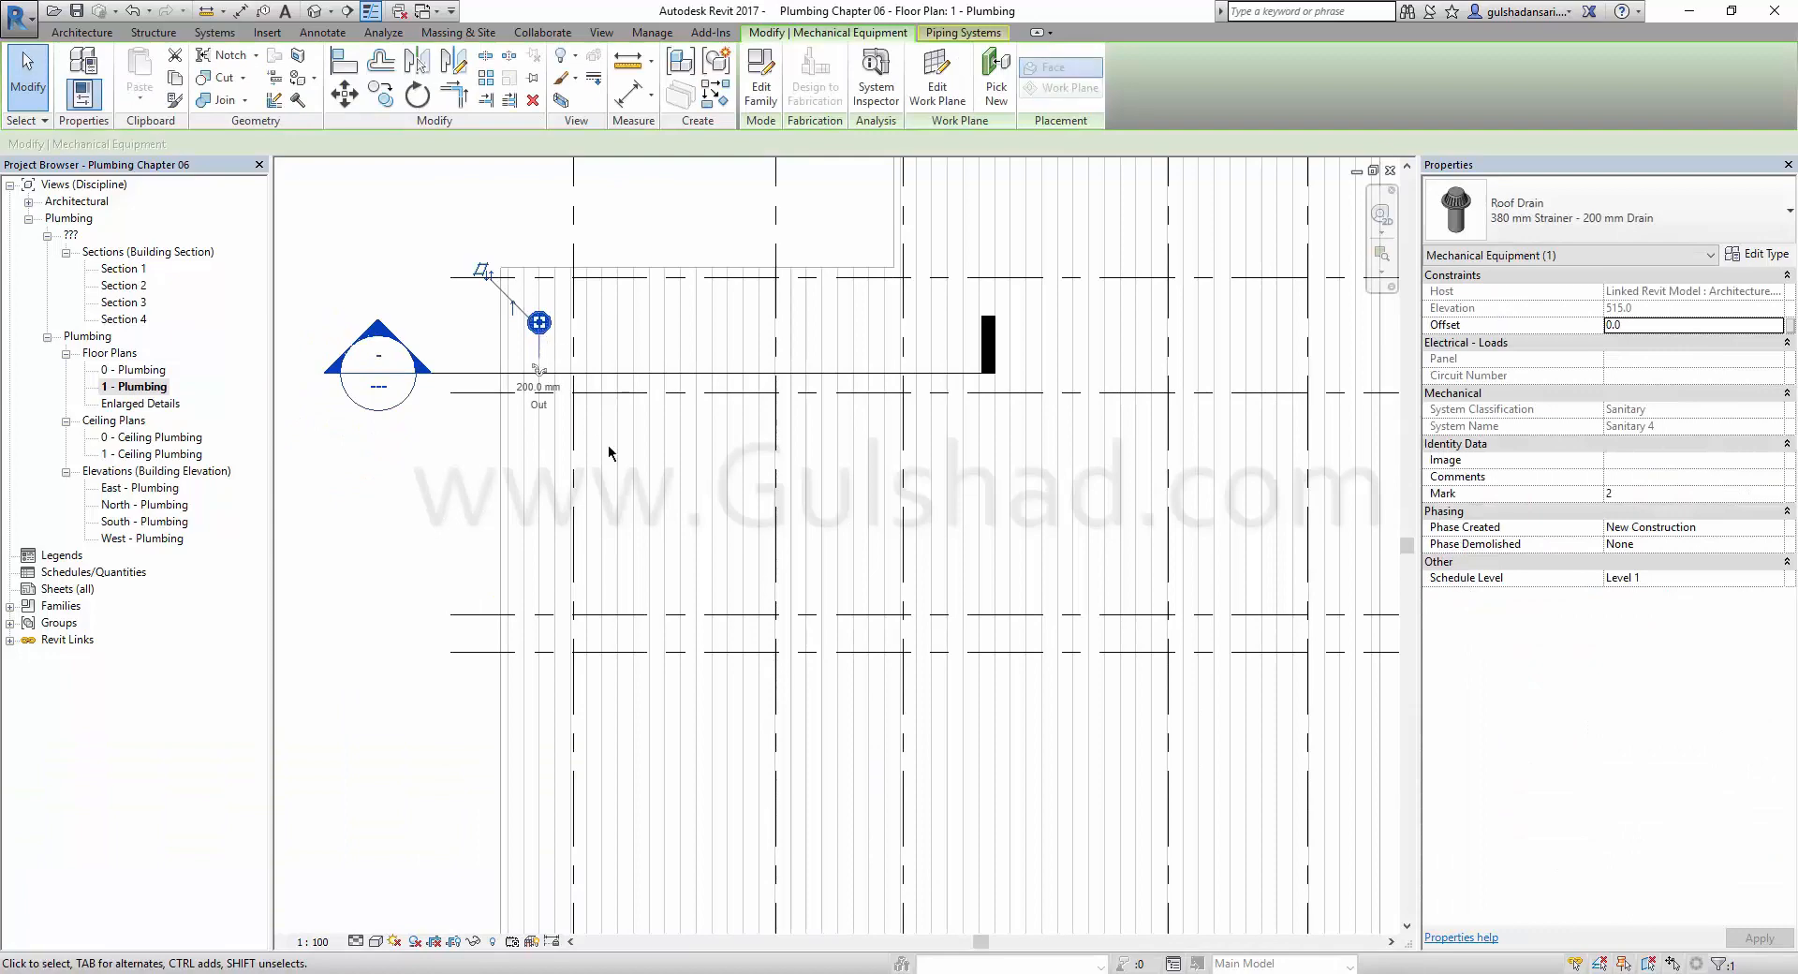
{"action": "left_click", "coordinate": [397, 213]}
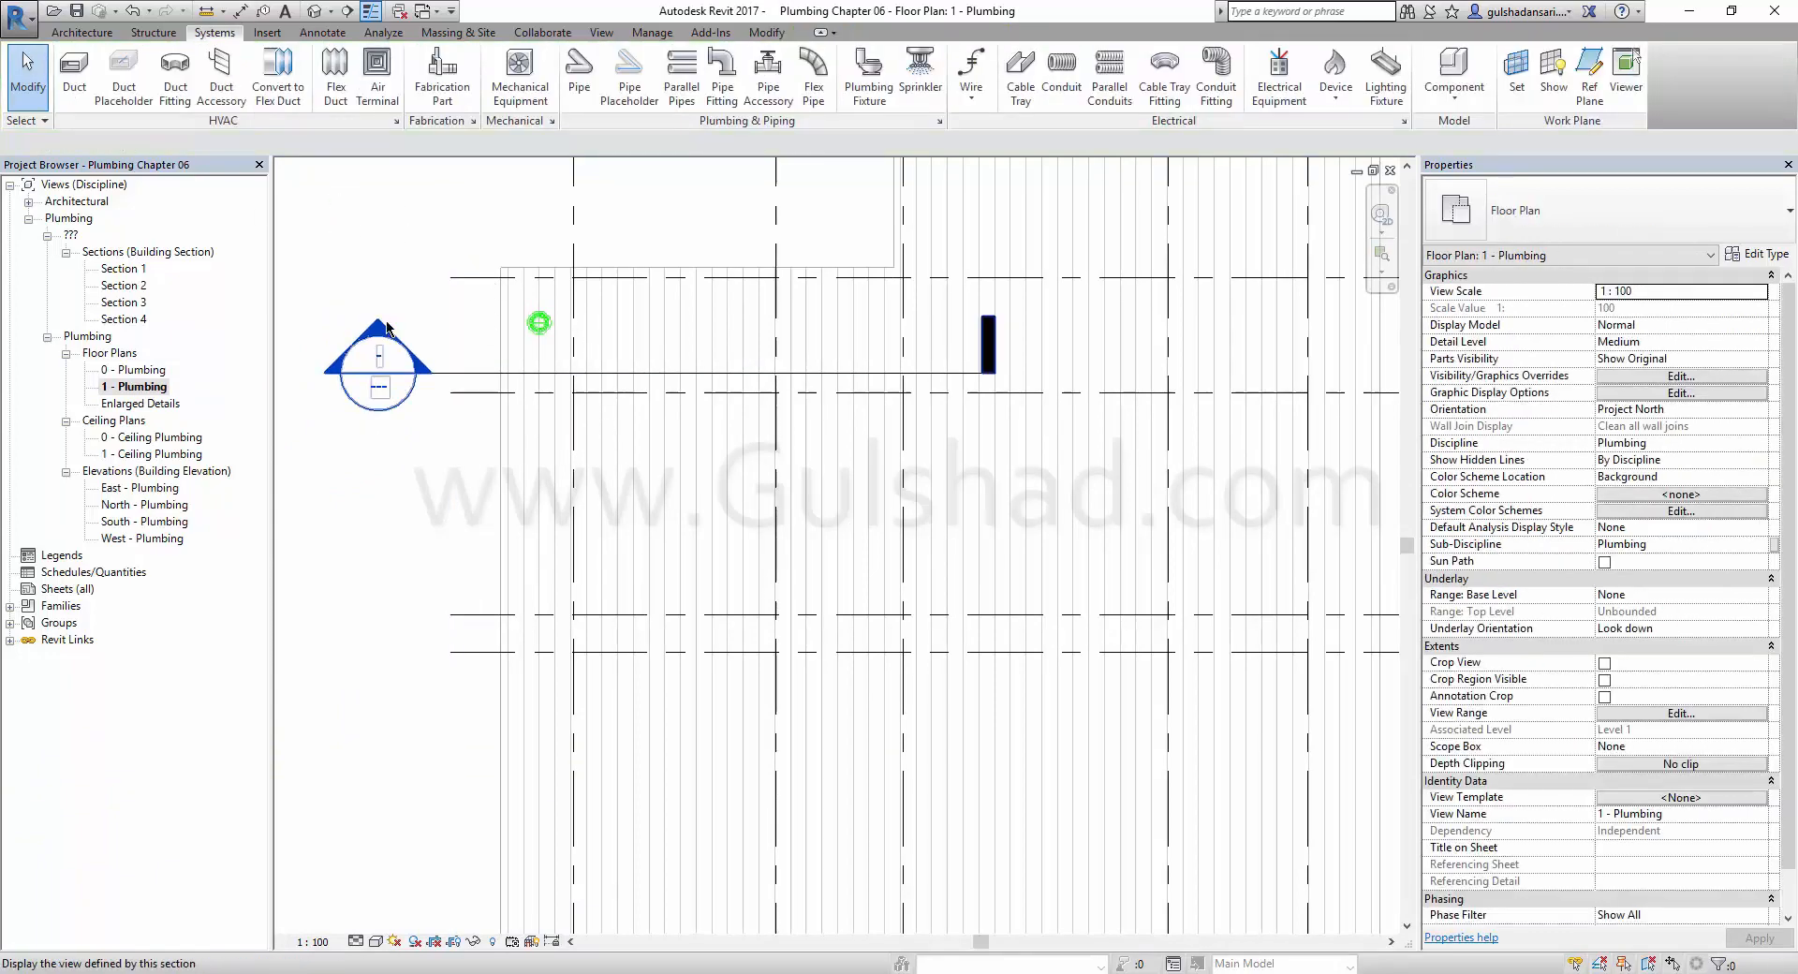
{"action": "double_click", "coordinate": [378, 368]}
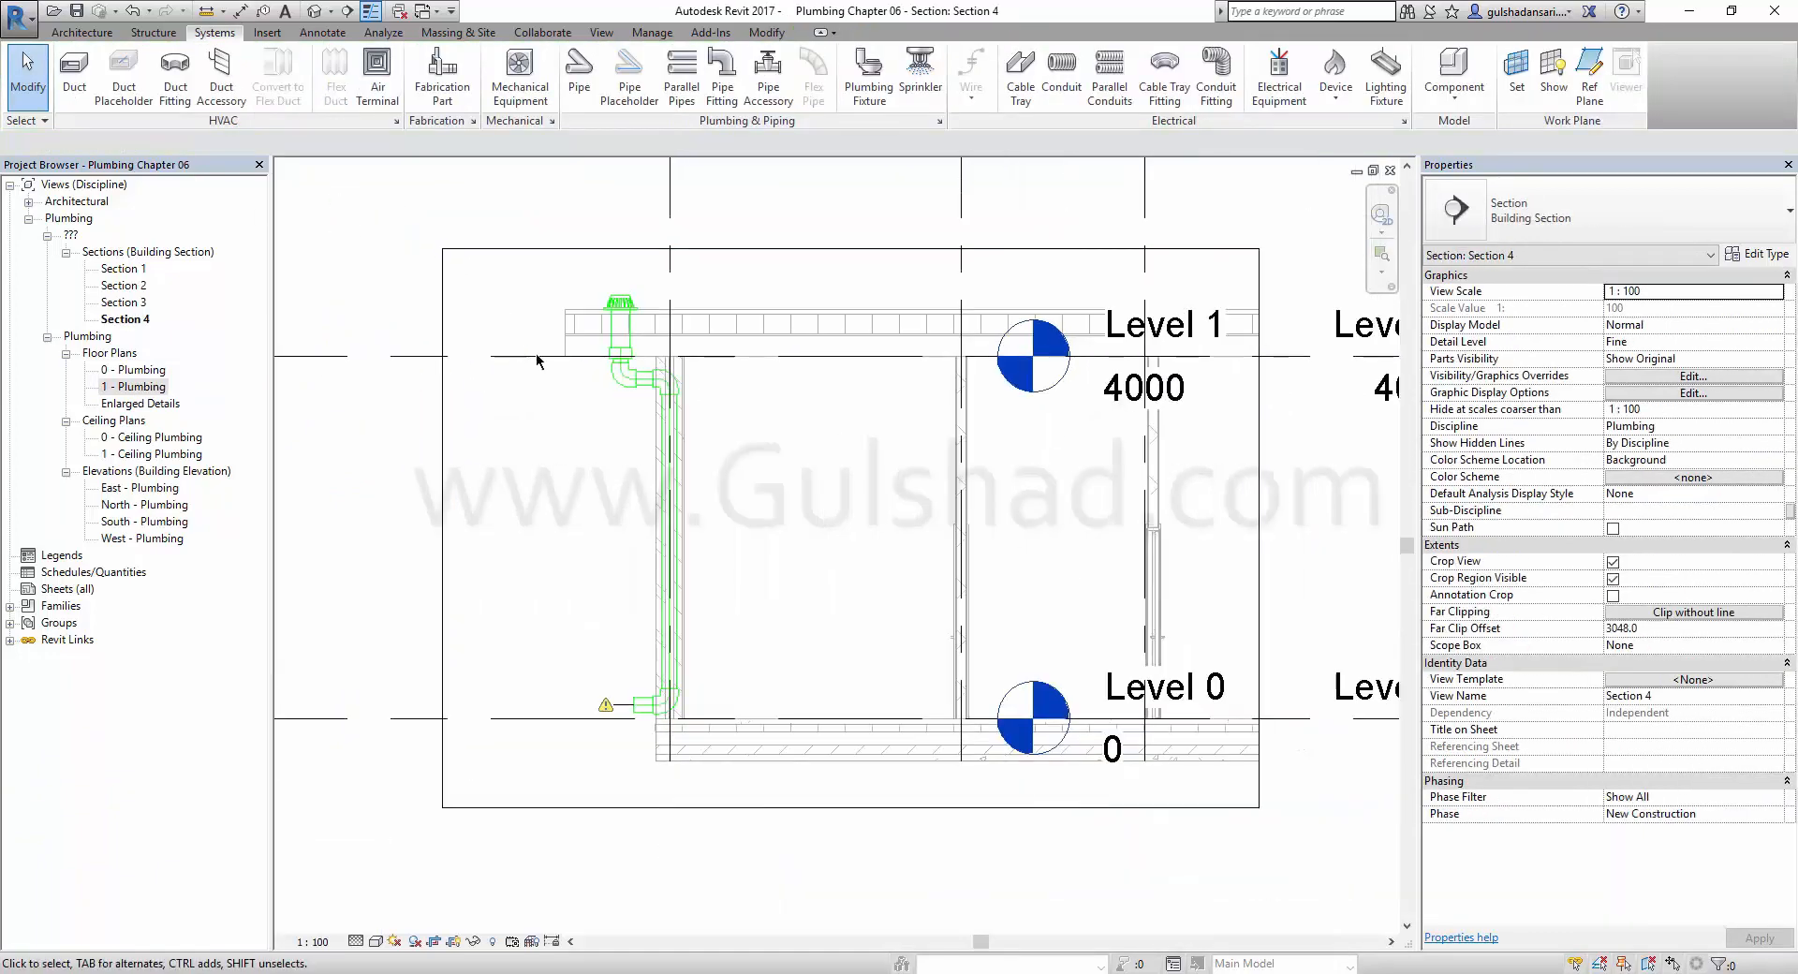
{"action": "left_click_drag", "start_coordinate": [535, 352], "coordinate": [734, 727]}
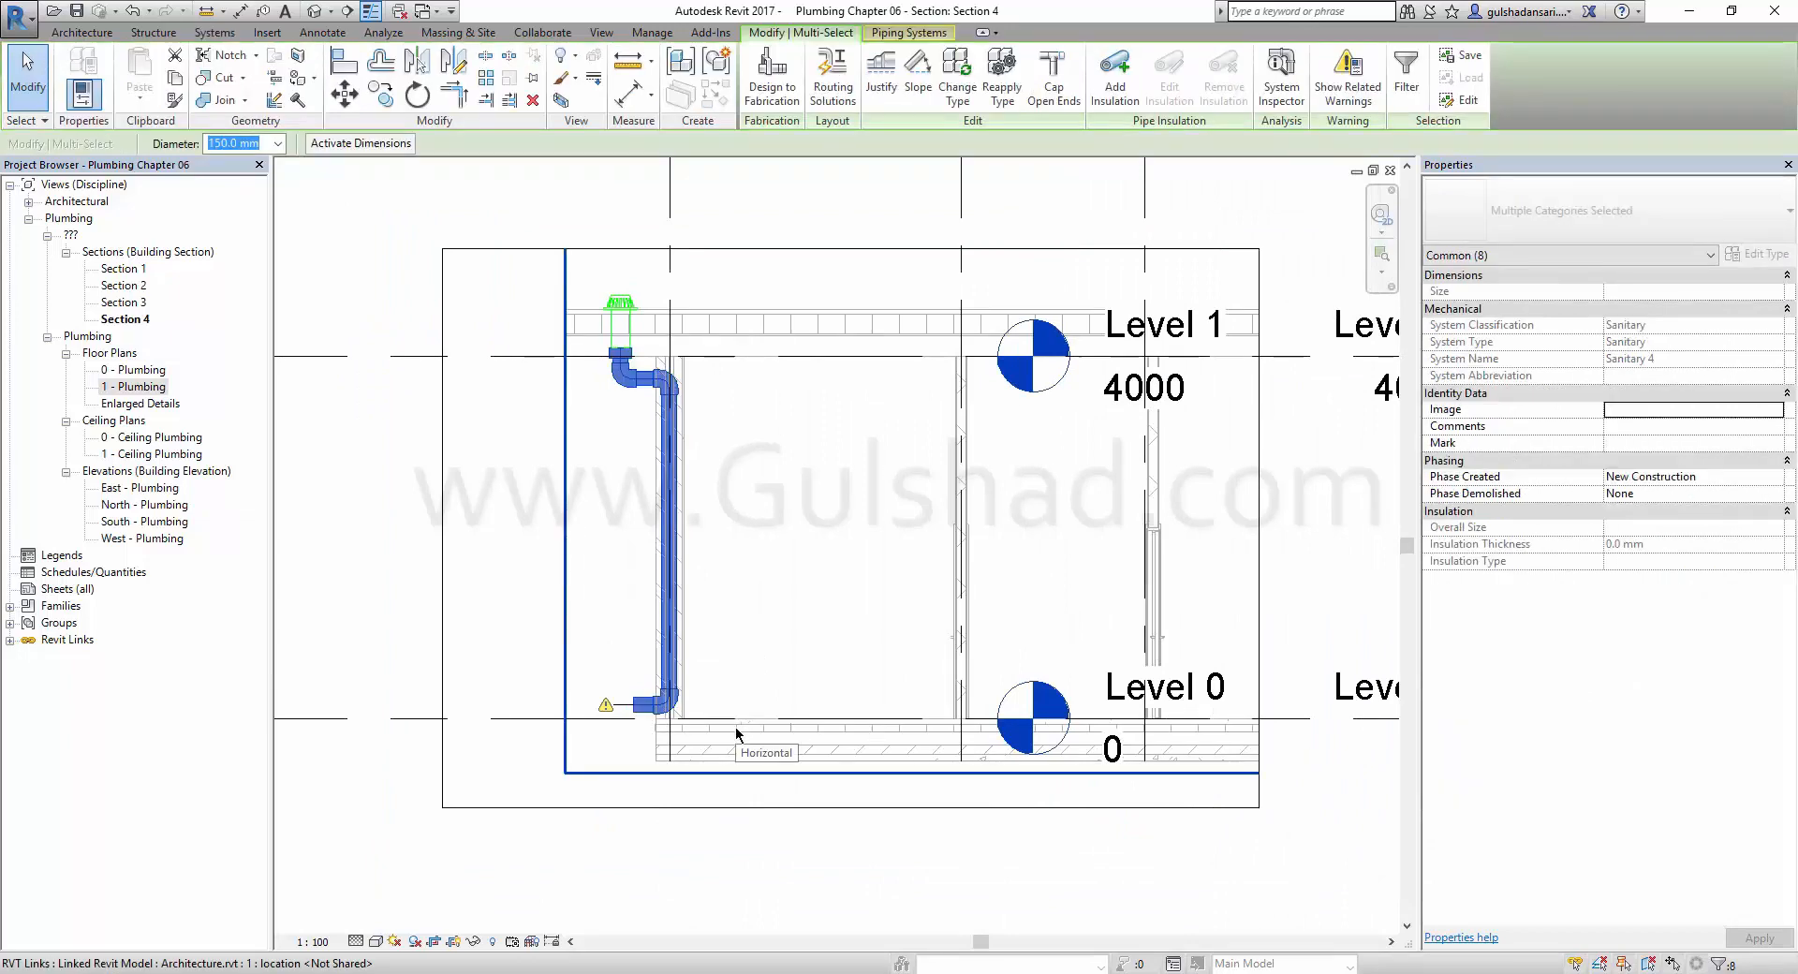
{"action": "key", "text": "Delete"}
{"action": "left_click", "coordinate": [698, 605]}
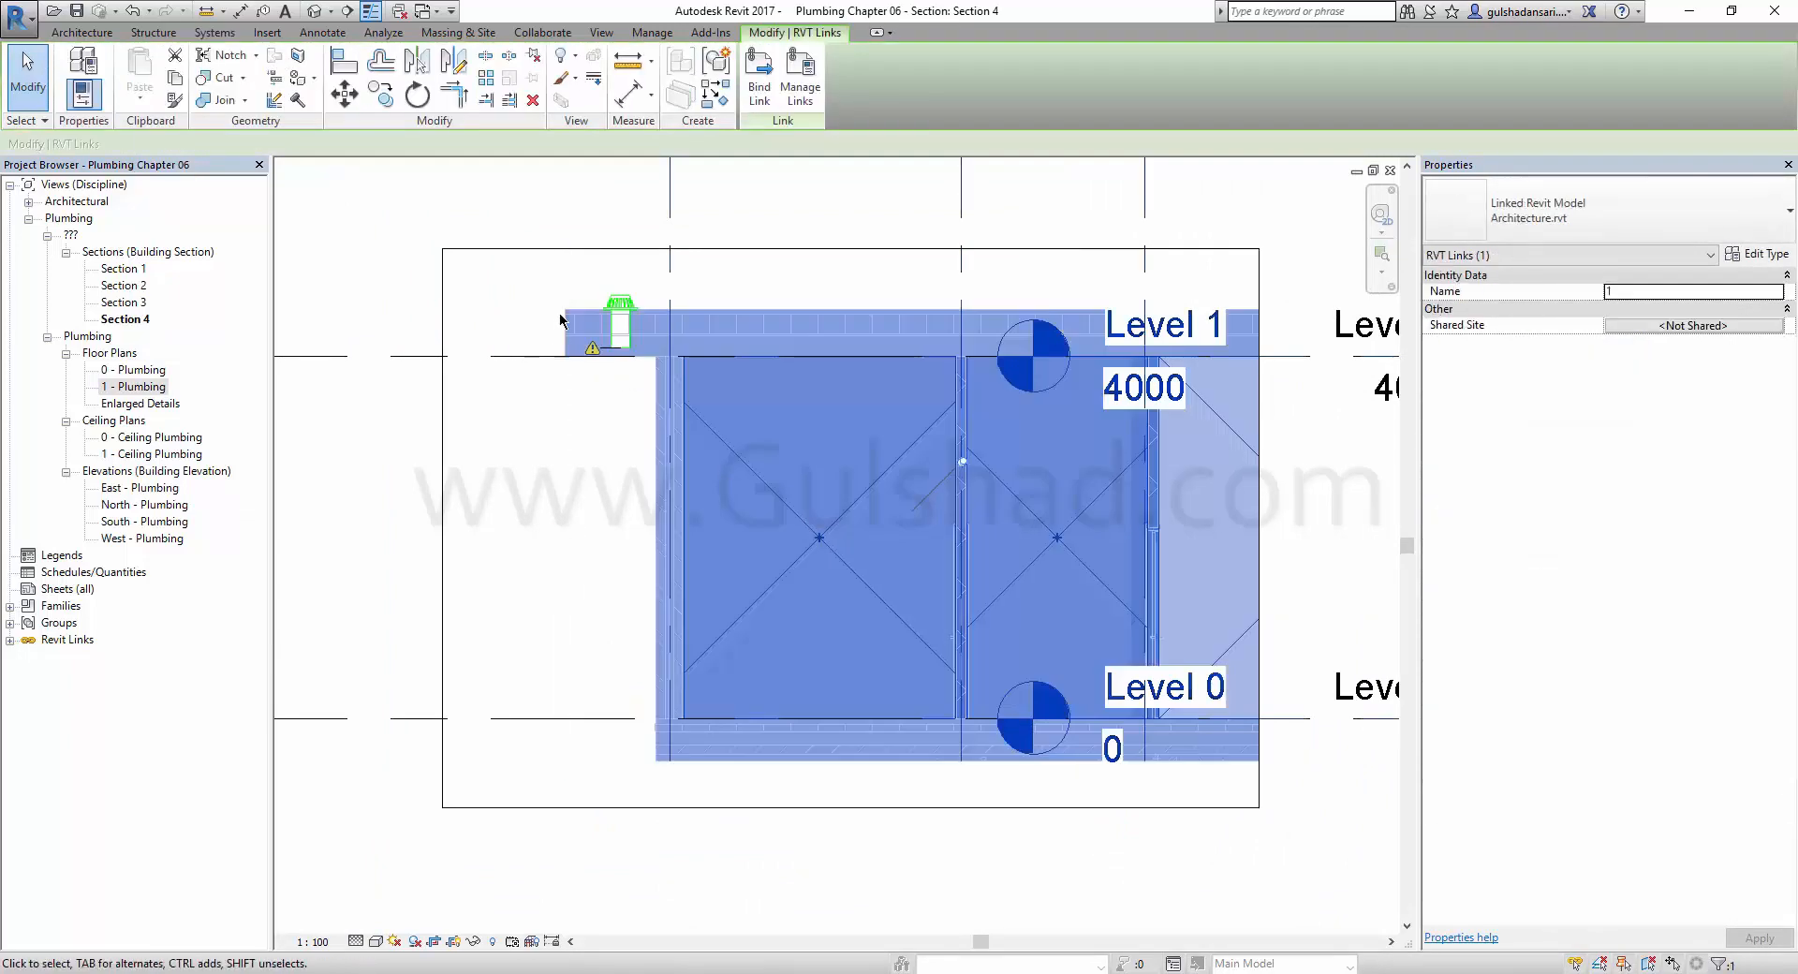
{"action": "key", "text": "Escape"}
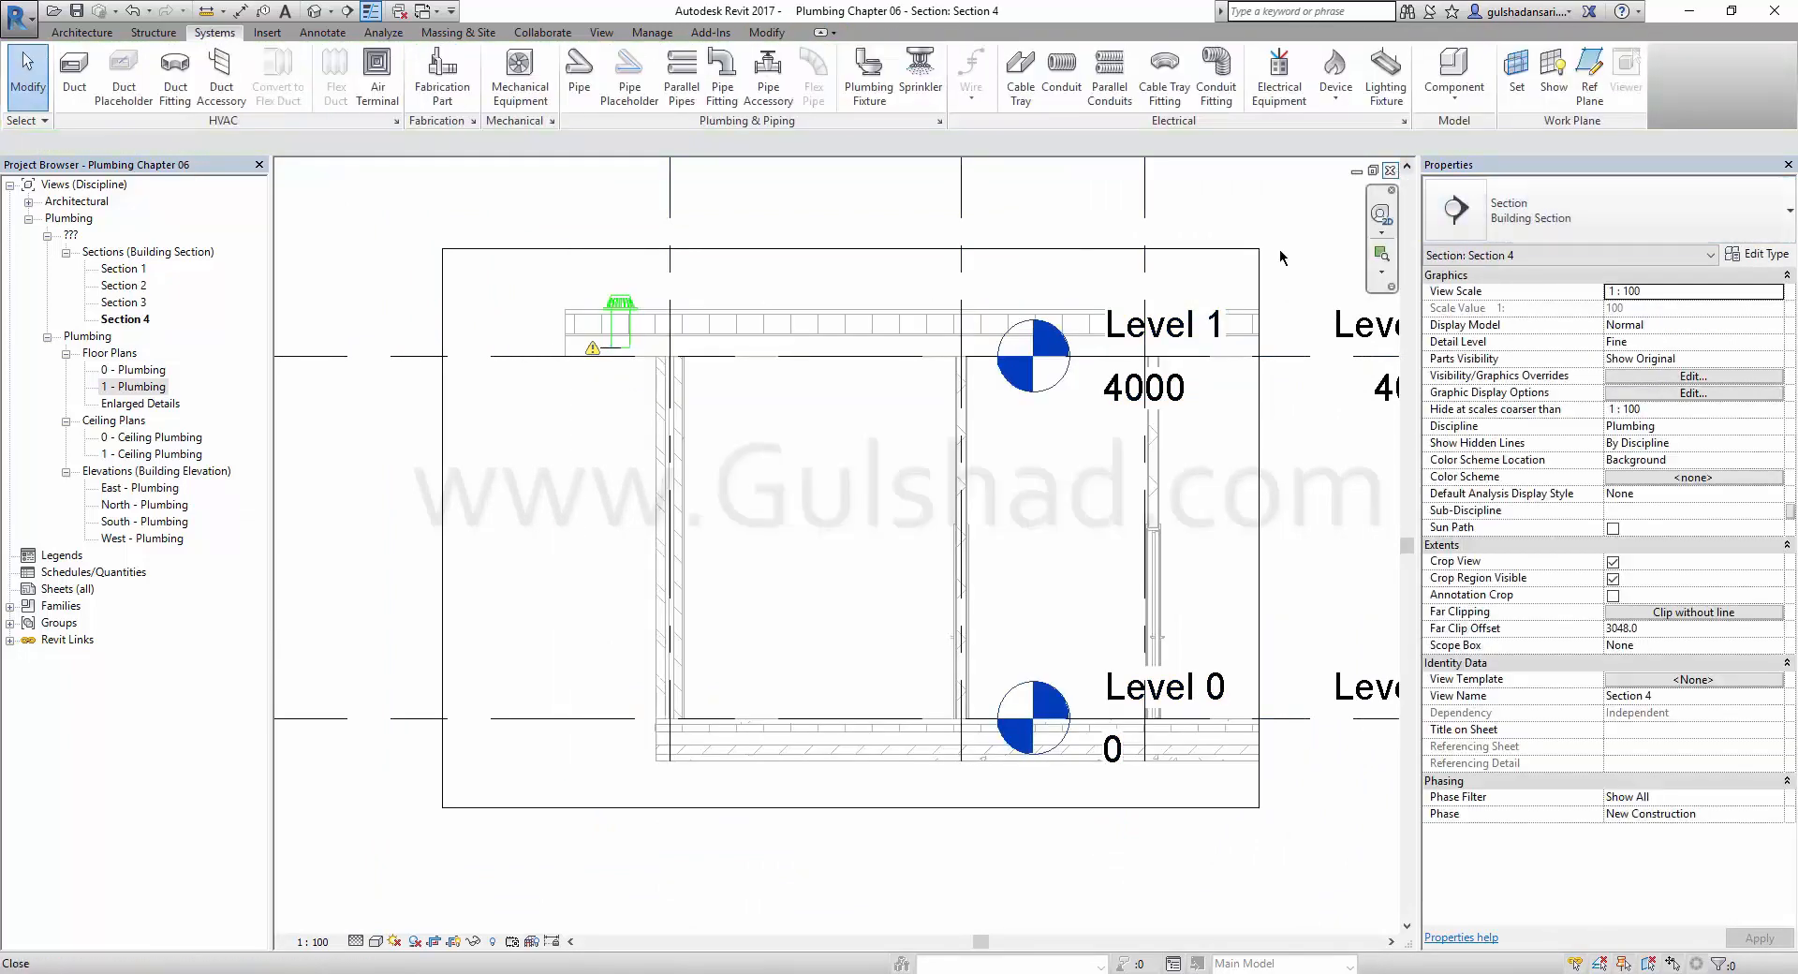
Return to the 1 - Plumbing plan and move the roof drain down between grids 4 and 5, just outside grid A.
{"action": "key", "text": "ctrl+Tab"}
{"action": "left_click", "coordinate": [594, 360]}
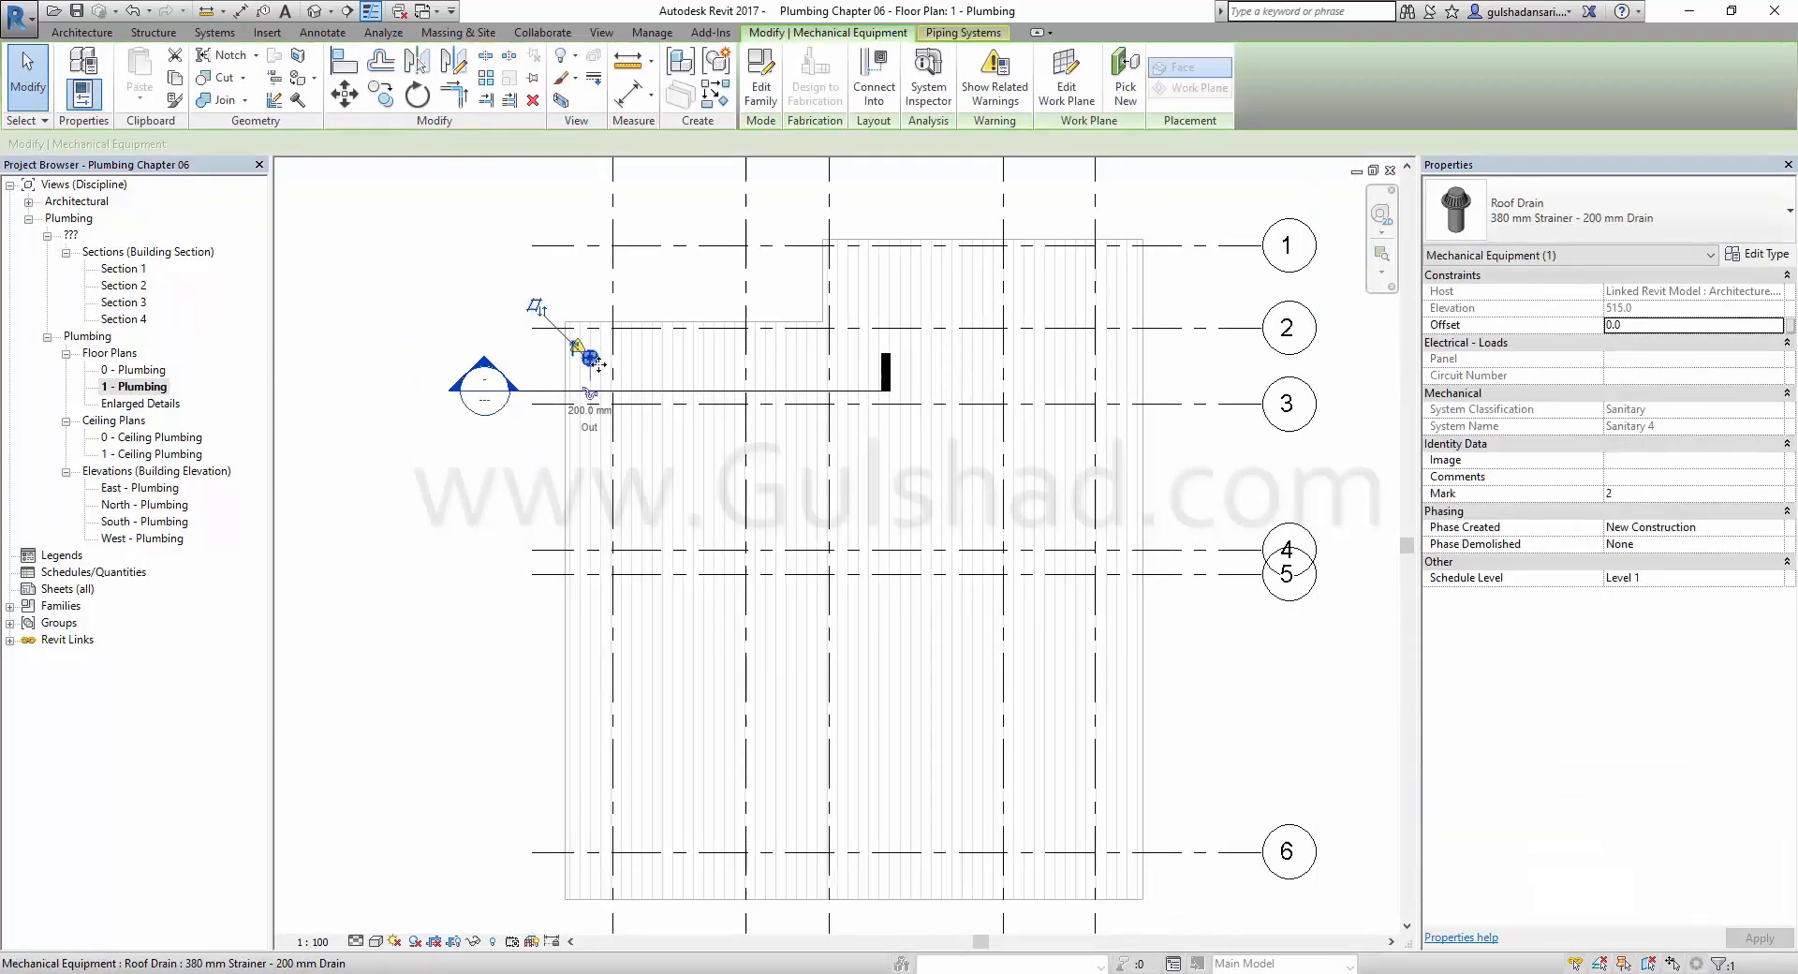
{"action": "left_click_drag", "start_coordinate": [597, 363], "coordinate": [581, 554]}
{"action": "scroll", "coordinate": [608, 567], "scroll_direction": "up", "scroll_amount": 3}
{"action": "scroll", "coordinate": [610, 558], "scroll_direction": "up", "scroll_amount": 2}
{"action": "left_click", "coordinate": [413, 706]}
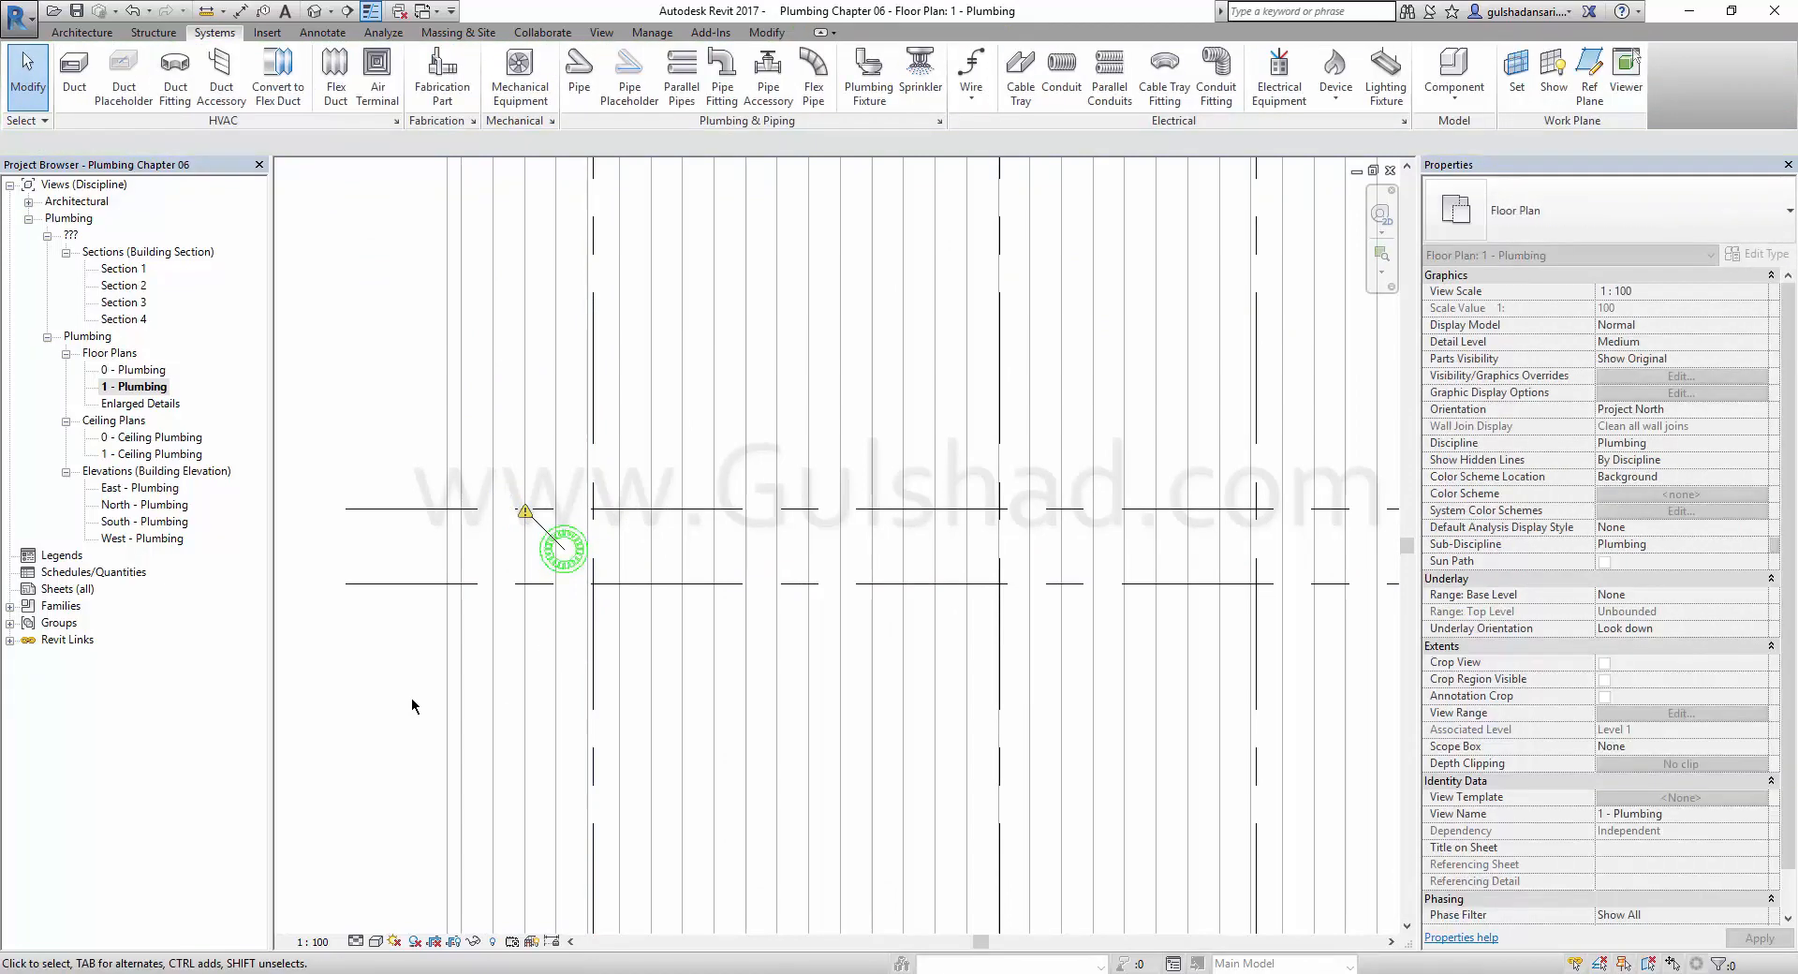
{"action": "scroll", "coordinate": [747, 553], "scroll_direction": "down", "scroll_amount": 5}
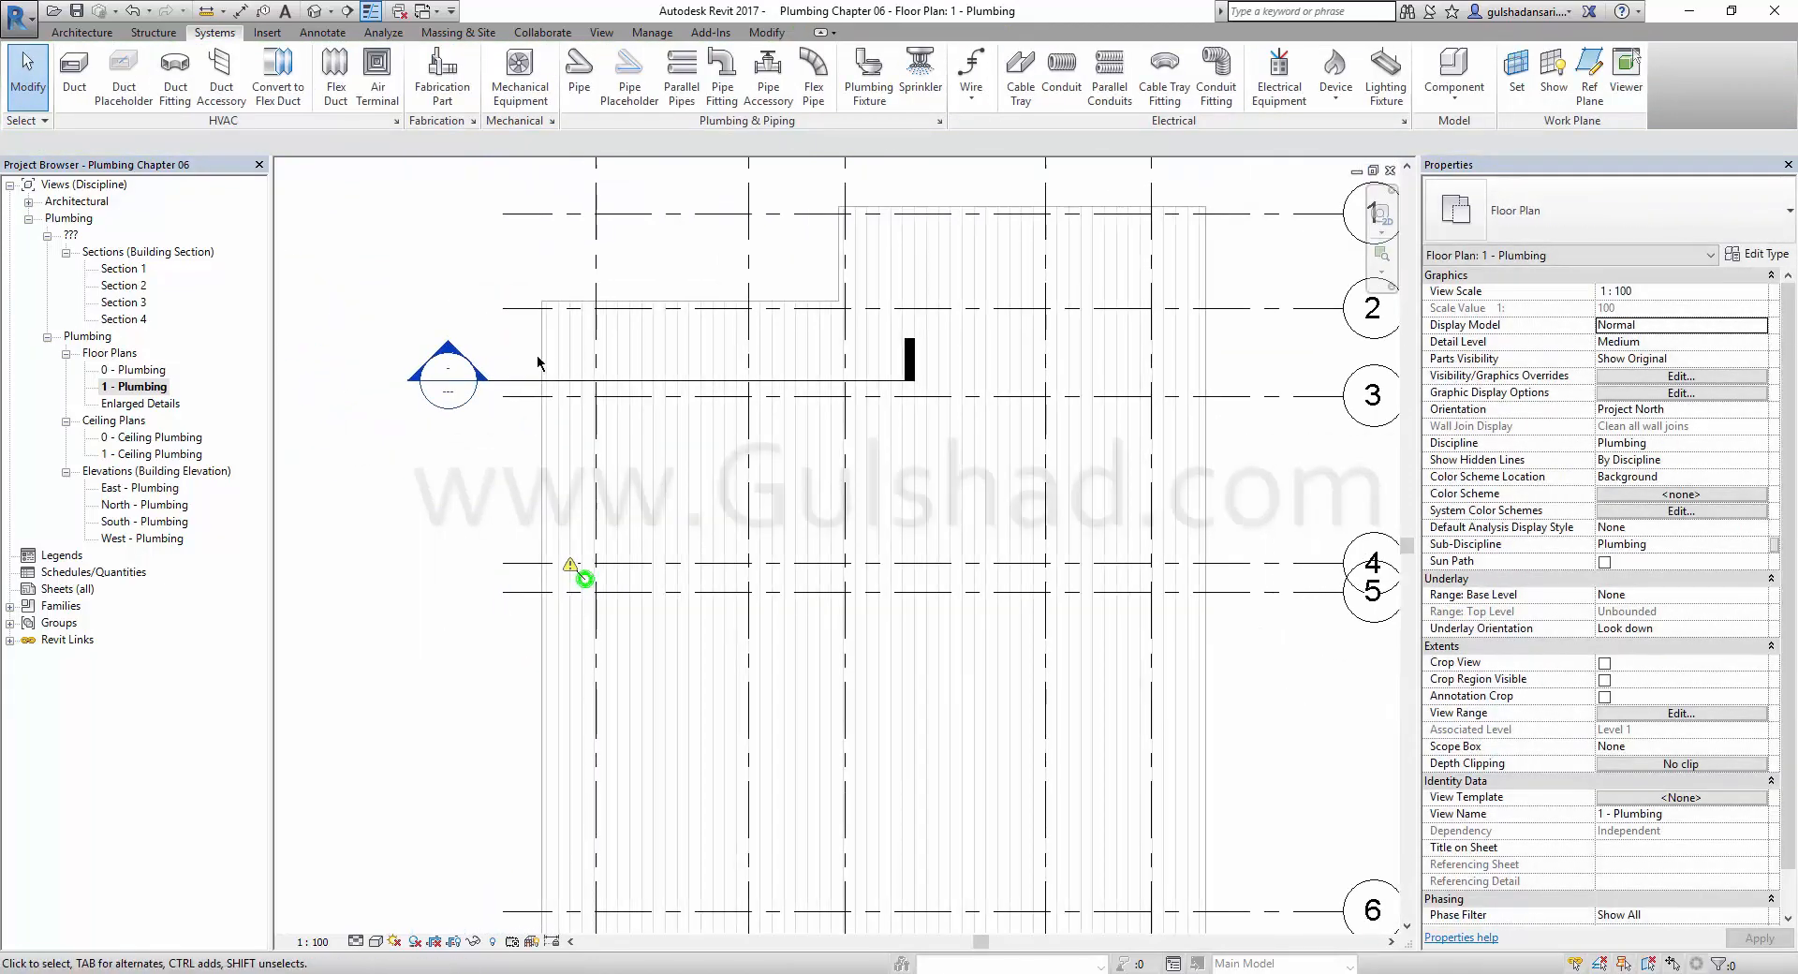
Delete the old section line above grid 3.
{"action": "left_click", "coordinate": [506, 380]}
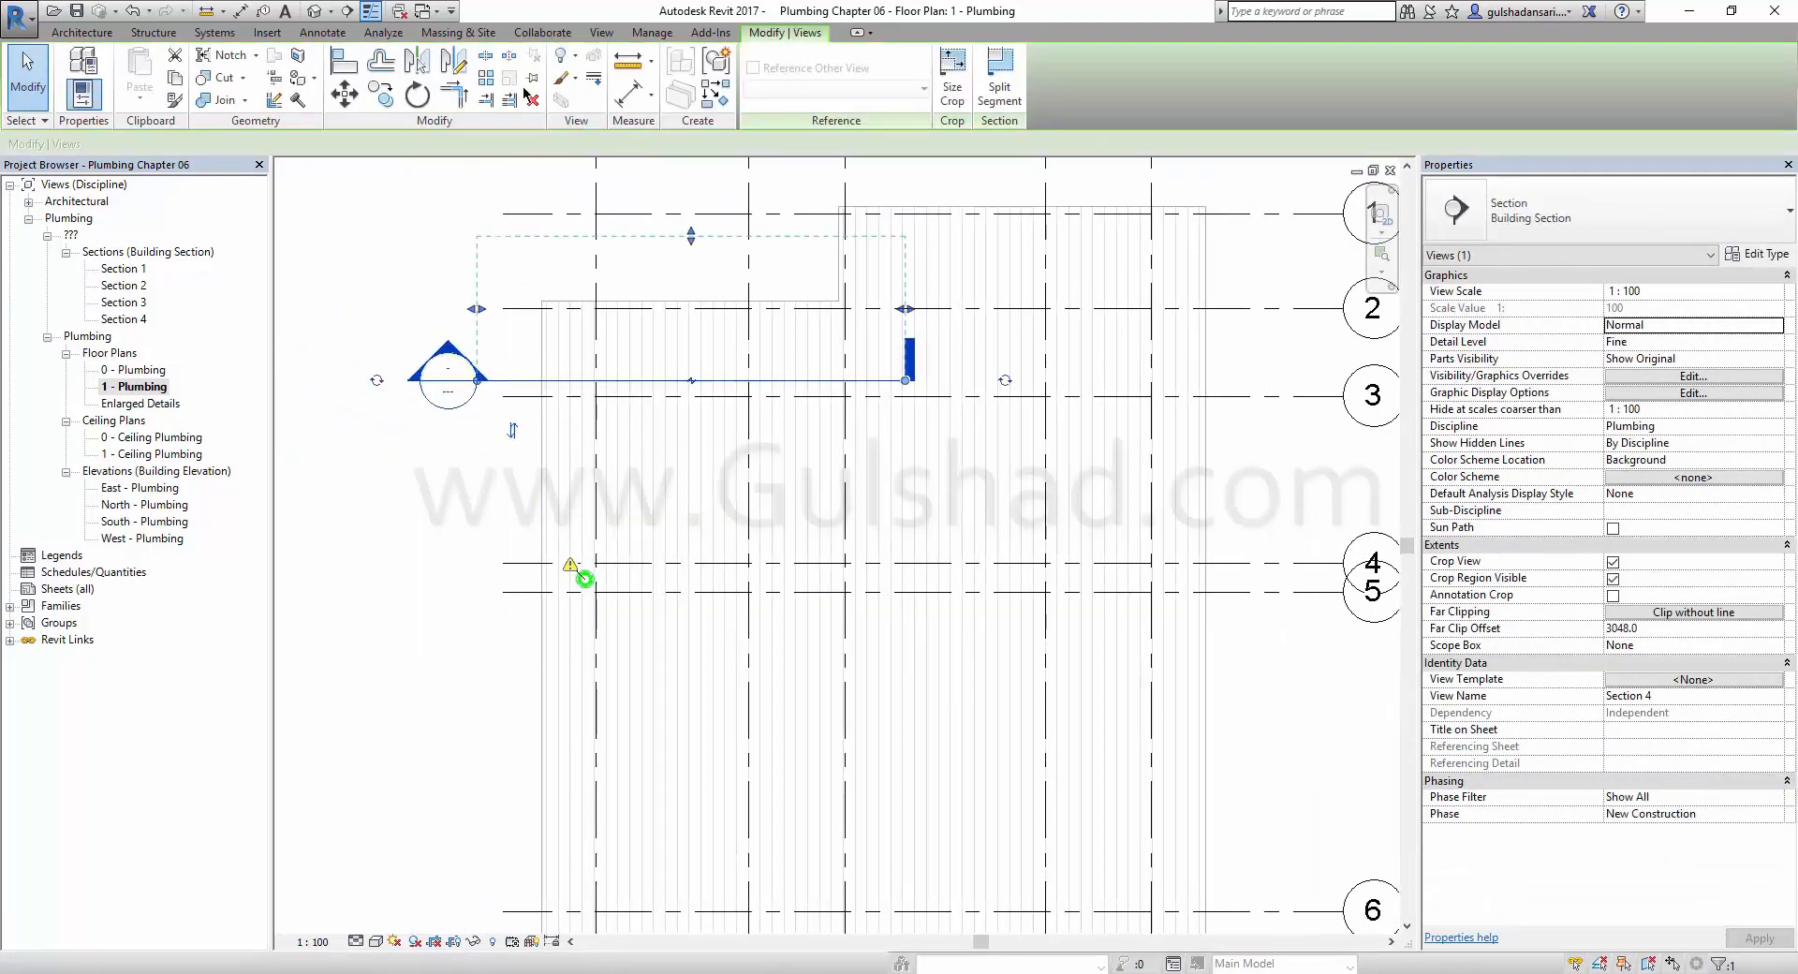
{"action": "key", "text": "Delete"}
{"action": "left_click", "coordinate": [955, 556]}
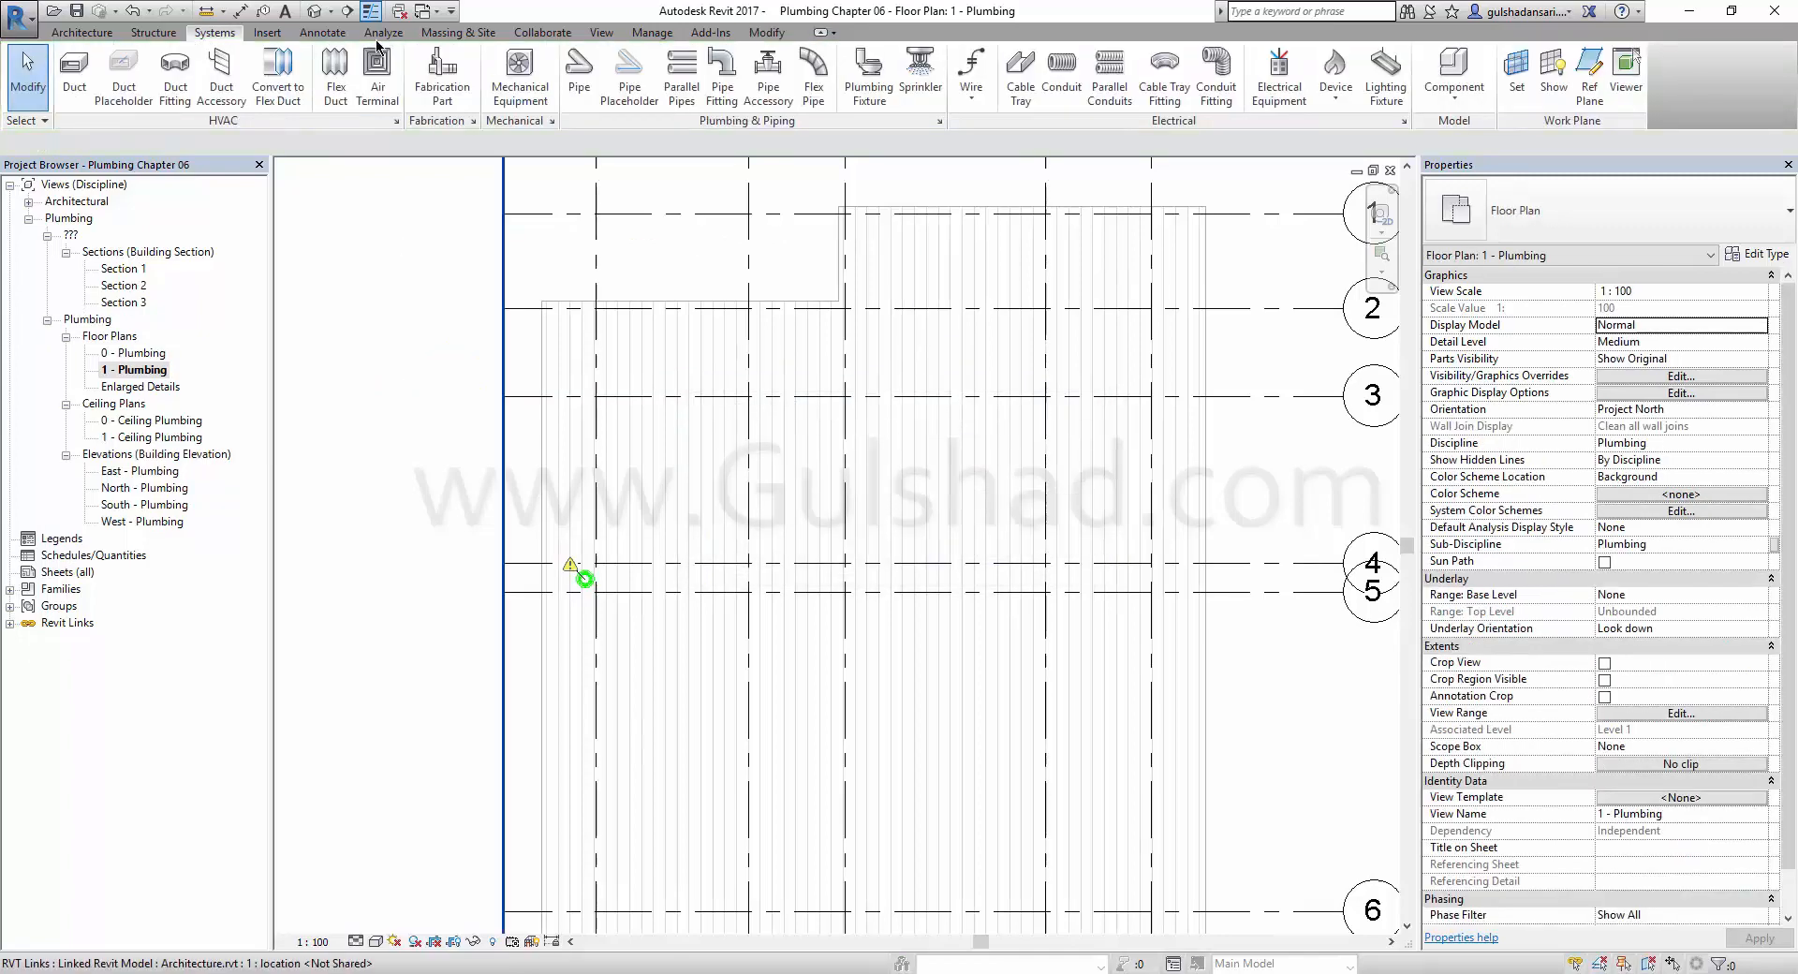
Draw a new vertical building section just inside grid A, from below grid 5 to above grid 2, looking towards the roof drain.
{"action": "left_click", "coordinate": [347, 12]}
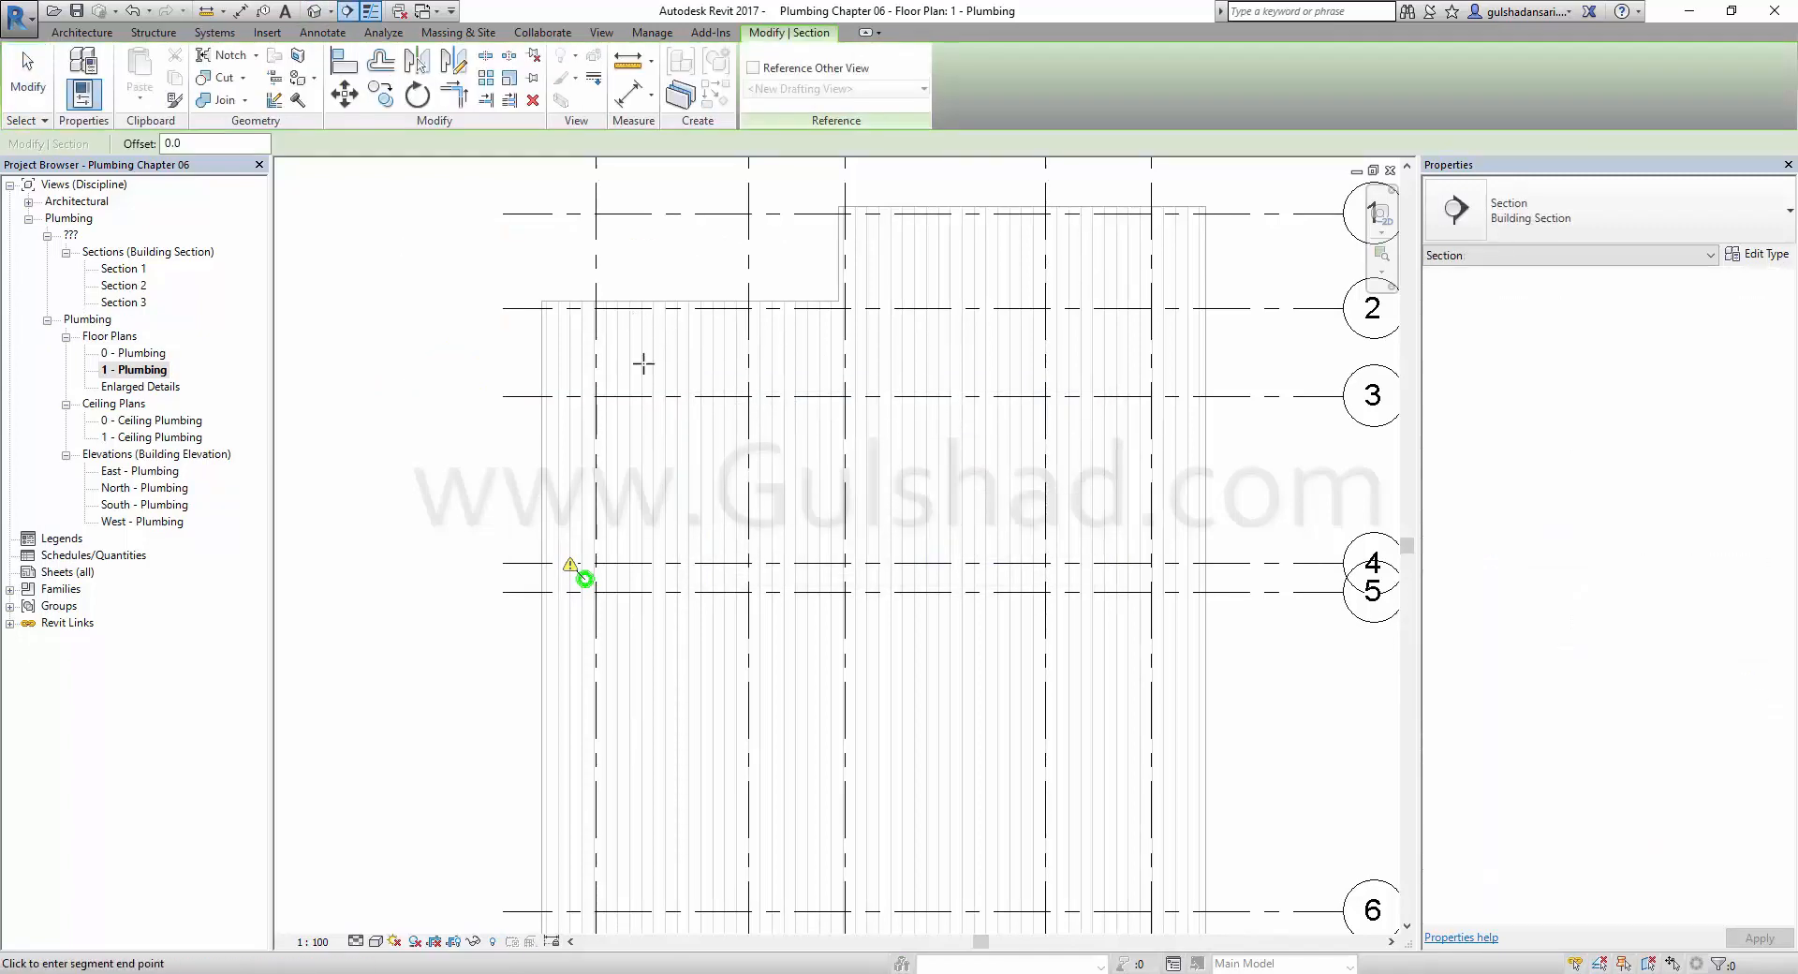
{"action": "left_click", "coordinate": [633, 323]}
{"action": "key", "text": "Escape"}
{"action": "left_click", "coordinate": [632, 690]}
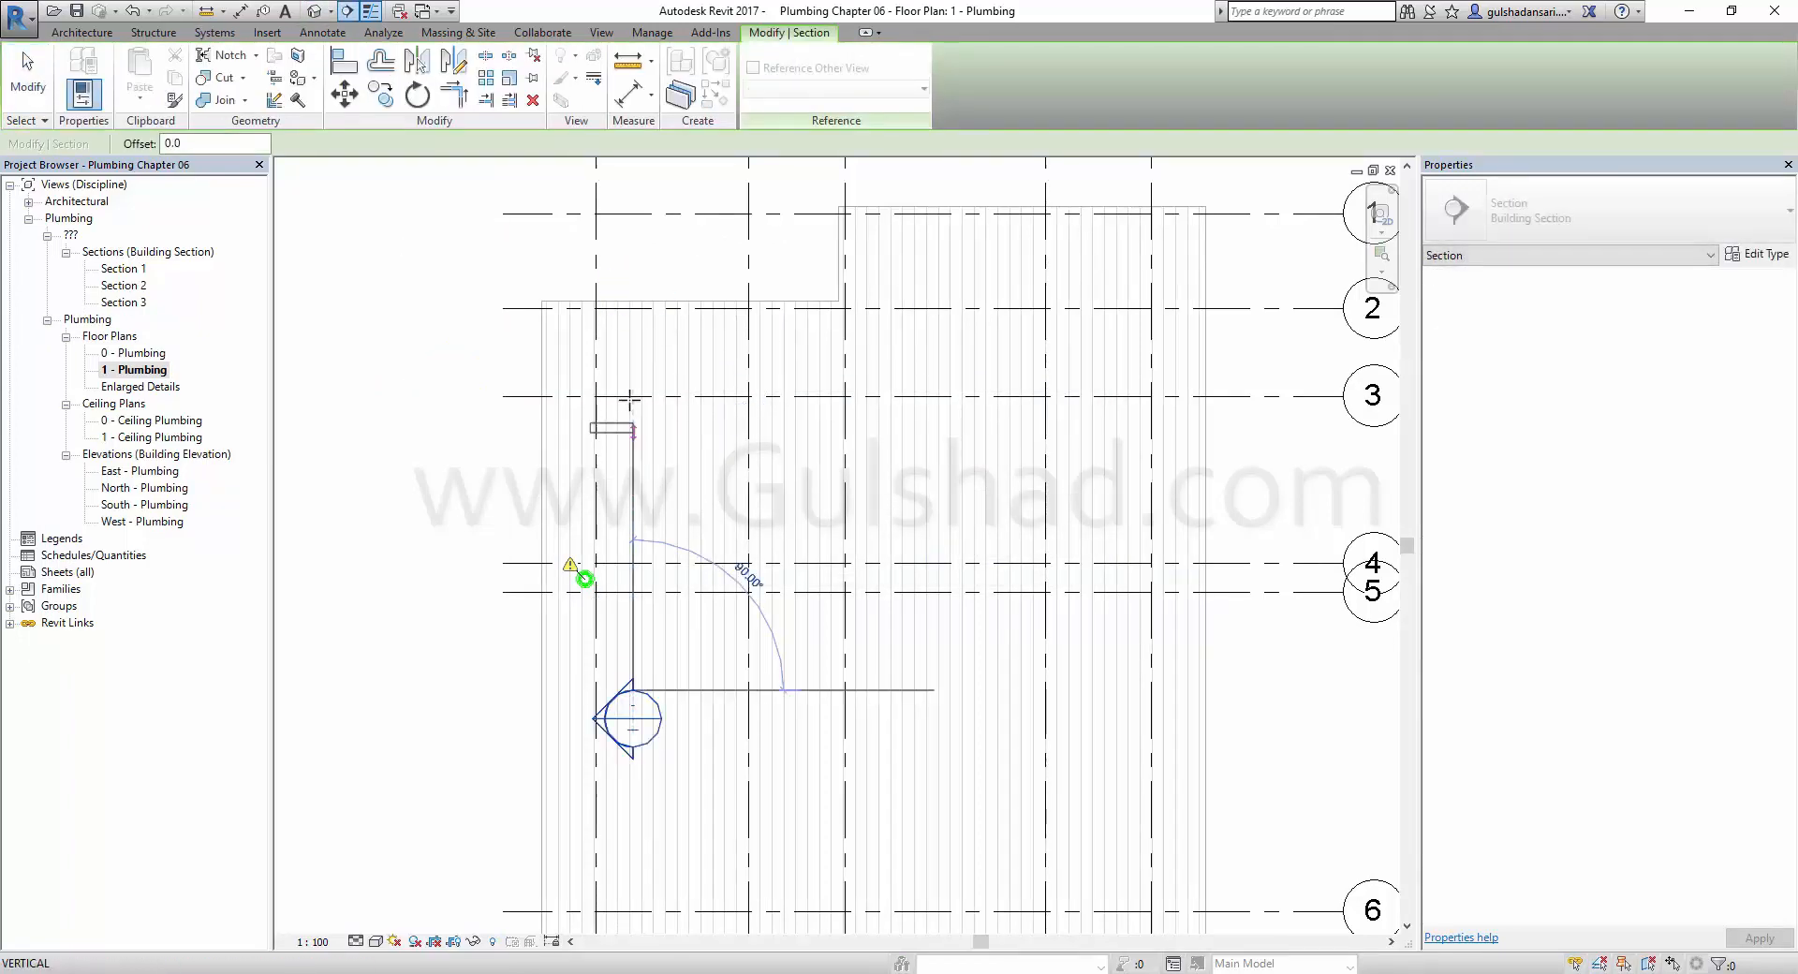
{"action": "left_click", "coordinate": [633, 274]}
{"action": "key", "text": "Escape"}
{"action": "key", "text": "Escape"}
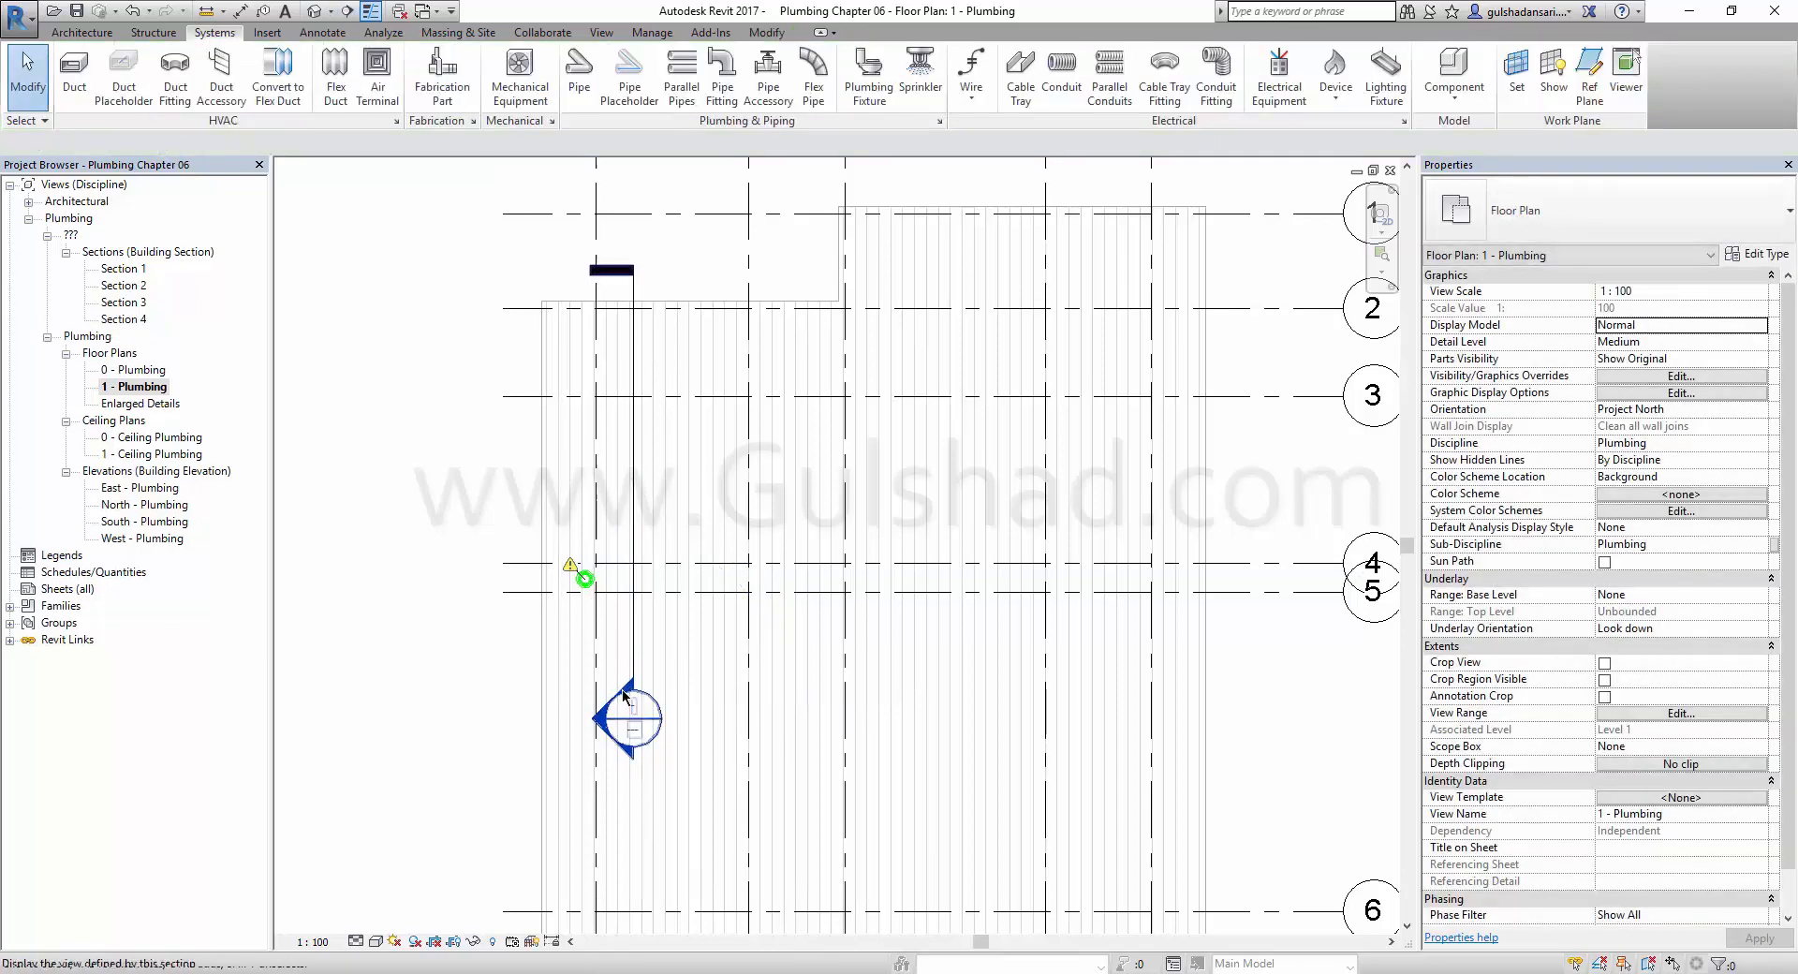
Extend the new section's far clip to about 2150 mm, past the roof edge, and open its view at the roof drain.
{"action": "left_click", "coordinate": [634, 656]}
{"action": "key", "text": "Escape"}
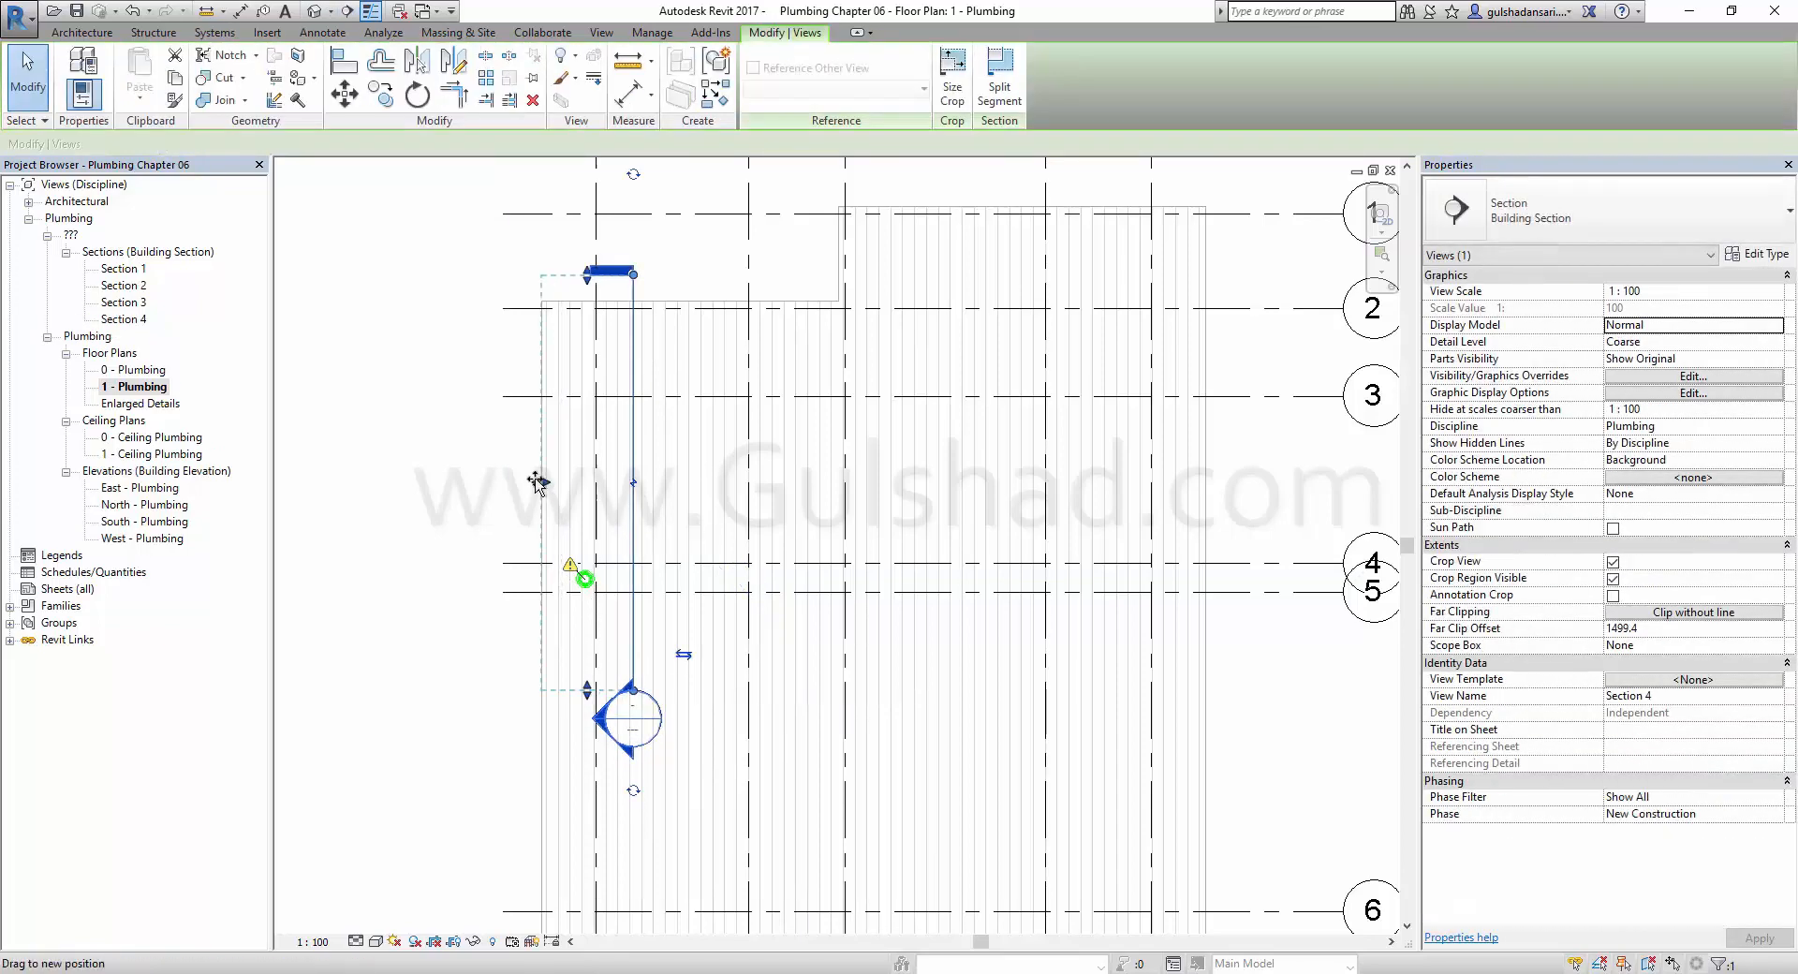
{"action": "double_click", "coordinate": [602, 723]}
{"action": "scroll", "coordinate": [682, 686], "scroll_direction": "up", "scroll_amount": 3}
{"action": "middle_click_drag", "start_coordinate": [622, 474], "coordinate": [749, 502]}
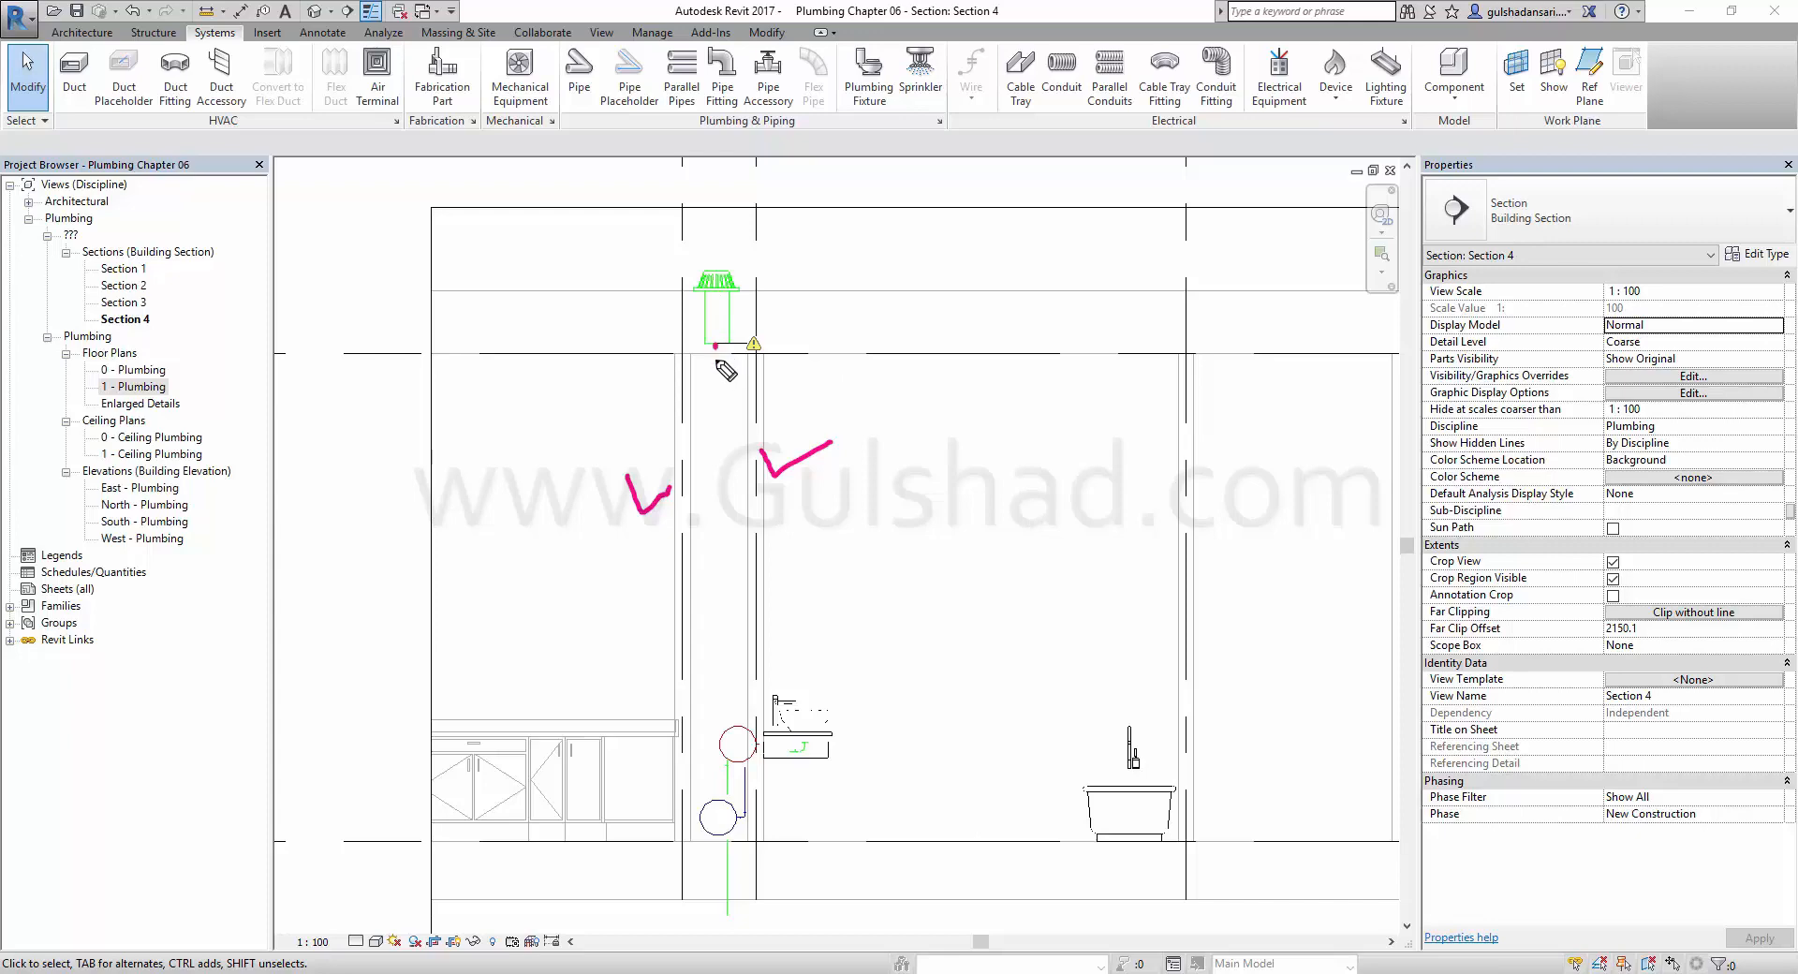
Draw a 150 mm plastic pipe from the roof drain's outlet straight down to an offset of about -2892 mm.
{"action": "key", "text": "Escape"}
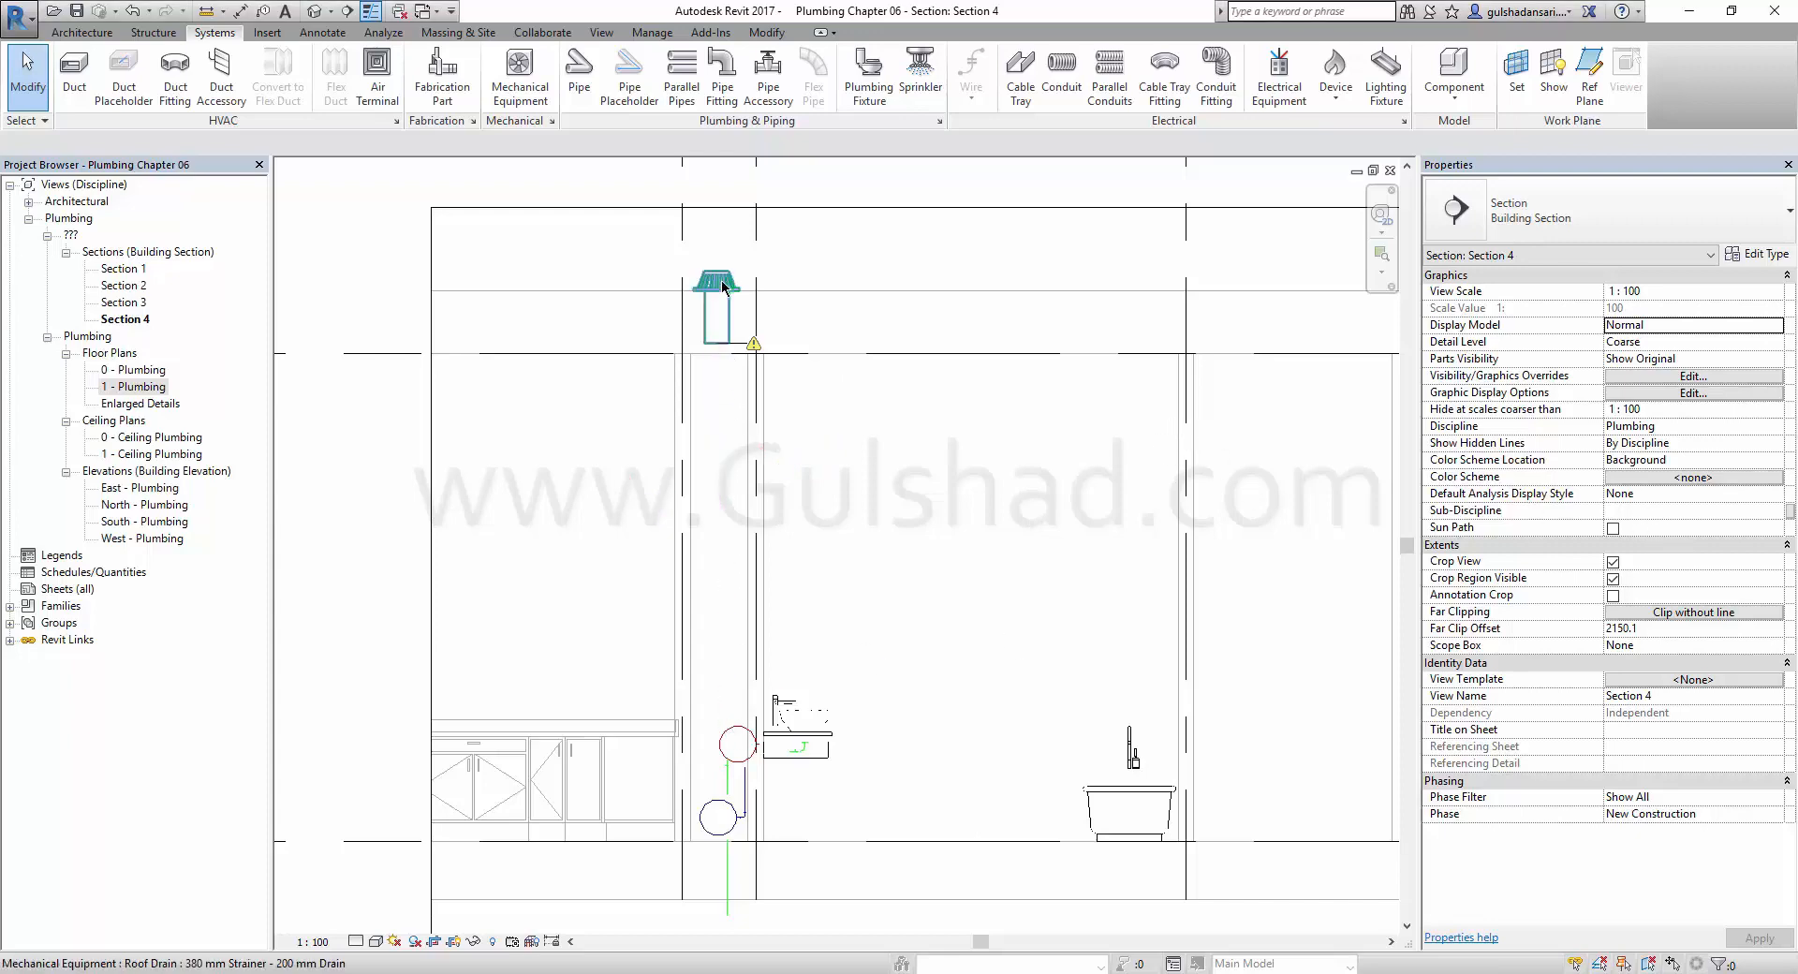
{"action": "left_click", "coordinate": [721, 286]}
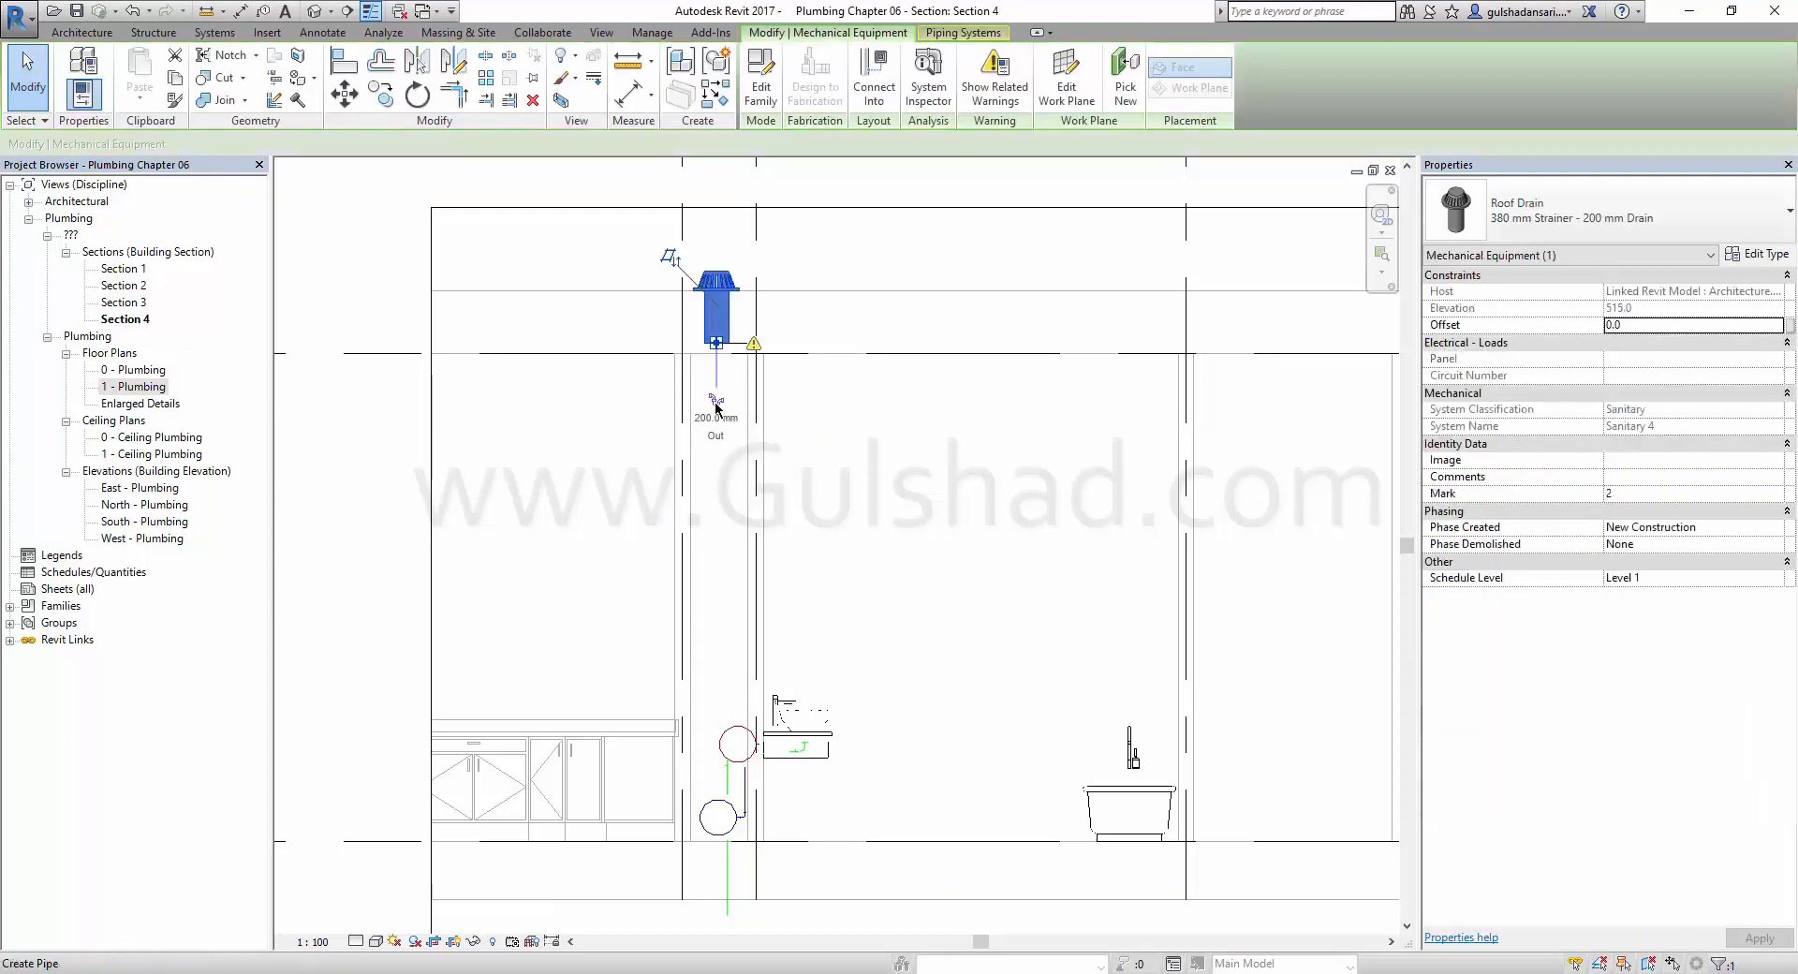
{"action": "left_click", "coordinate": [716, 404]}
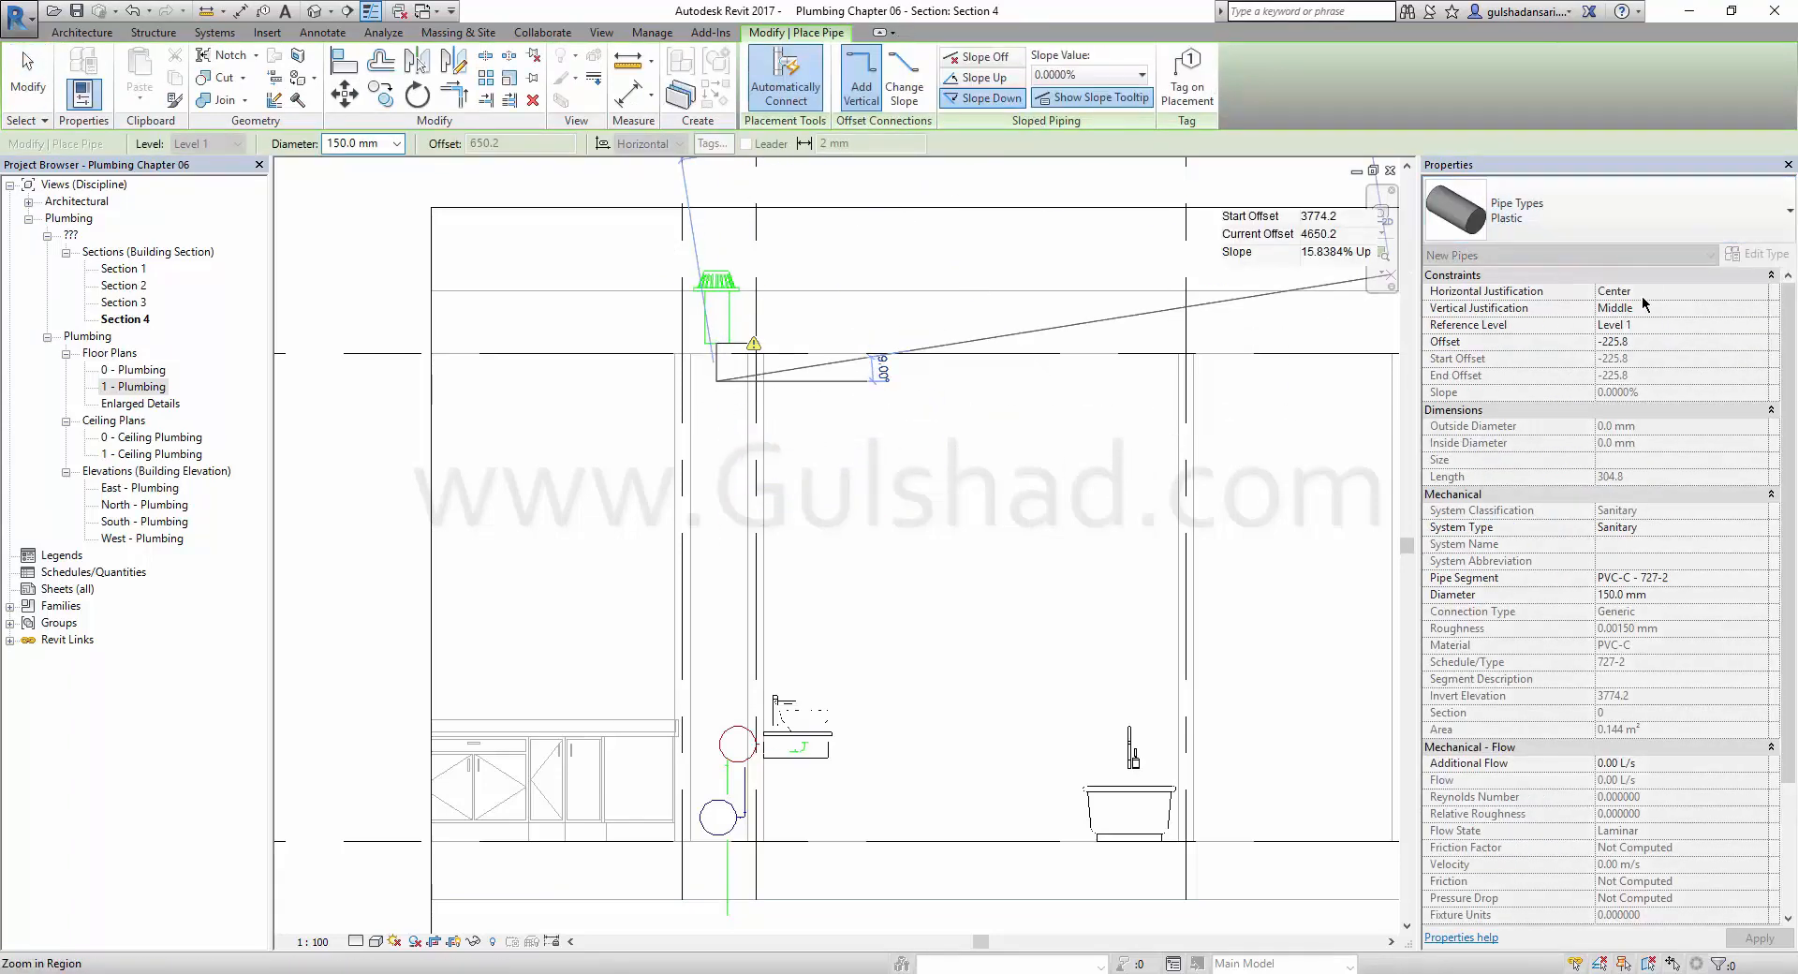
{"action": "left_click", "coordinate": [721, 705]}
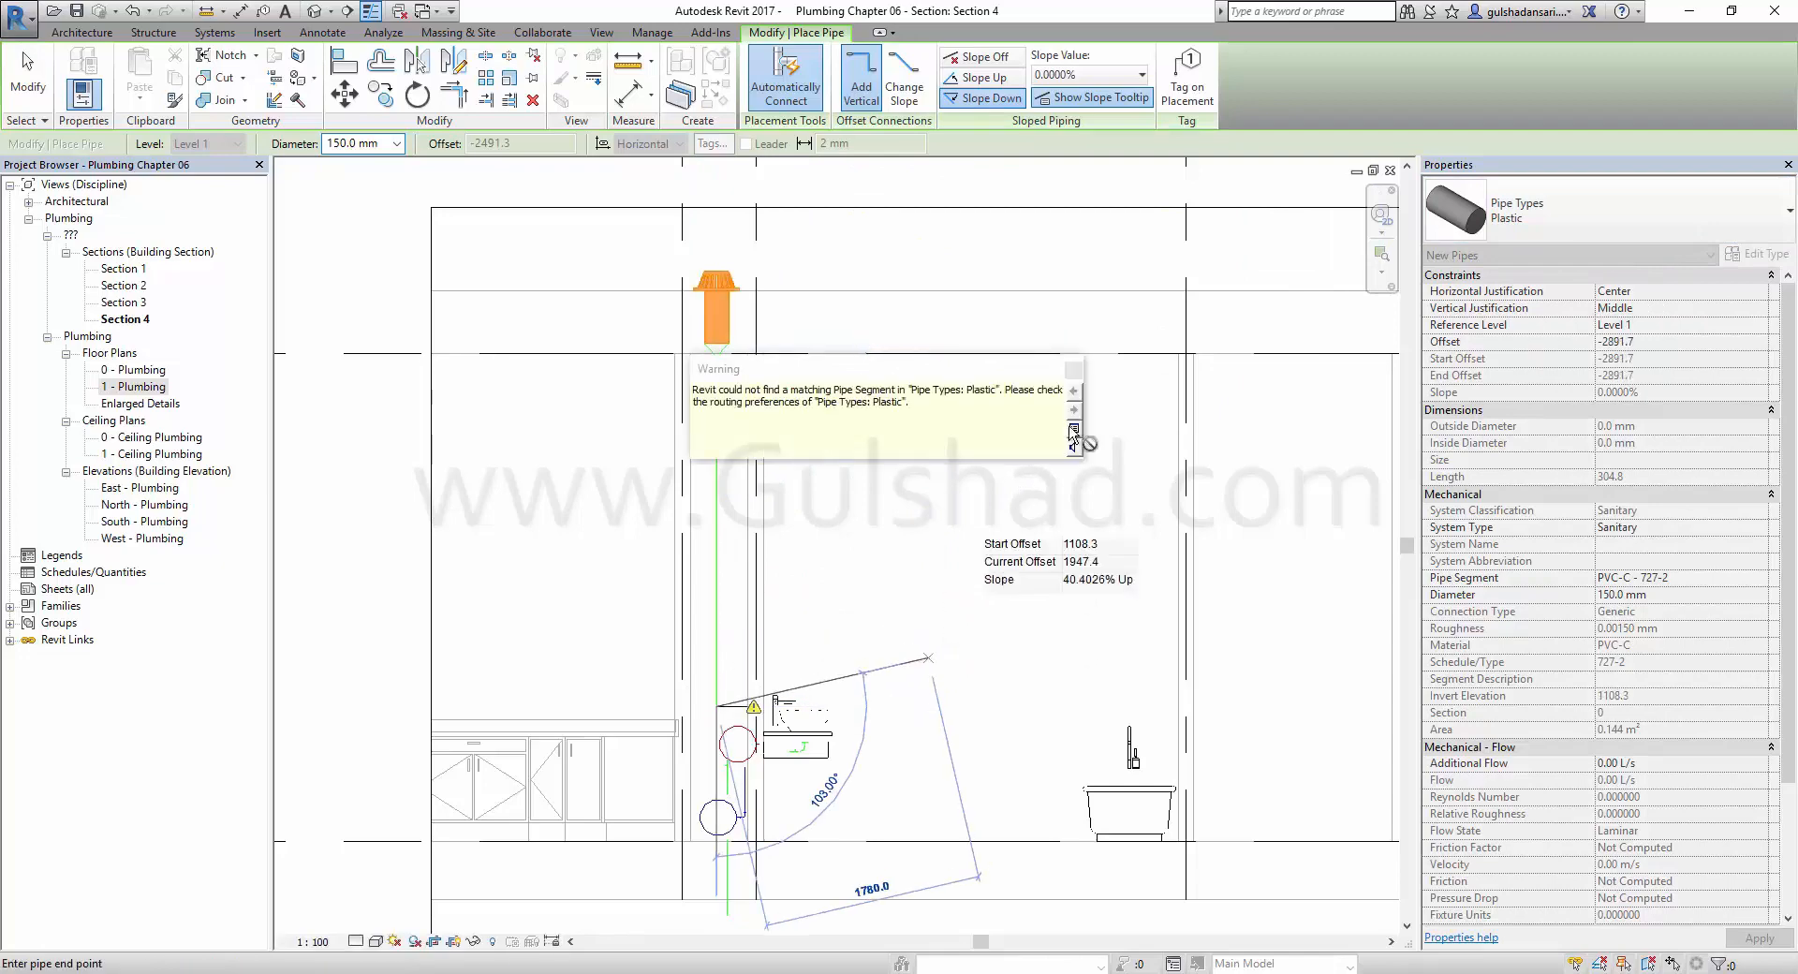
{"action": "key", "text": "Escape"}
{"action": "key", "text": "Escape"}
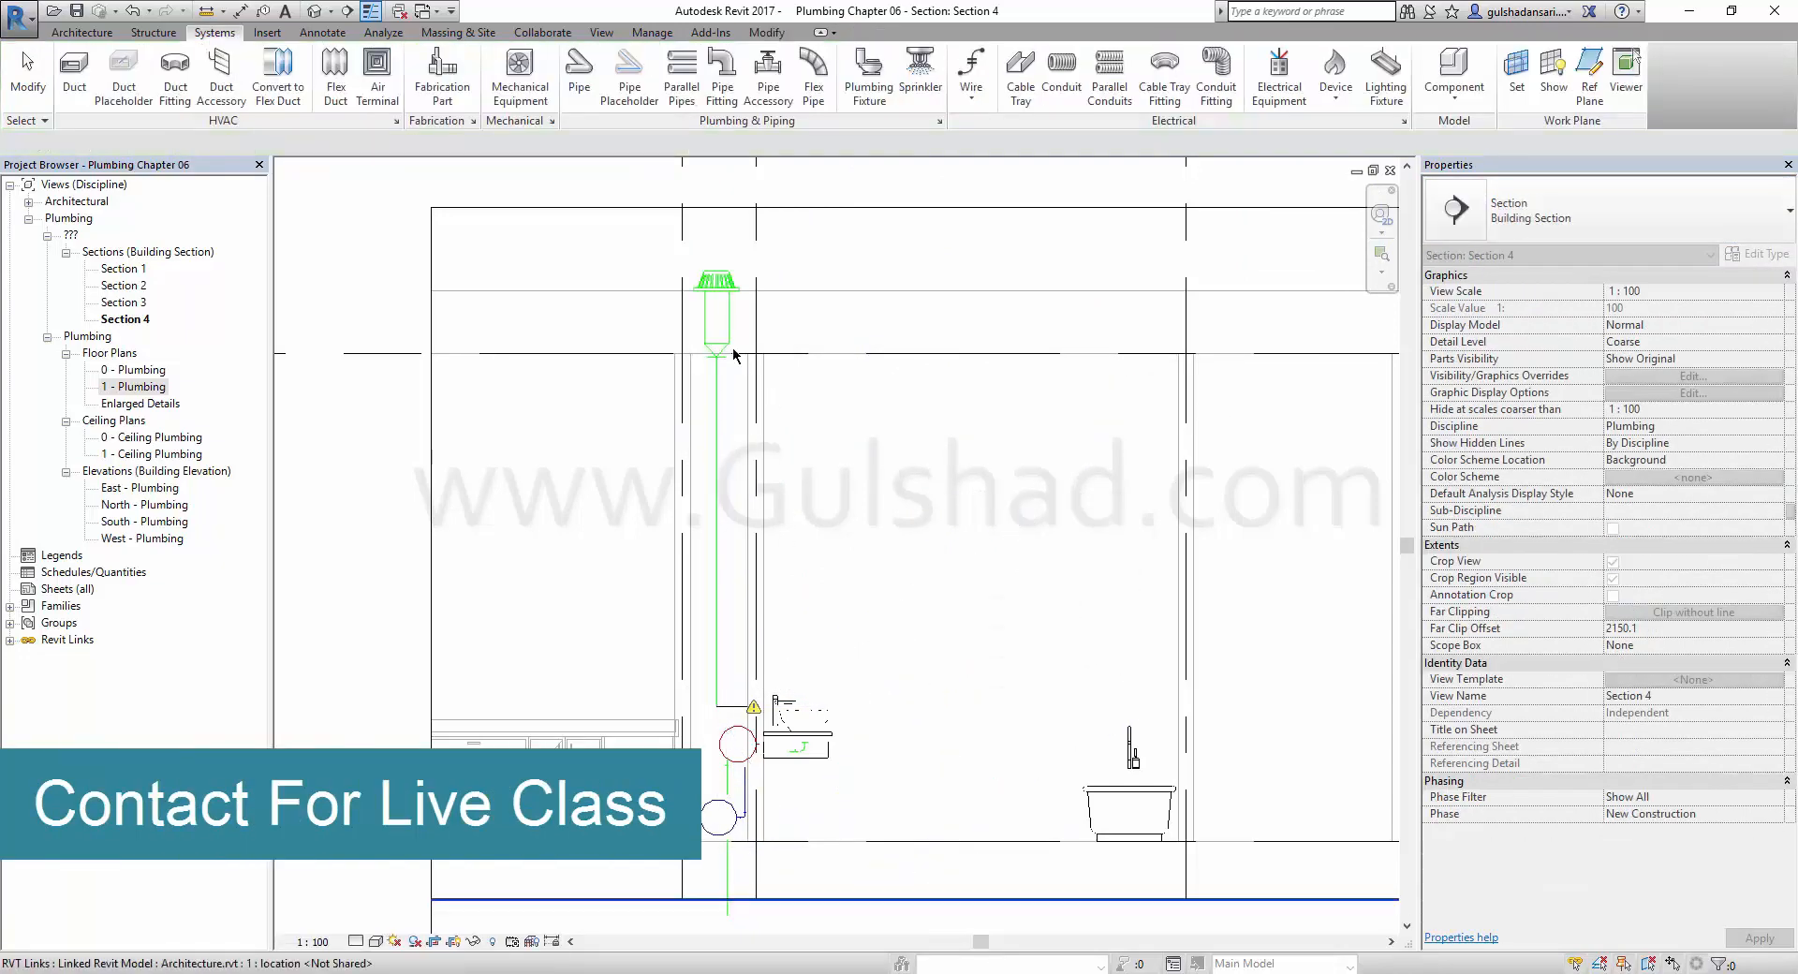
Close the section, open Section 1 from the Enlarged Details plan, and widen its crop region outwards past the roof overhang.
{"action": "left_click", "coordinate": [1390, 171]}
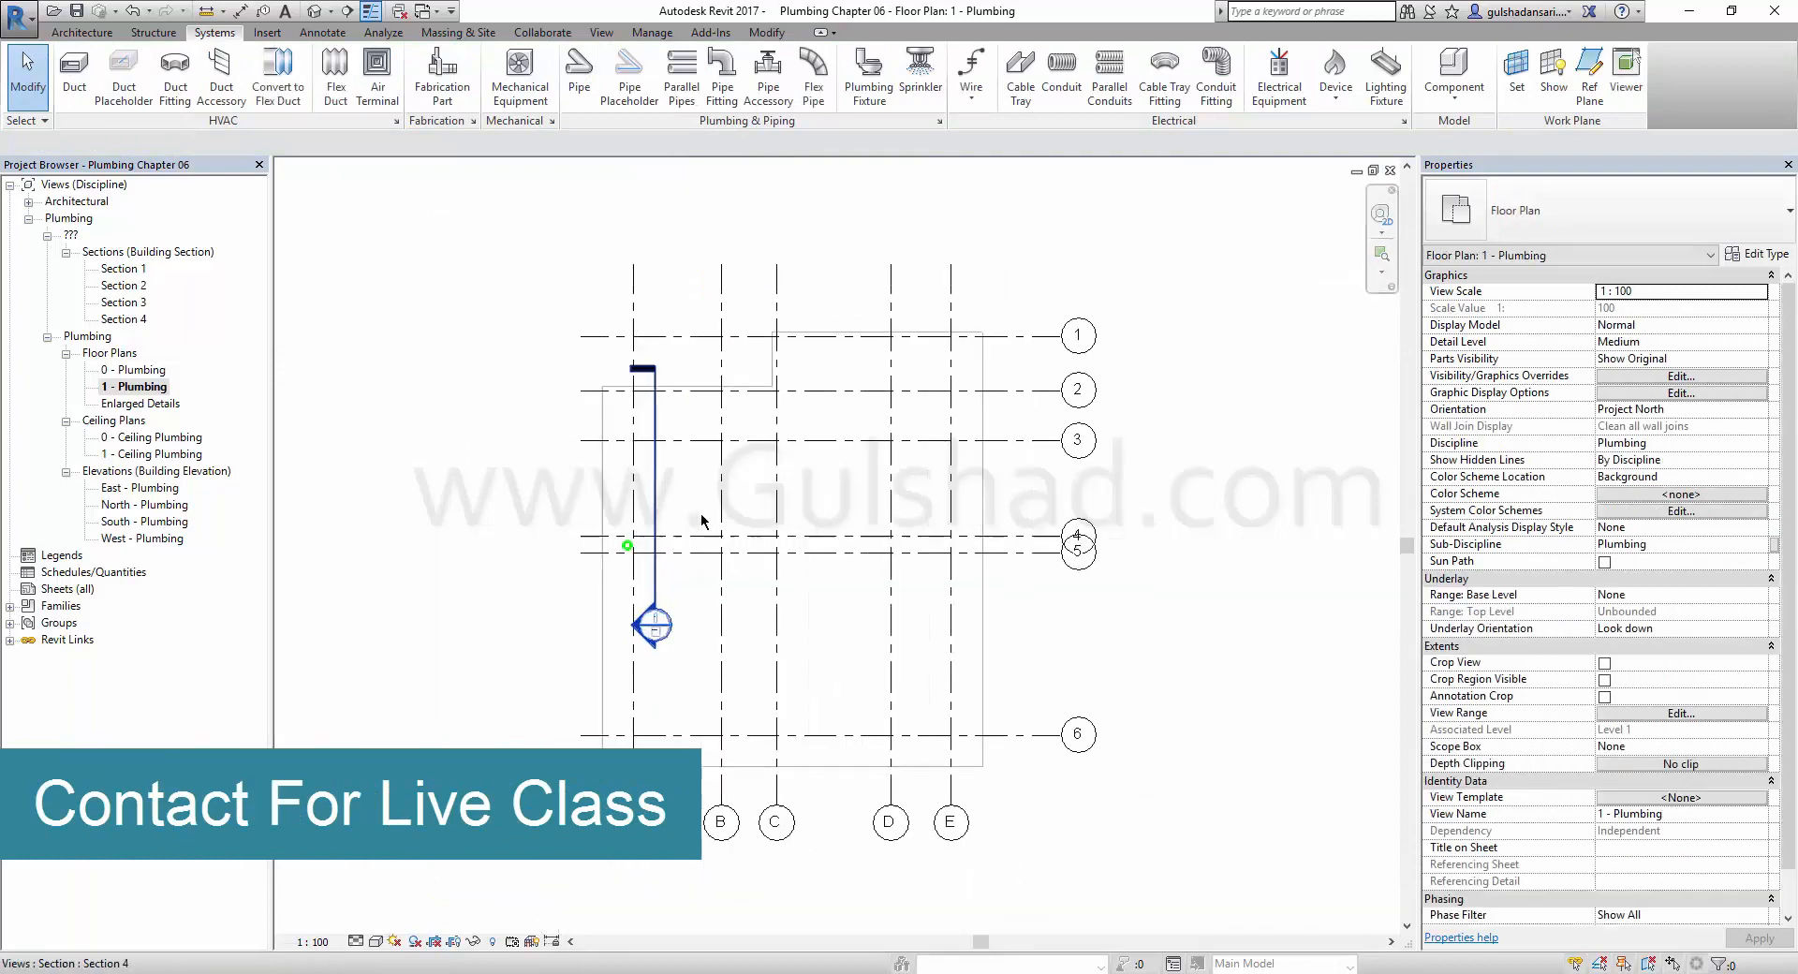
{"action": "double_click", "coordinate": [132, 404]}
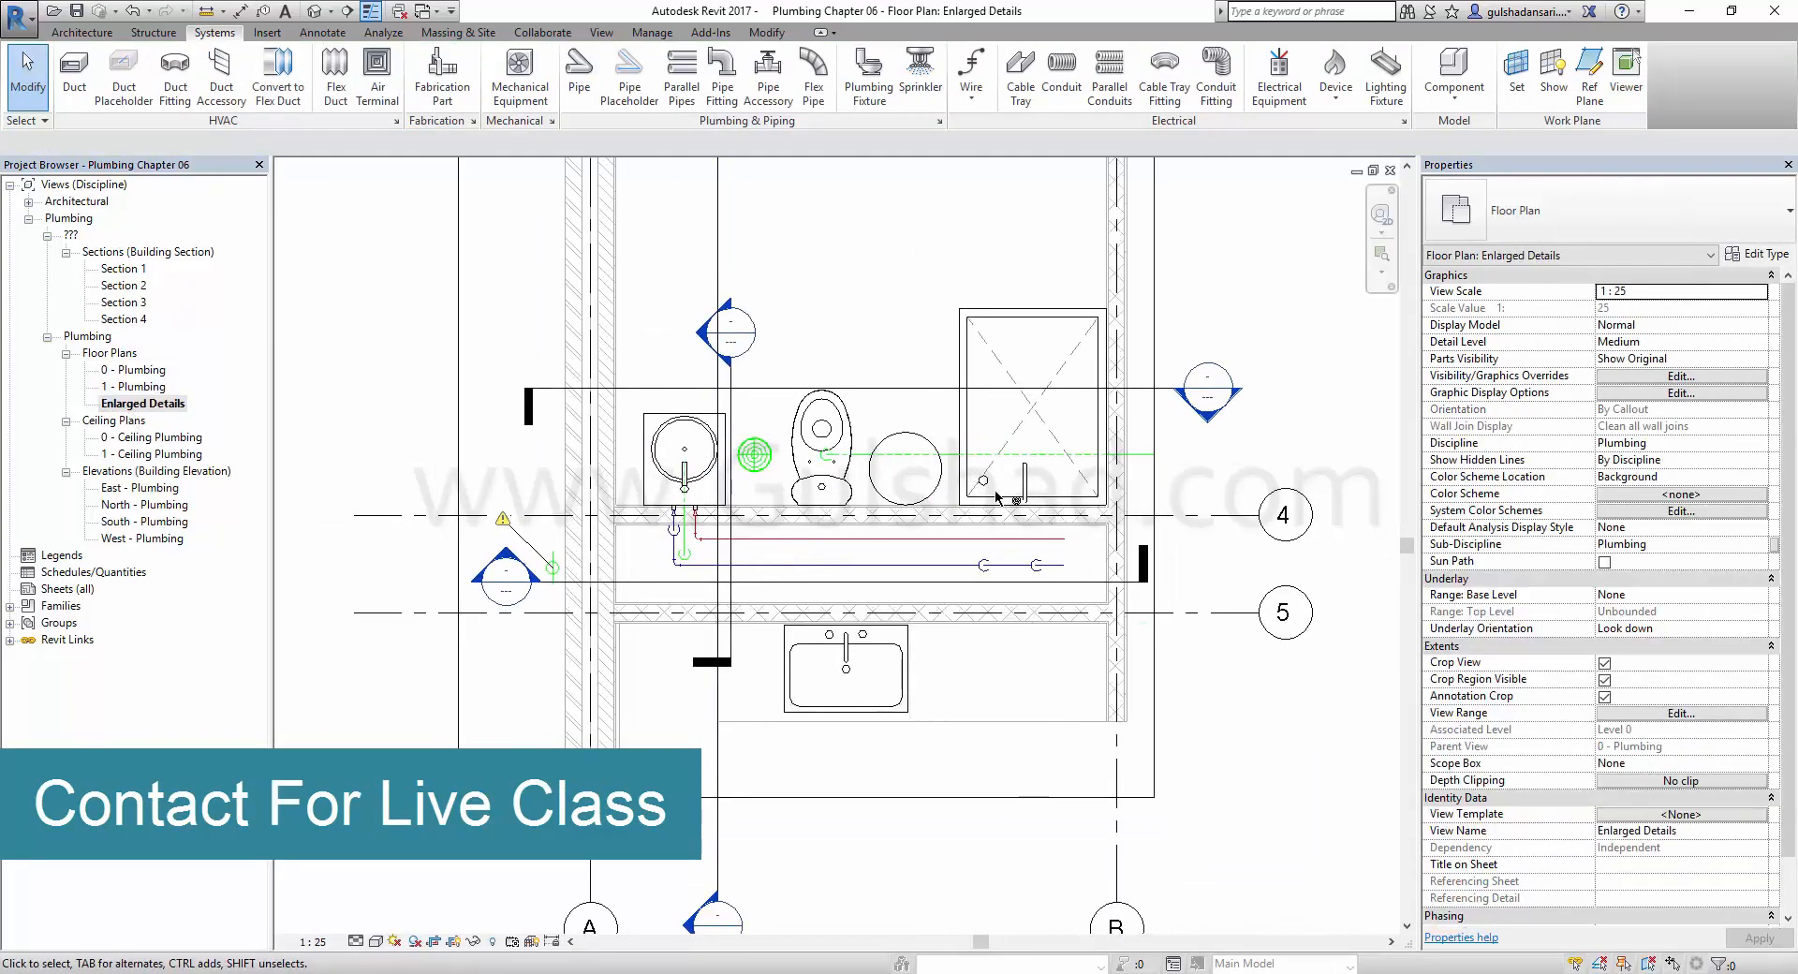
{"action": "left_click", "coordinate": [626, 584]}
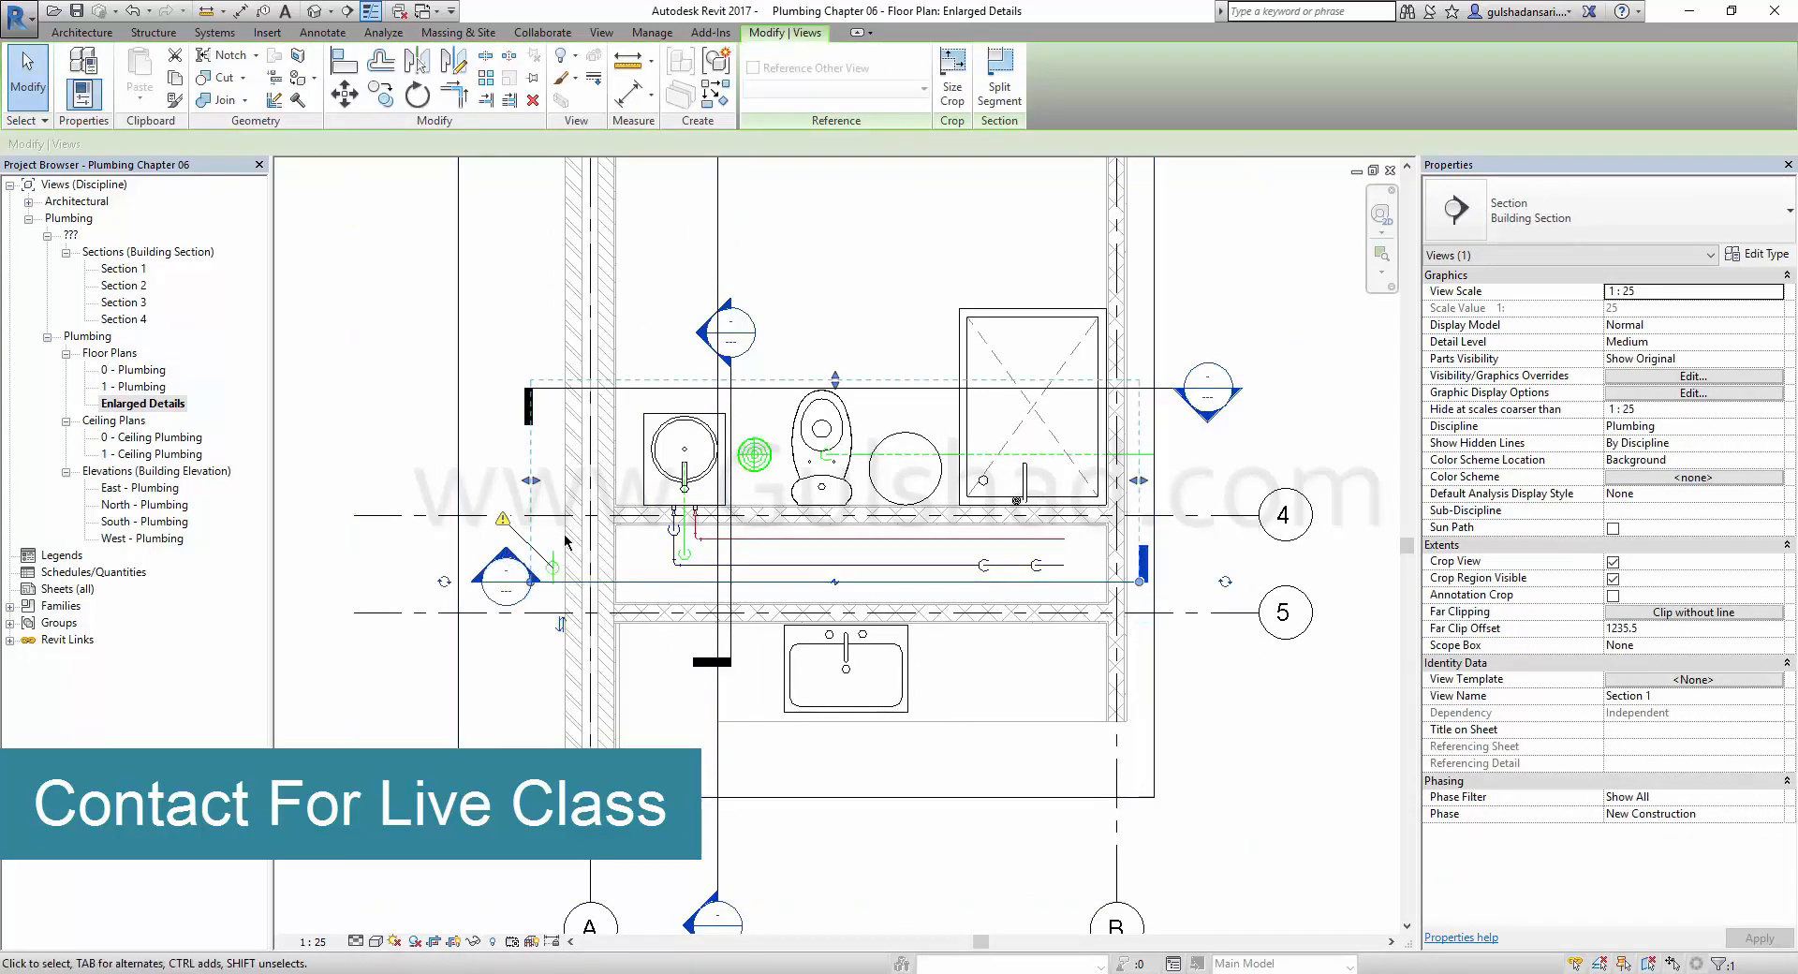
{"action": "double_click", "coordinate": [506, 573]}
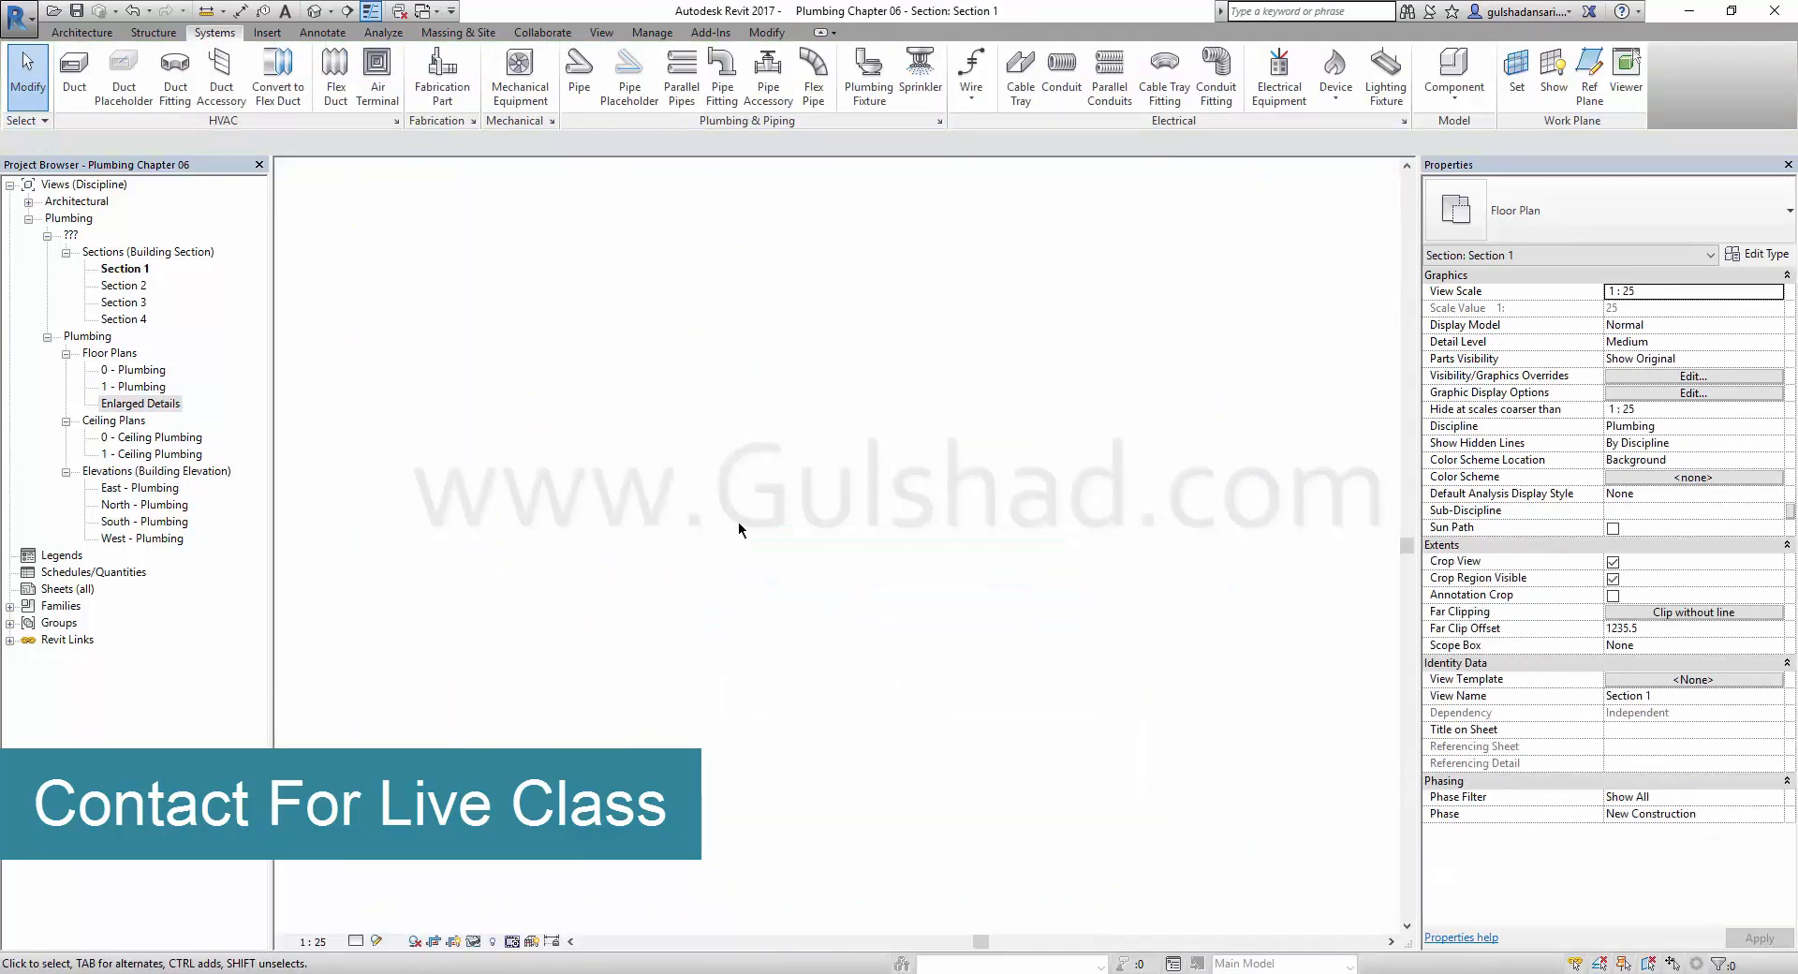
{"action": "scroll", "coordinate": [751, 399], "scroll_direction": "up", "scroll_amount": 4}
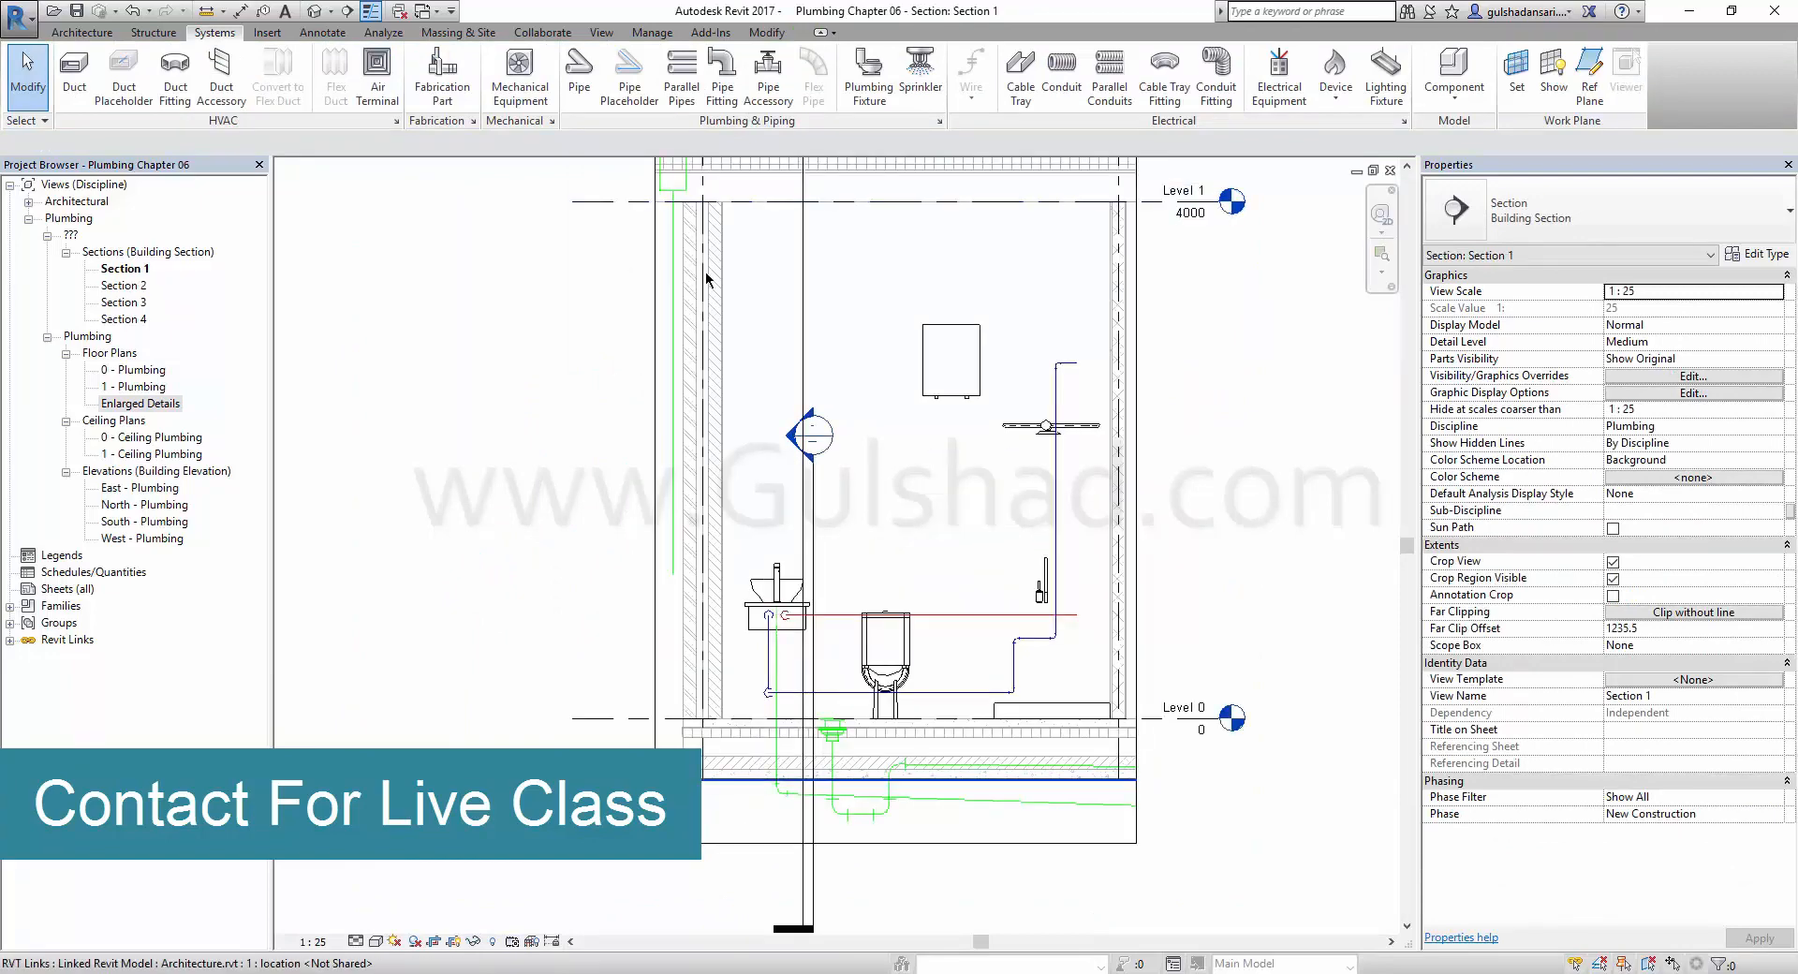
{"action": "middle_click_drag", "start_coordinate": [707, 278], "coordinate": [722, 335]}
{"action": "left_click", "coordinate": [552, 521]}
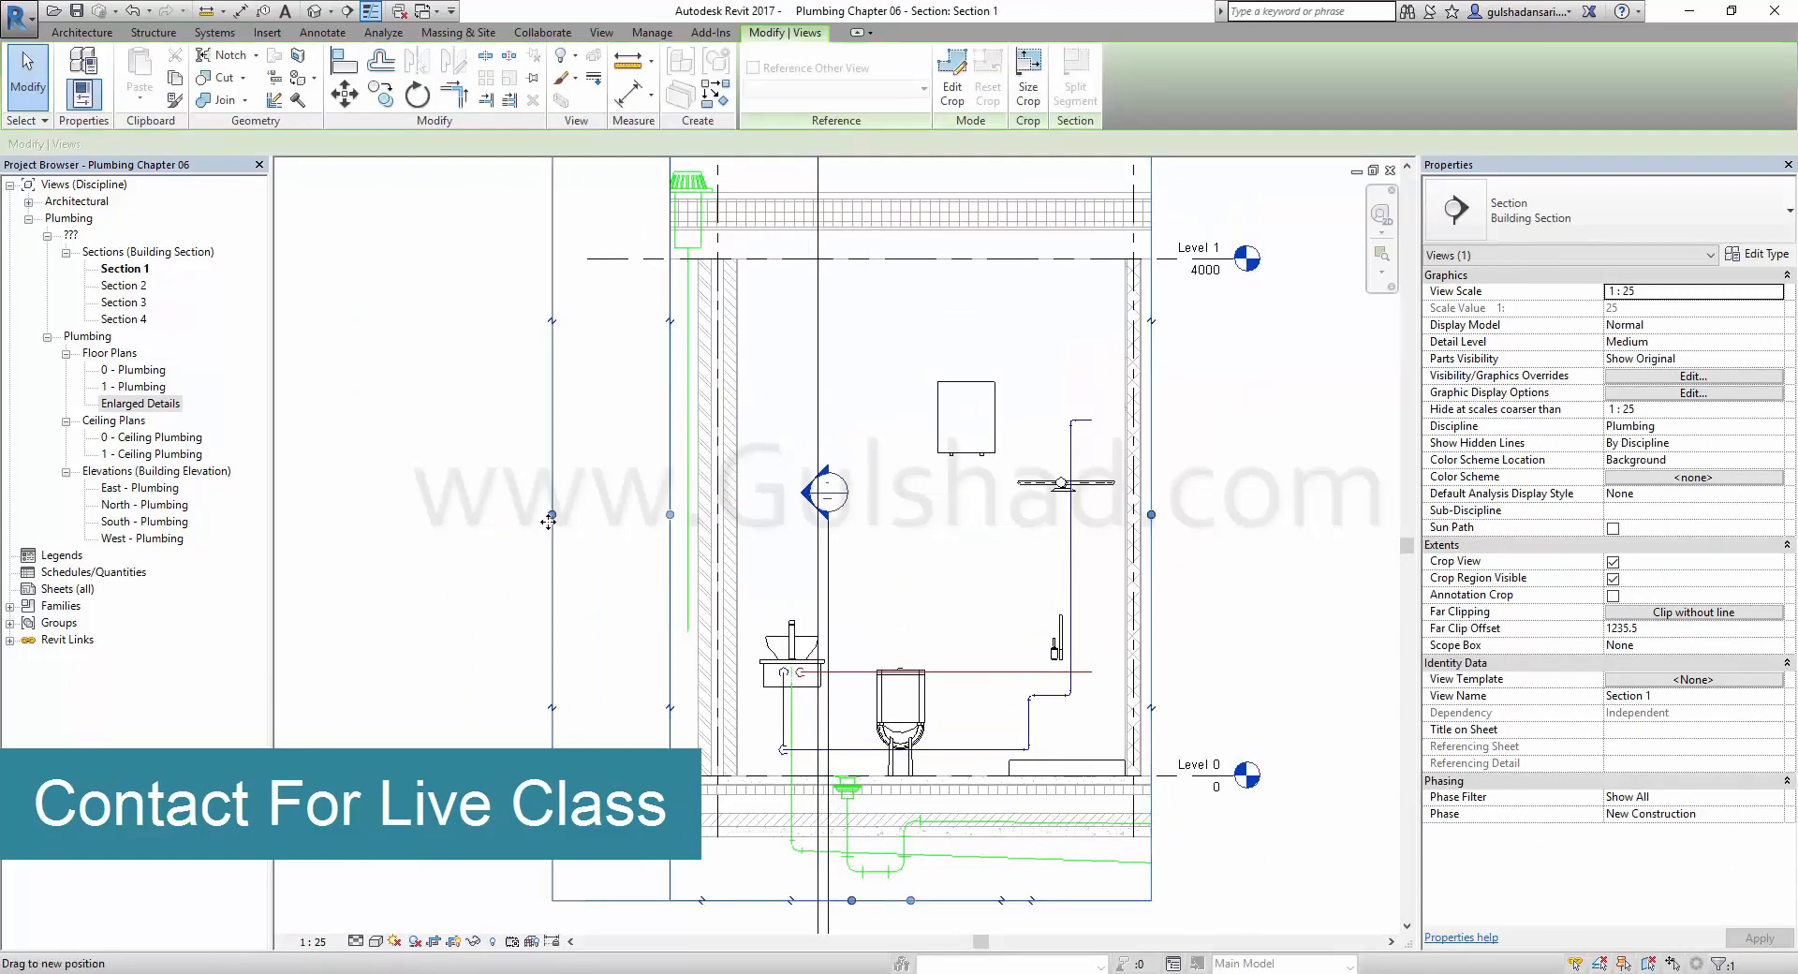
{"action": "left_click_drag", "start_coordinate": [548, 521], "coordinate": [550, 521]}
{"action": "left_click", "coordinate": [470, 498]}
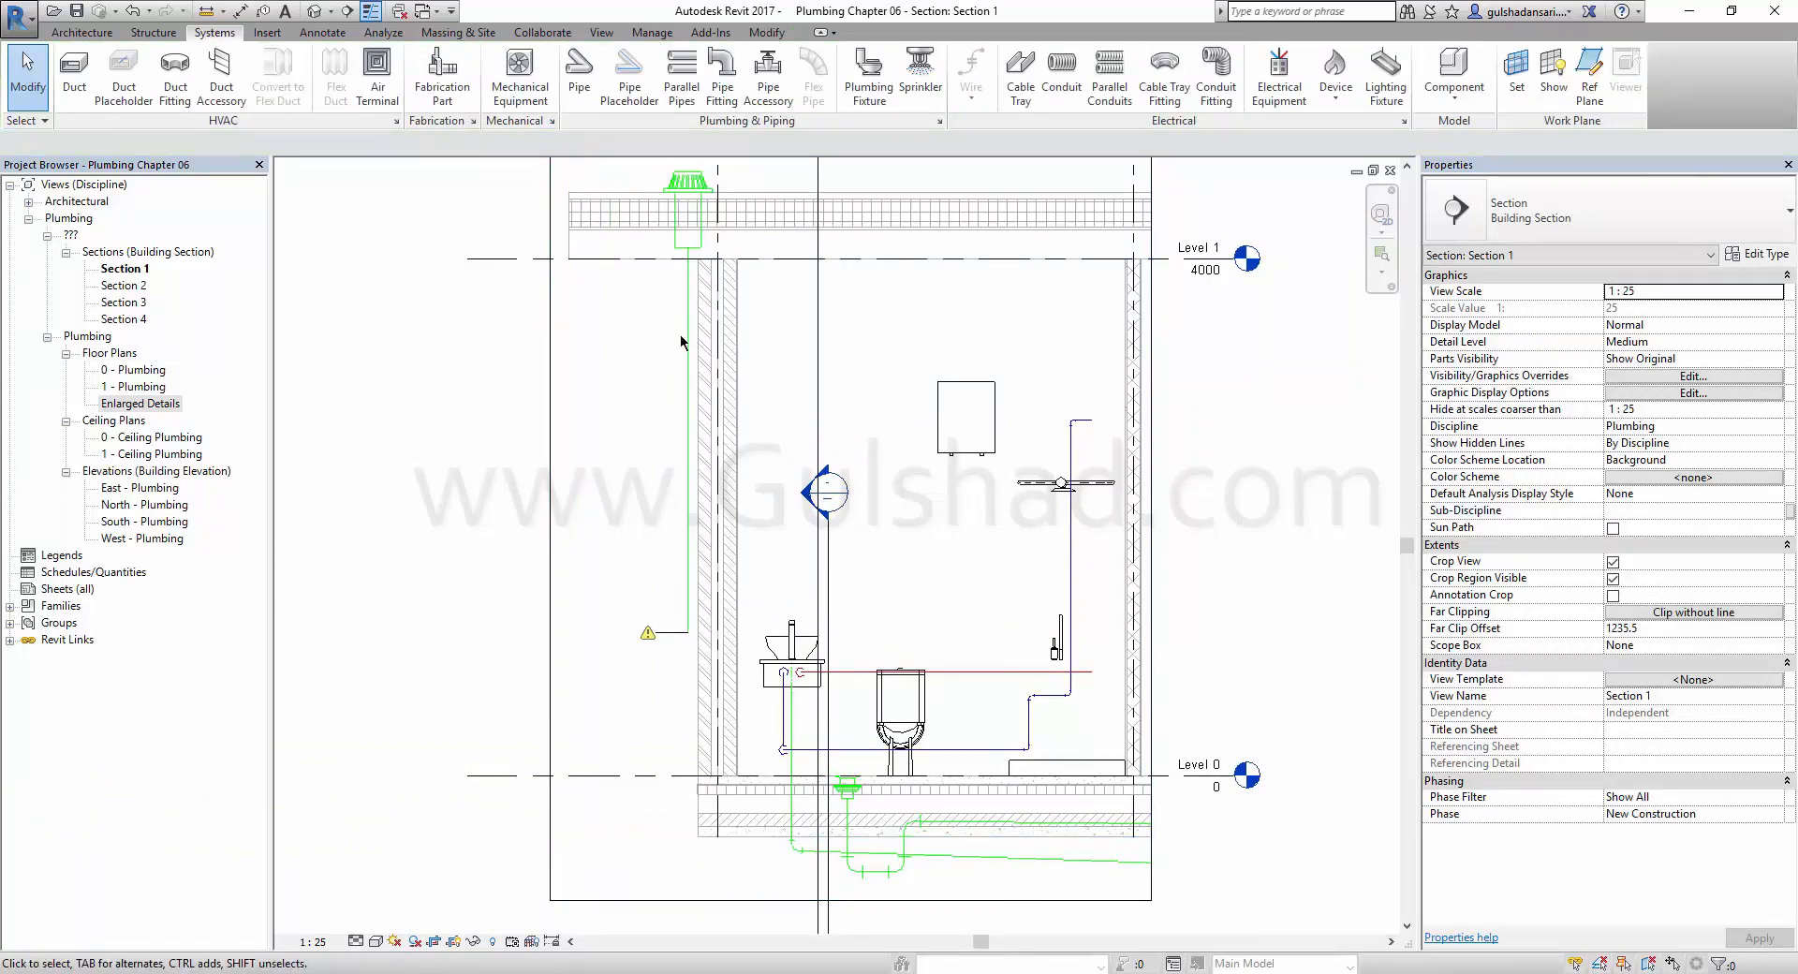
Nudge the roof drain with its downpipe horizontally through the outer wall into the pipe space behind the washbasin.
{"action": "left_click", "coordinate": [700, 208]}
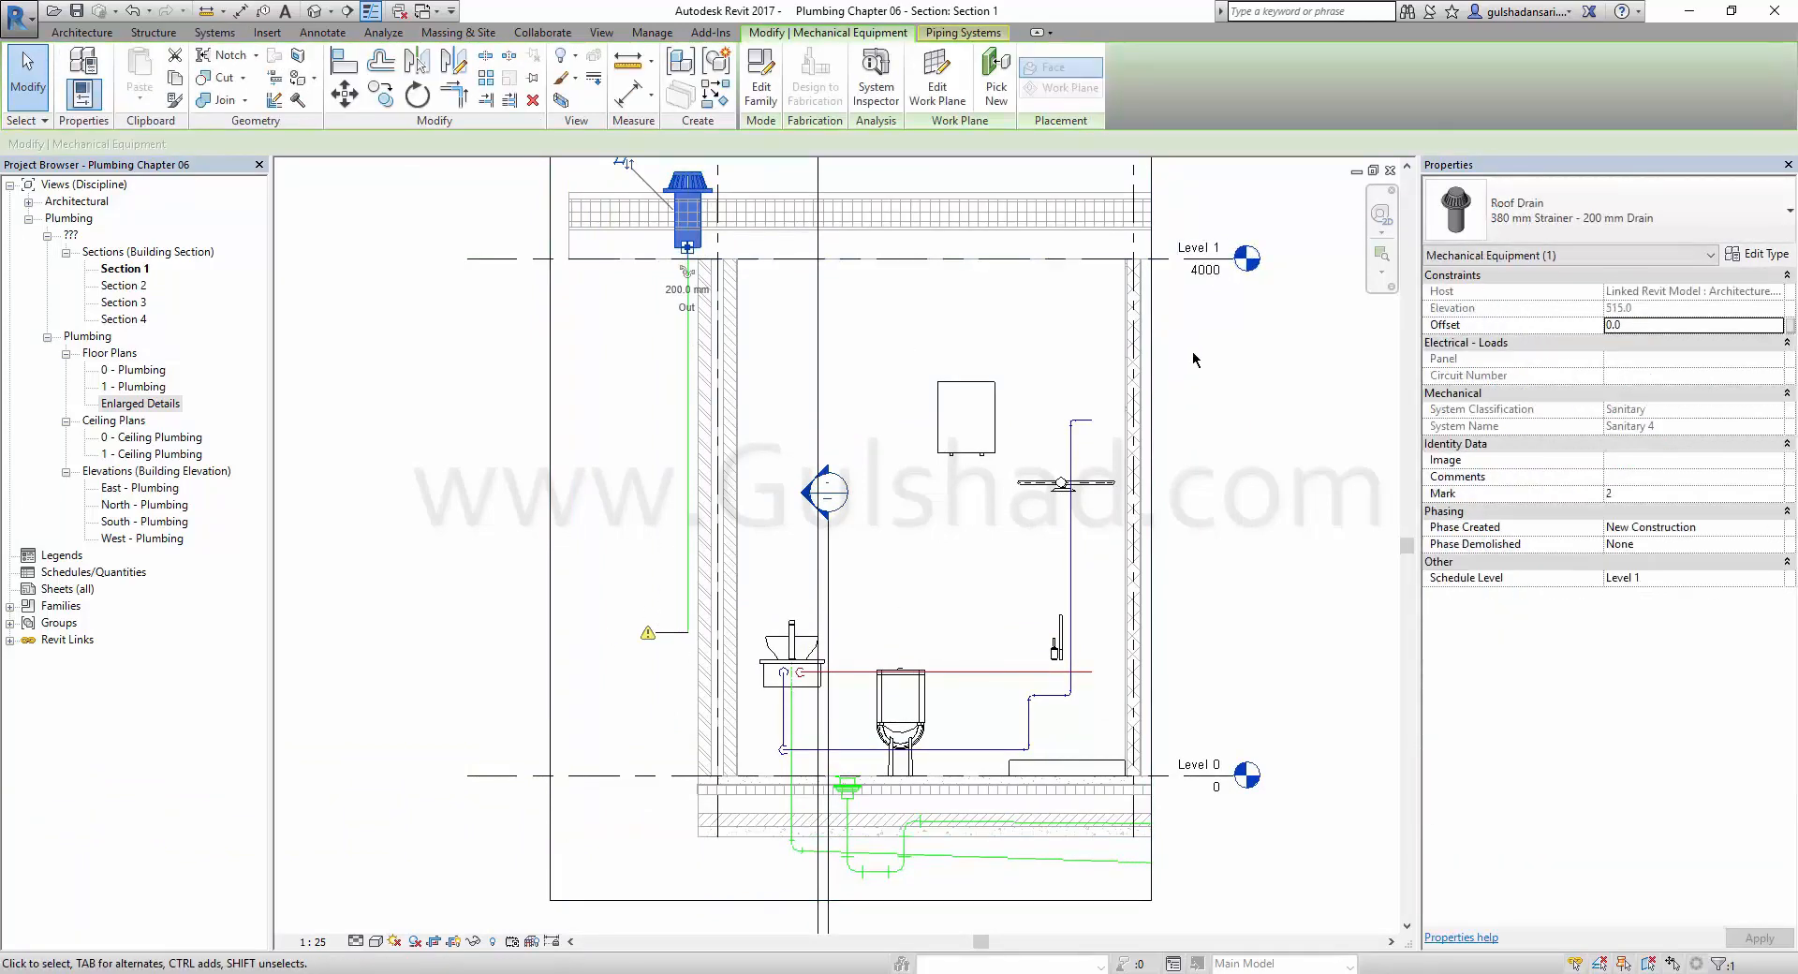
{"action": "key", "text": "Right"}
{"action": "key", "text": "Right"}
{"action": "key", "text": "Right"}
{"action": "key", "text": "Right"}
{"action": "key", "text": "Right"}
{"action": "key", "text": "Right"}
{"action": "key", "text": "Right"}
{"action": "key", "text": "Right"}
{"action": "key", "text": "Right"}
{"action": "key", "text": "Right"}
{"action": "key", "text": "Right"}
{"action": "key", "text": "Right"}
{"action": "key", "text": "Right"}
{"action": "key", "text": "Right"}
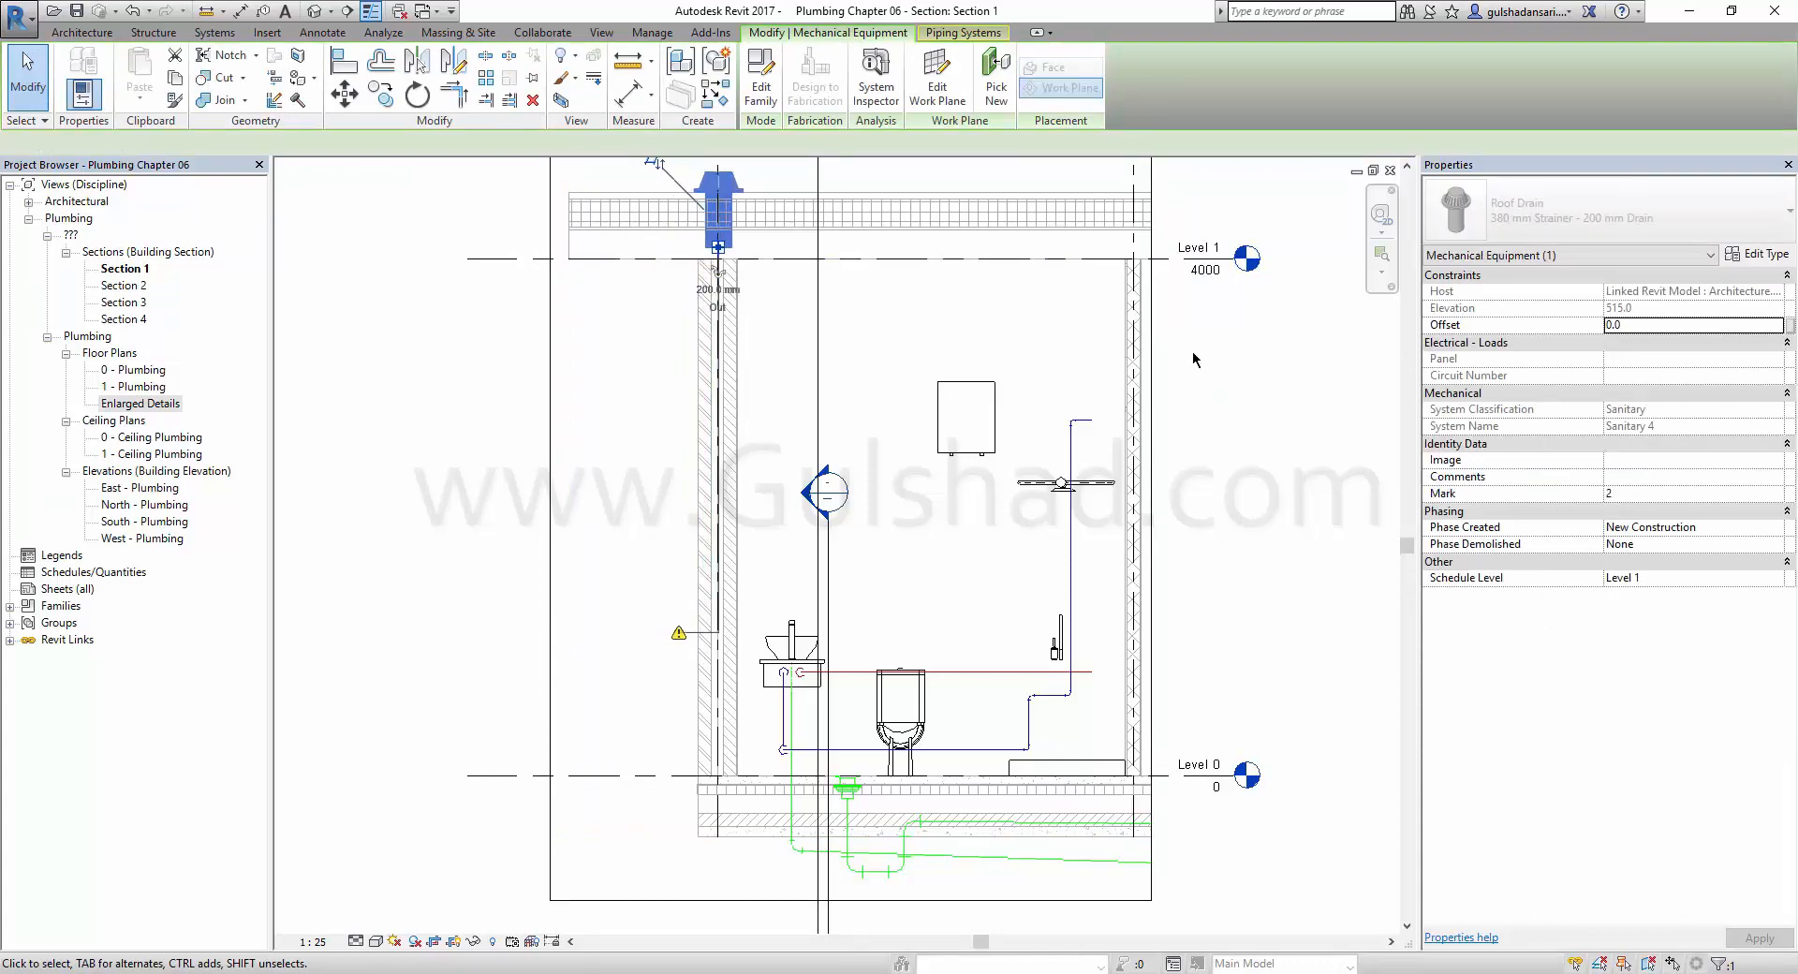
{"action": "key", "text": "Right"}
{"action": "key", "text": "Right"}
{"action": "key", "text": "Right"}
{"action": "key", "text": "Right"}
{"action": "key", "text": "Right"}
{"action": "key", "text": "Right"}
{"action": "key", "text": "Right"}
{"action": "key", "text": "Right"}
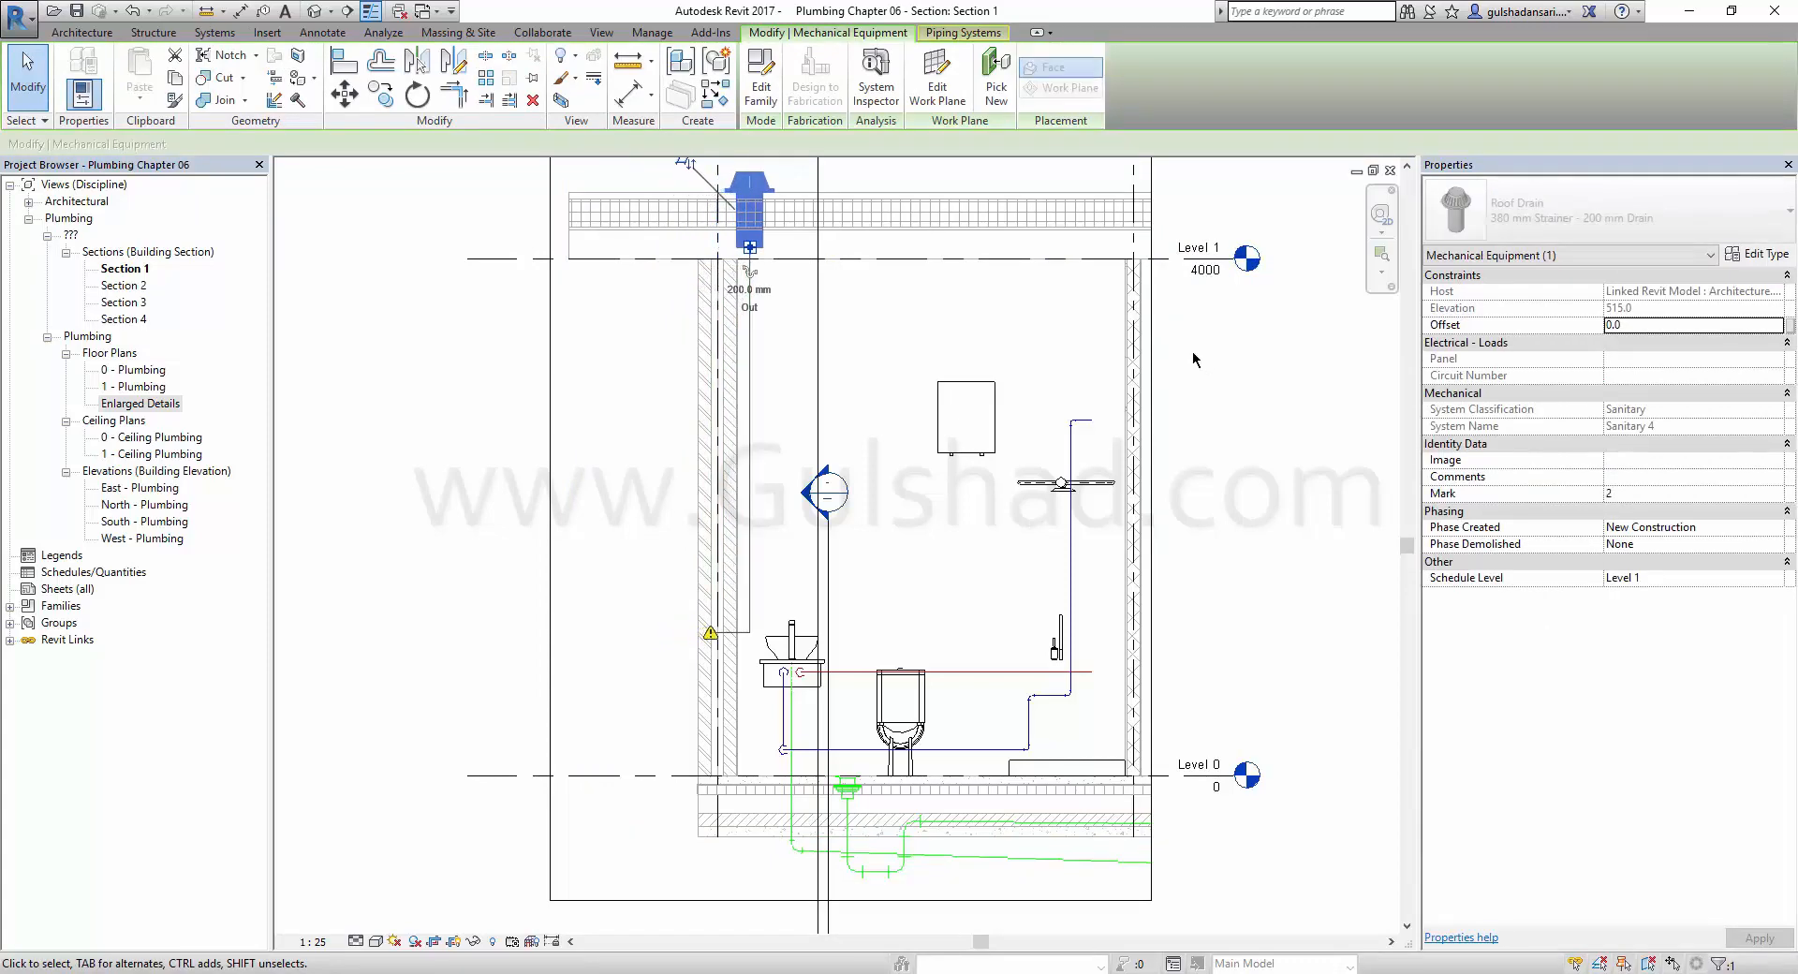
Nudge the roof drain slightly further into the pipe space and extend its downpipe down into the floor construction below Level 0.
{"action": "key", "text": "Left"}
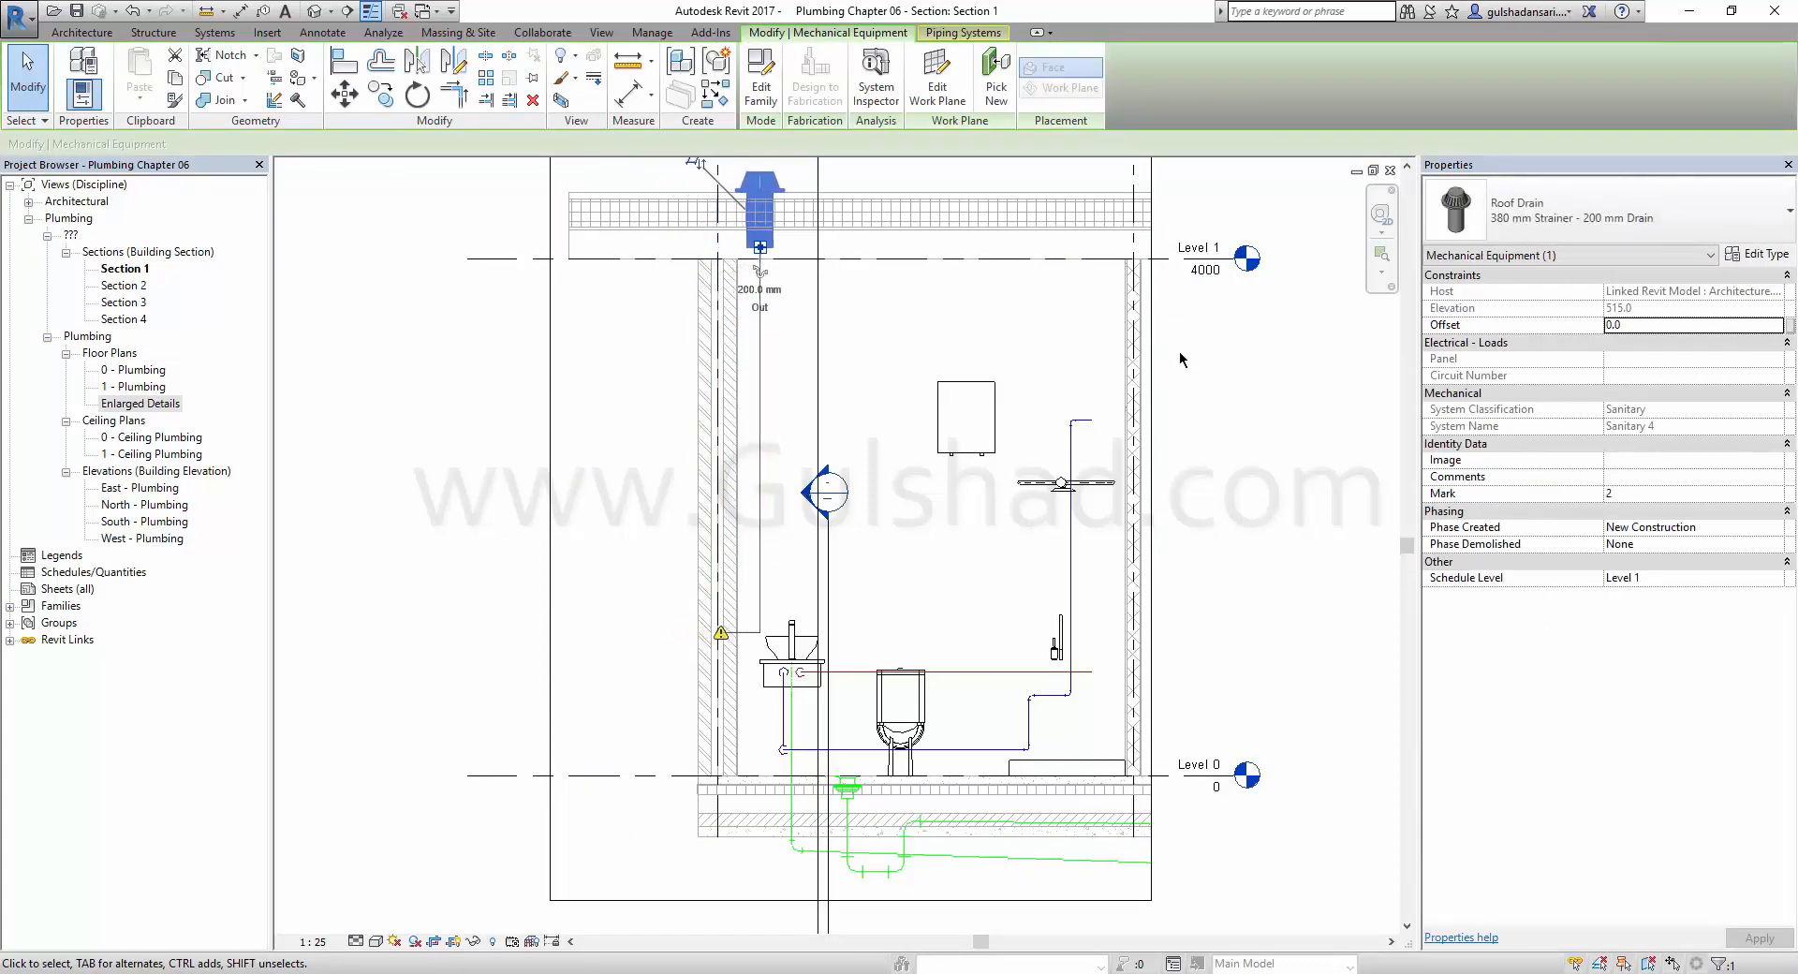
{"action": "left_click", "coordinate": [761, 613]}
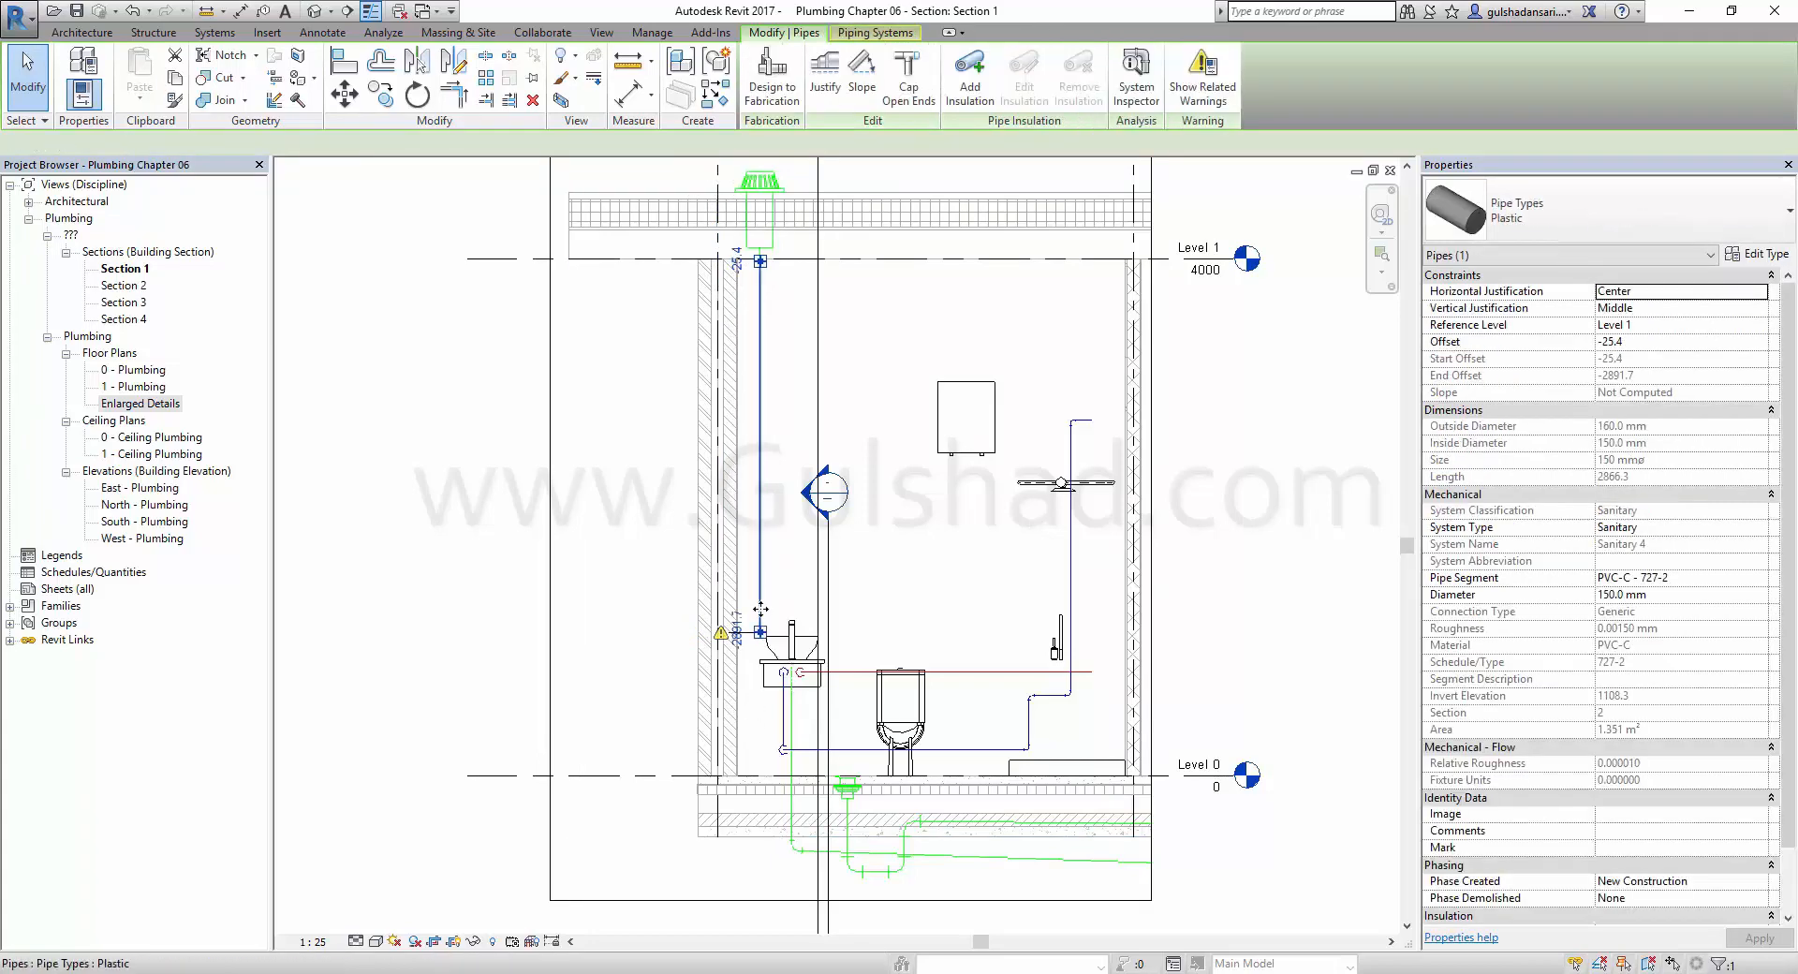
{"action": "left_click_drag", "start_coordinate": [760, 634], "coordinate": [759, 798]}
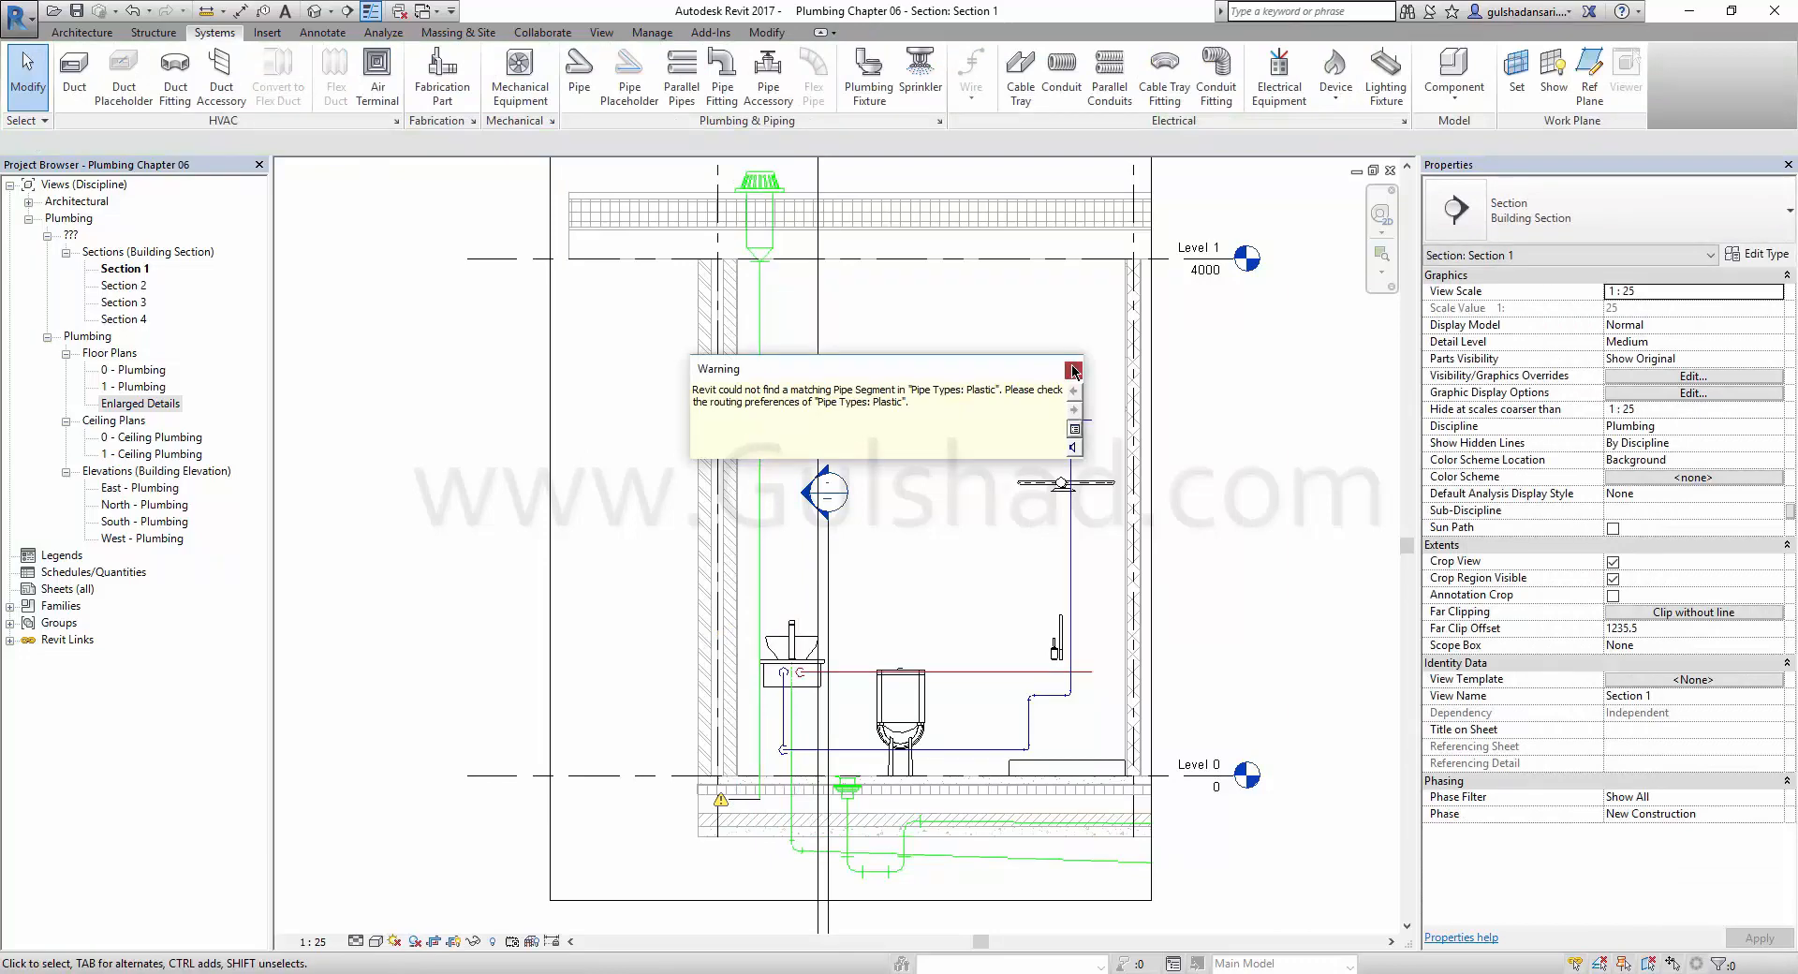
{"action": "left_click", "coordinate": [1074, 369]}
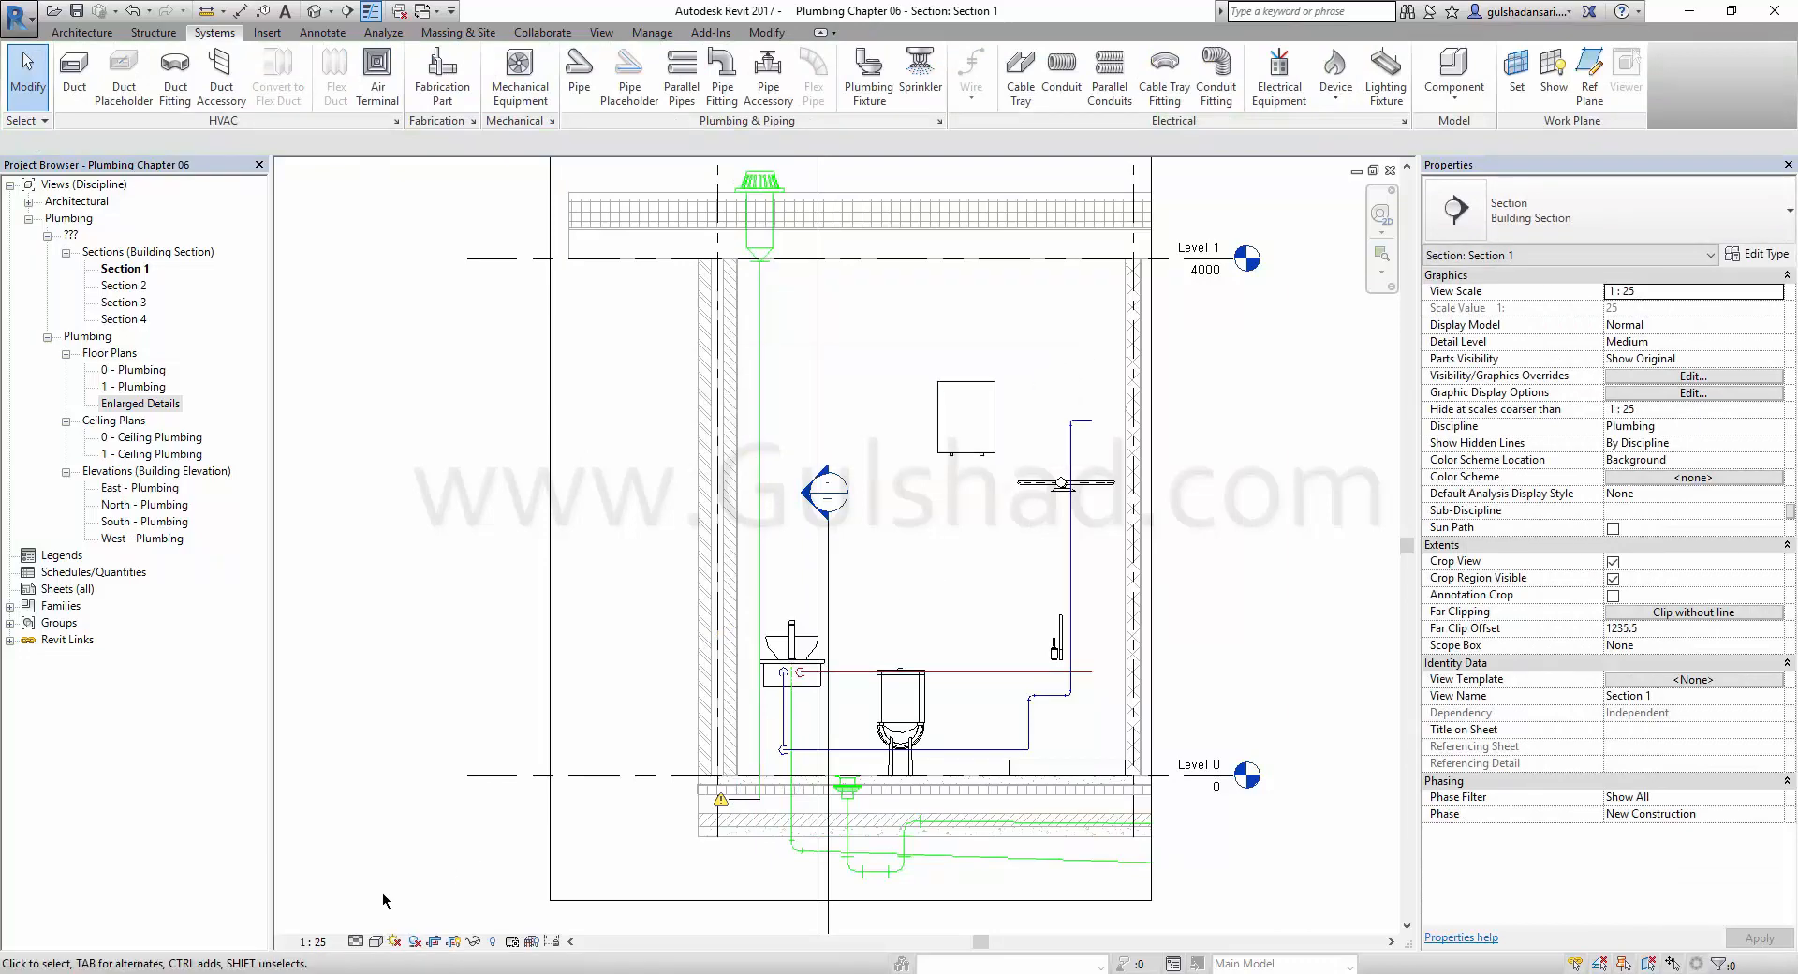
Set the detail level of Section 1 to Fine and inspect the pipes around the floor.
{"action": "left_click", "coordinate": [356, 941]}
{"action": "left_click", "coordinate": [384, 920]}
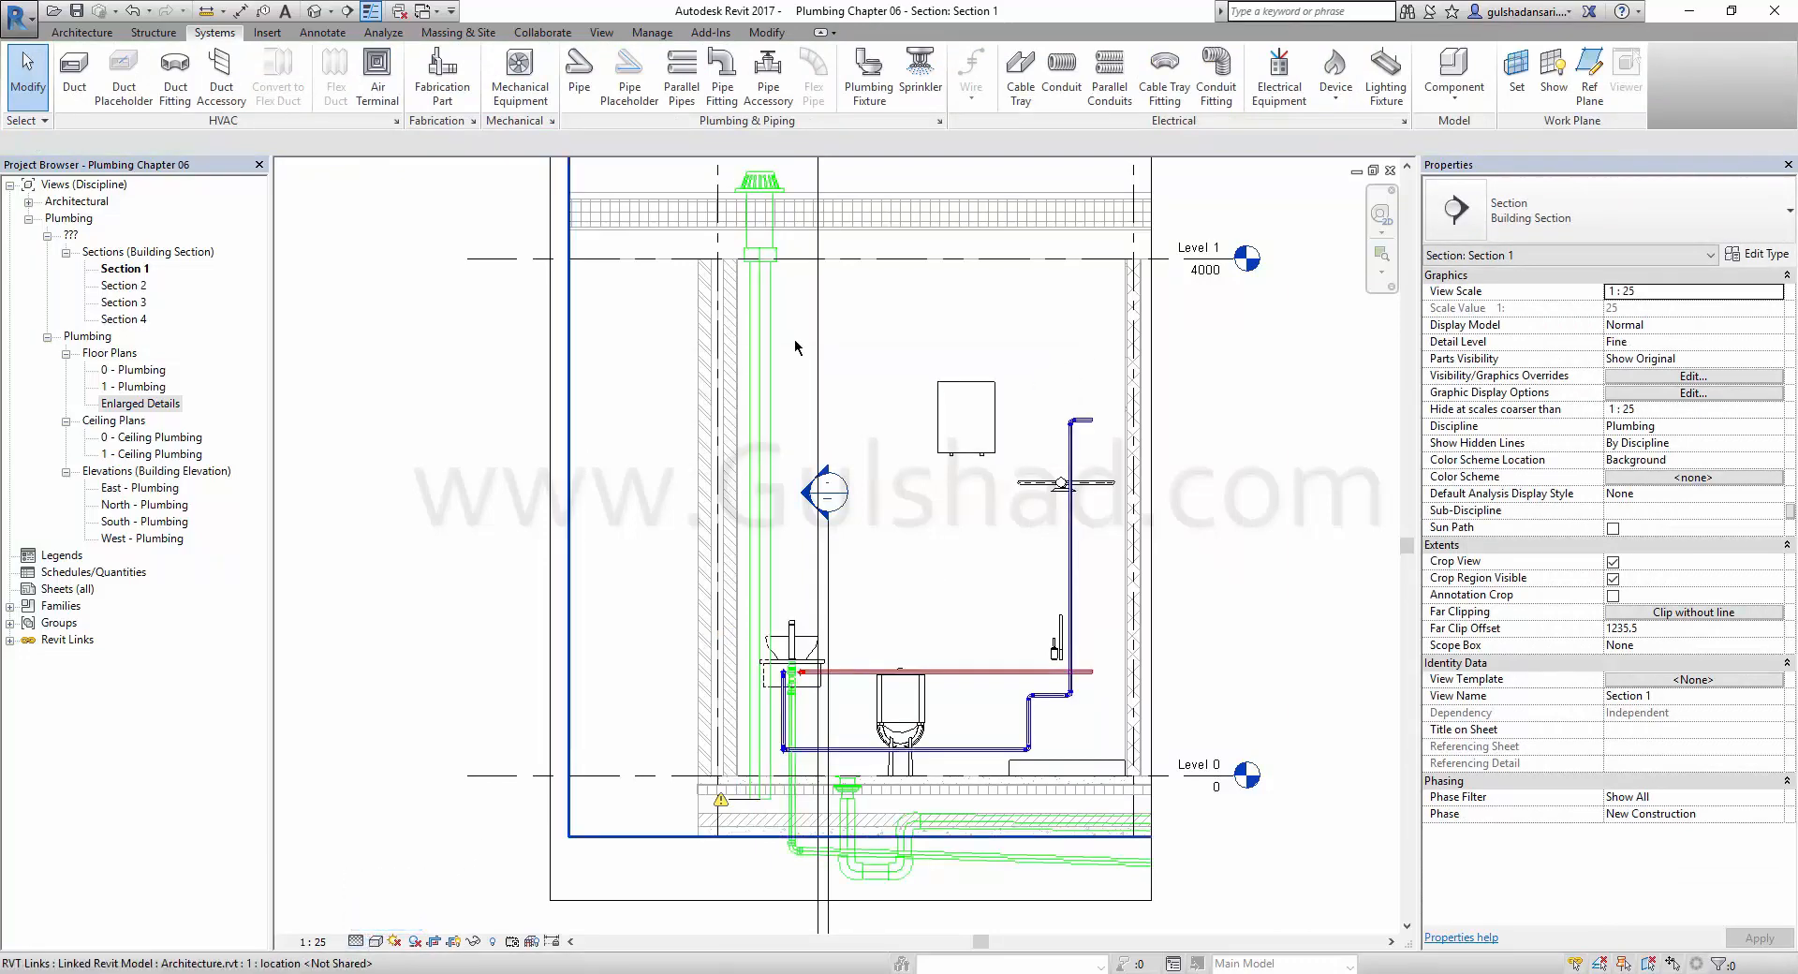
{"action": "scroll", "coordinate": [756, 784], "scroll_direction": "up", "scroll_amount": 4}
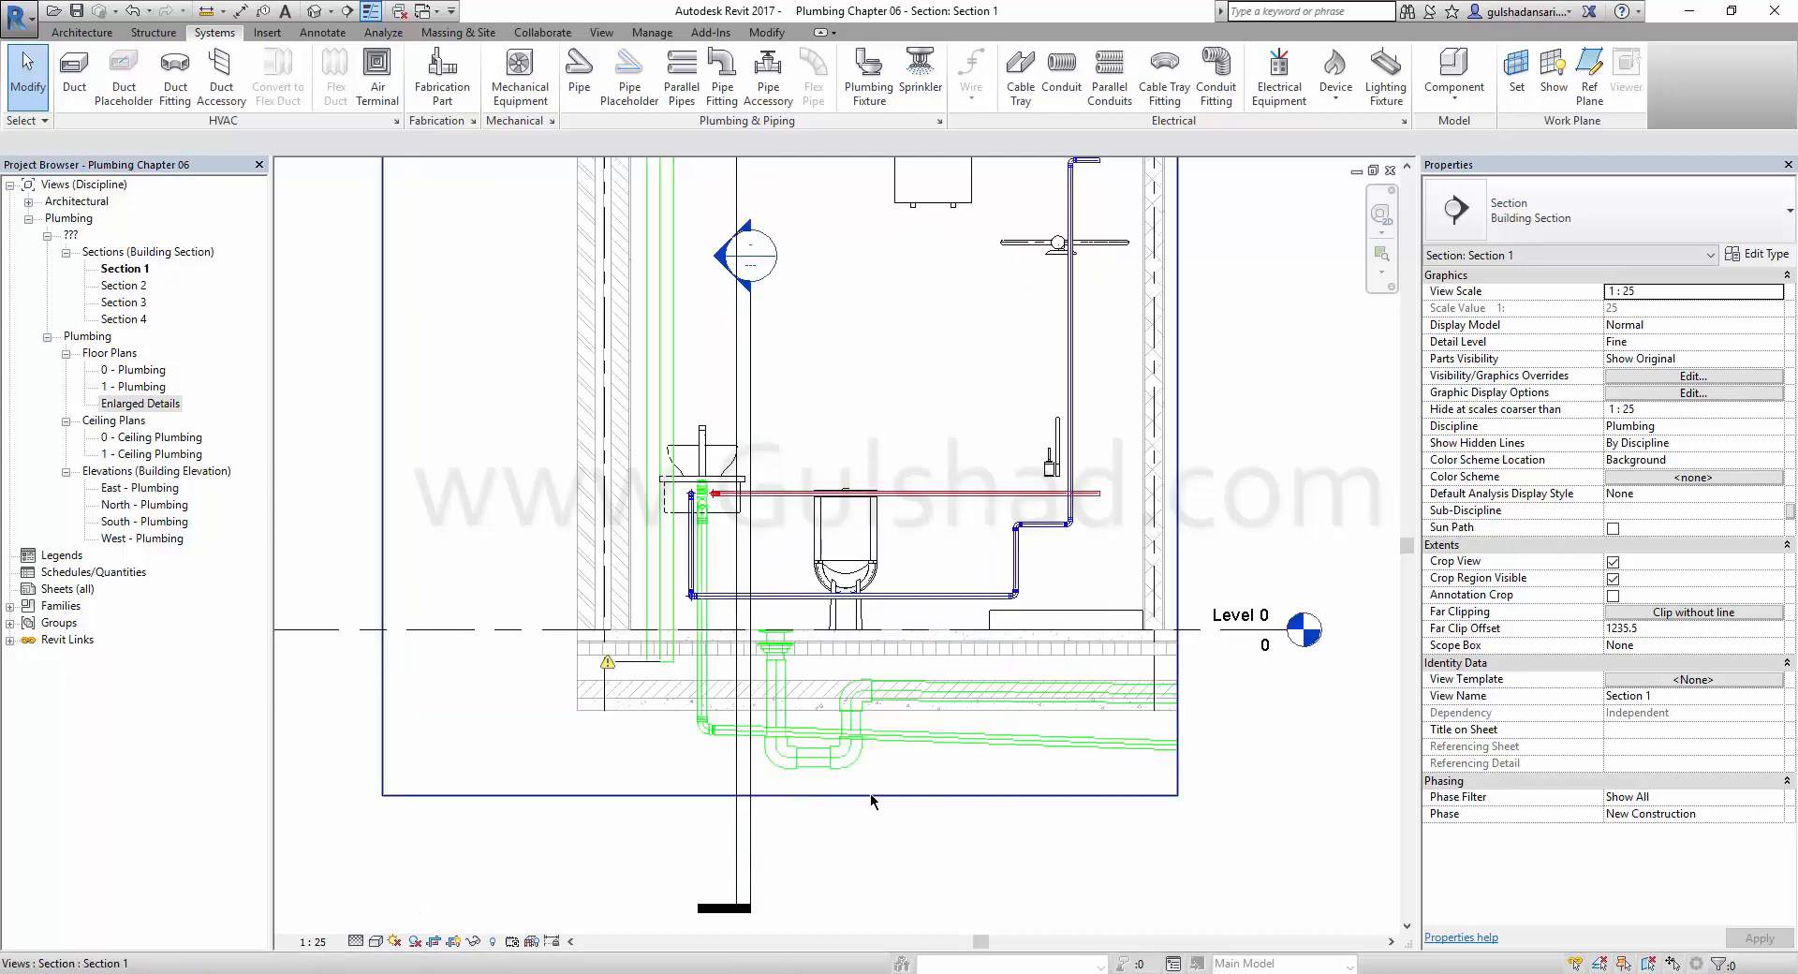
Open the default 3D view and set its discipline to Plumbing to examine the roof drain, downpipe and fixtures through the walls.
{"action": "left_click", "coordinate": [315, 11]}
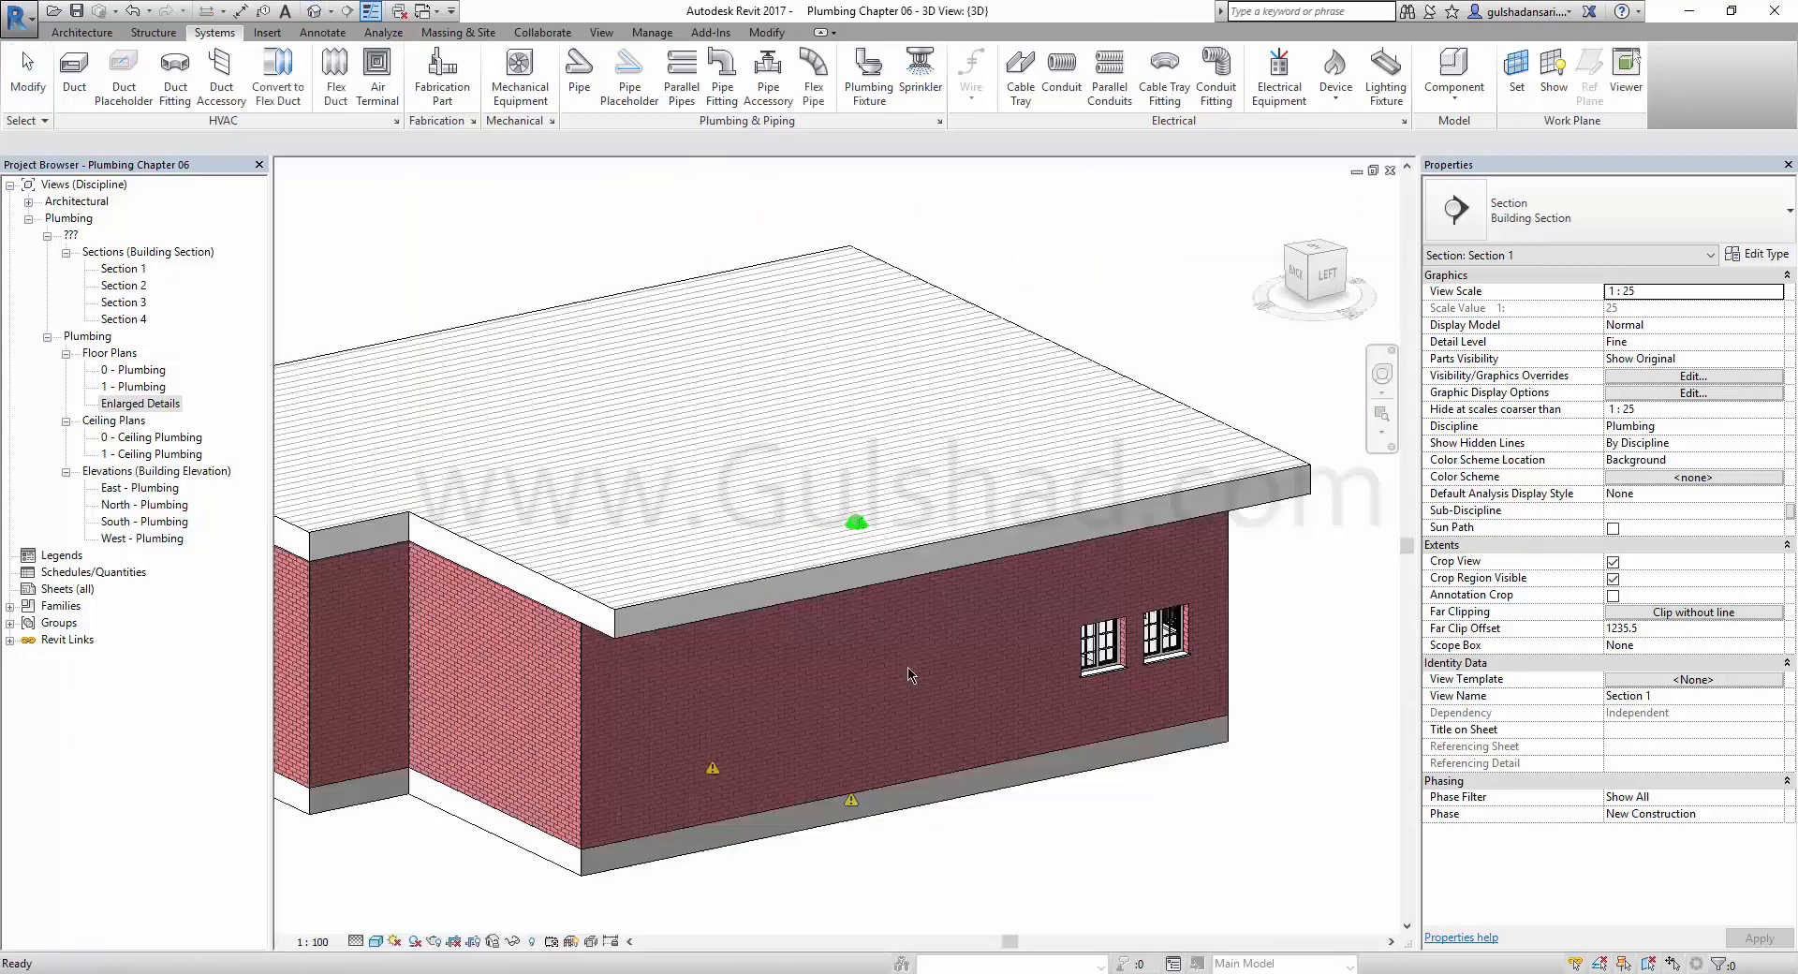
{"action": "scroll", "coordinate": [979, 620], "scroll_direction": "up", "scroll_amount": 3}
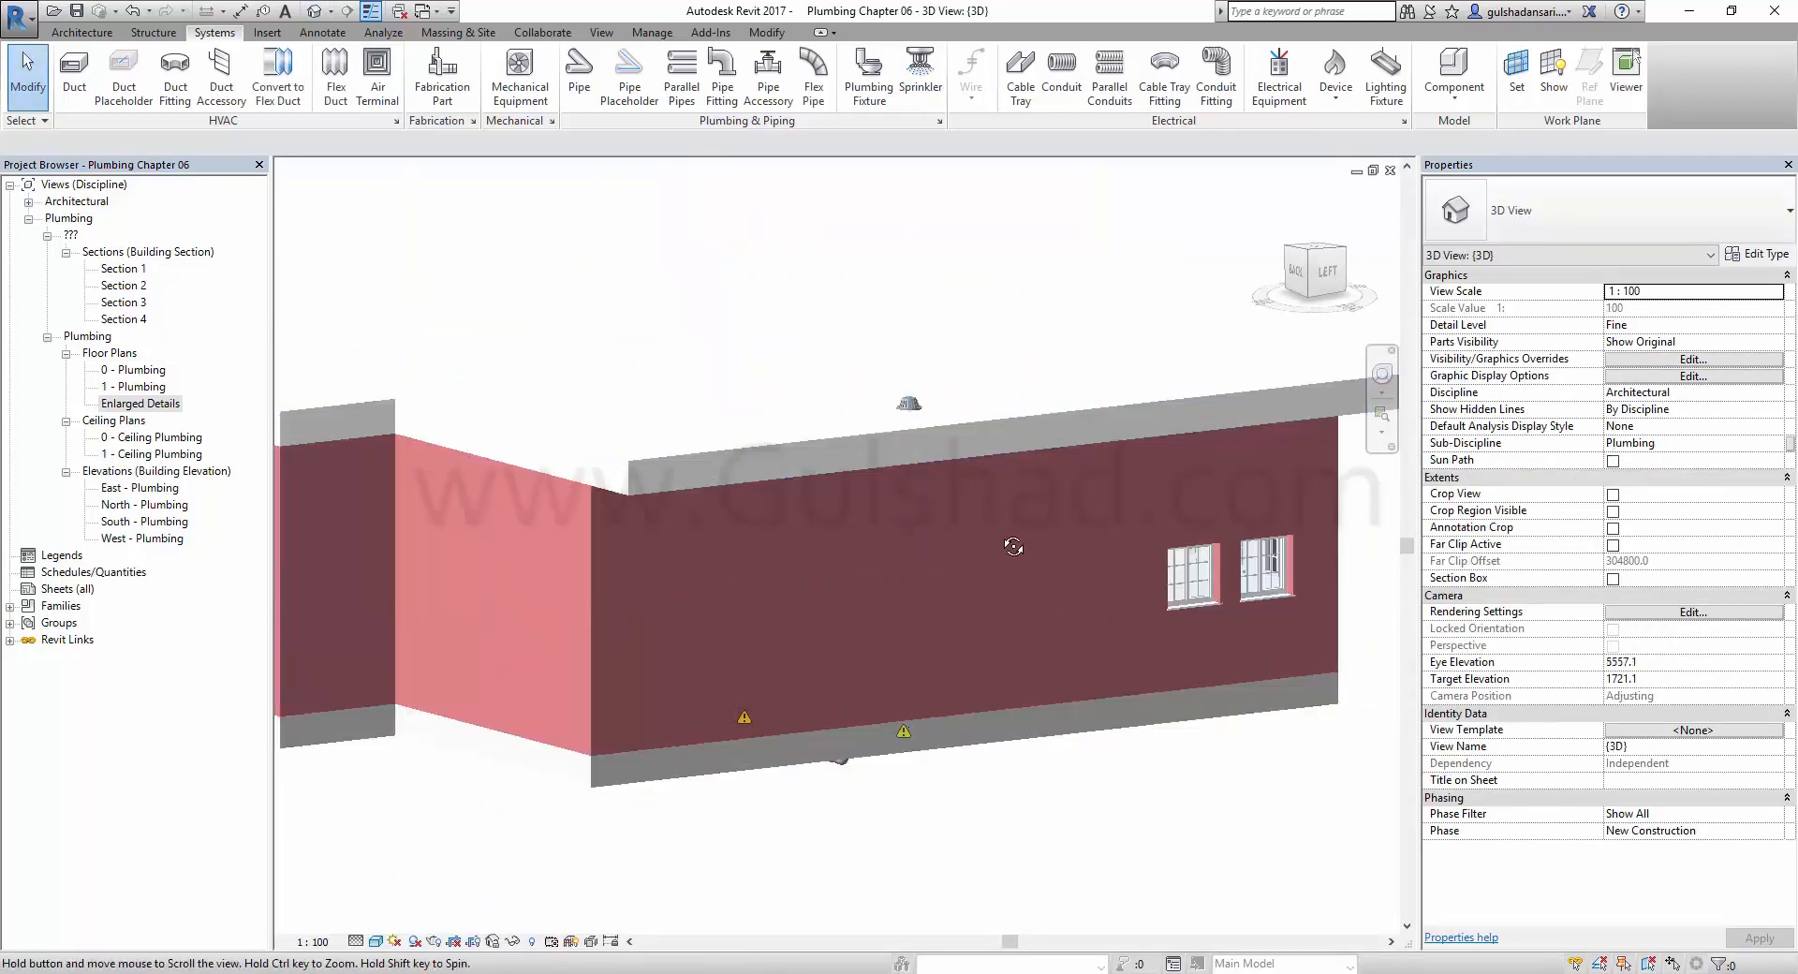
{"action": "scroll", "coordinate": [992, 401], "scroll_direction": "down", "scroll_amount": 2}
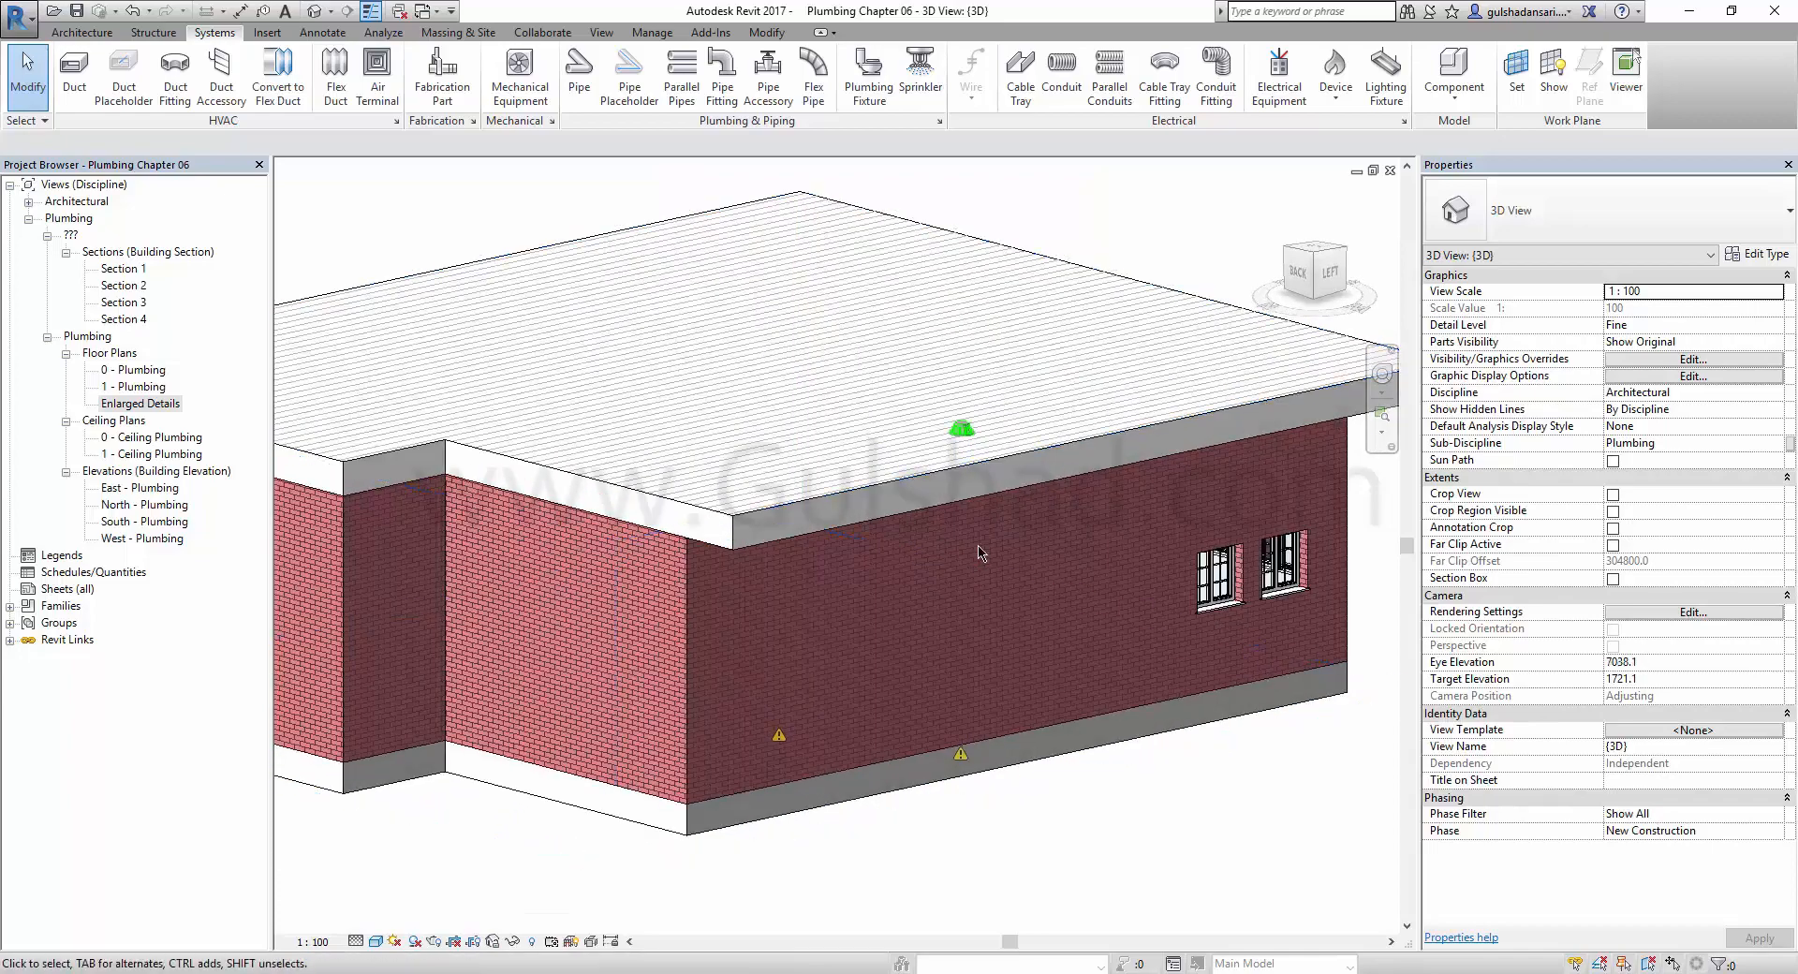
{"action": "scroll", "coordinate": [964, 442], "scroll_direction": "up", "scroll_amount": 4}
{"action": "scroll", "coordinate": [981, 457], "scroll_direction": "down", "scroll_amount": 4}
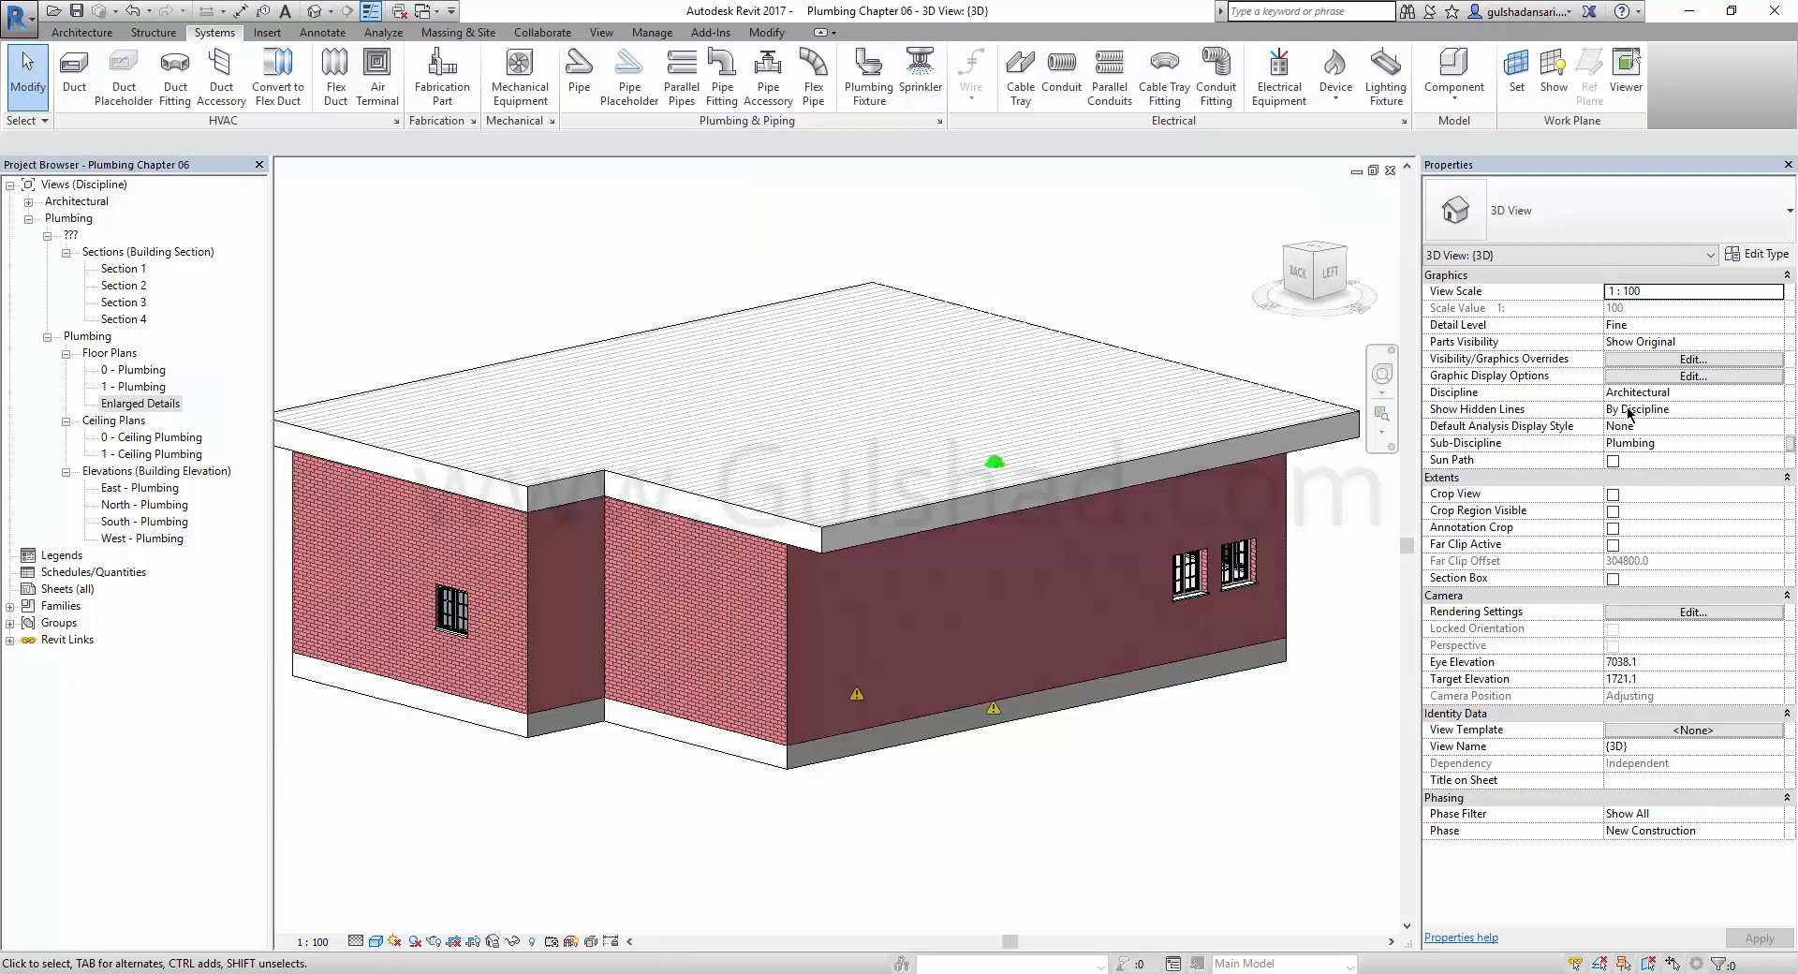
{"action": "left_click", "coordinate": [1775, 394]}
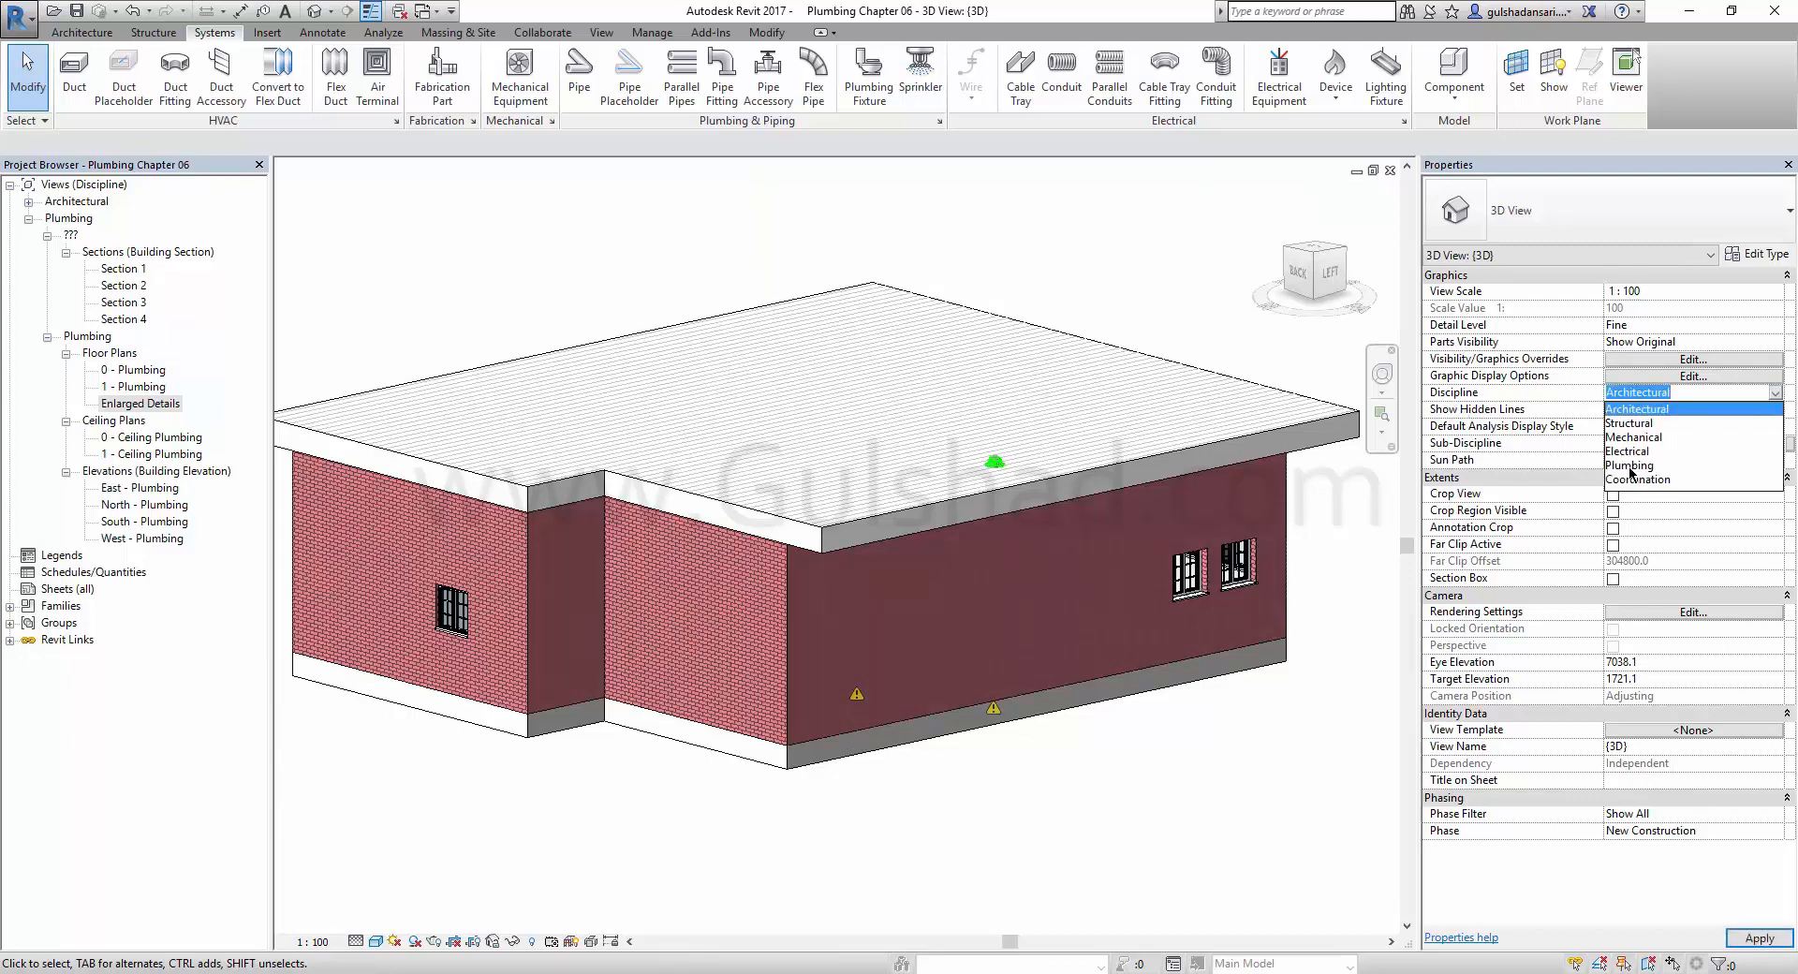
{"action": "left_click", "coordinate": [1629, 467]}
{"action": "middle_click_drag", "start_coordinate": [1244, 750], "coordinate": [1114, 693], "text": "shift"}
{"action": "scroll", "coordinate": [992, 620], "scroll_direction": "up", "scroll_amount": 5}
{"action": "middle_click_drag", "start_coordinate": [993, 620], "coordinate": [927, 618]}
{"action": "scroll", "coordinate": [976, 490], "scroll_direction": "down", "scroll_amount": 3}
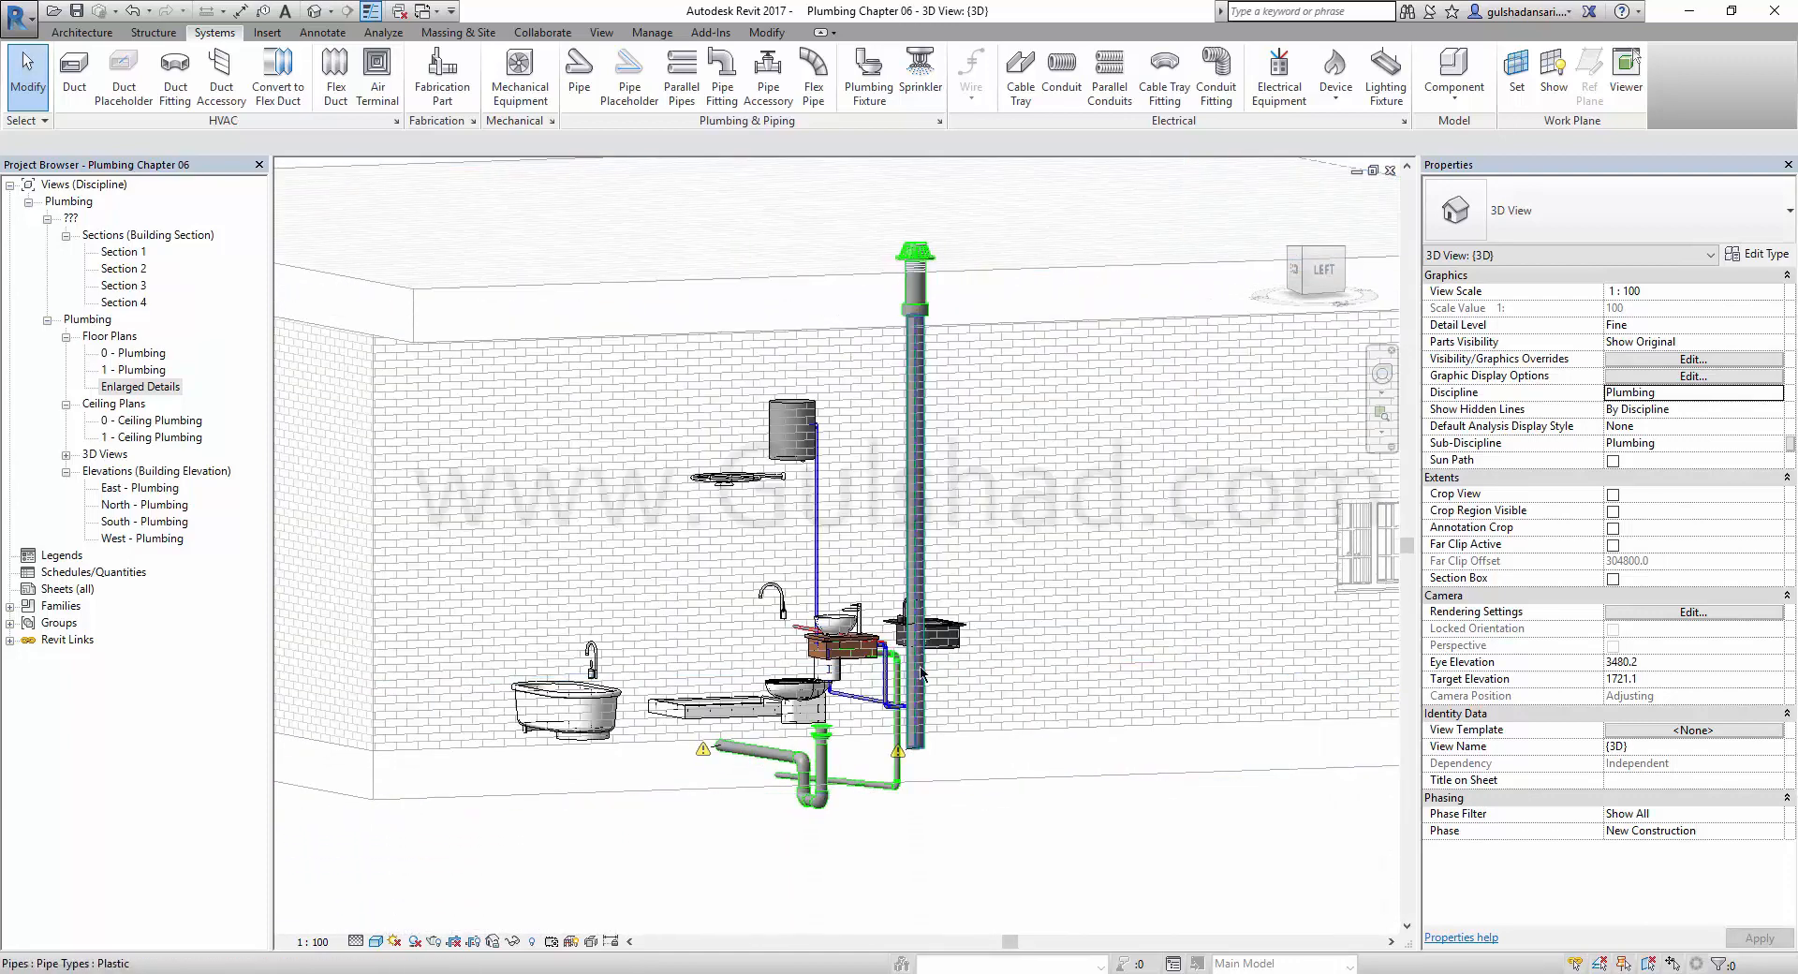